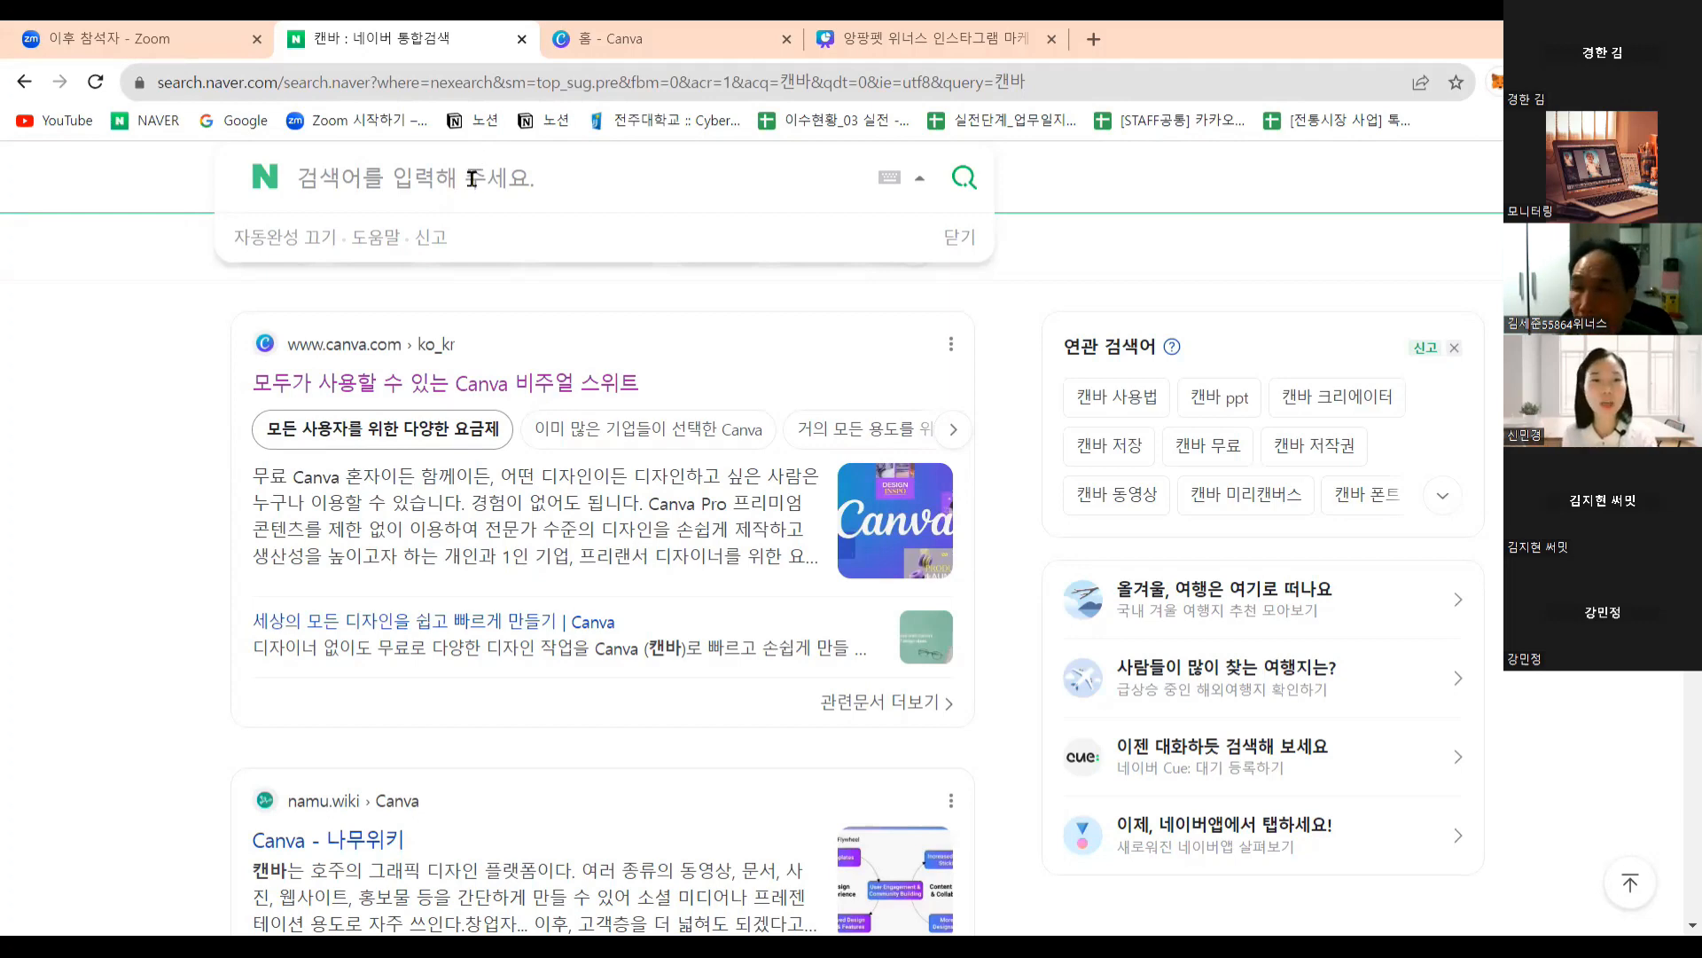
Search Naver for 미리캔버스 and open the official miricanvas.com result.
left_click(471, 181)
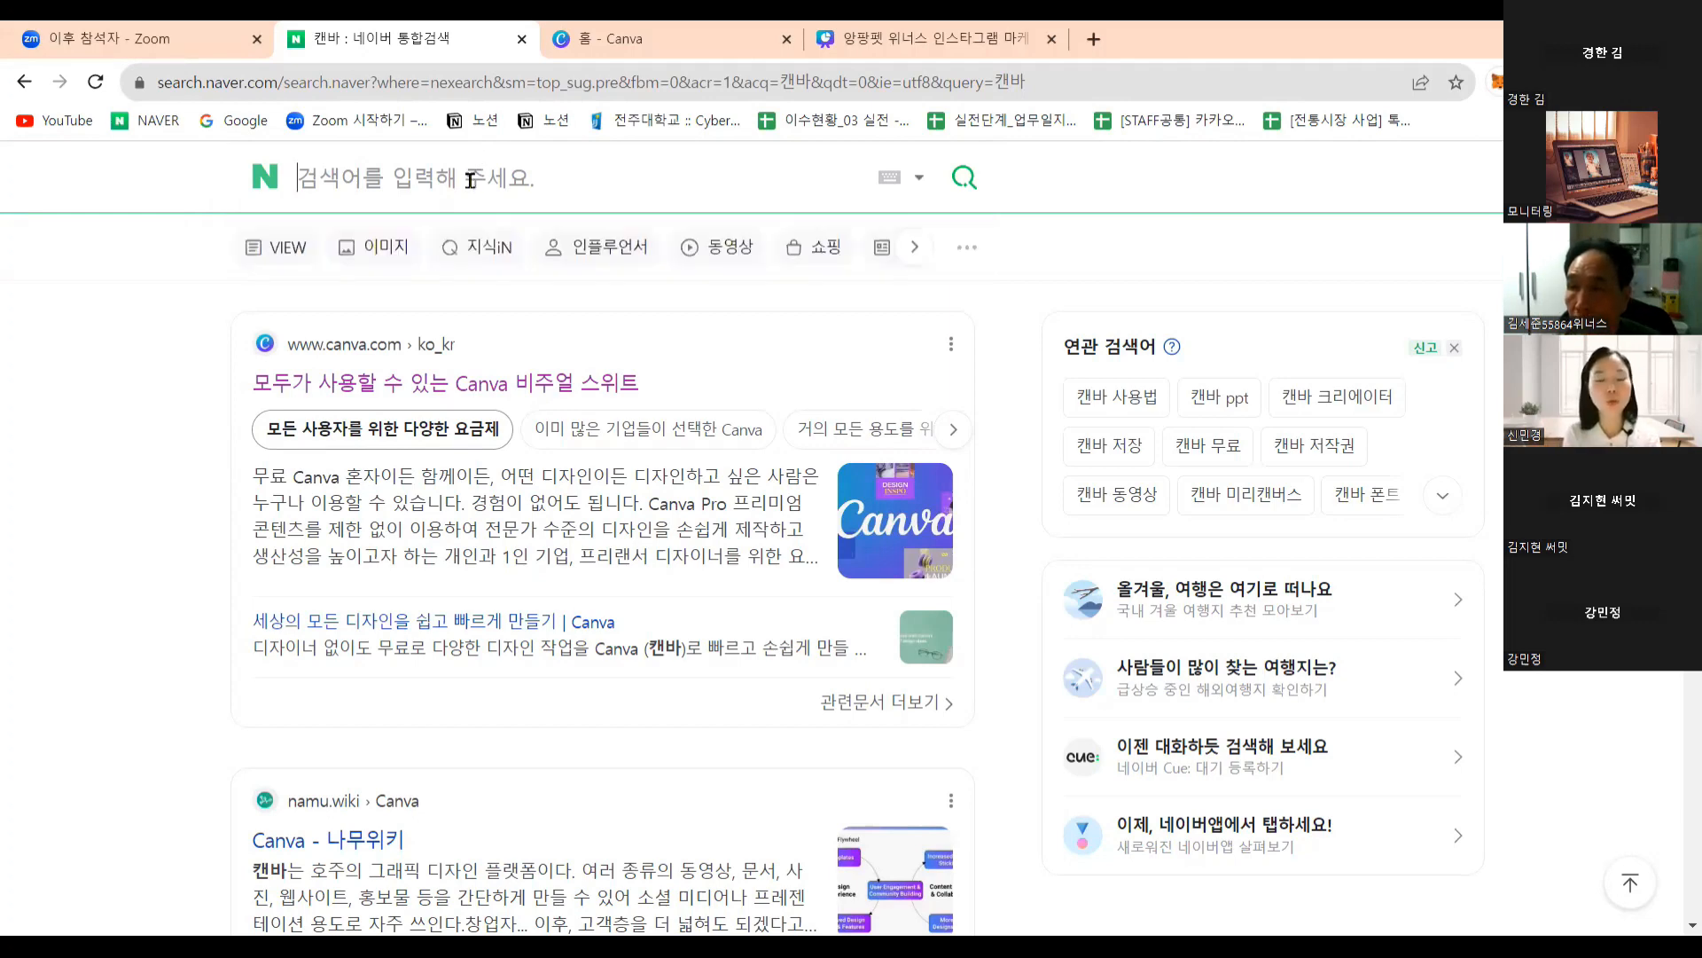
type("미리캔버스")
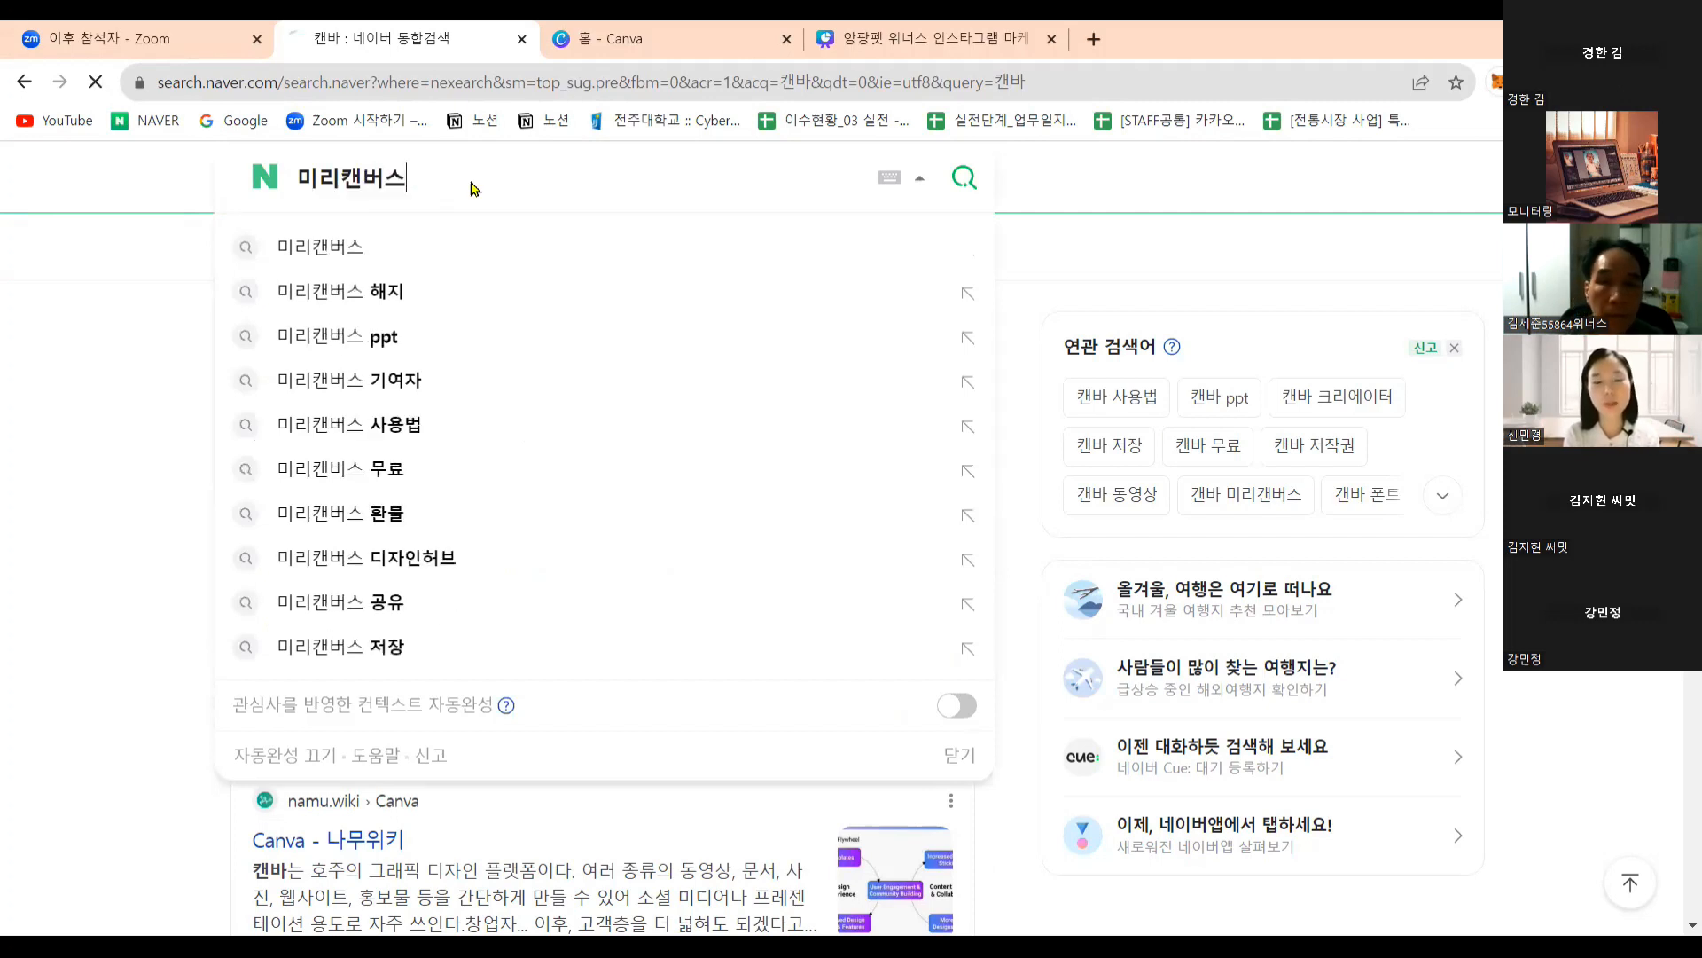
key("Return")
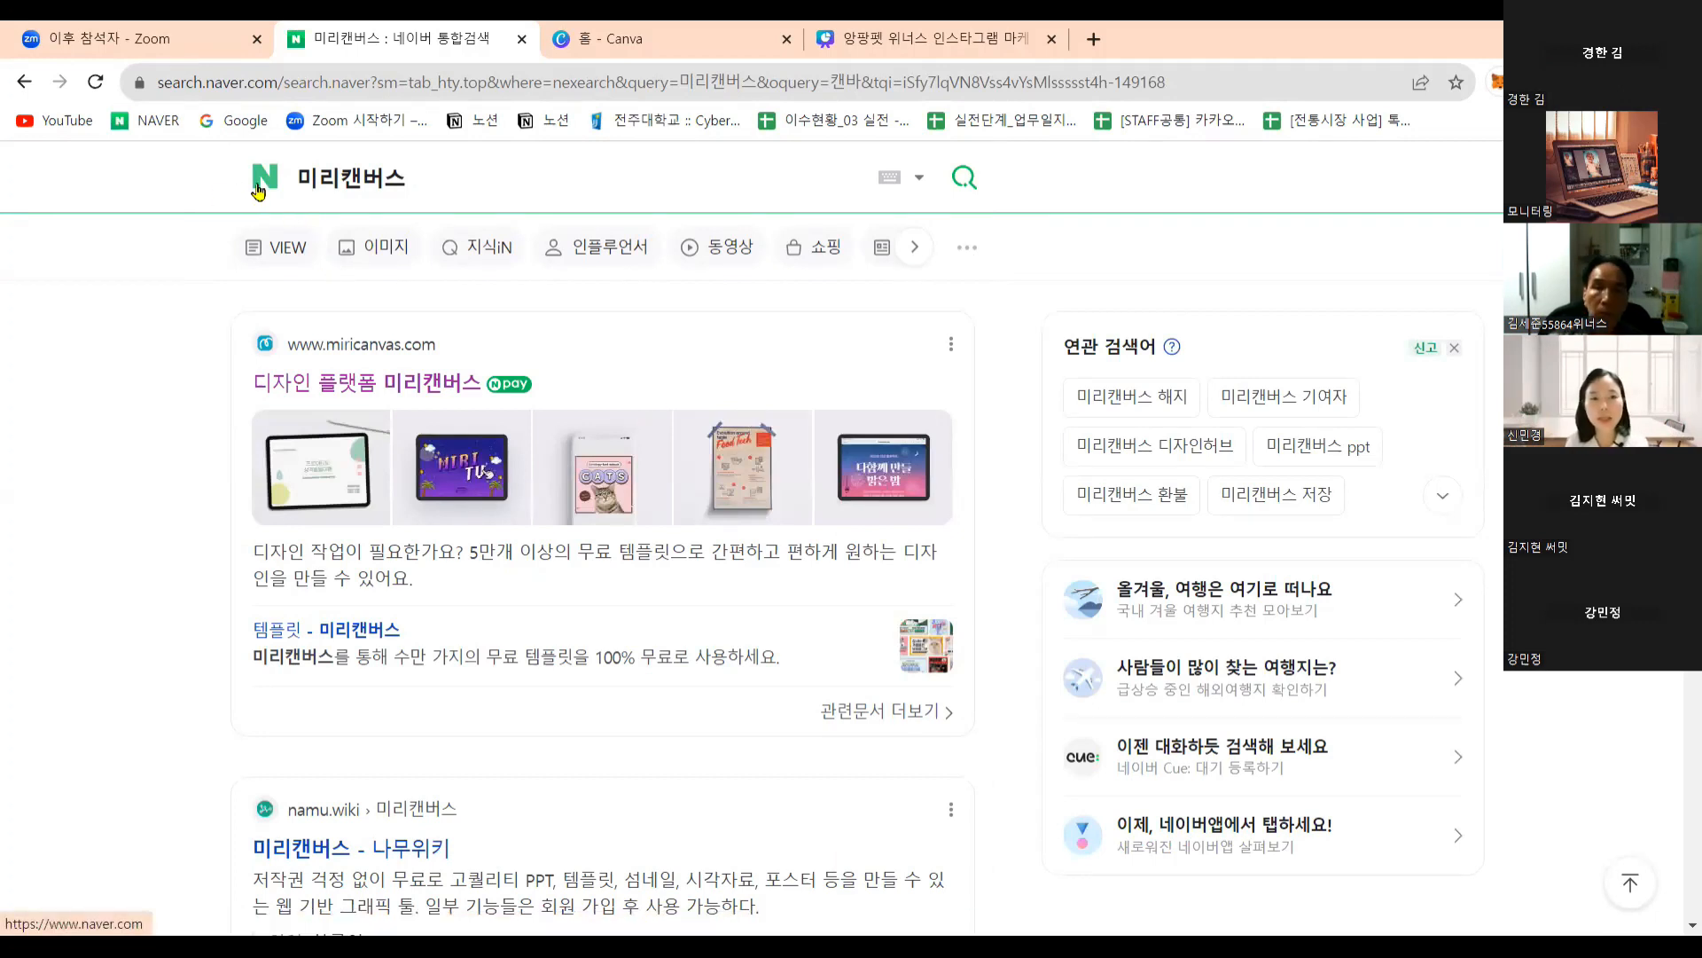
left_click(403, 385)
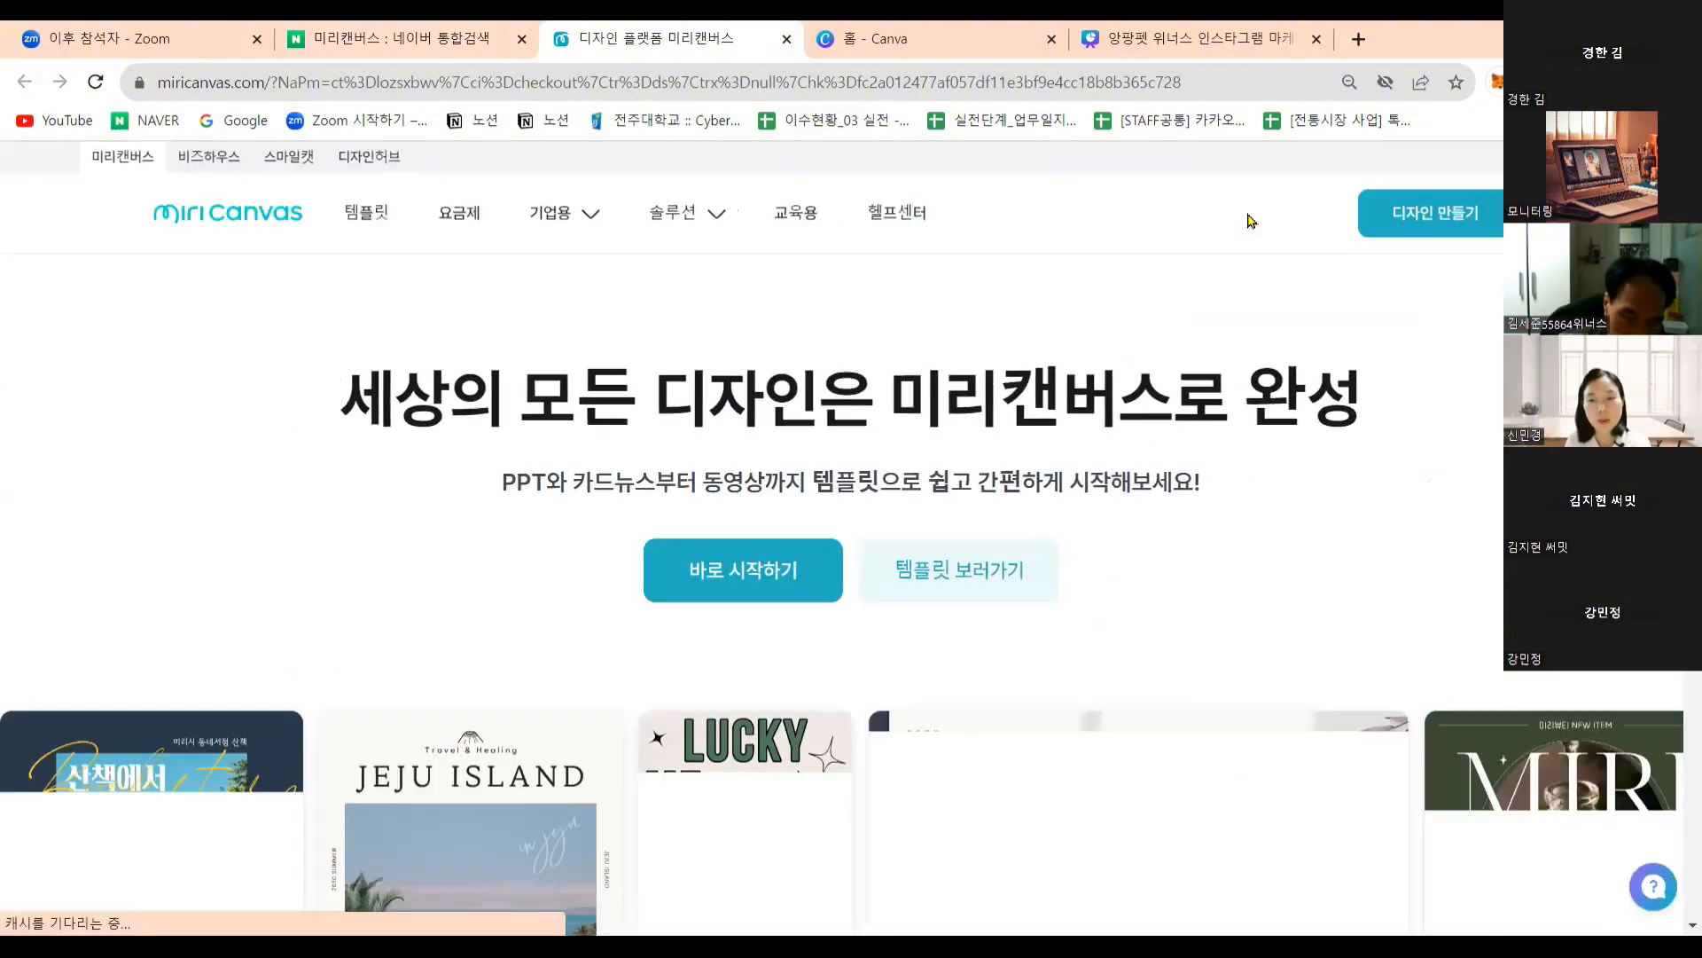
Log out of the MiriCanvas account and confirm the logout.
left_click(1547, 212)
left_click(1419, 457)
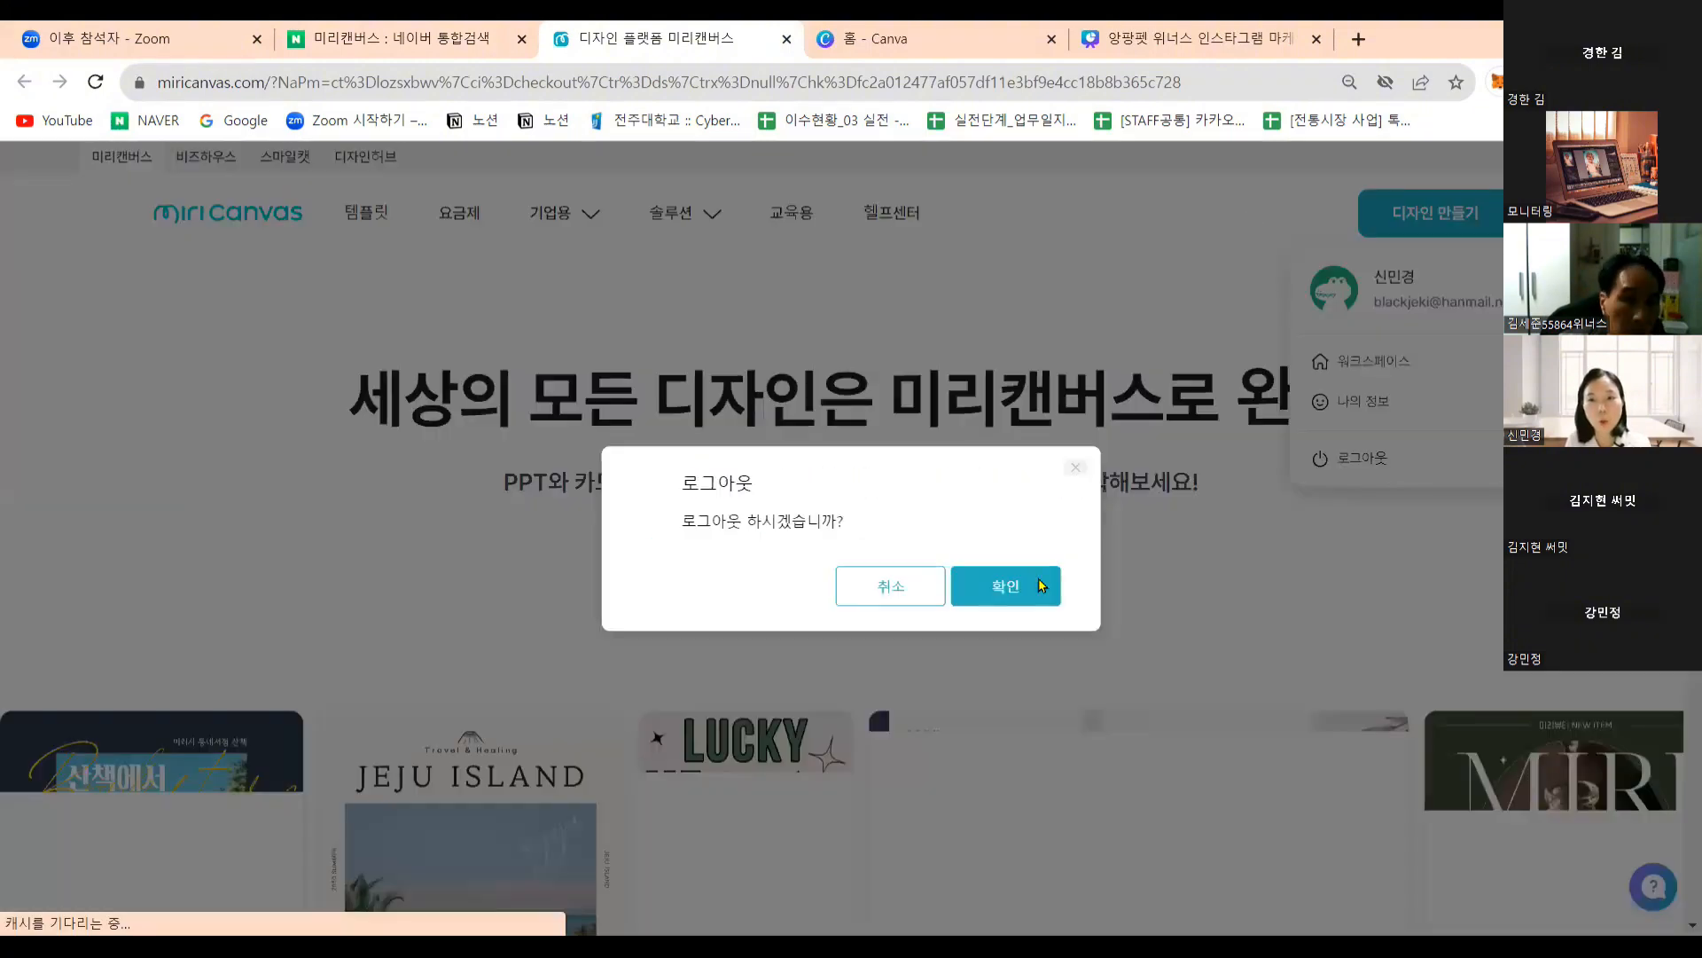
left_click(1020, 587)
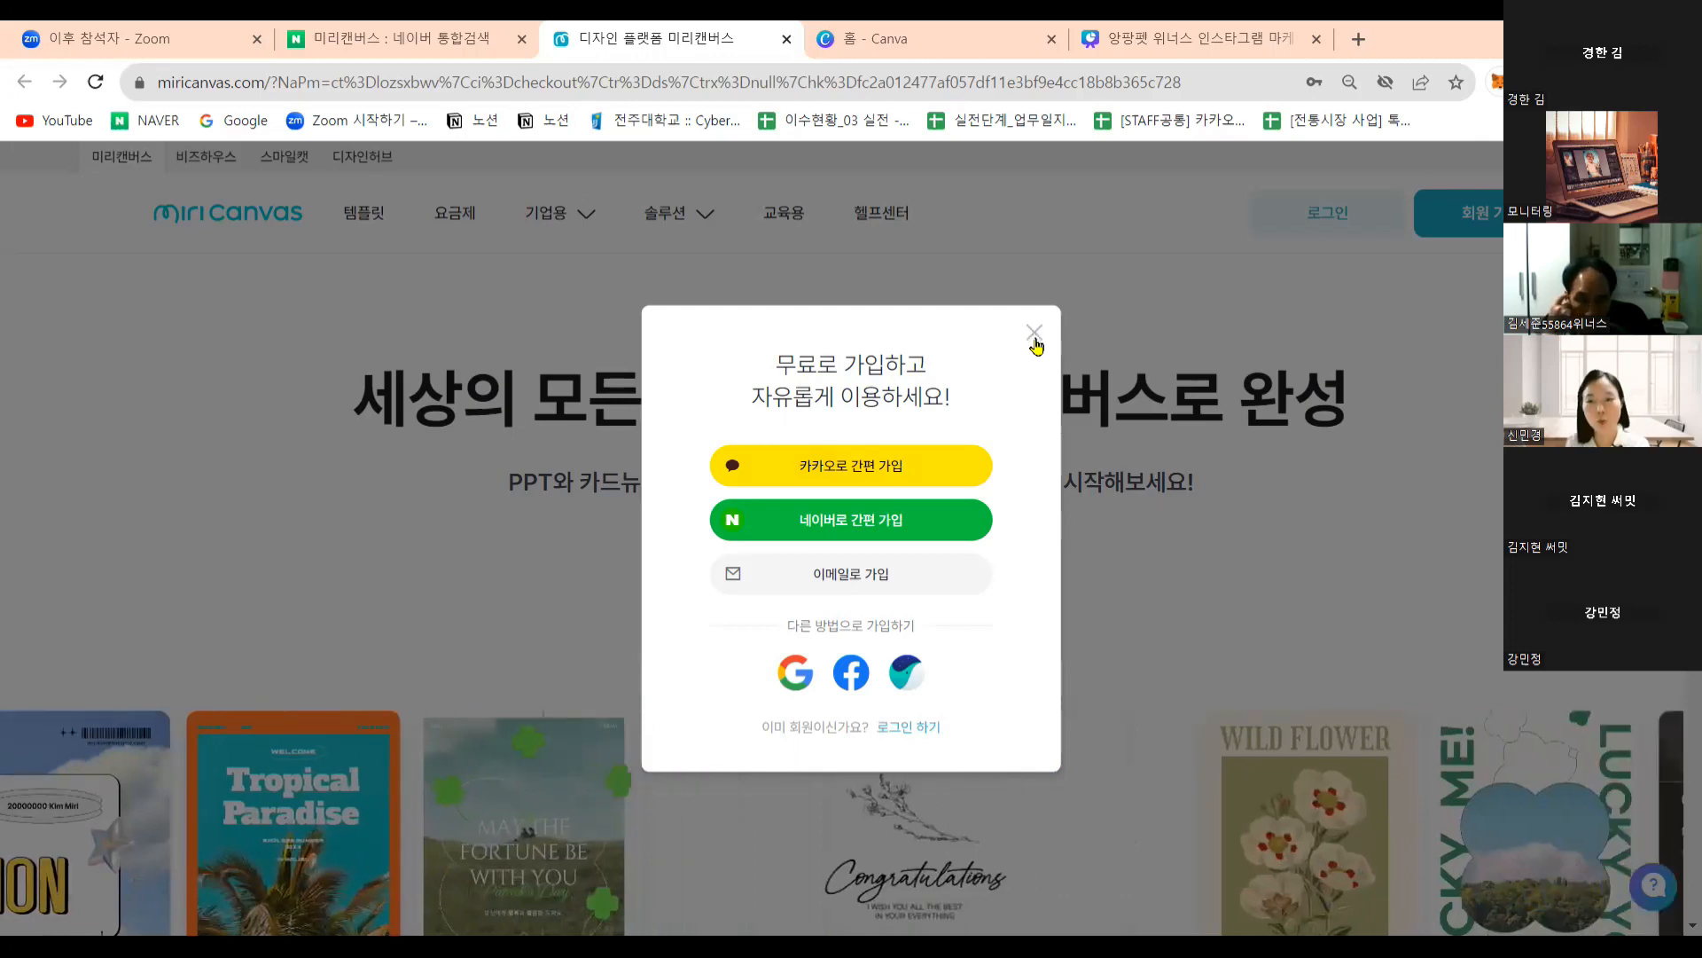
Dismiss the free sign-up offer and log in to MiriCanvas with the option to stay logged in.
left_click(1034, 335)
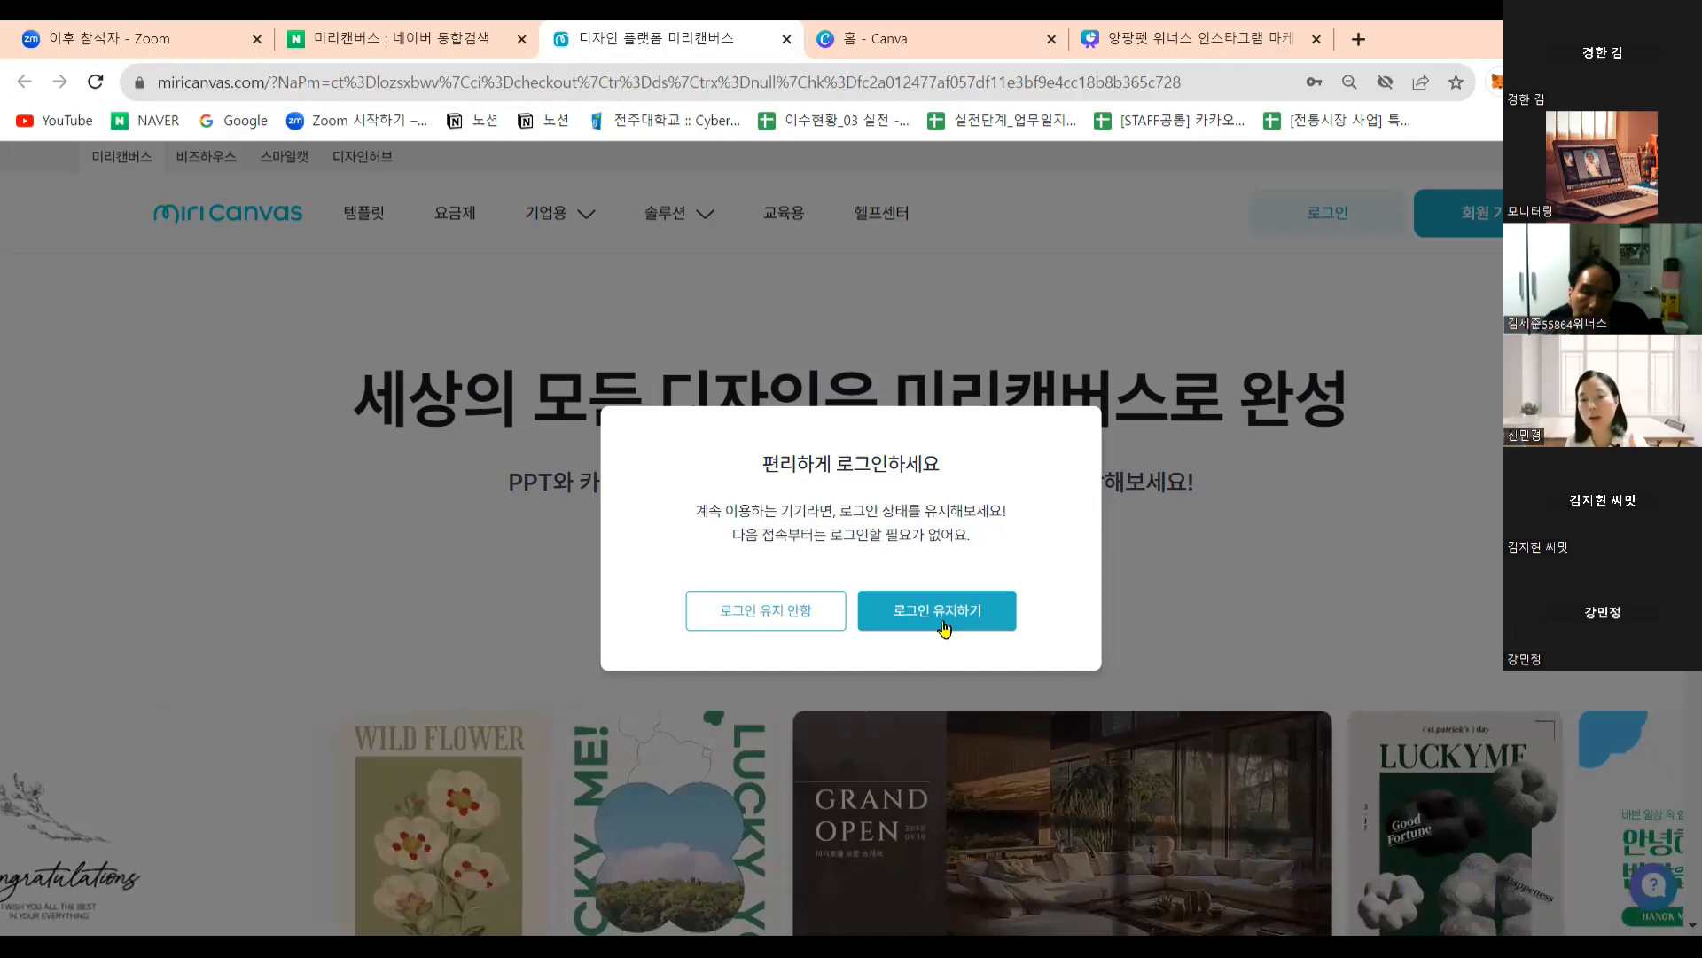
left_click(952, 603)
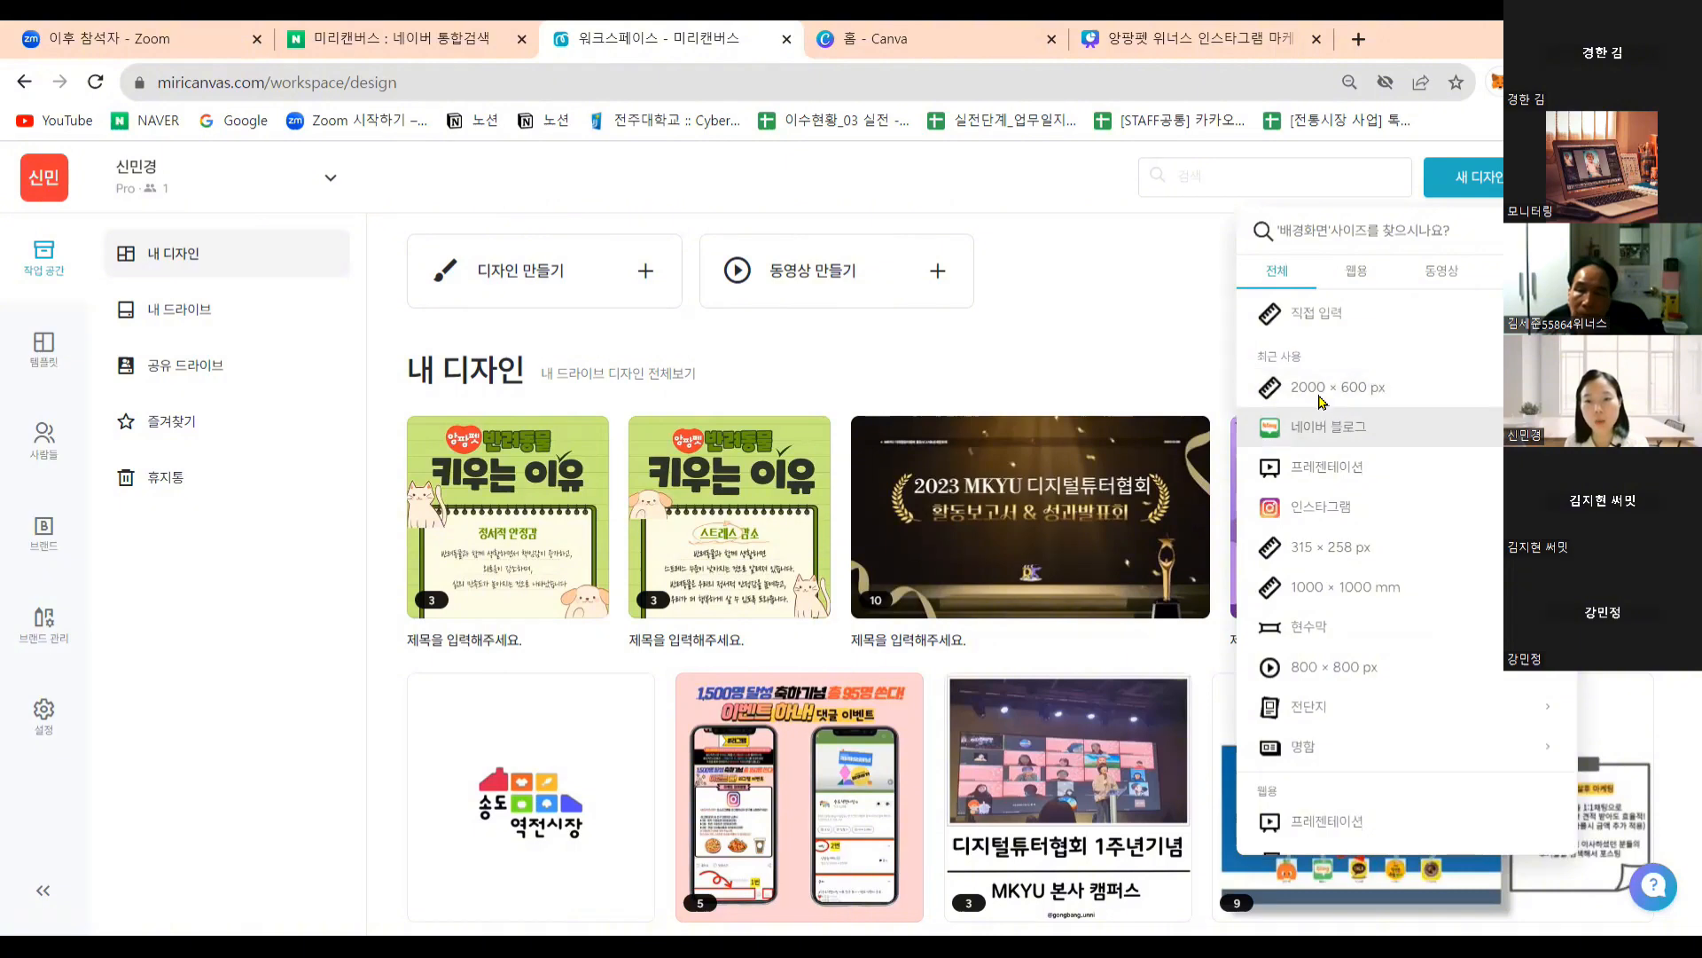
Create a new Instagram 새 피드 게시물 design at 1200 × 1200 px and dismiss the MiriCanvas 2.0 introduction.
scroll(1322, 401, "down", 4)
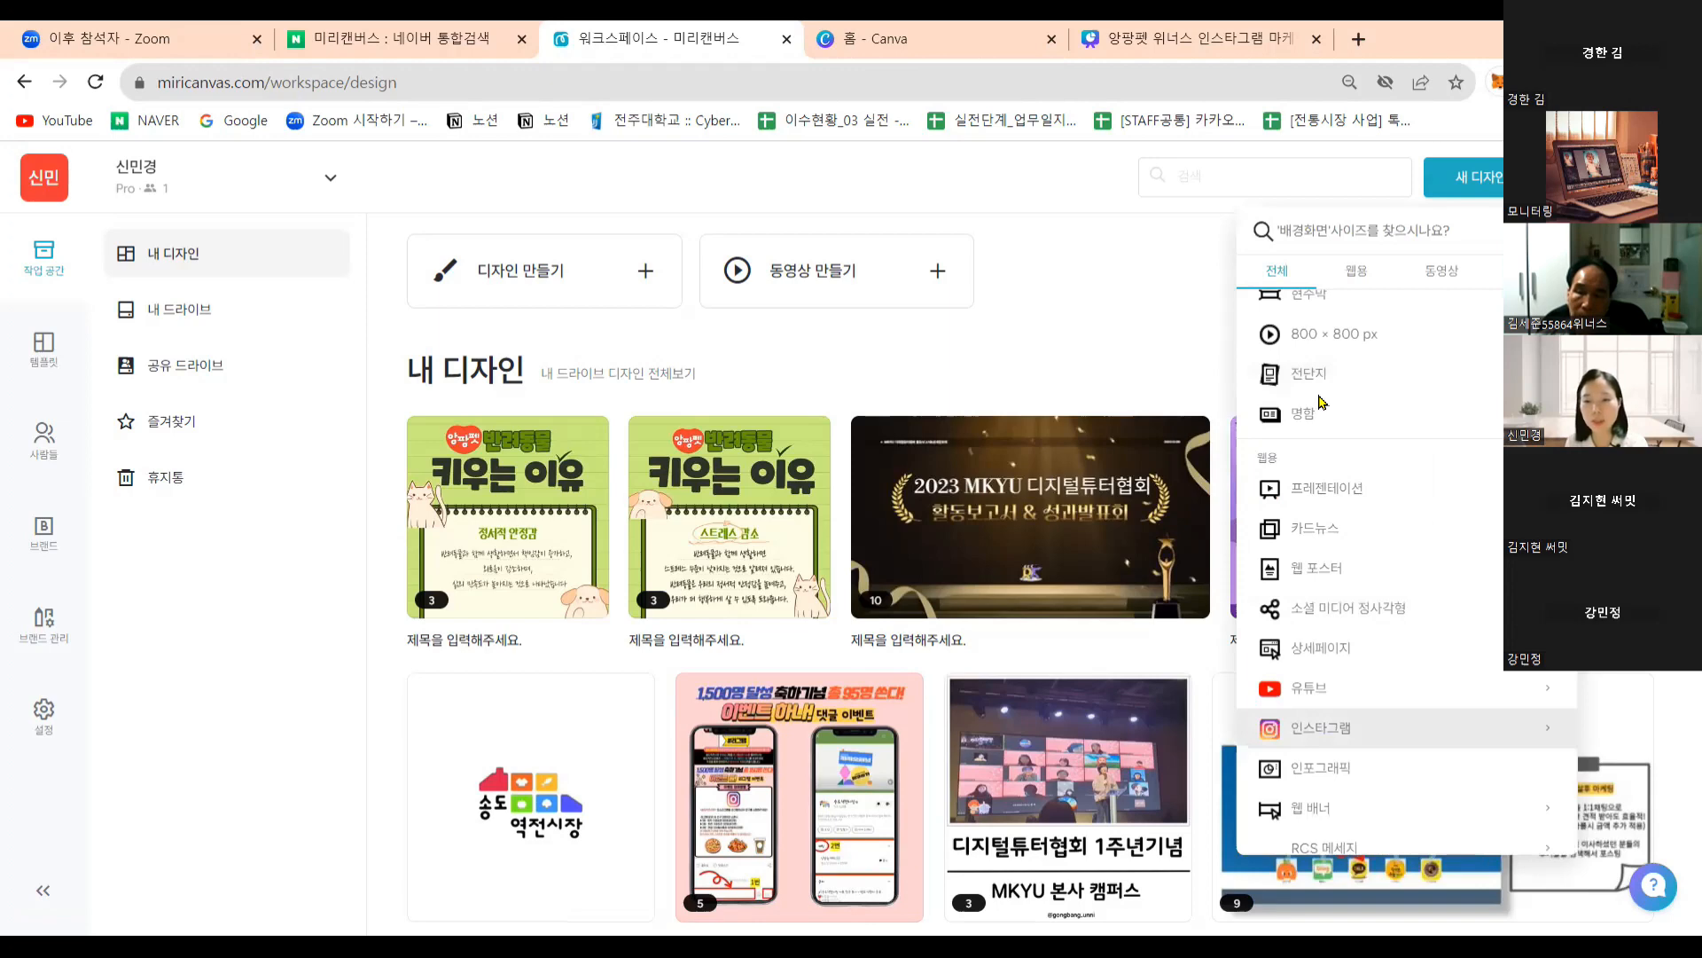
left_click(1321, 728)
scroll(1321, 728, "down", 3)
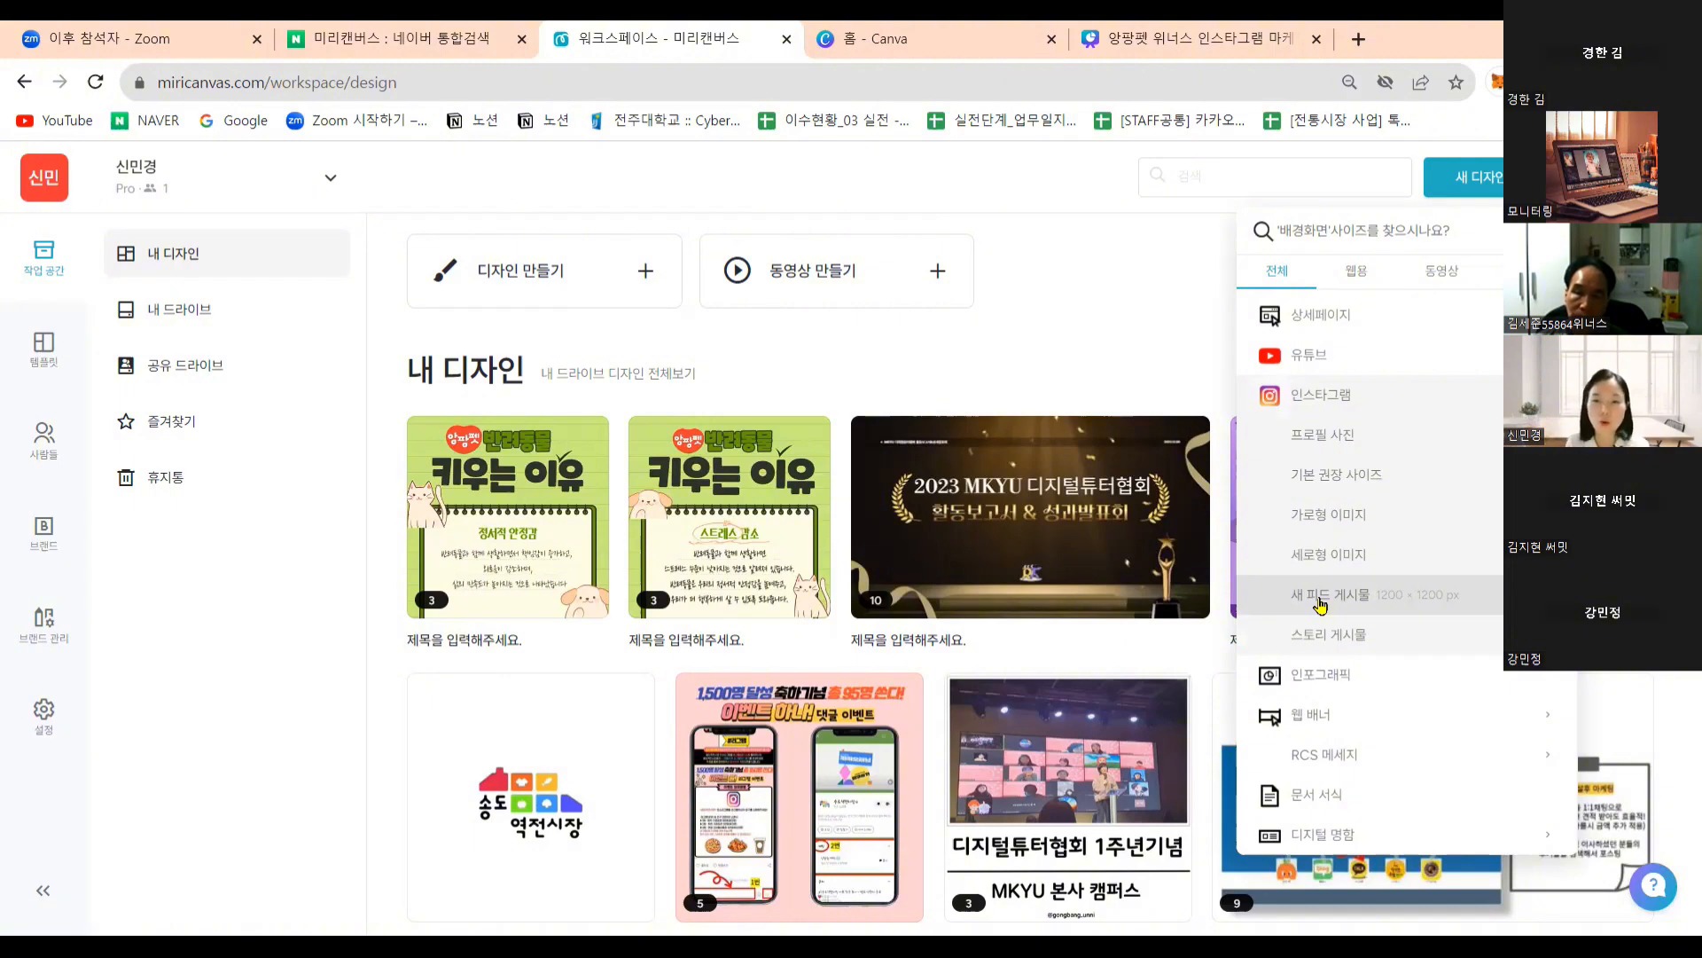
left_click(1321, 603)
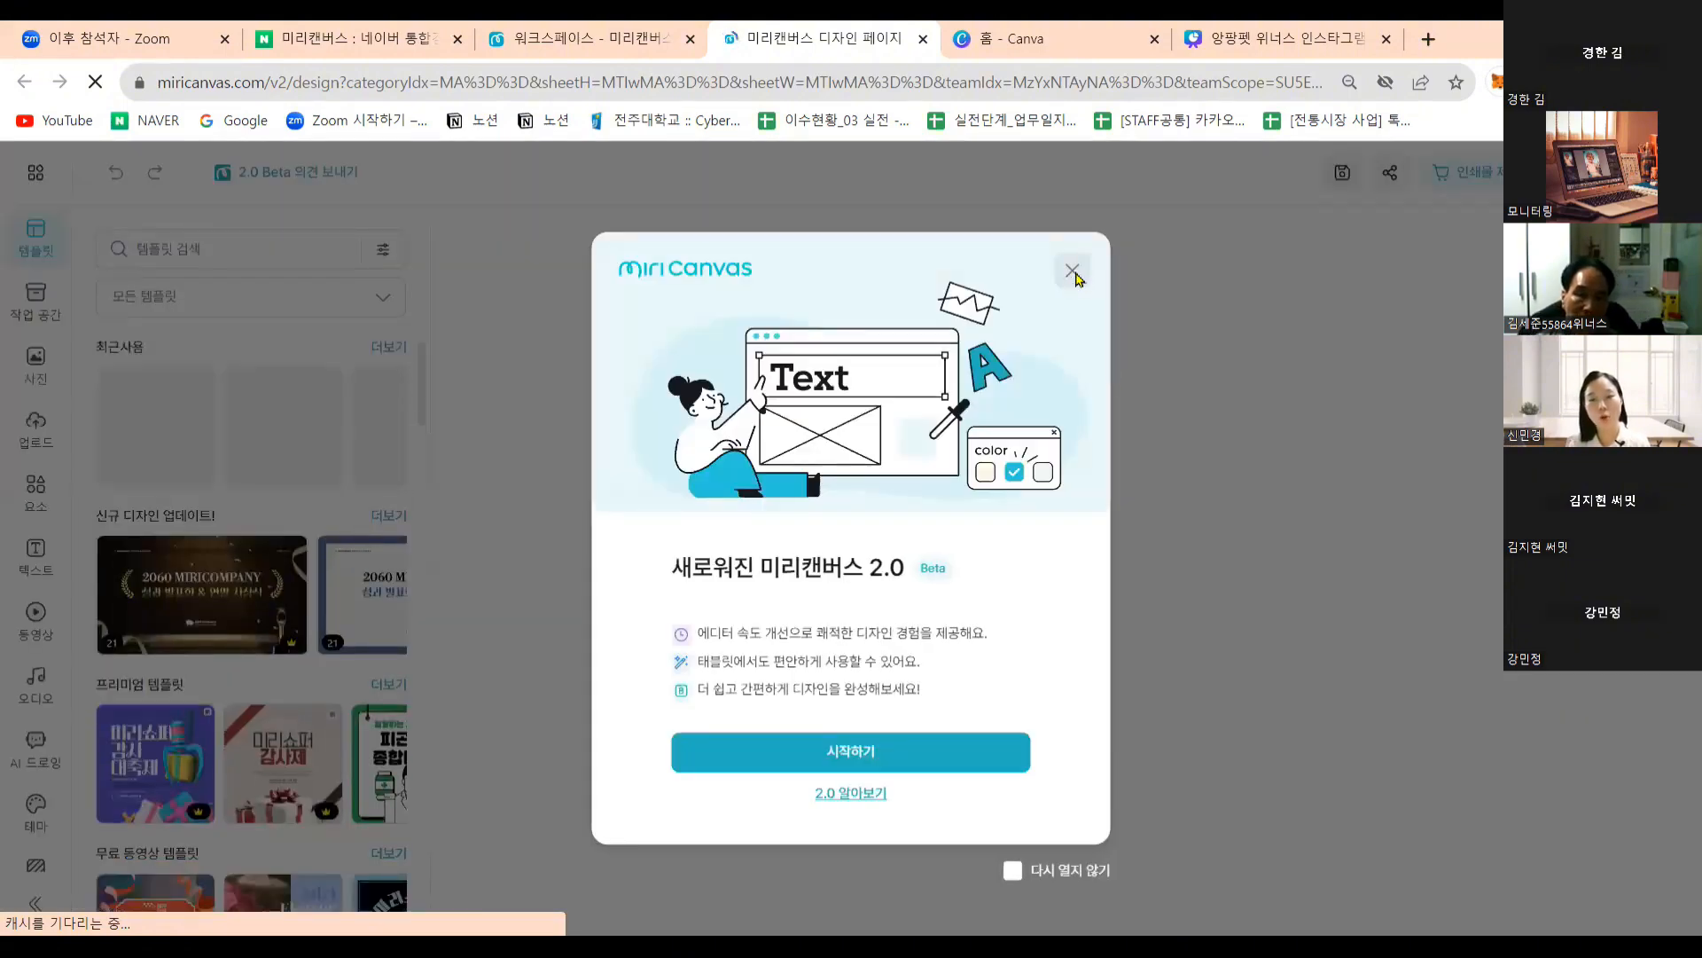
left_click(1073, 271)
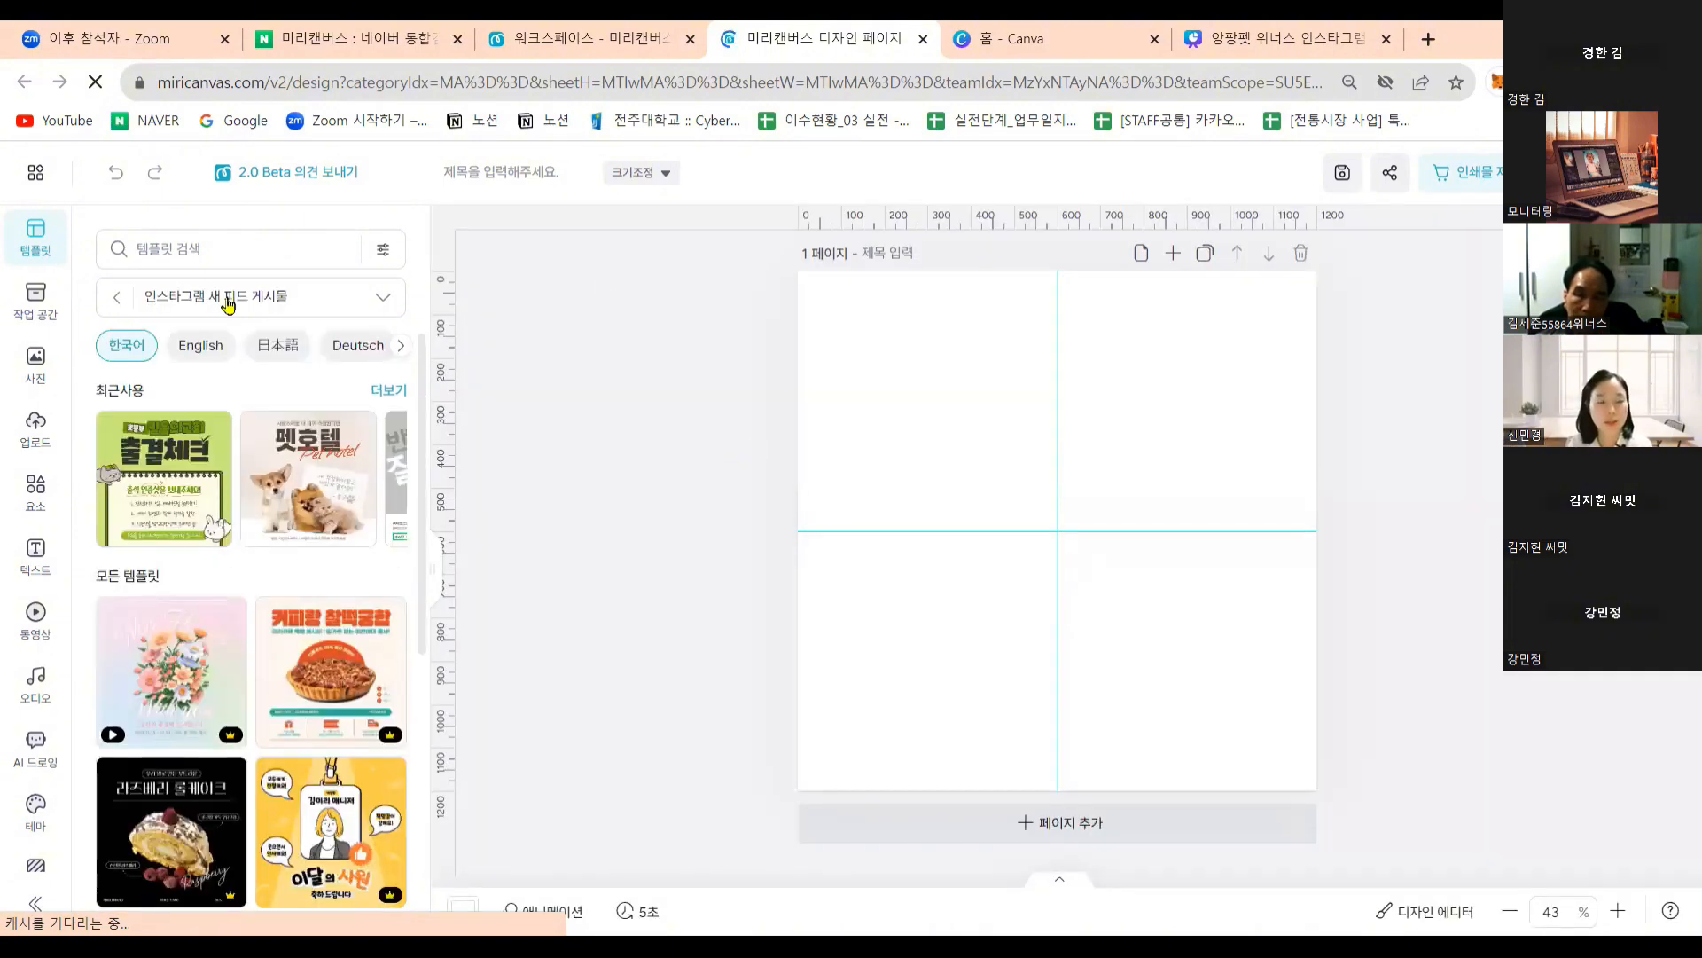
left_click(197, 248)
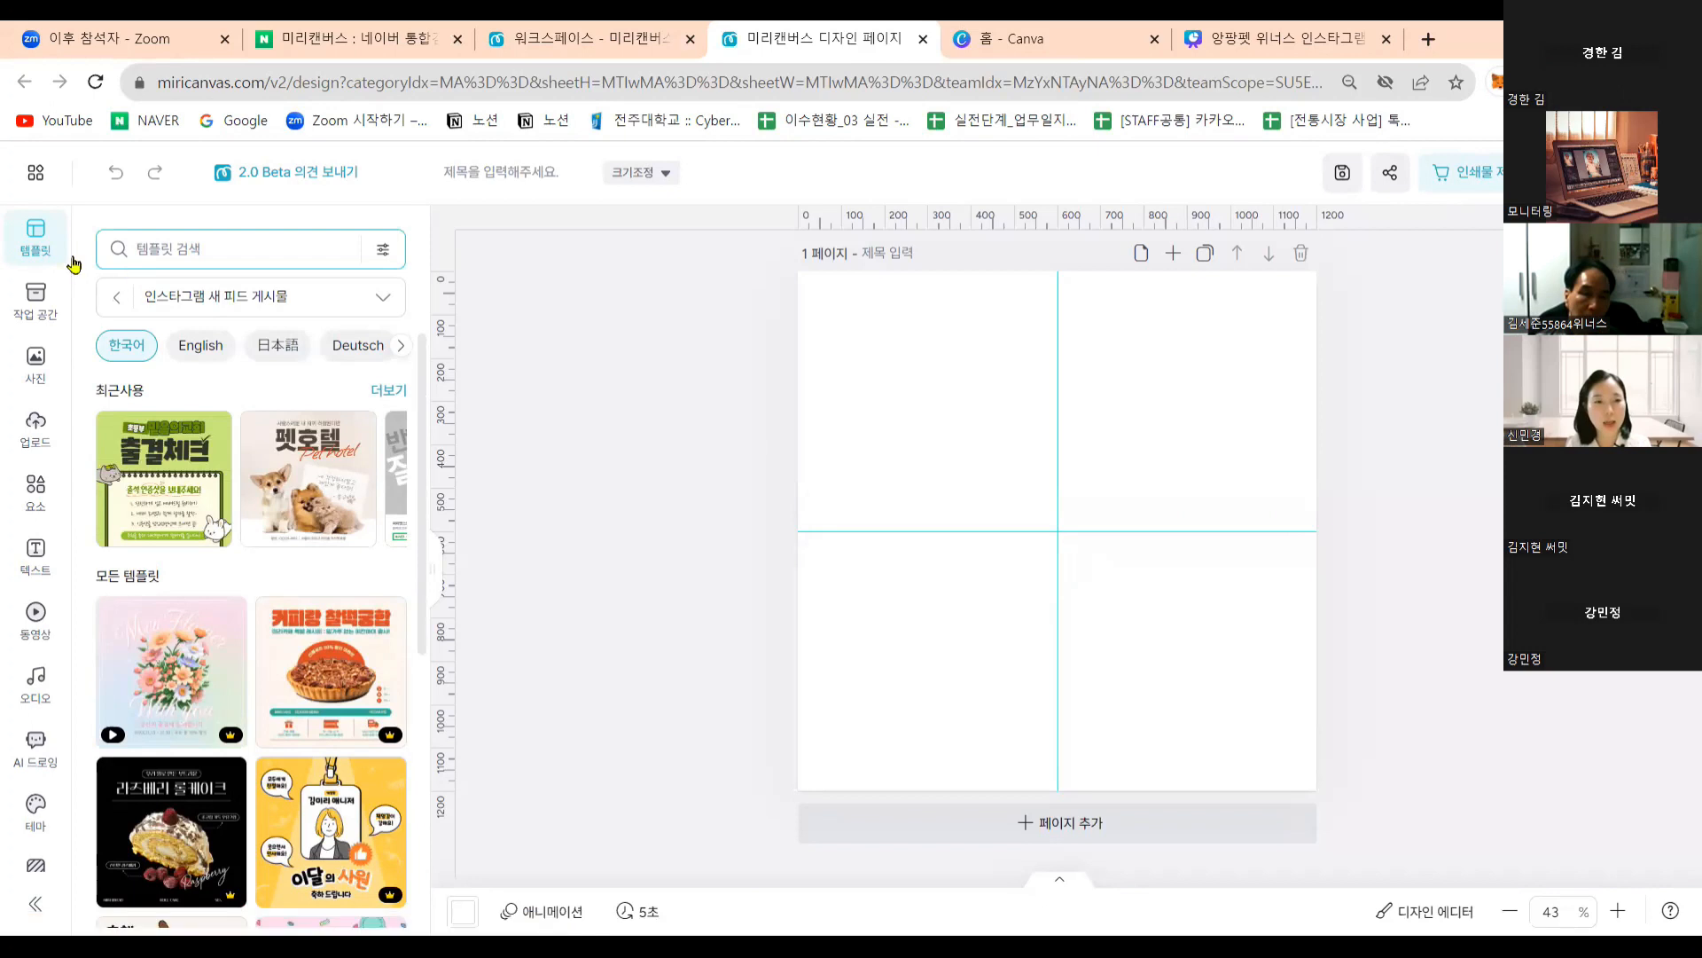
left_click(200, 238)
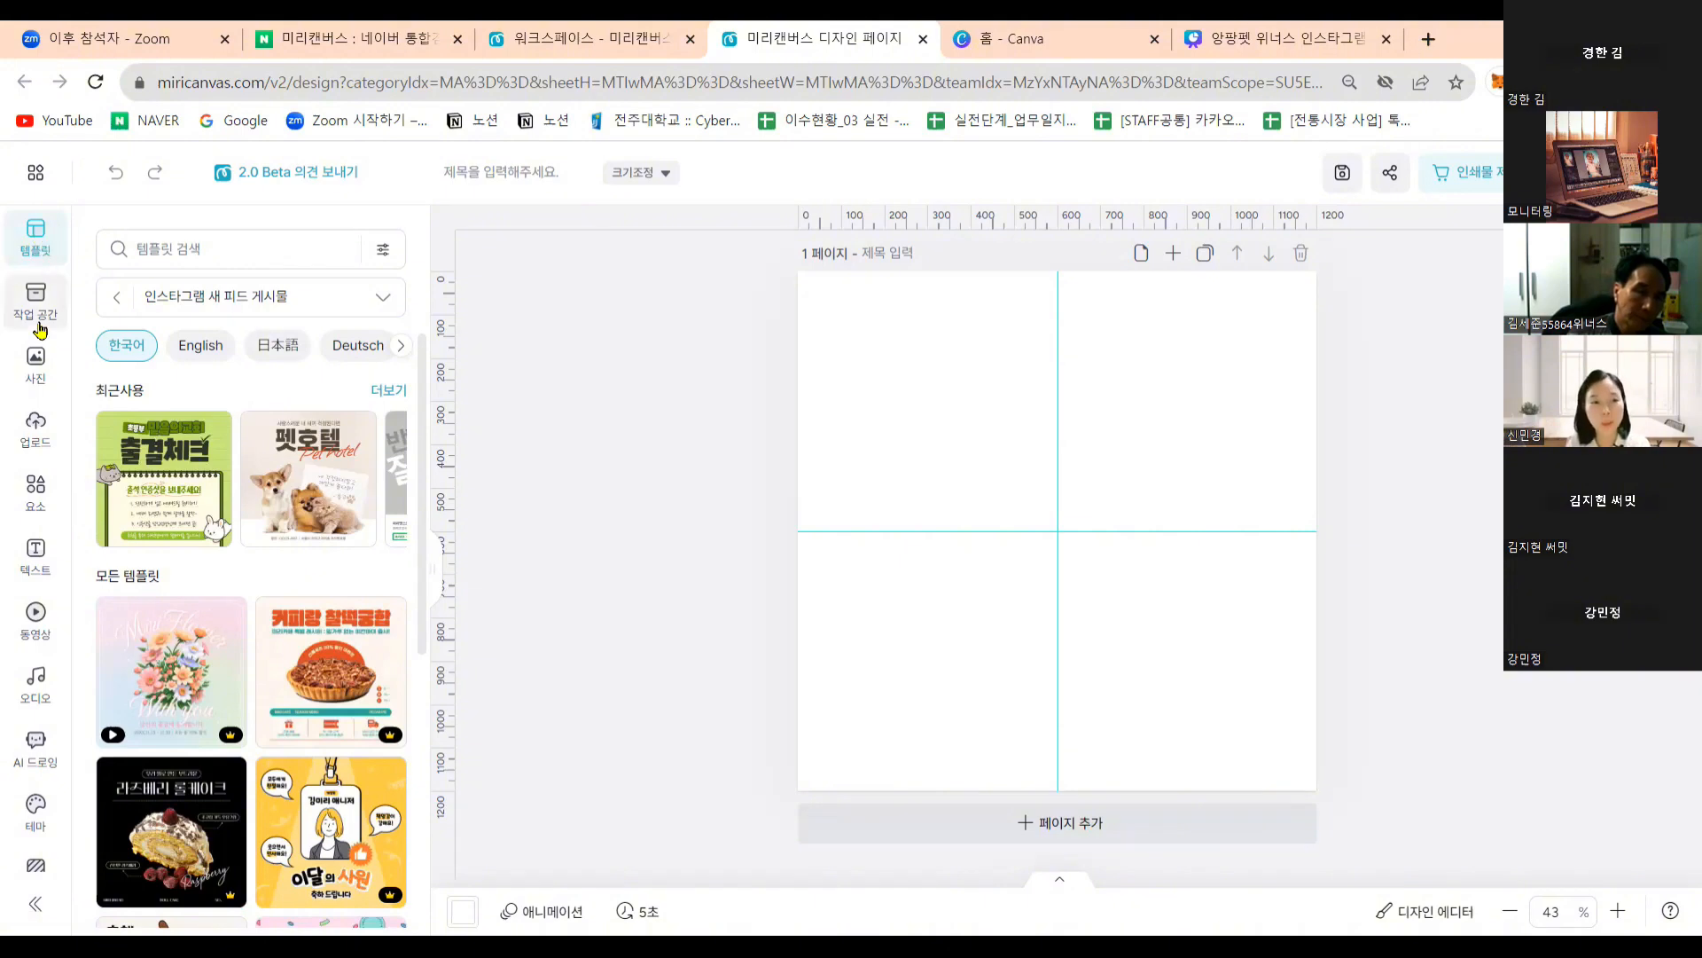
key("ctrl")
key("ctrl")
key("ctrl")
key("ctrl")
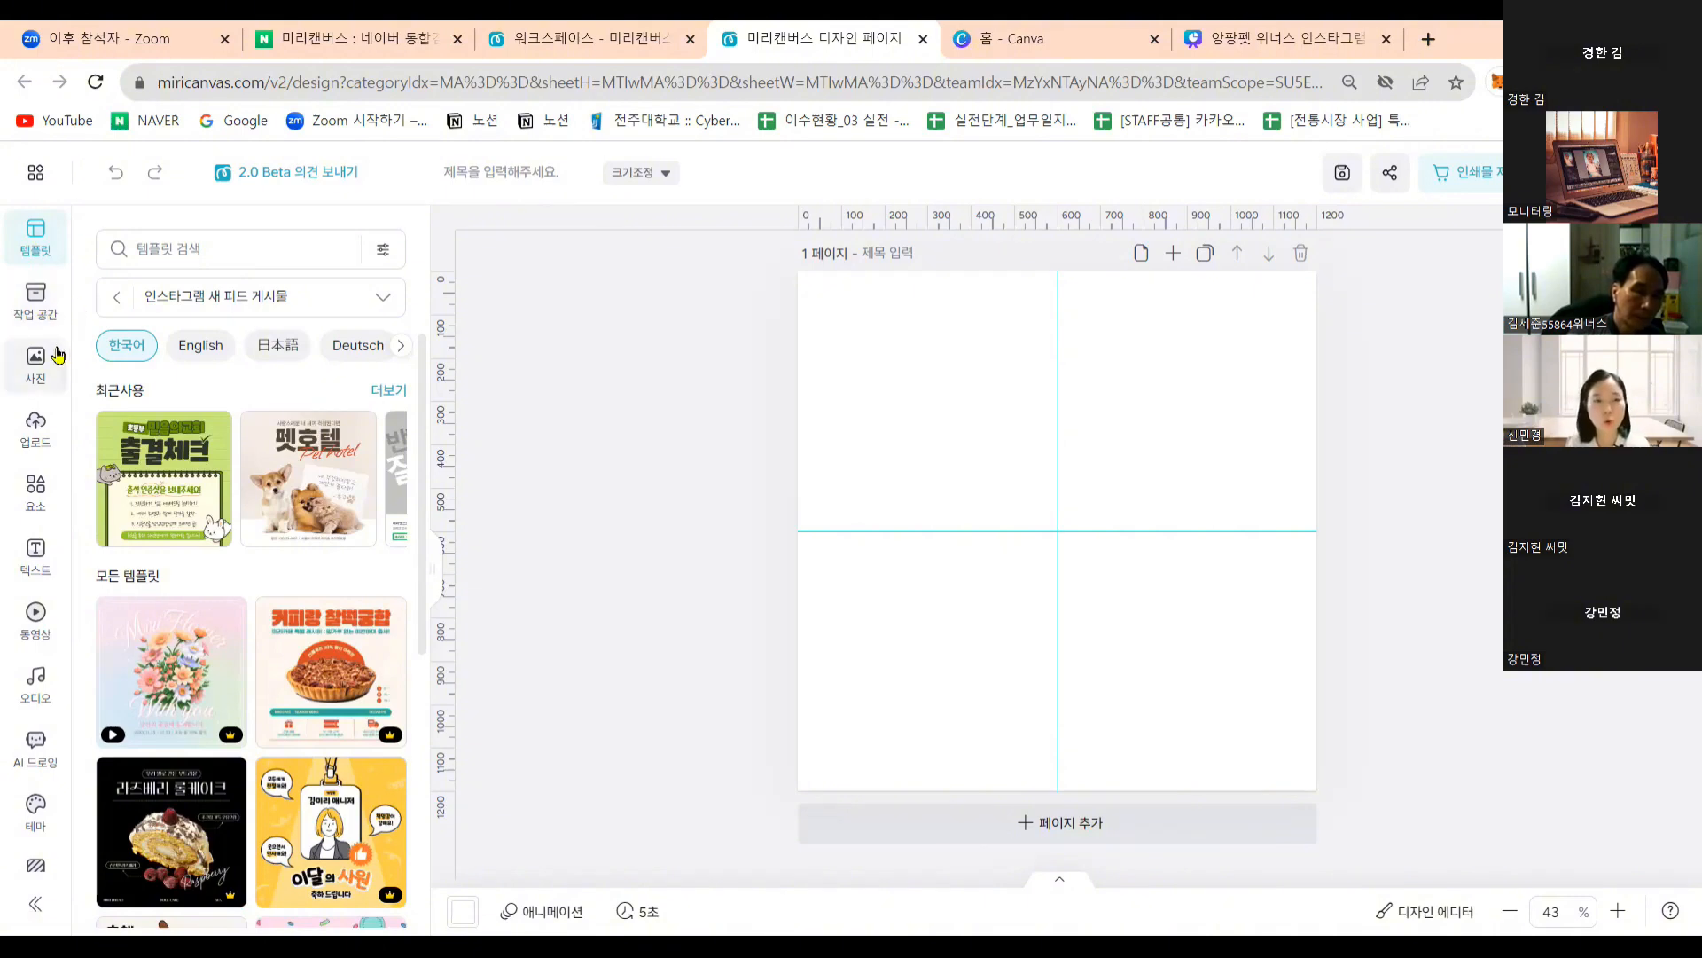
left_click(35, 370)
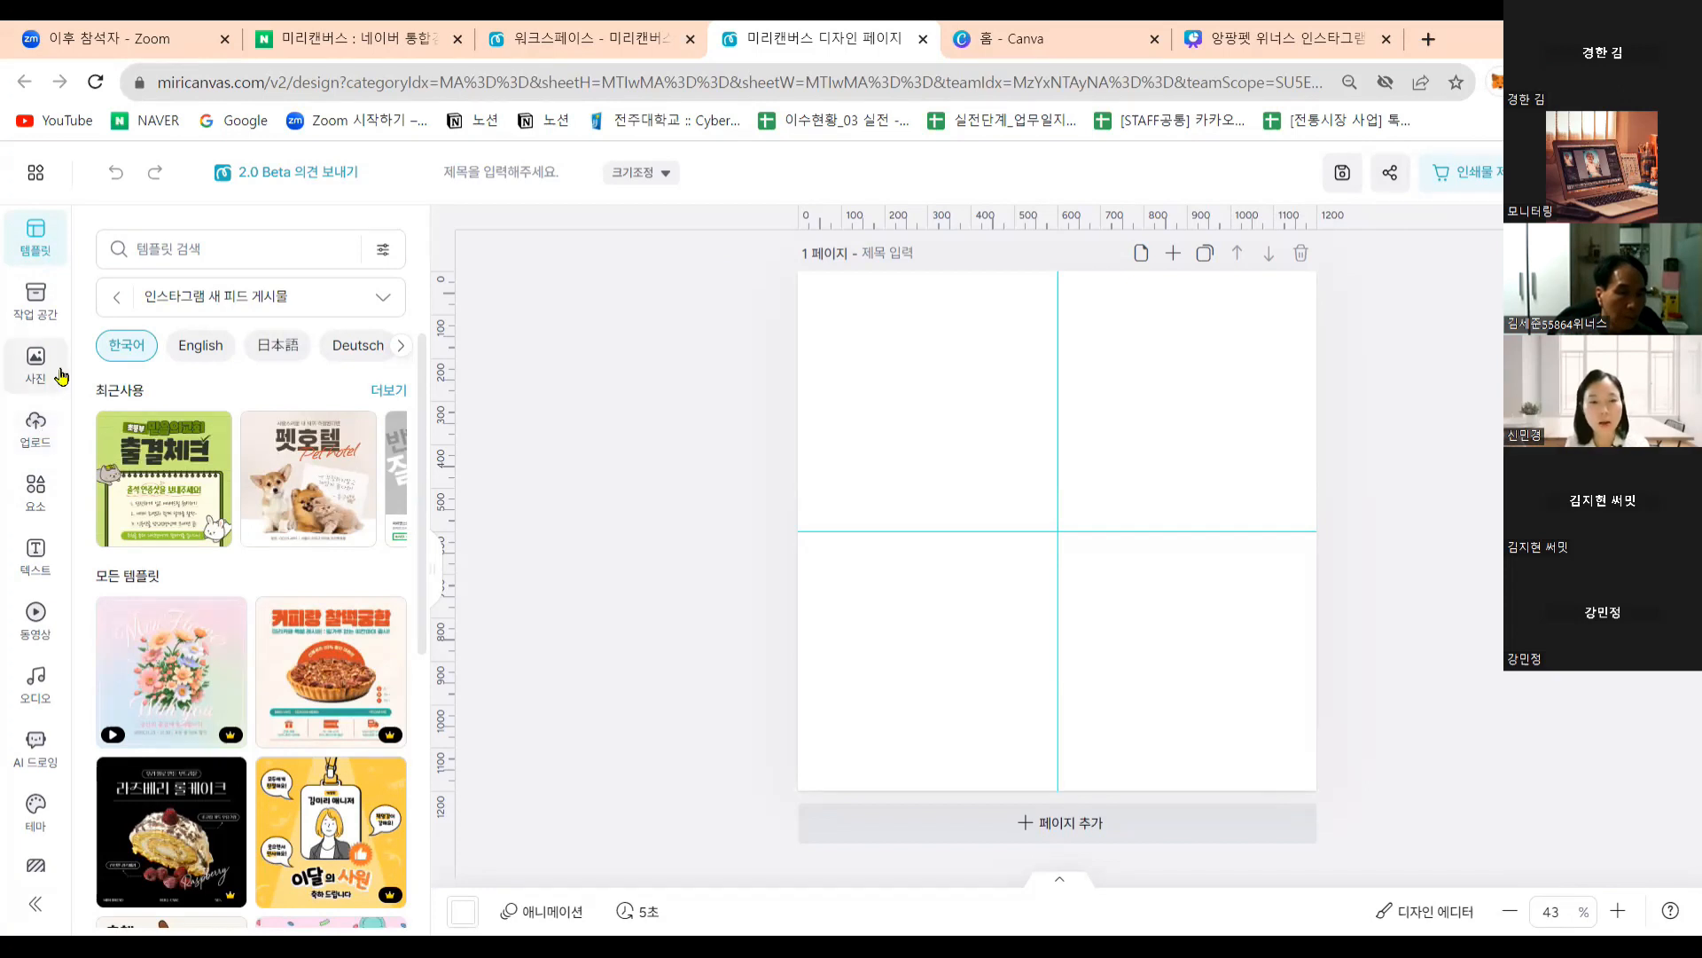
Search the Instagram feed post templates for 반려동물.
left_click(302, 242)
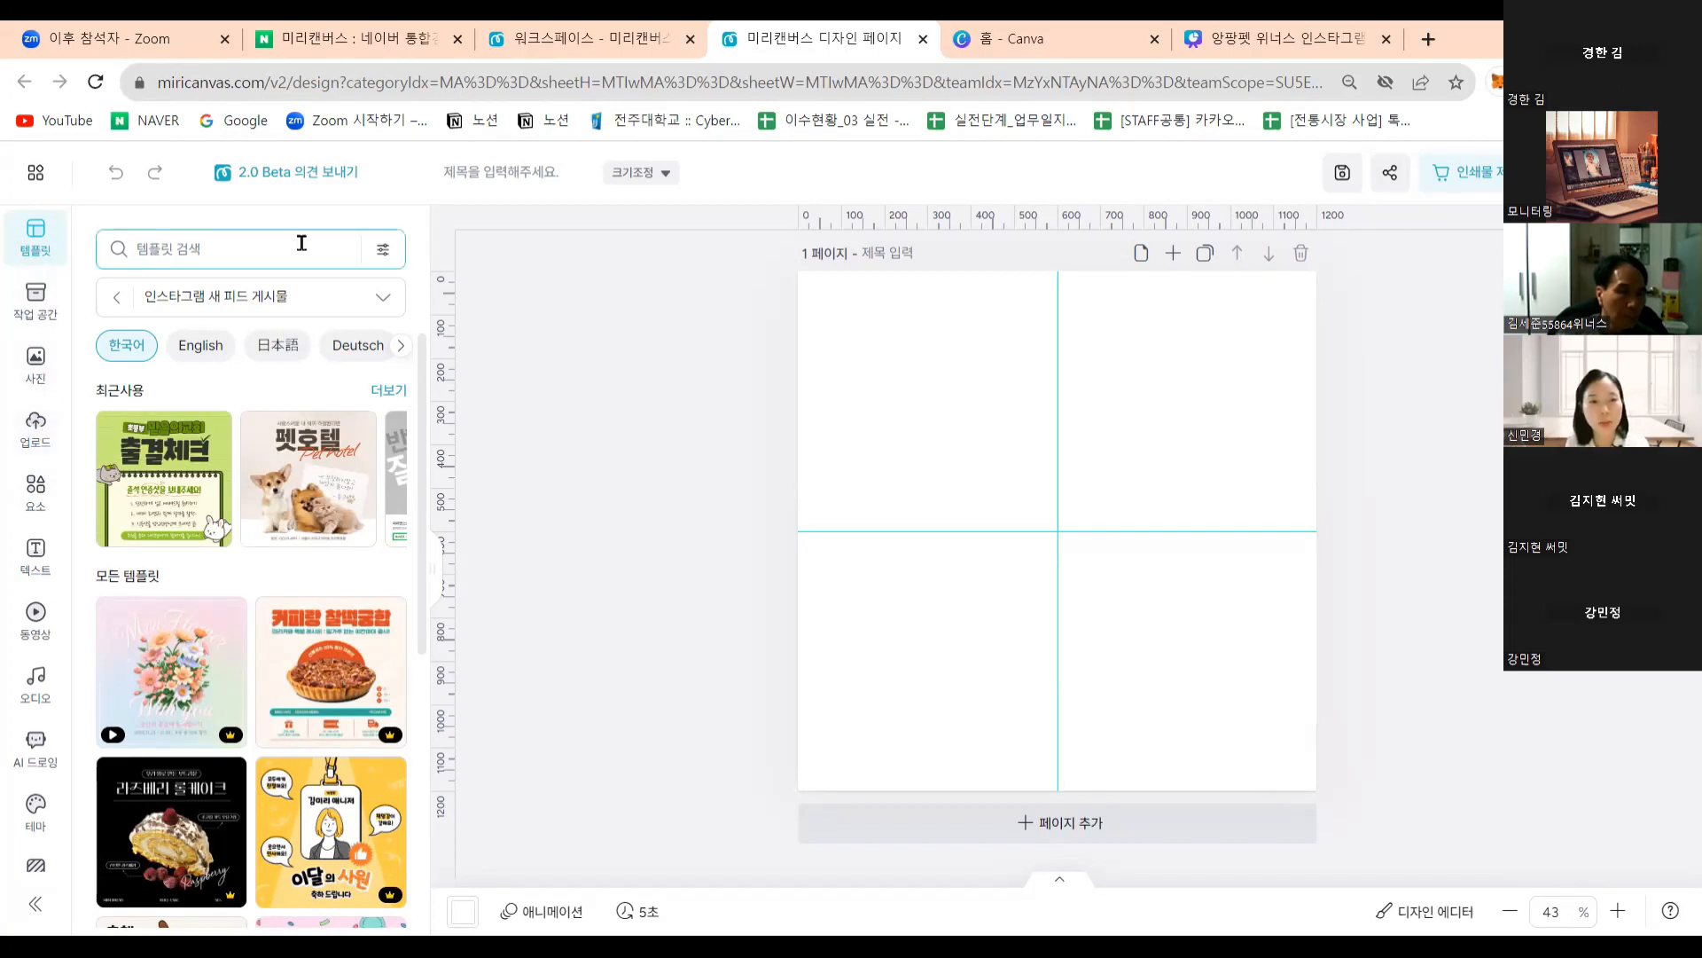
type("반")
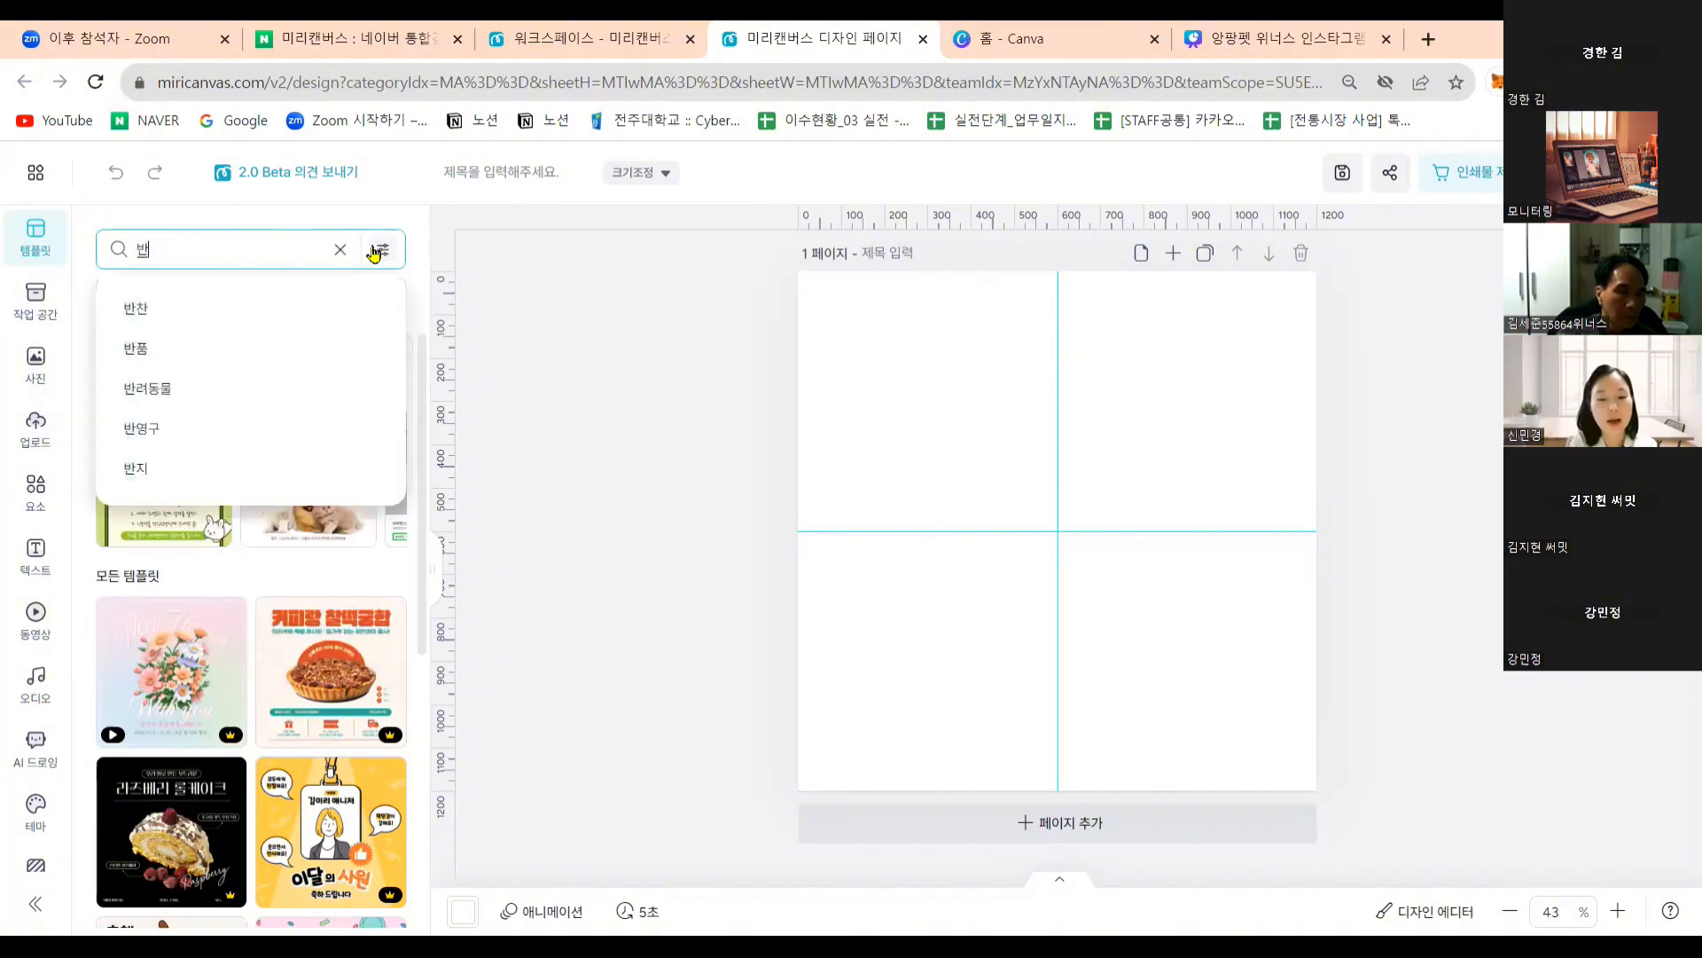
type("려동물")
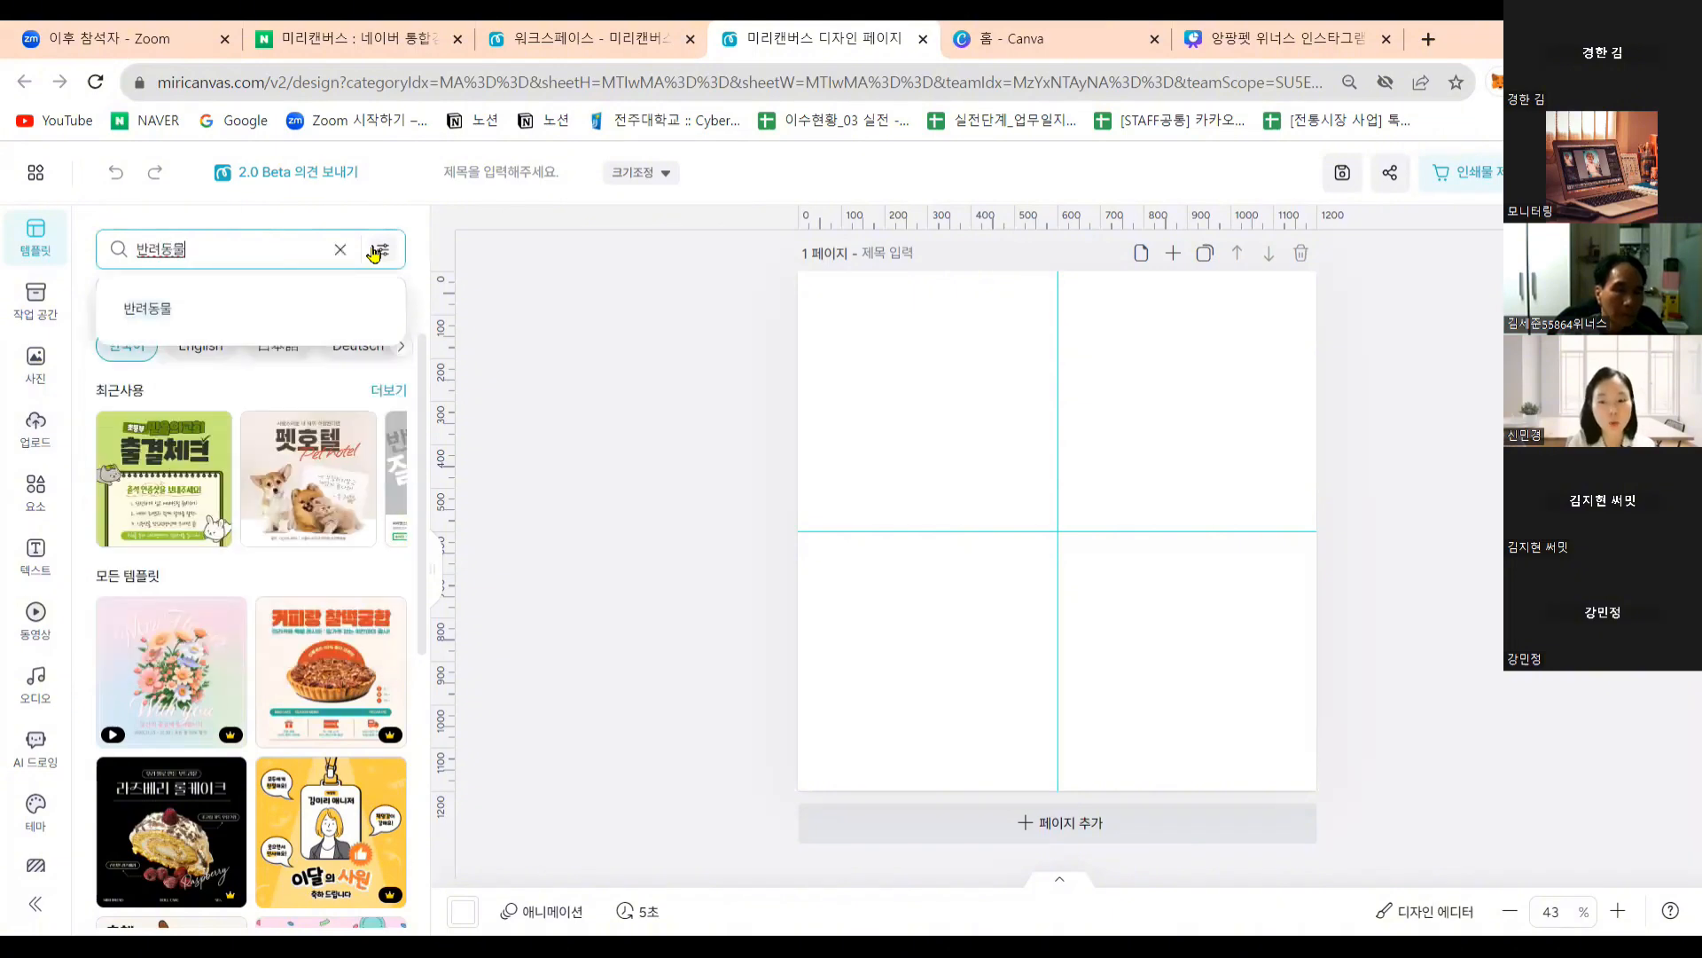
key("Return")
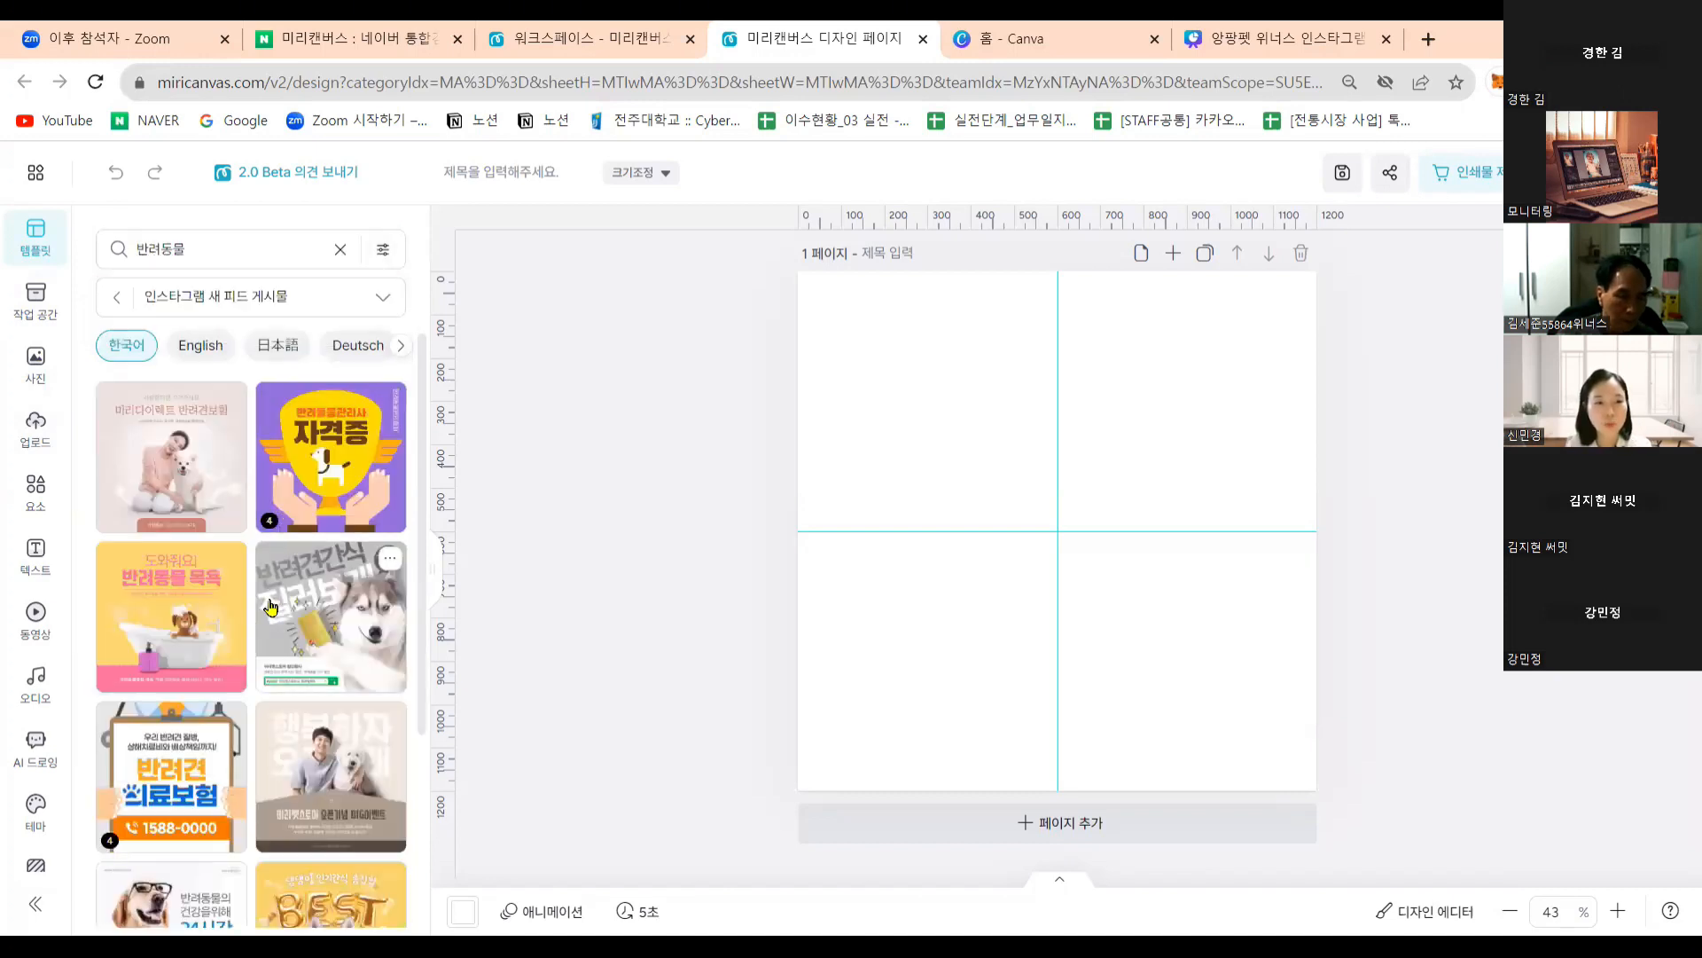
Apply the green 출결체크 template with the notepad and animal characters, at the end of the pet template results, to the blank page.
scroll(271, 606, "down", 3)
scroll(271, 608, "down", 4)
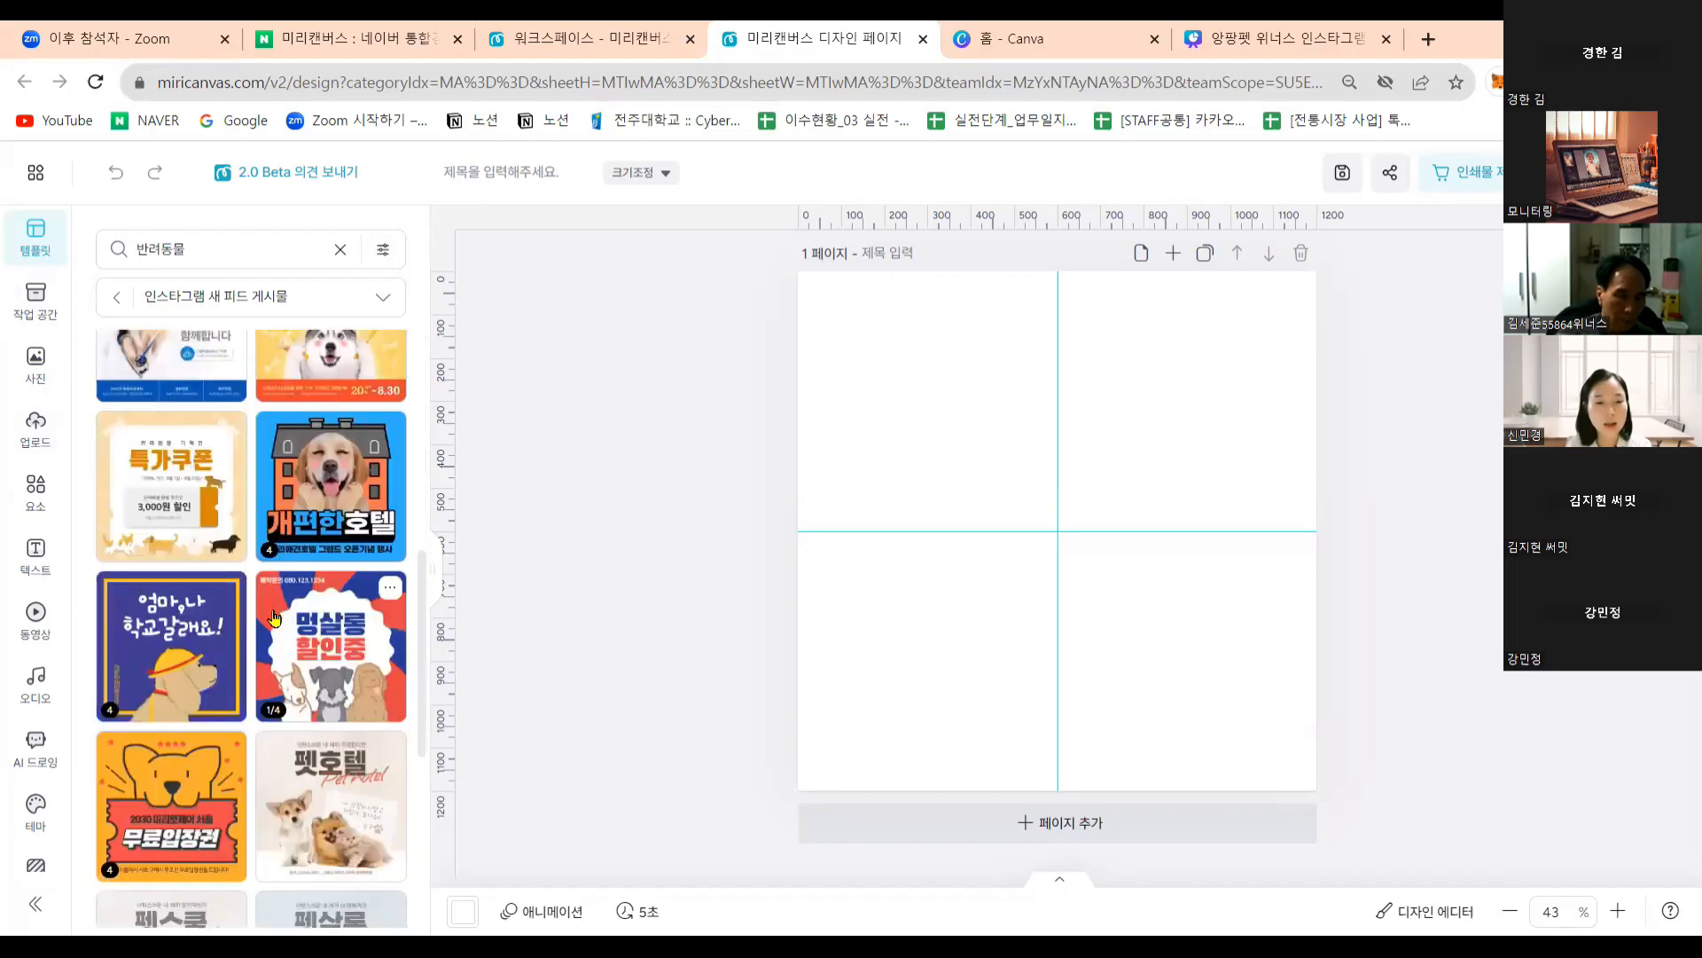
scroll(275, 618, "down", 3)
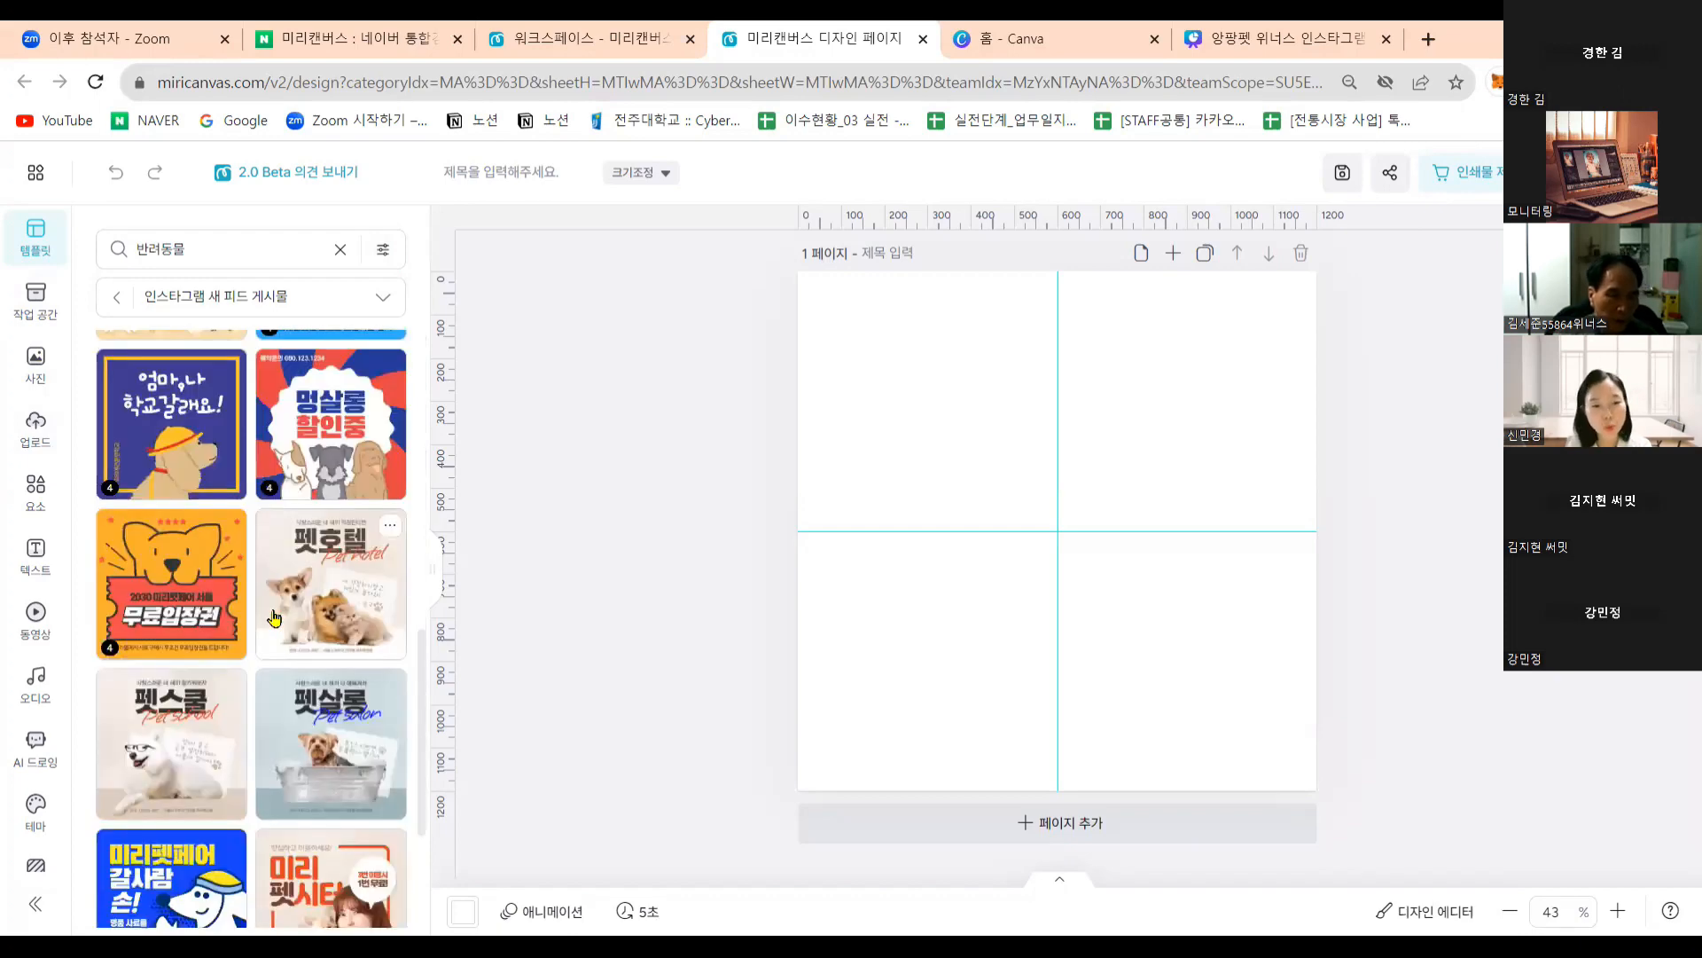
scroll(271, 638, "down", 2)
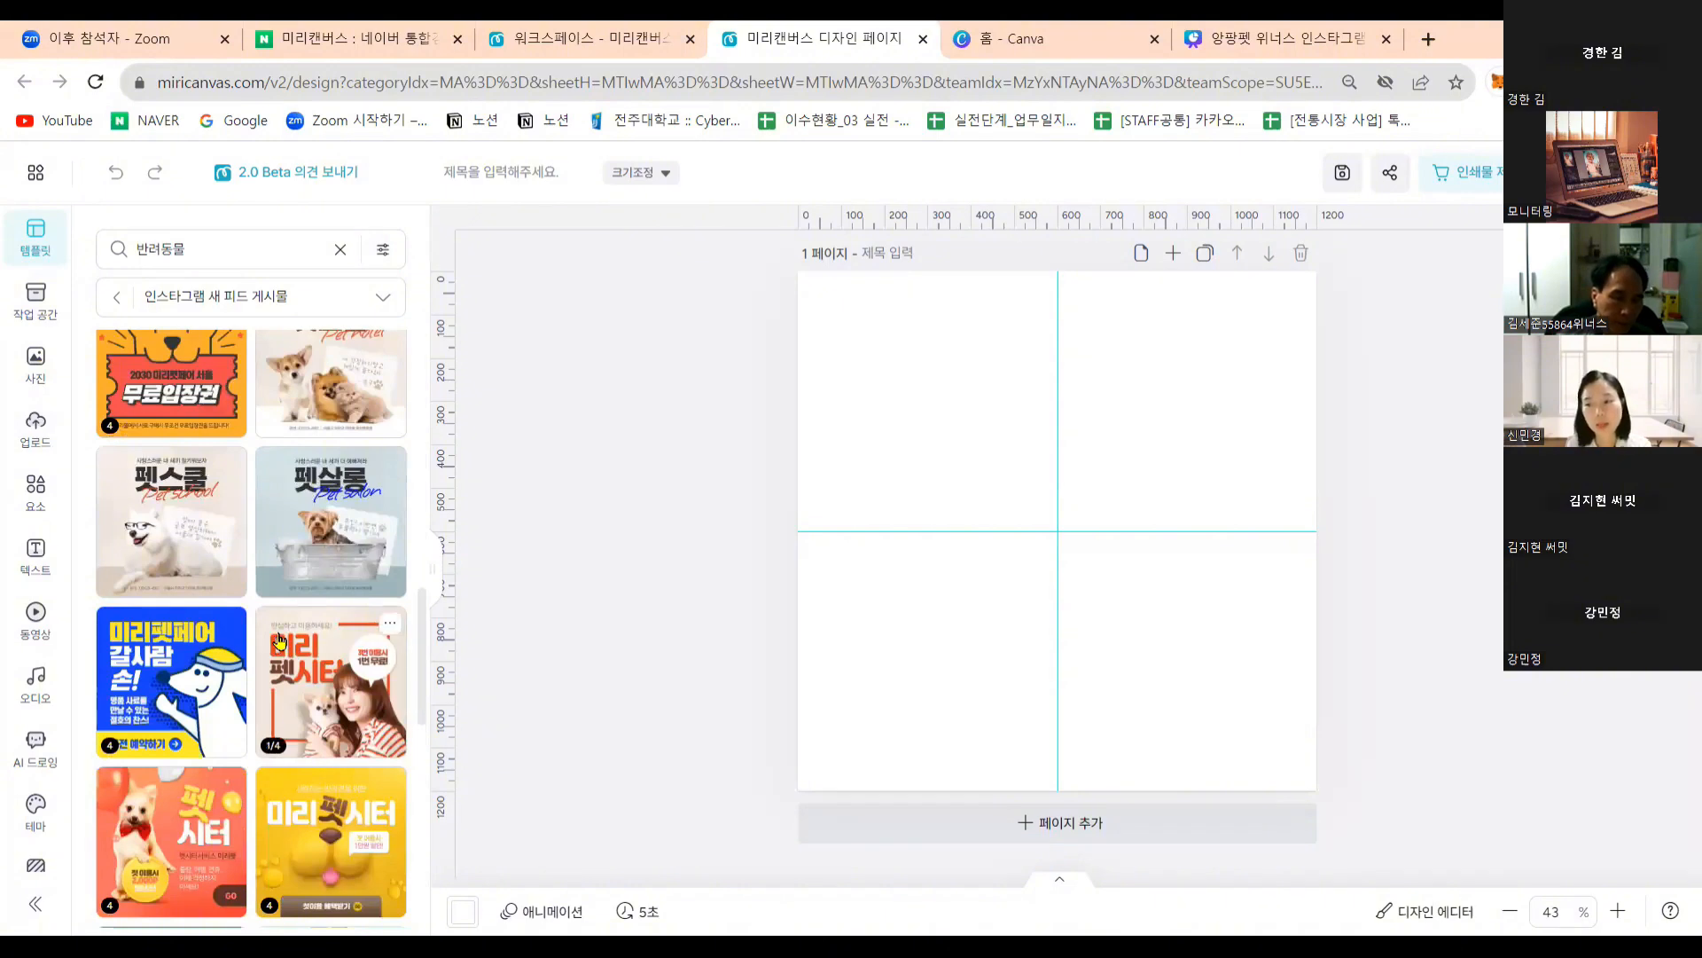
scroll(279, 640, "down", 5)
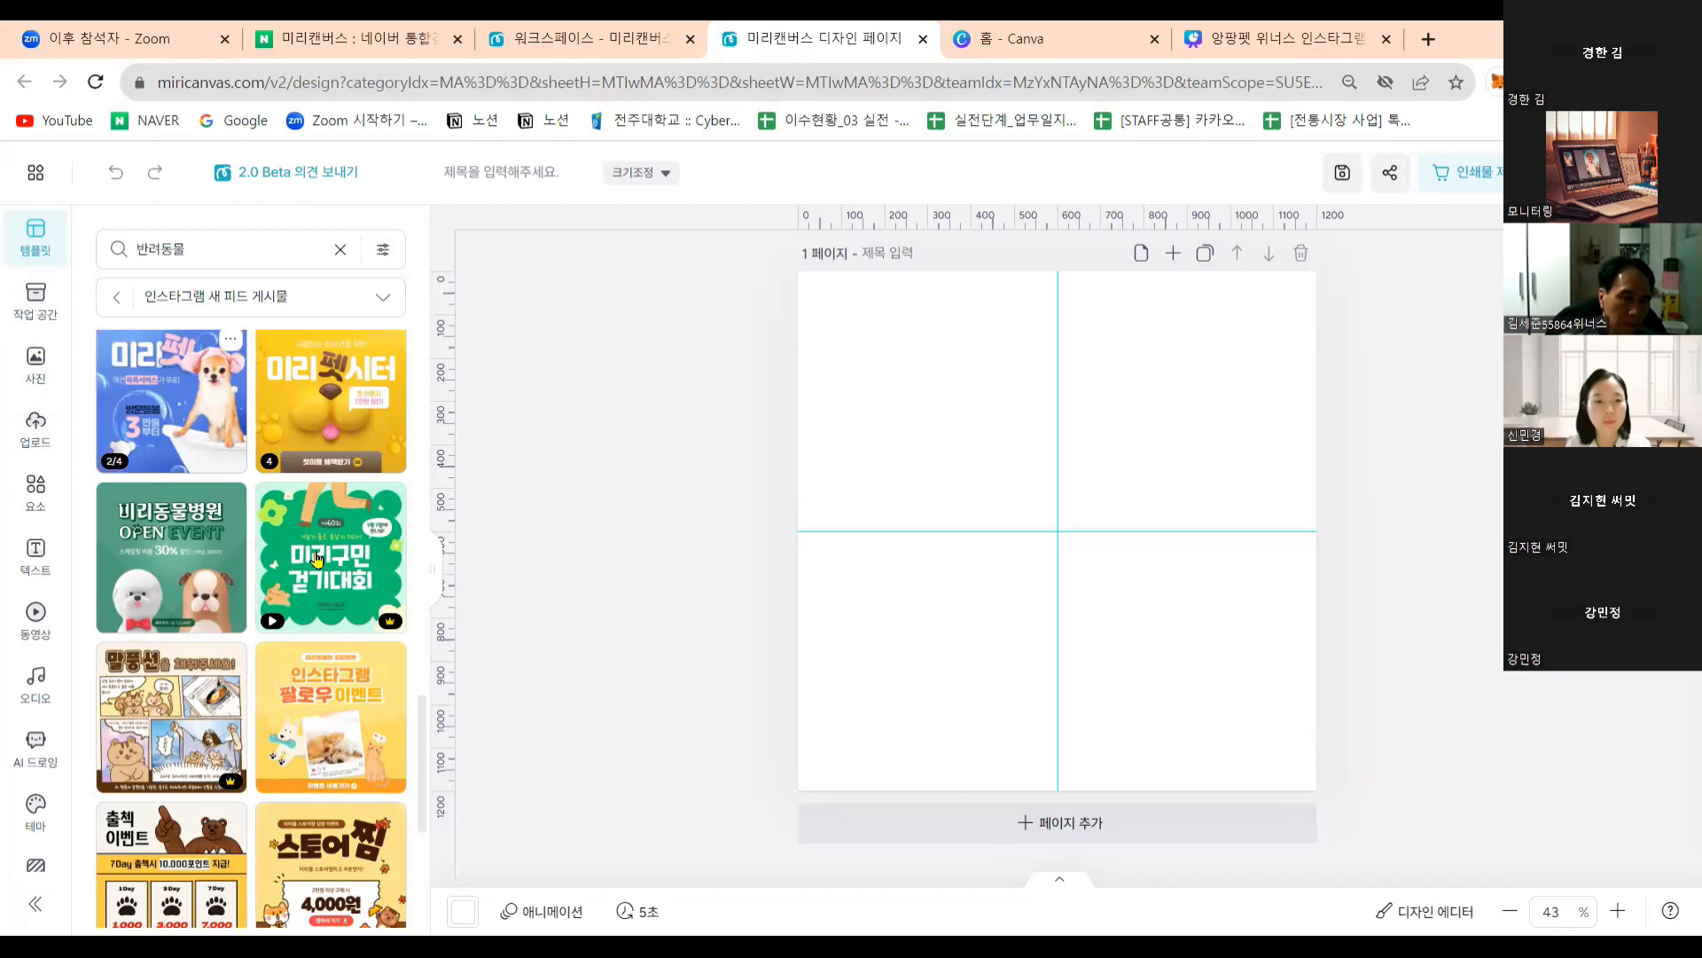
scroll(316, 561, "down", 4)
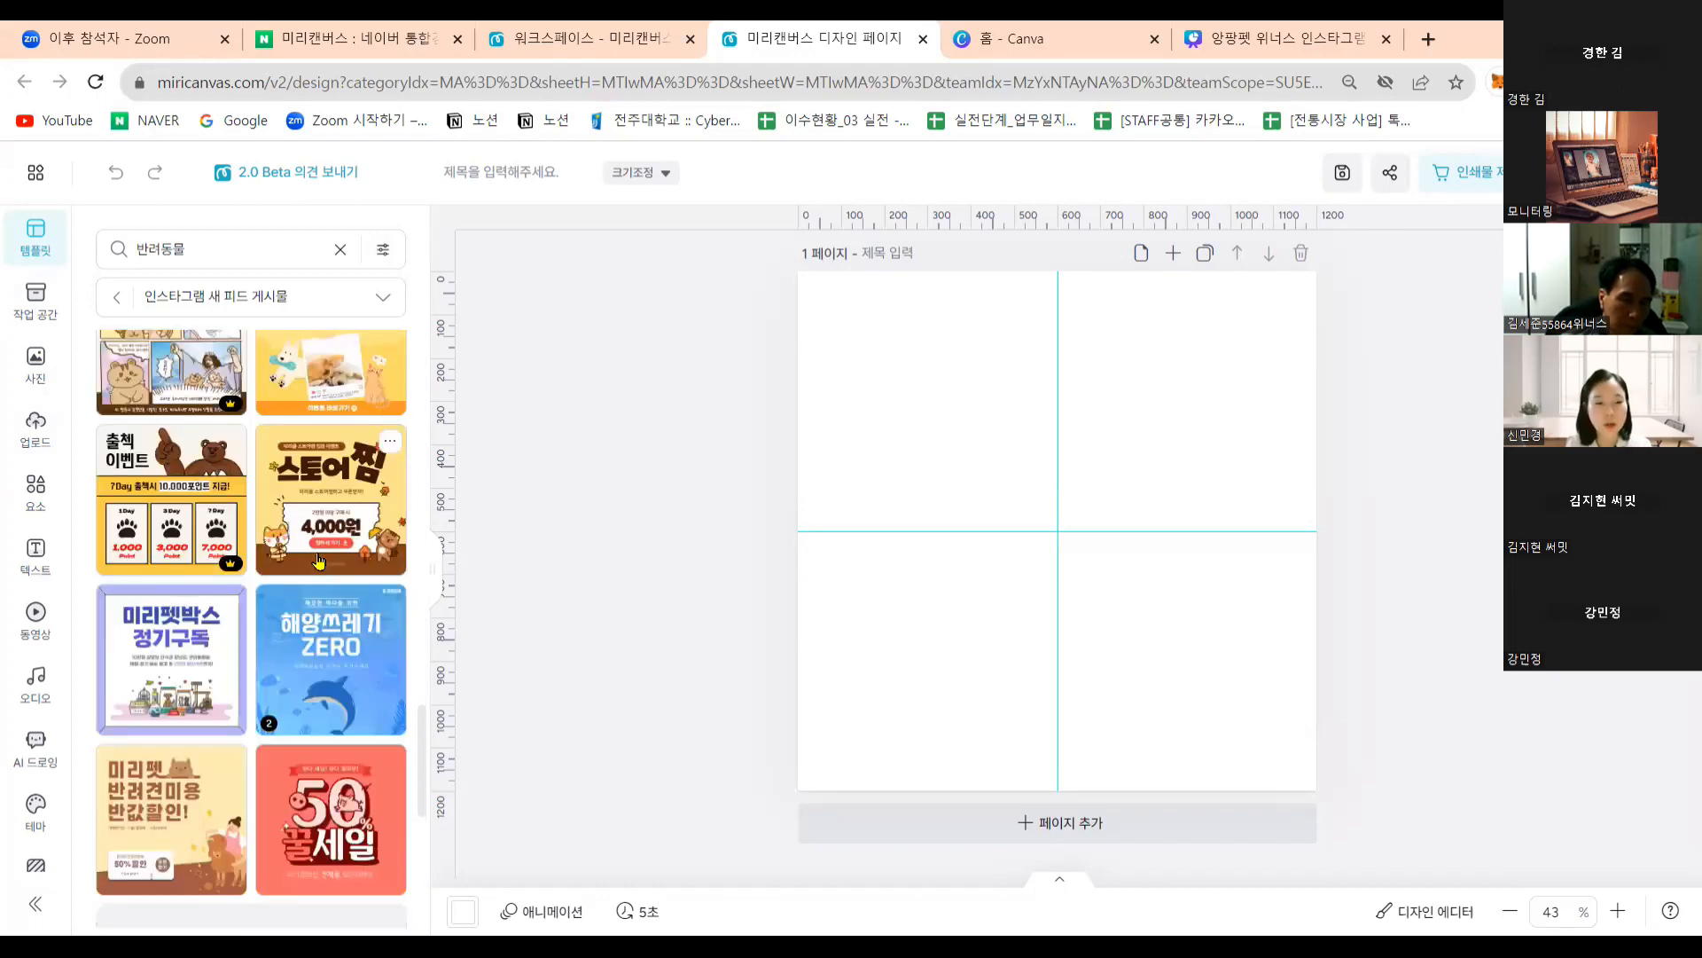
scroll(319, 561, "down", 6)
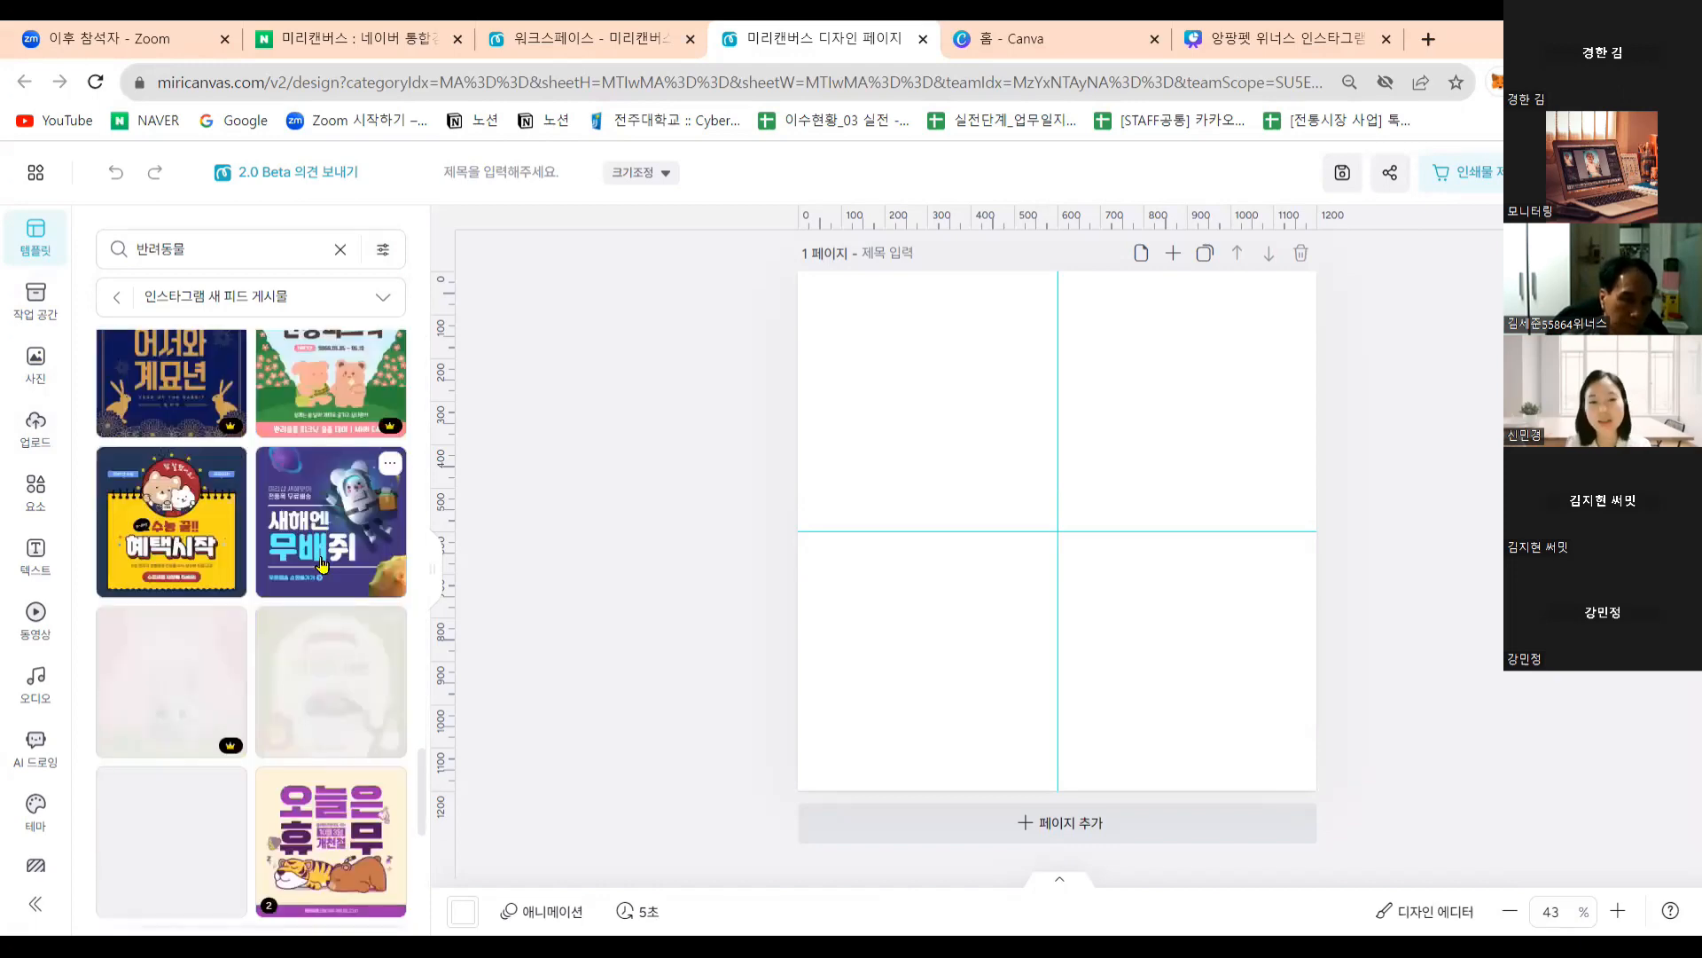
scroll(328, 567, "down", 3)
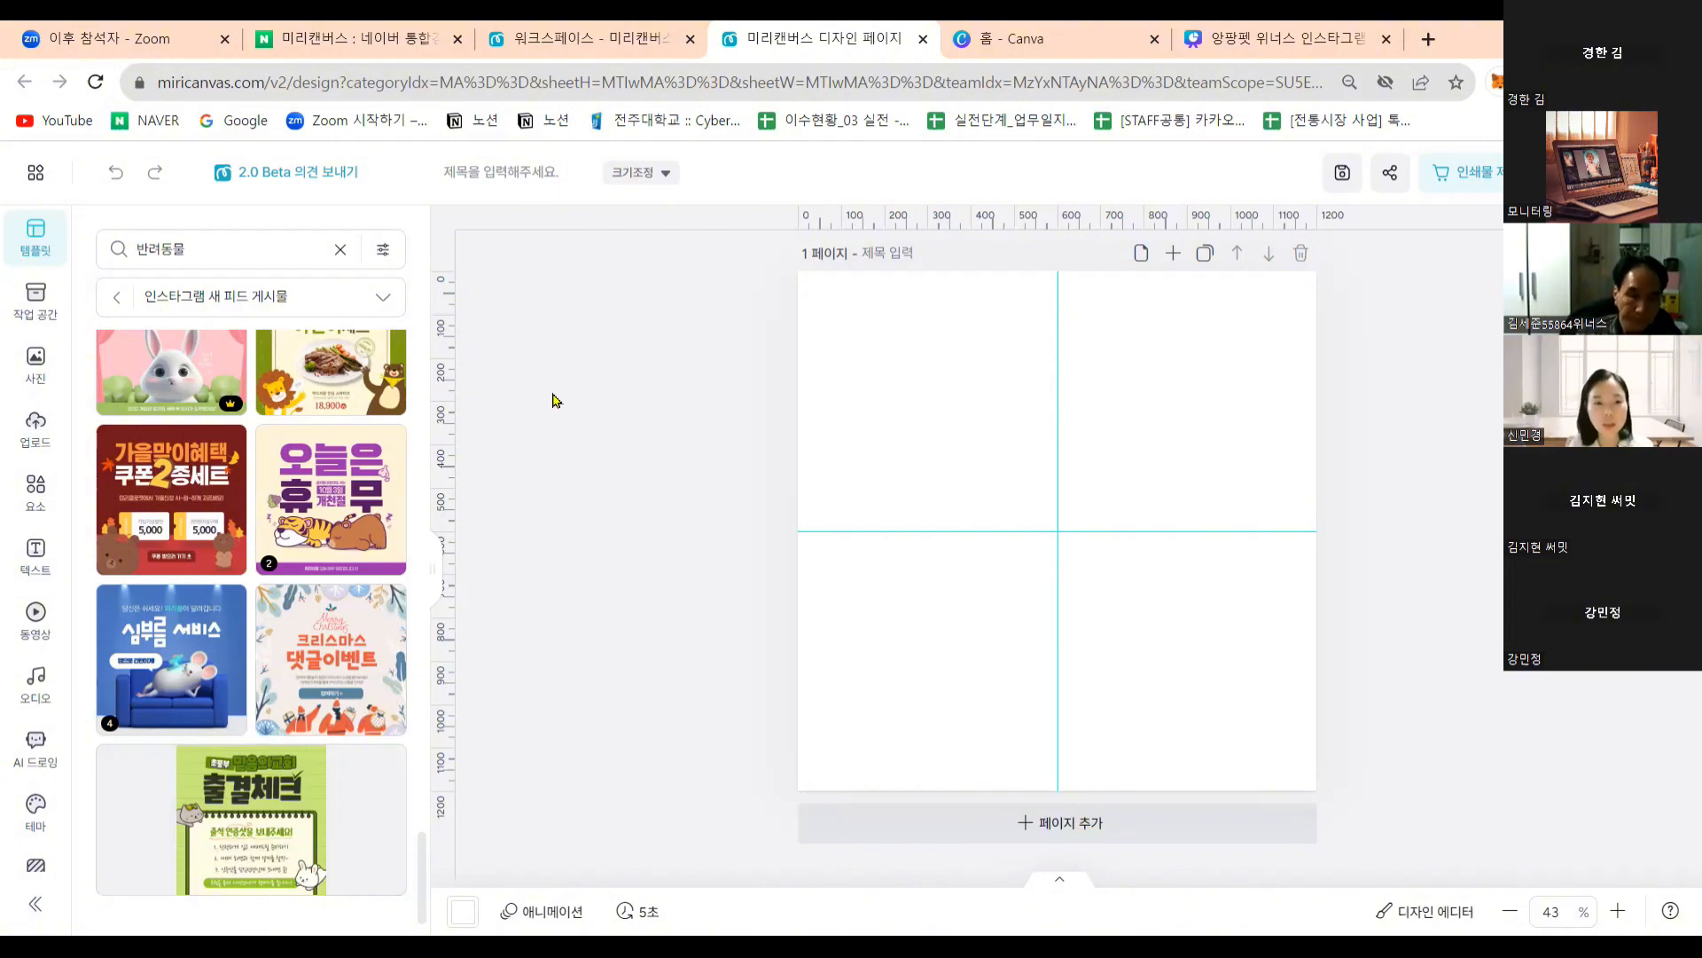
left_click(302, 816)
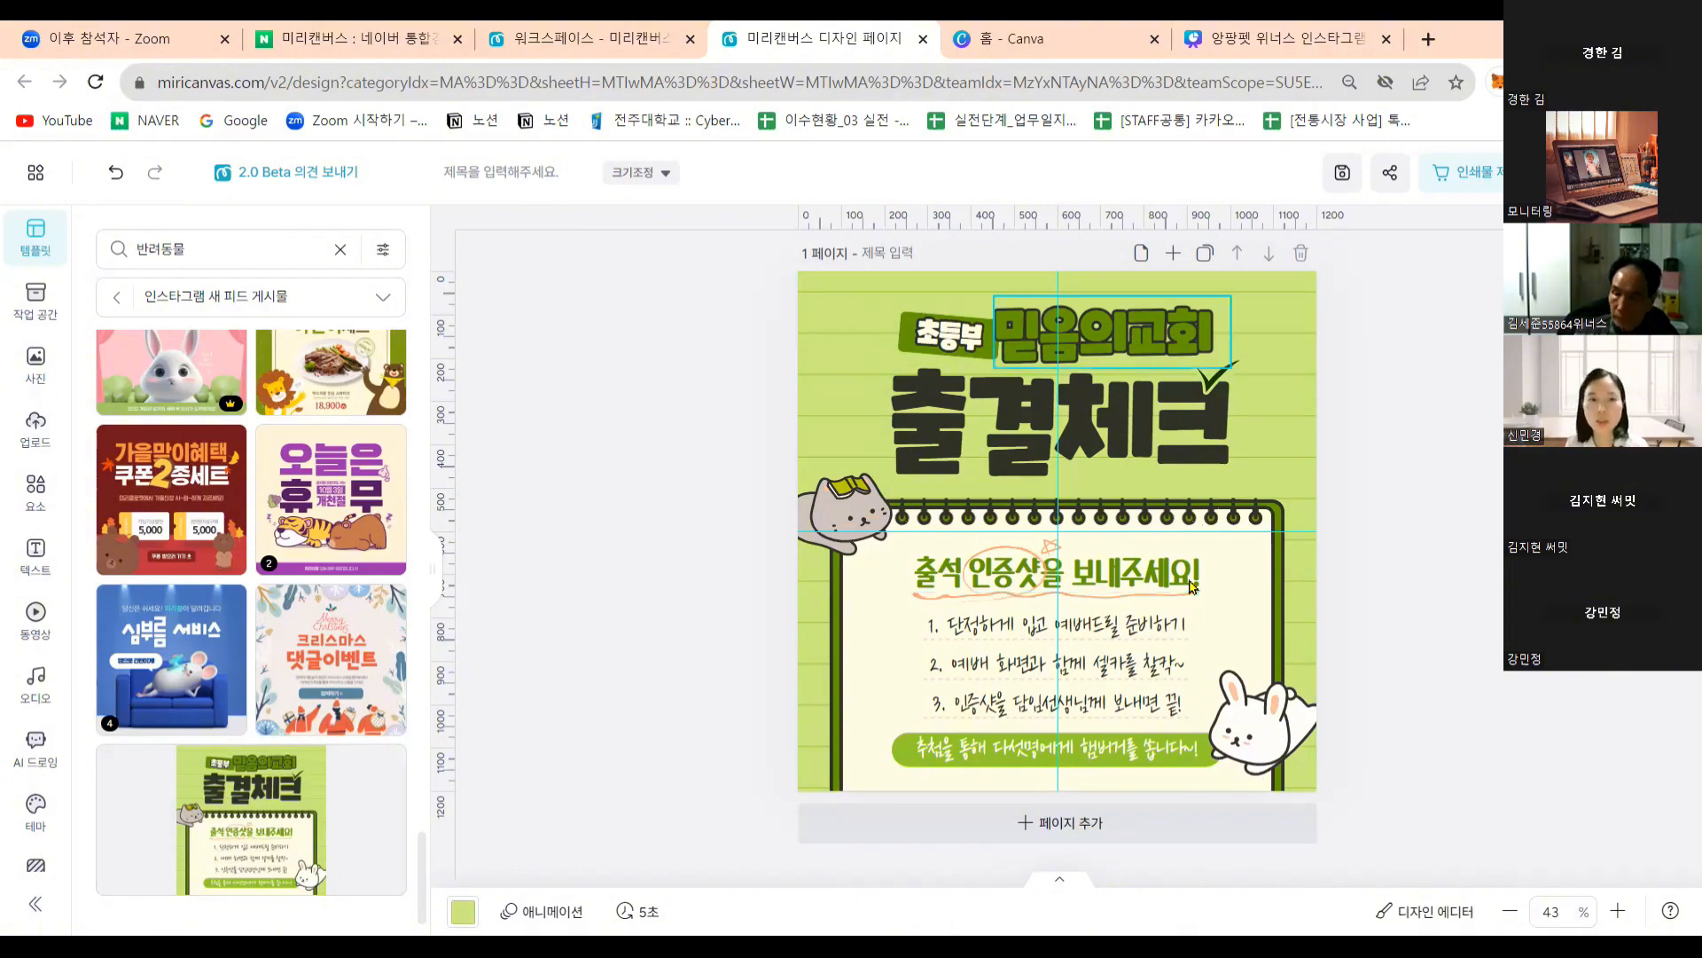
Return to the Naver search page and replace the query with a search for 빙.
left_click(357, 39)
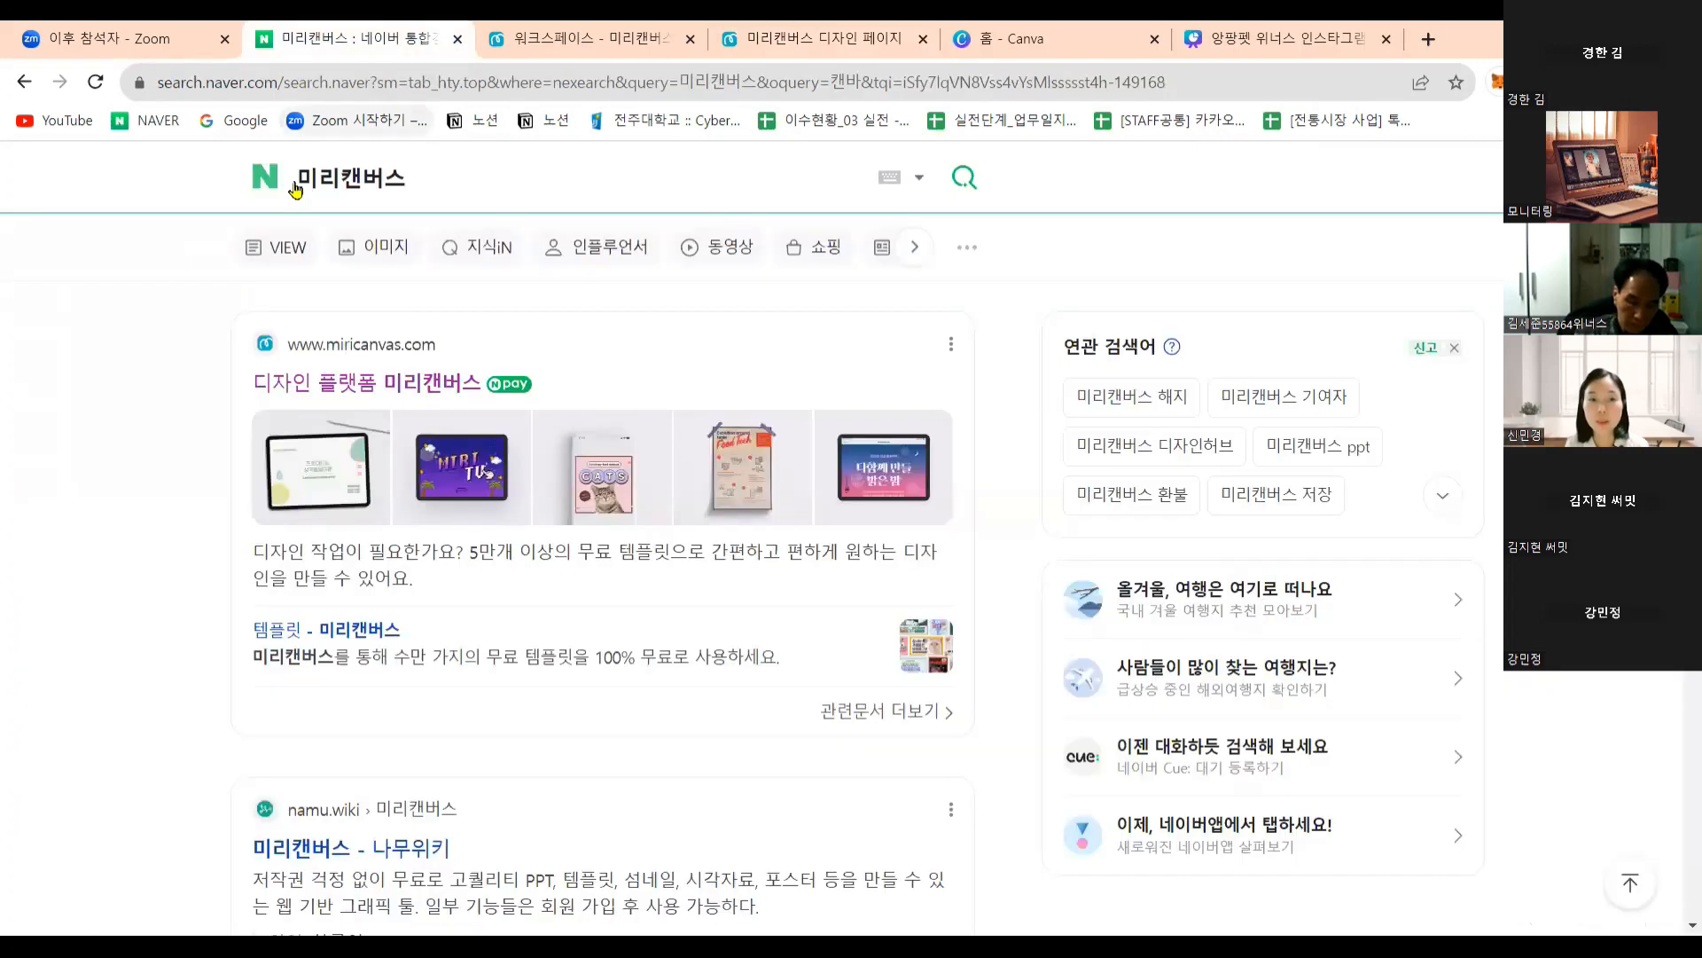
left_click_drag(295, 185, 911, 227)
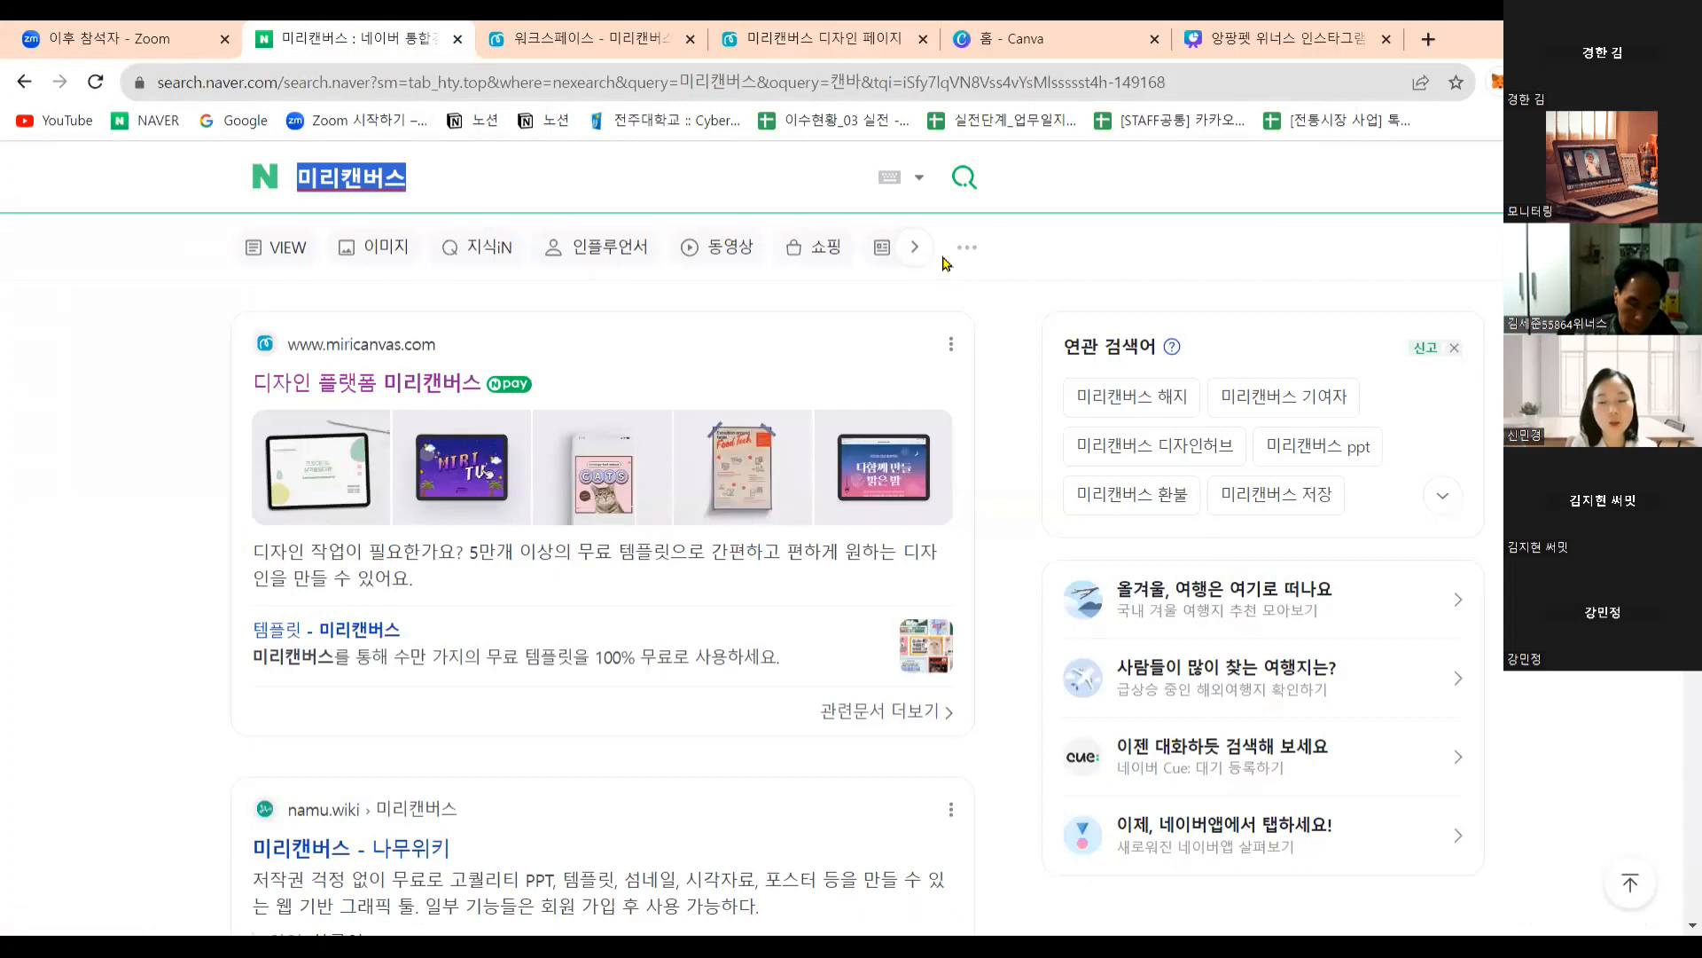
type("빙")
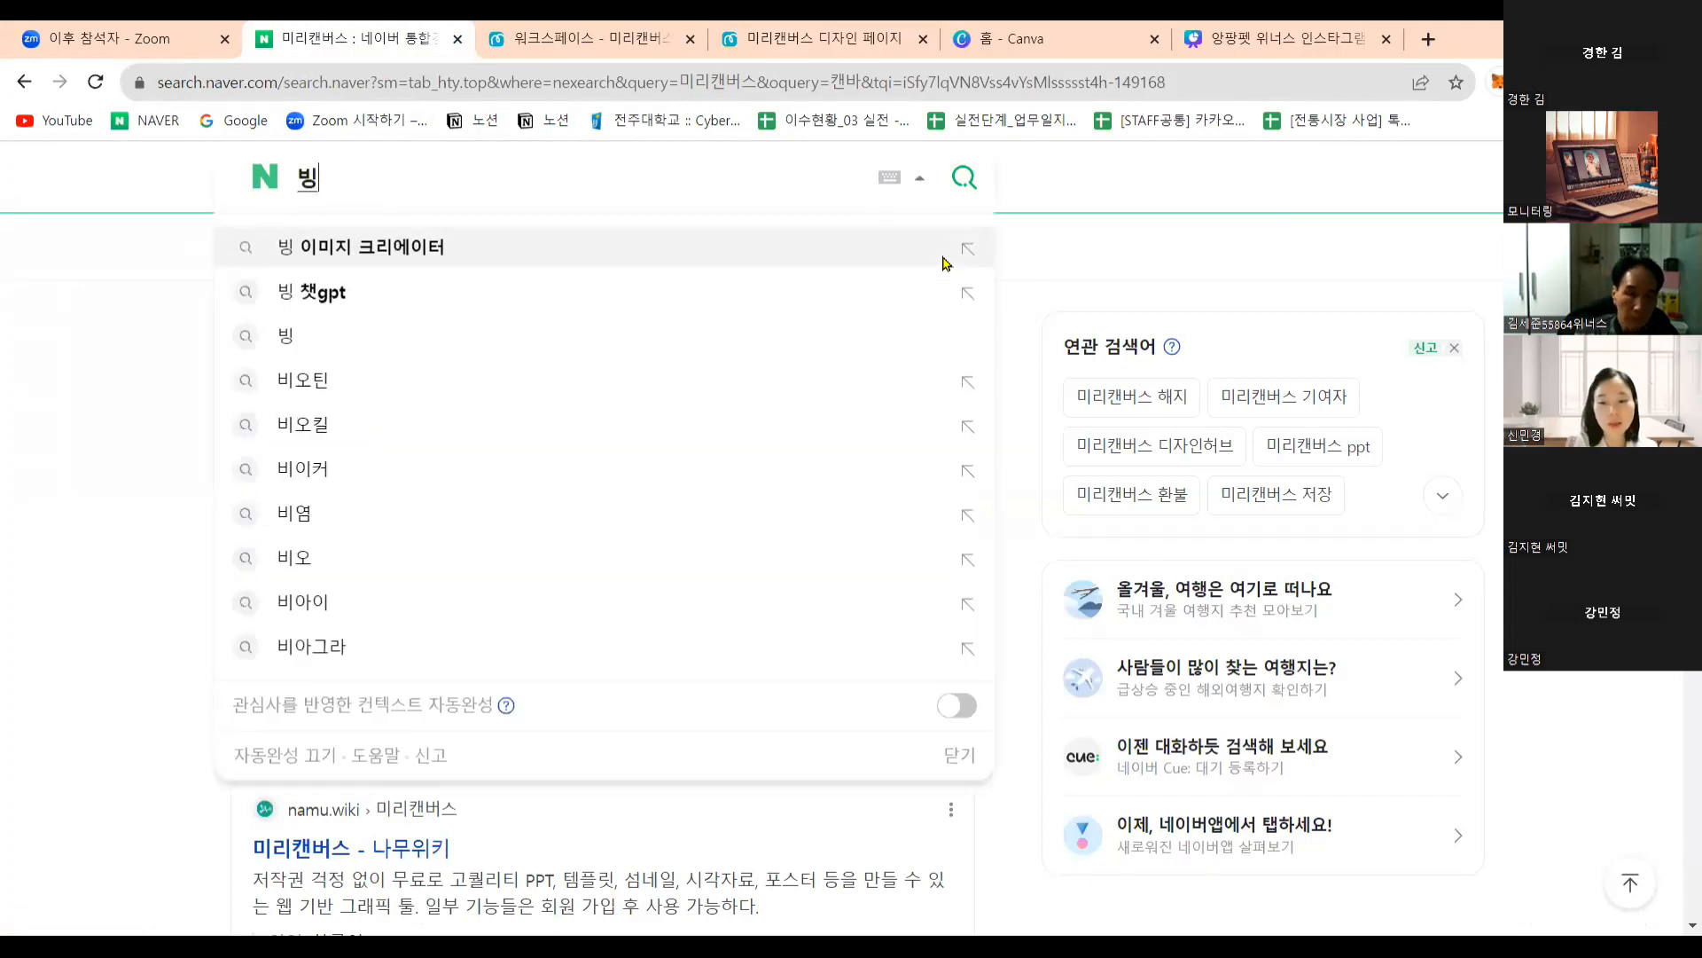
key("Return")
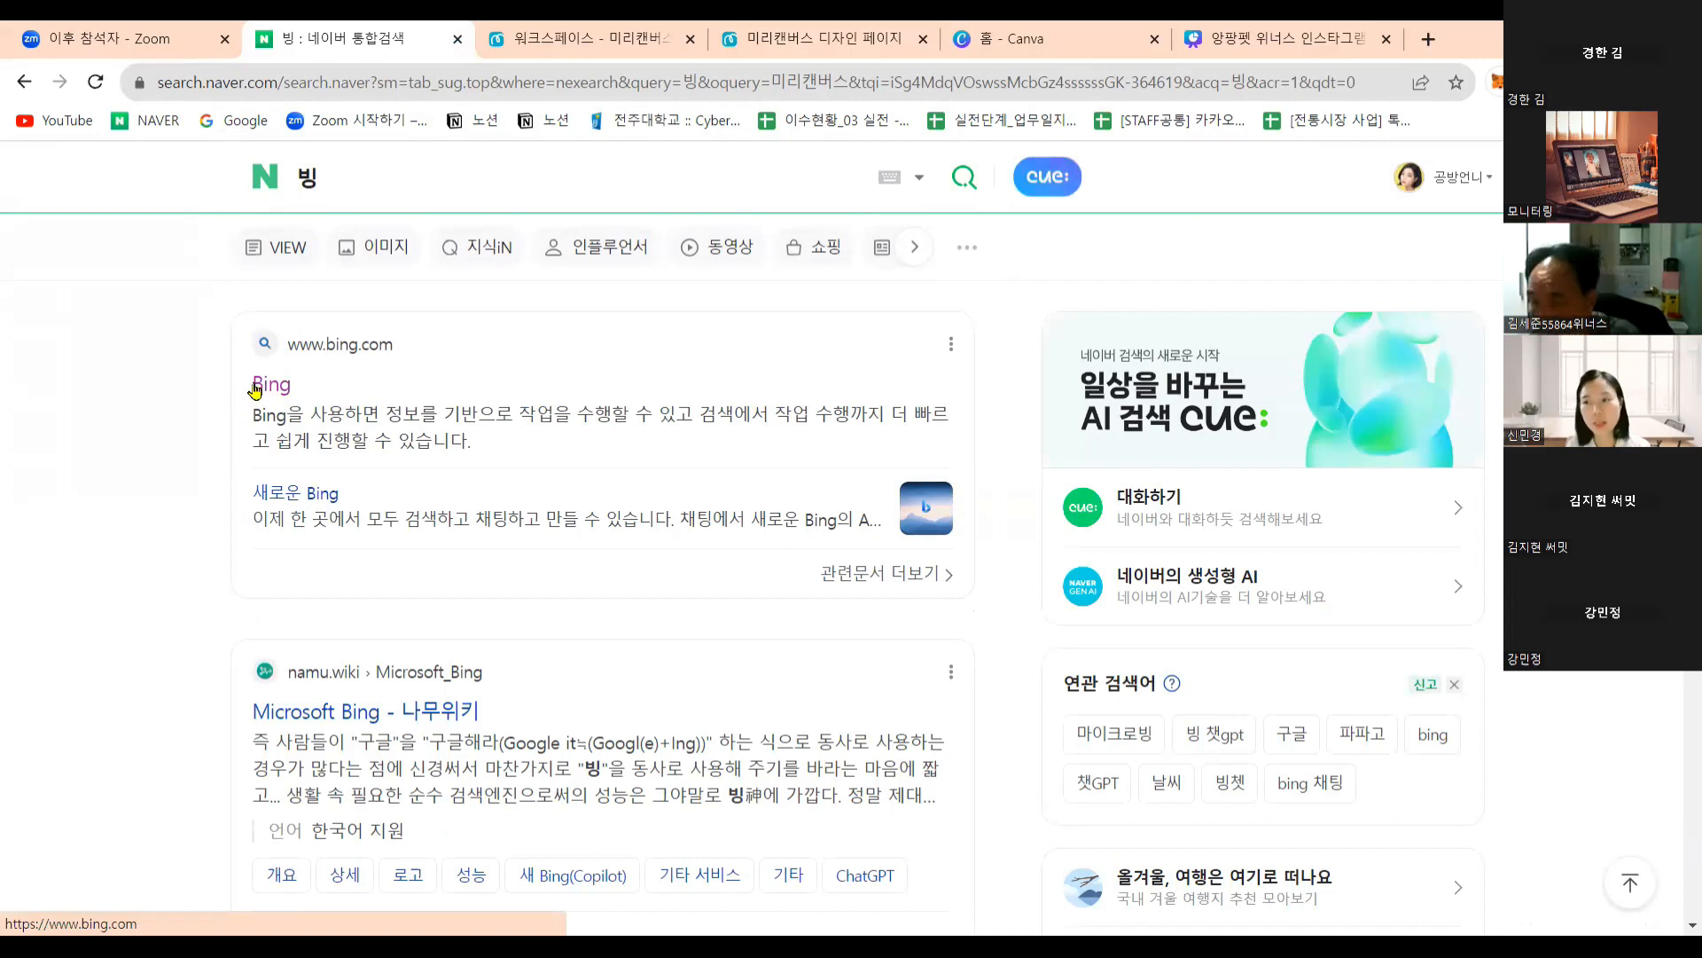
Open the Bing website from the search results and start its AI chat.
left_click(275, 387)
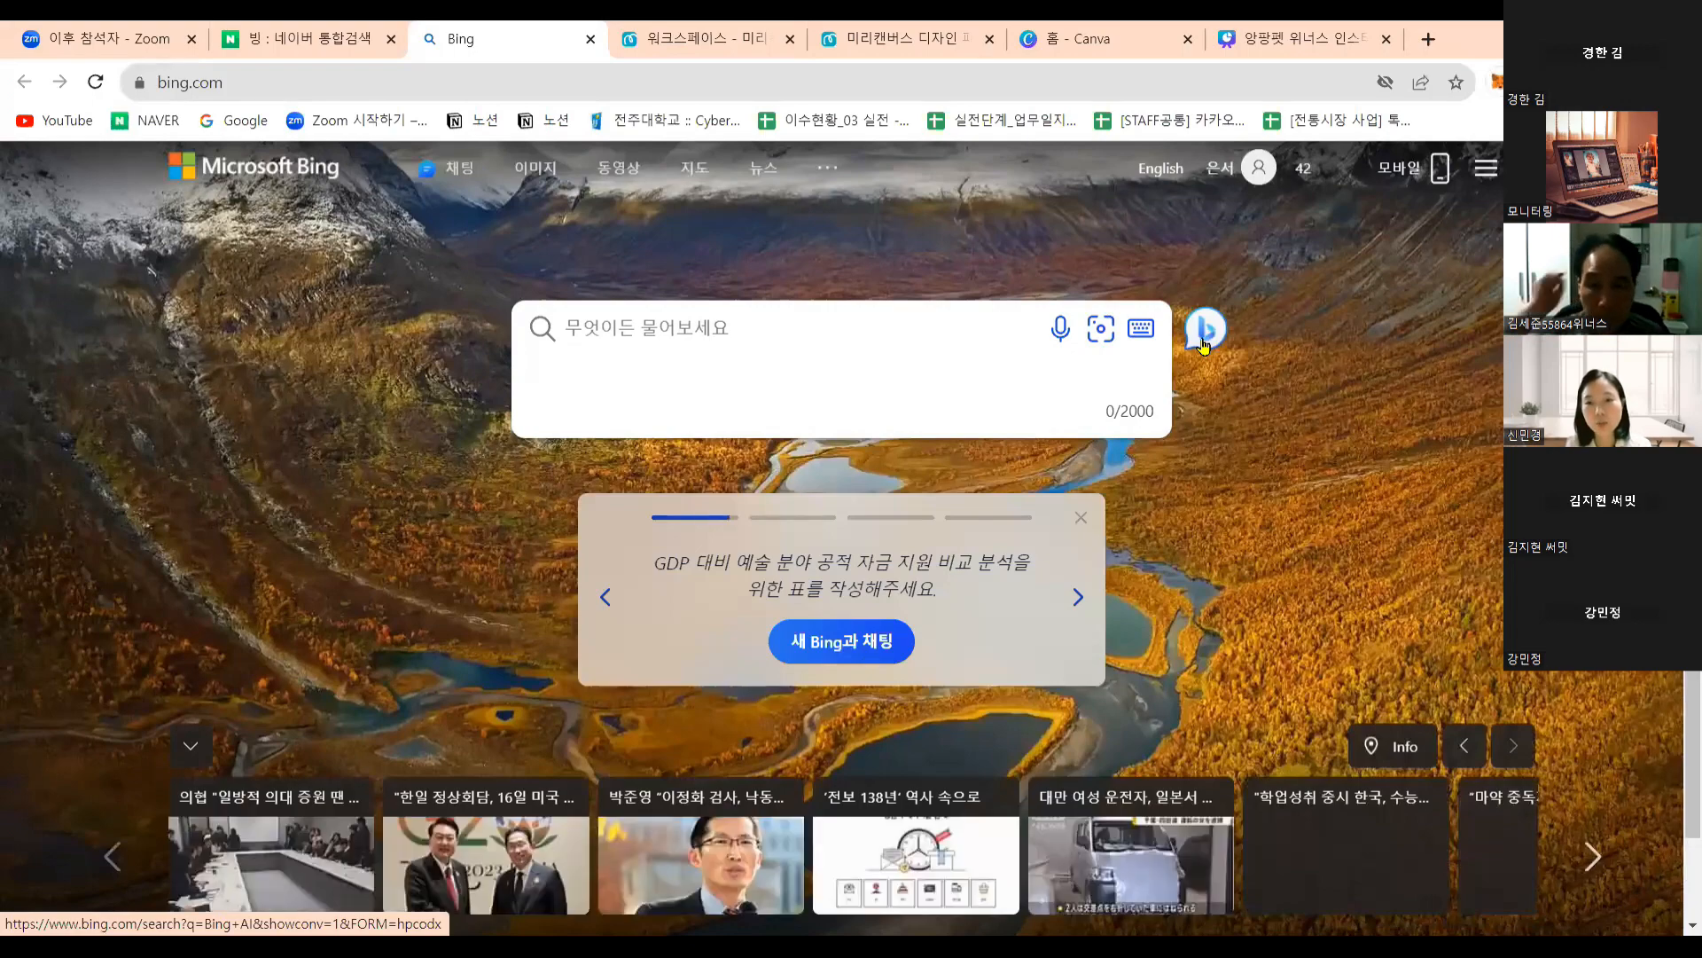
left_click(1204, 344)
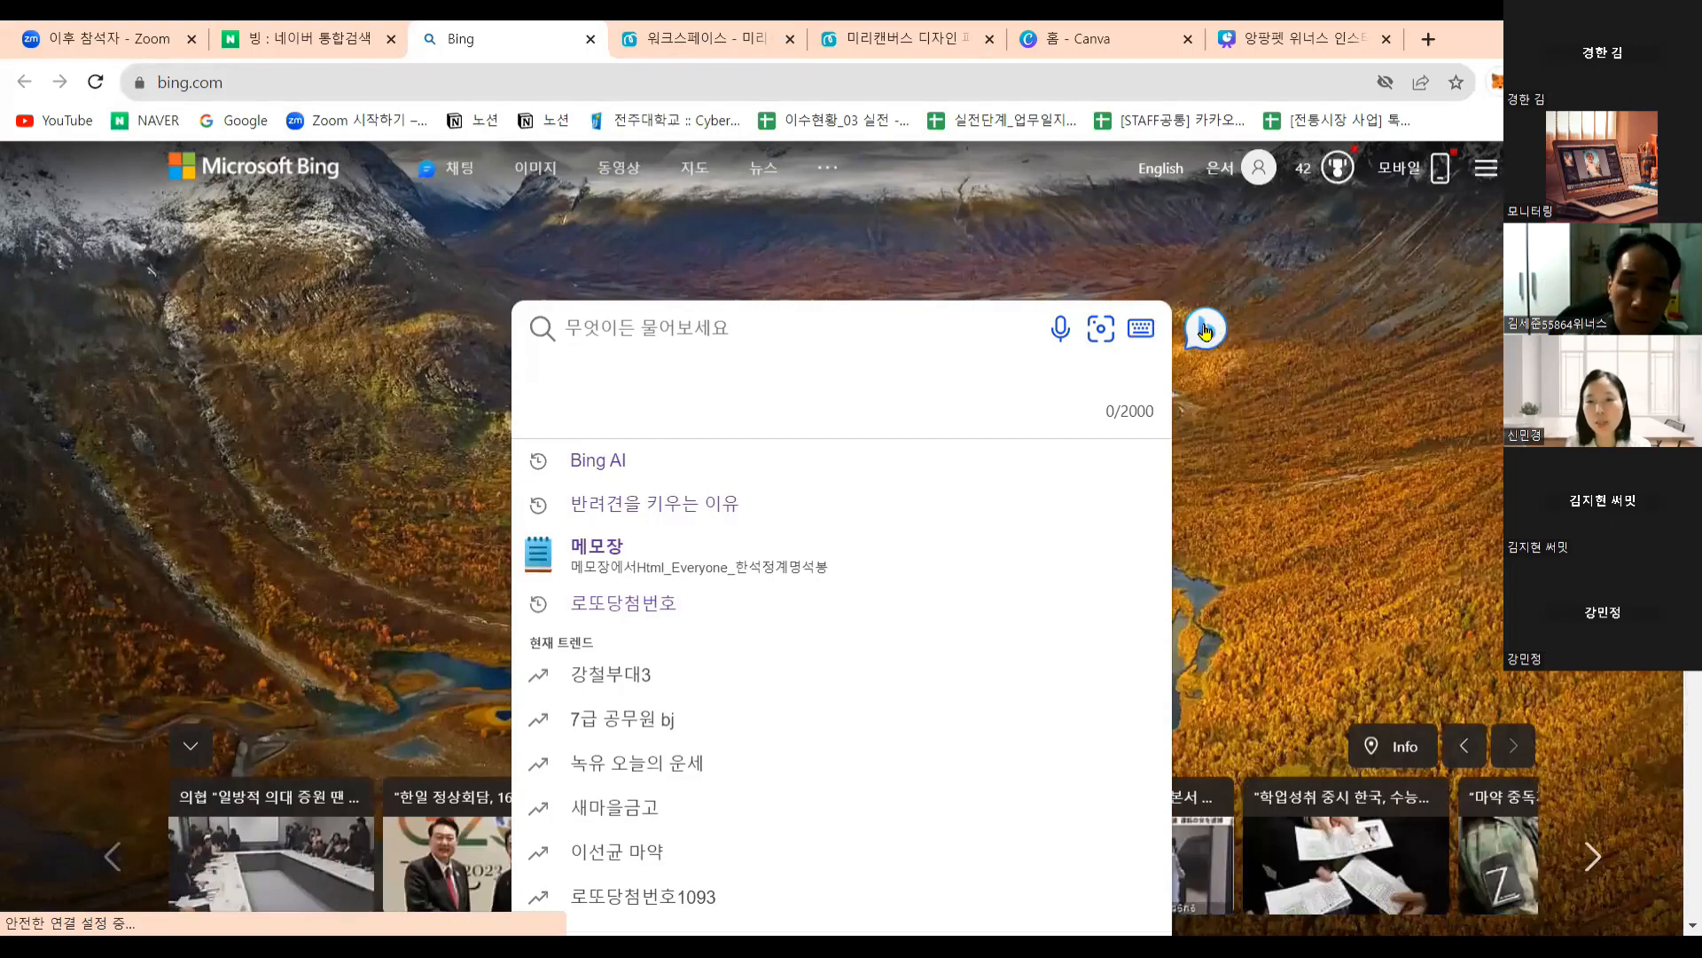
left_click(1206, 337)
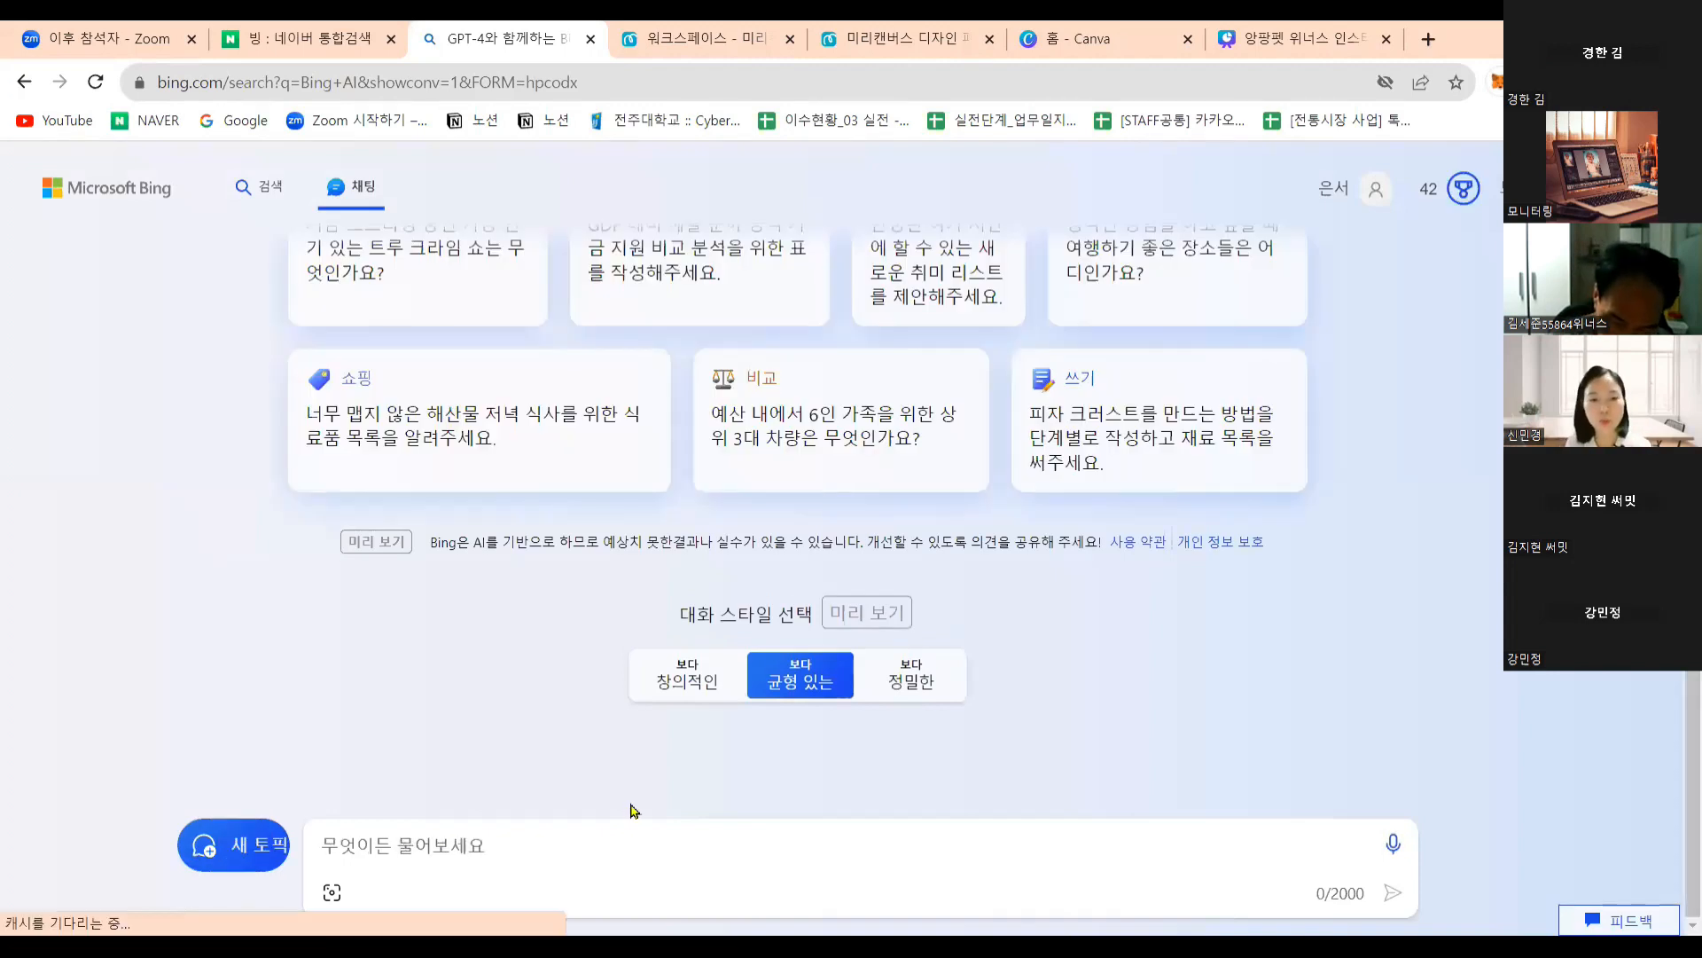
Ask the Bing AI chat 반려동물을 키워야 하는 이유 세가지만 알려줘 and review its answer.
type("배")
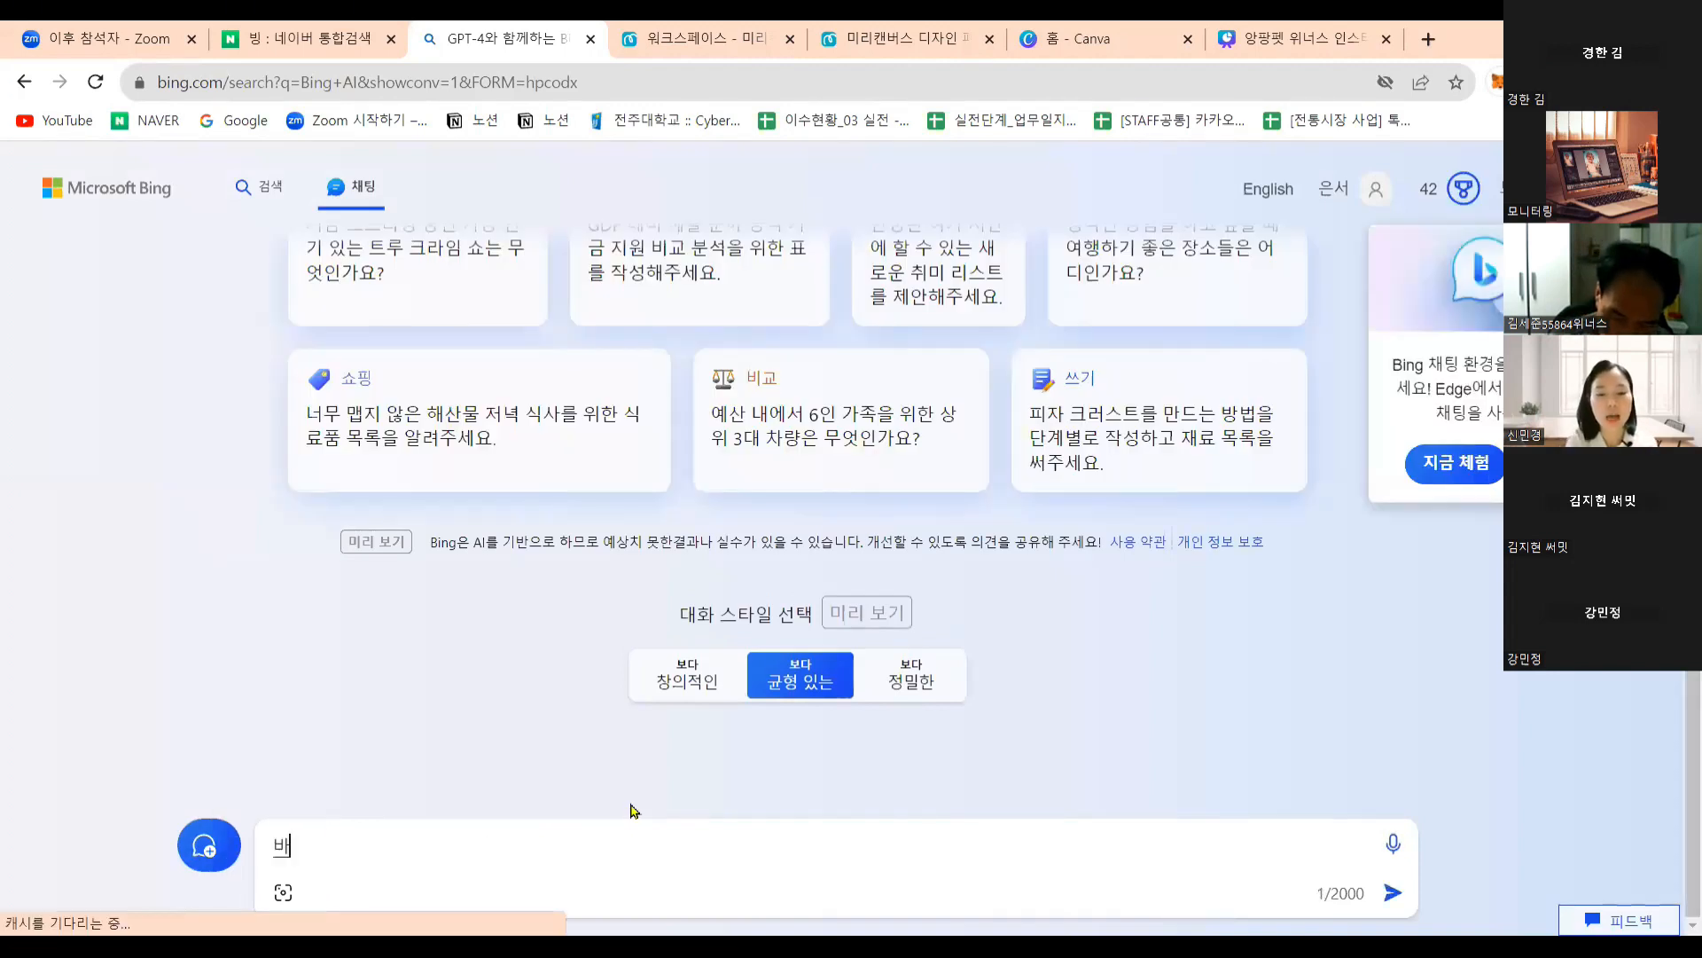
key("BackSpace")
type("반려도울")
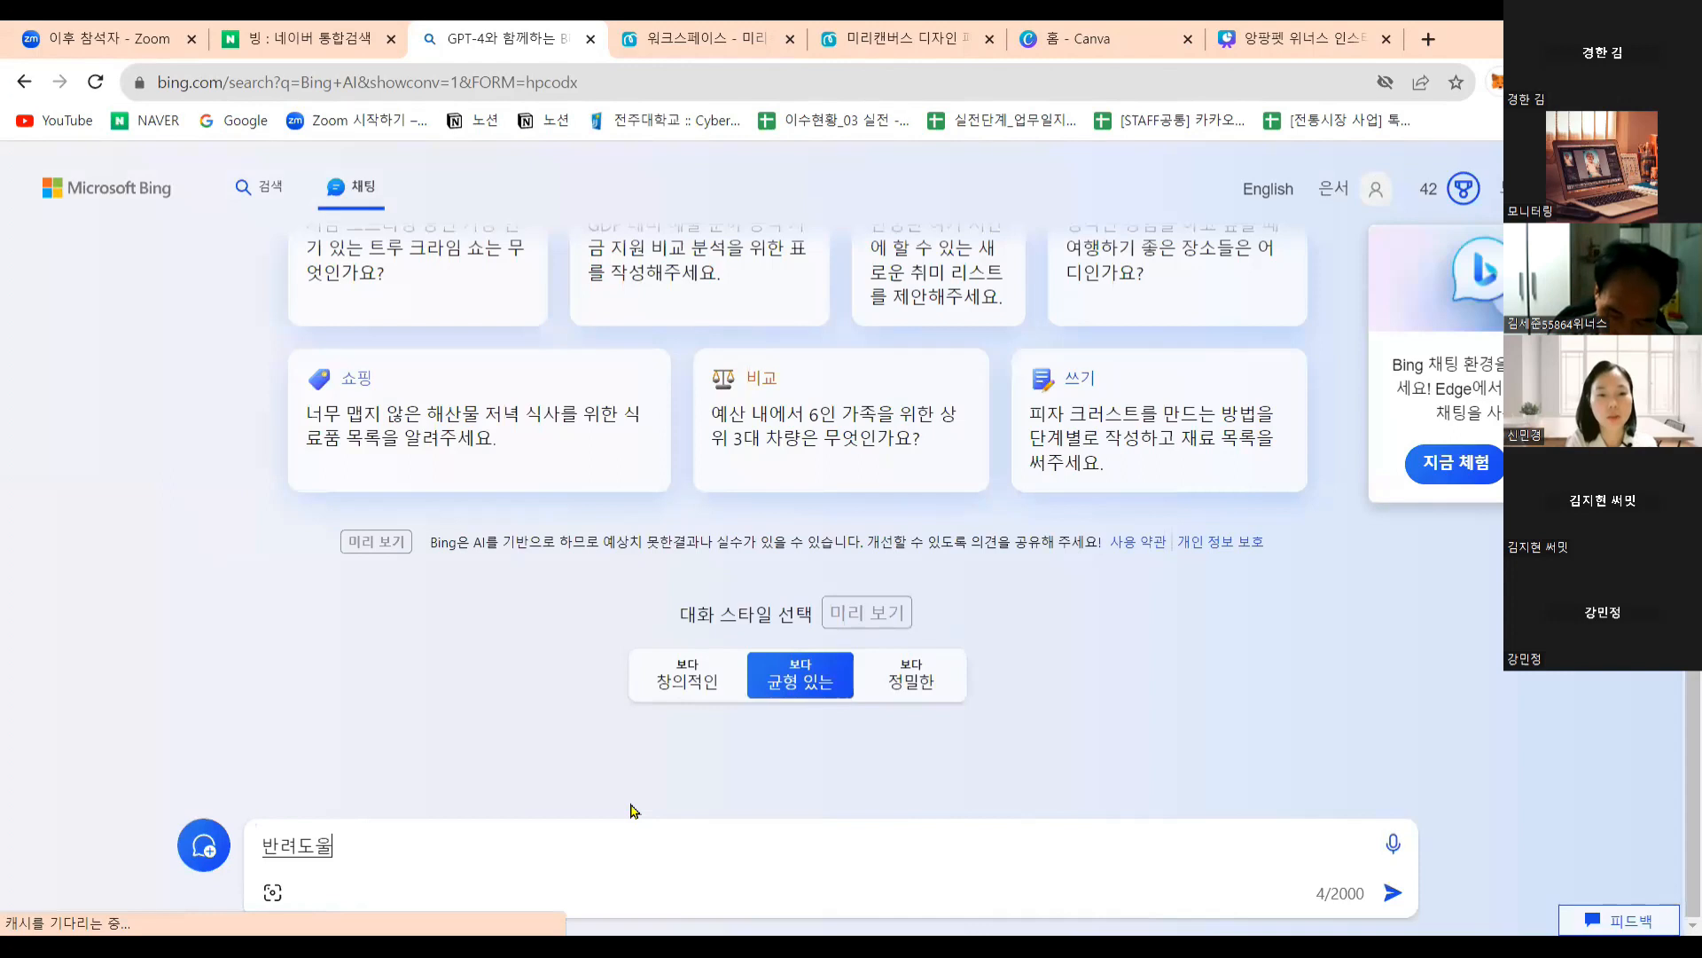
type("물을 키워")
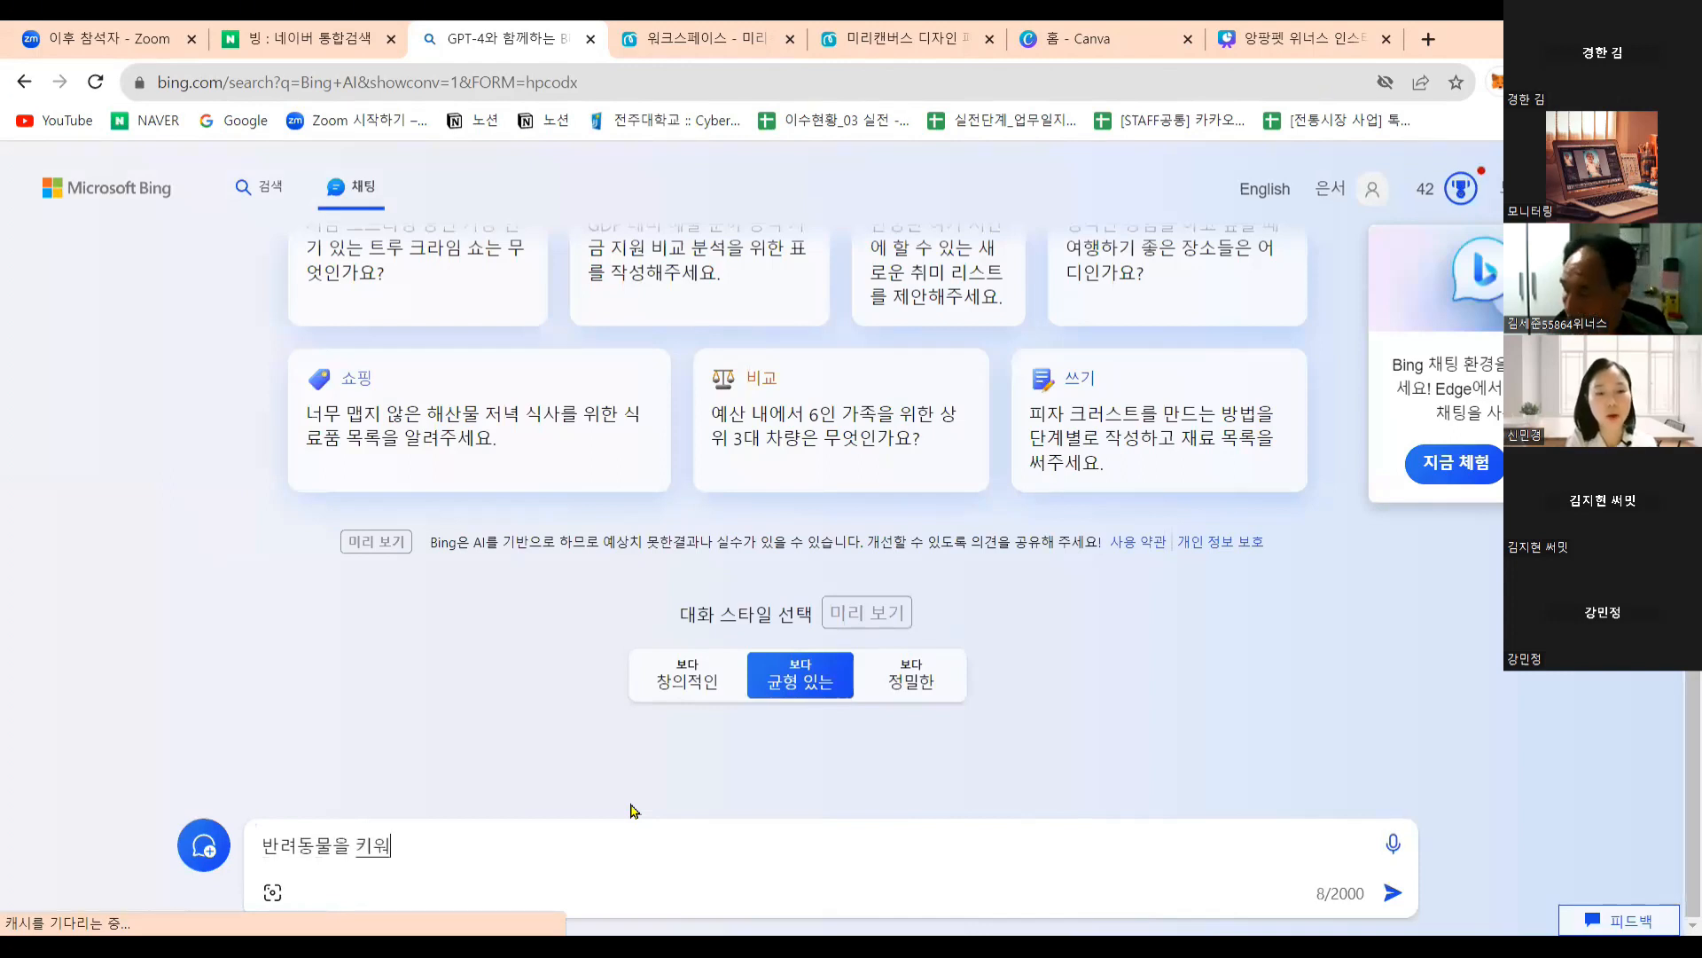
type("야 하는 이유 세")
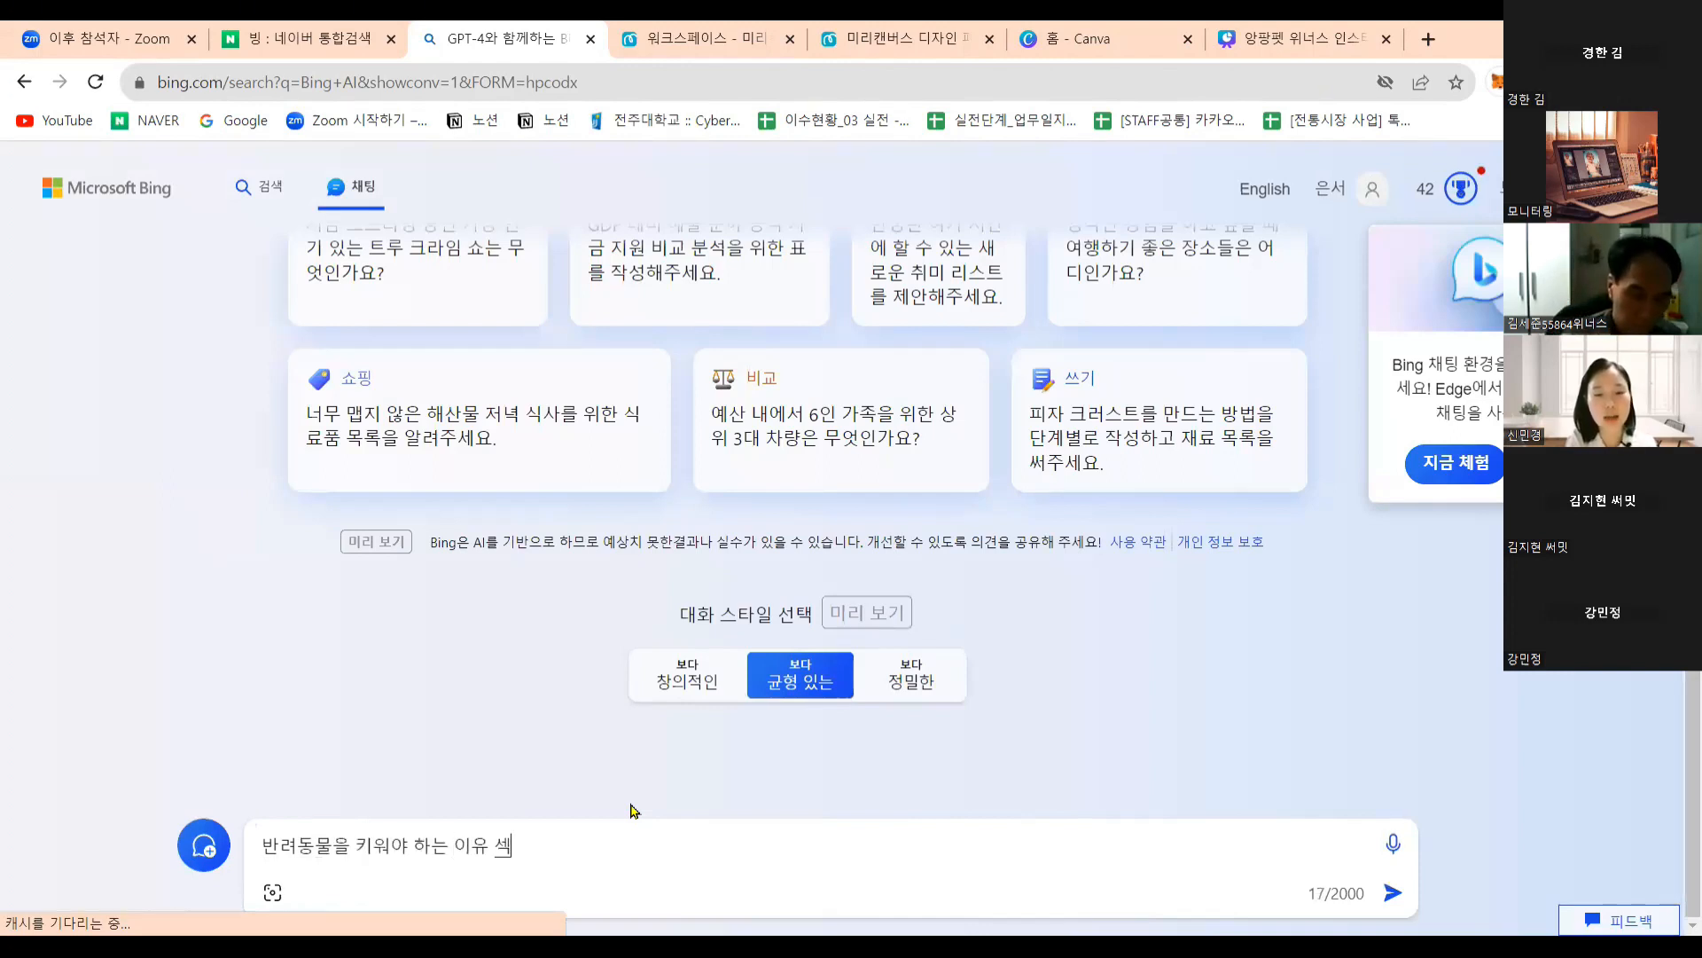
type("가지마ㄴ ")
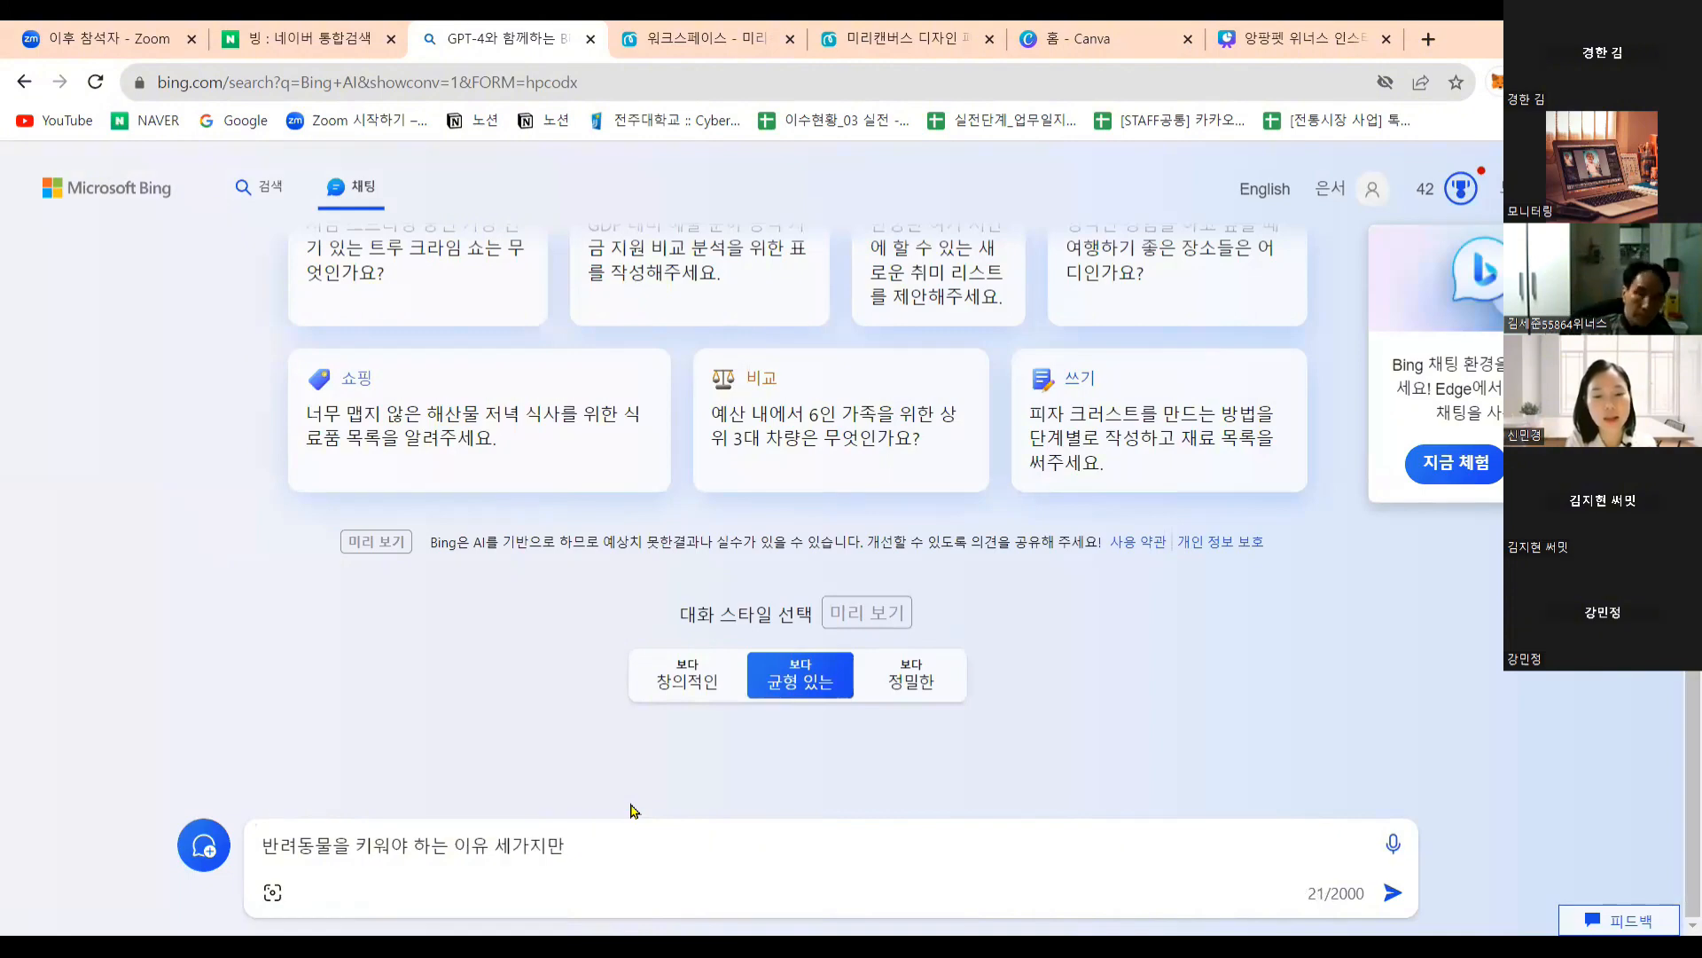
type("알려주")
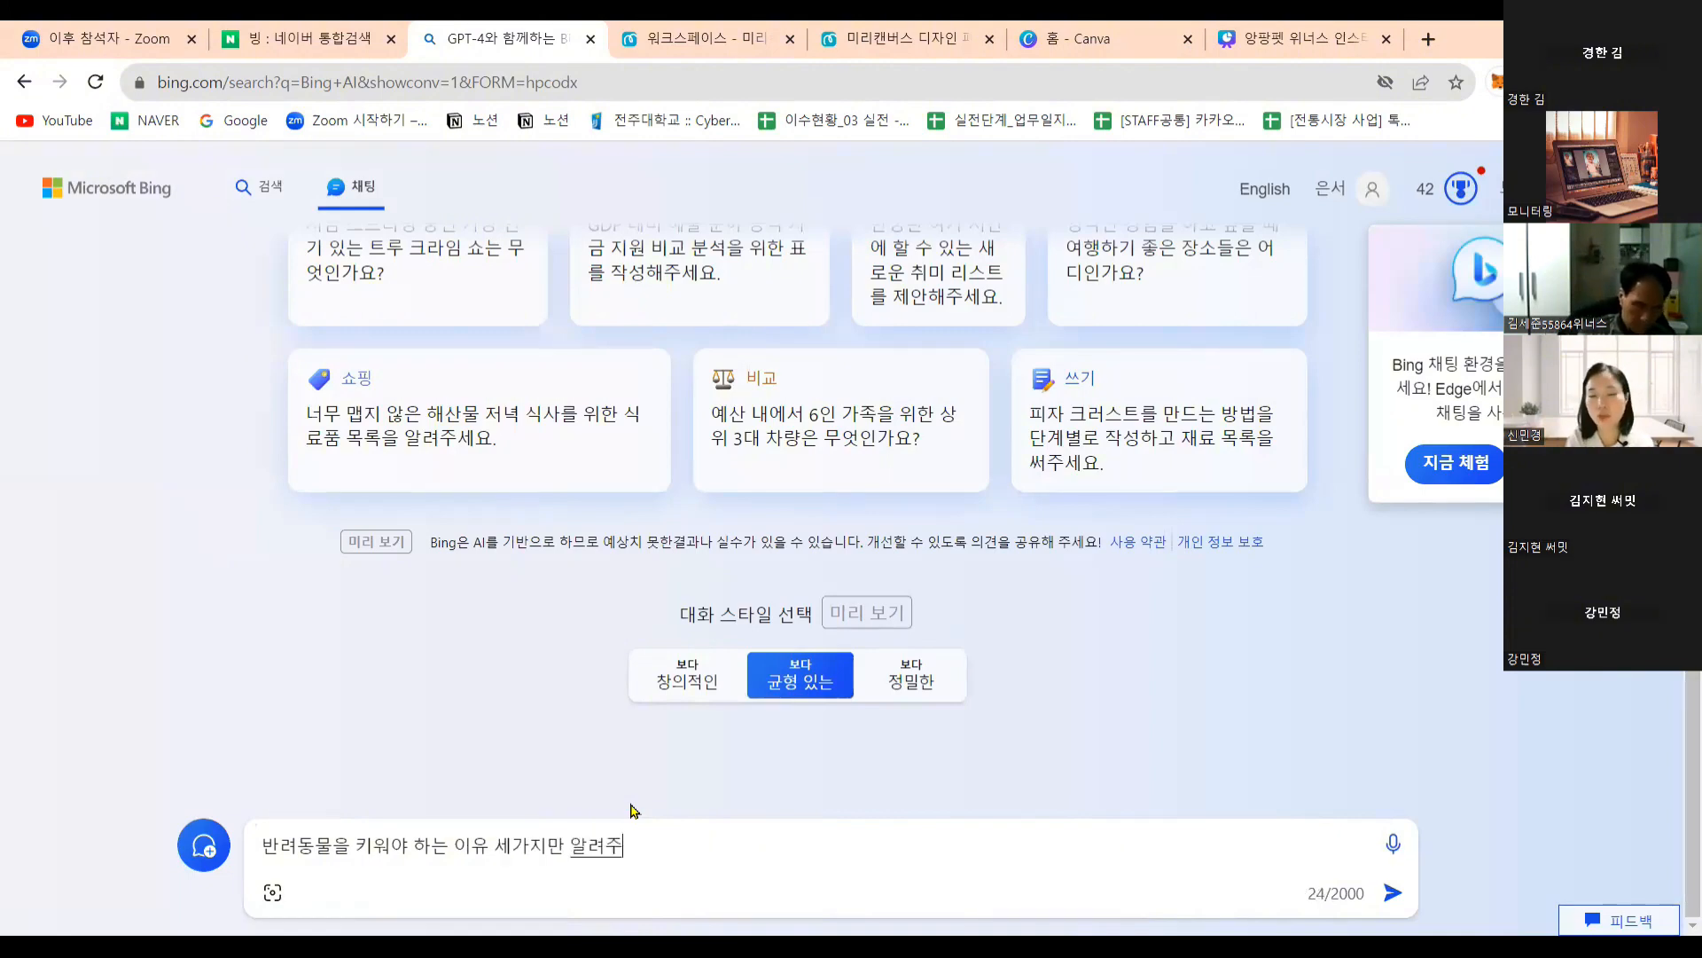
type("ㅓ")
key("Return")
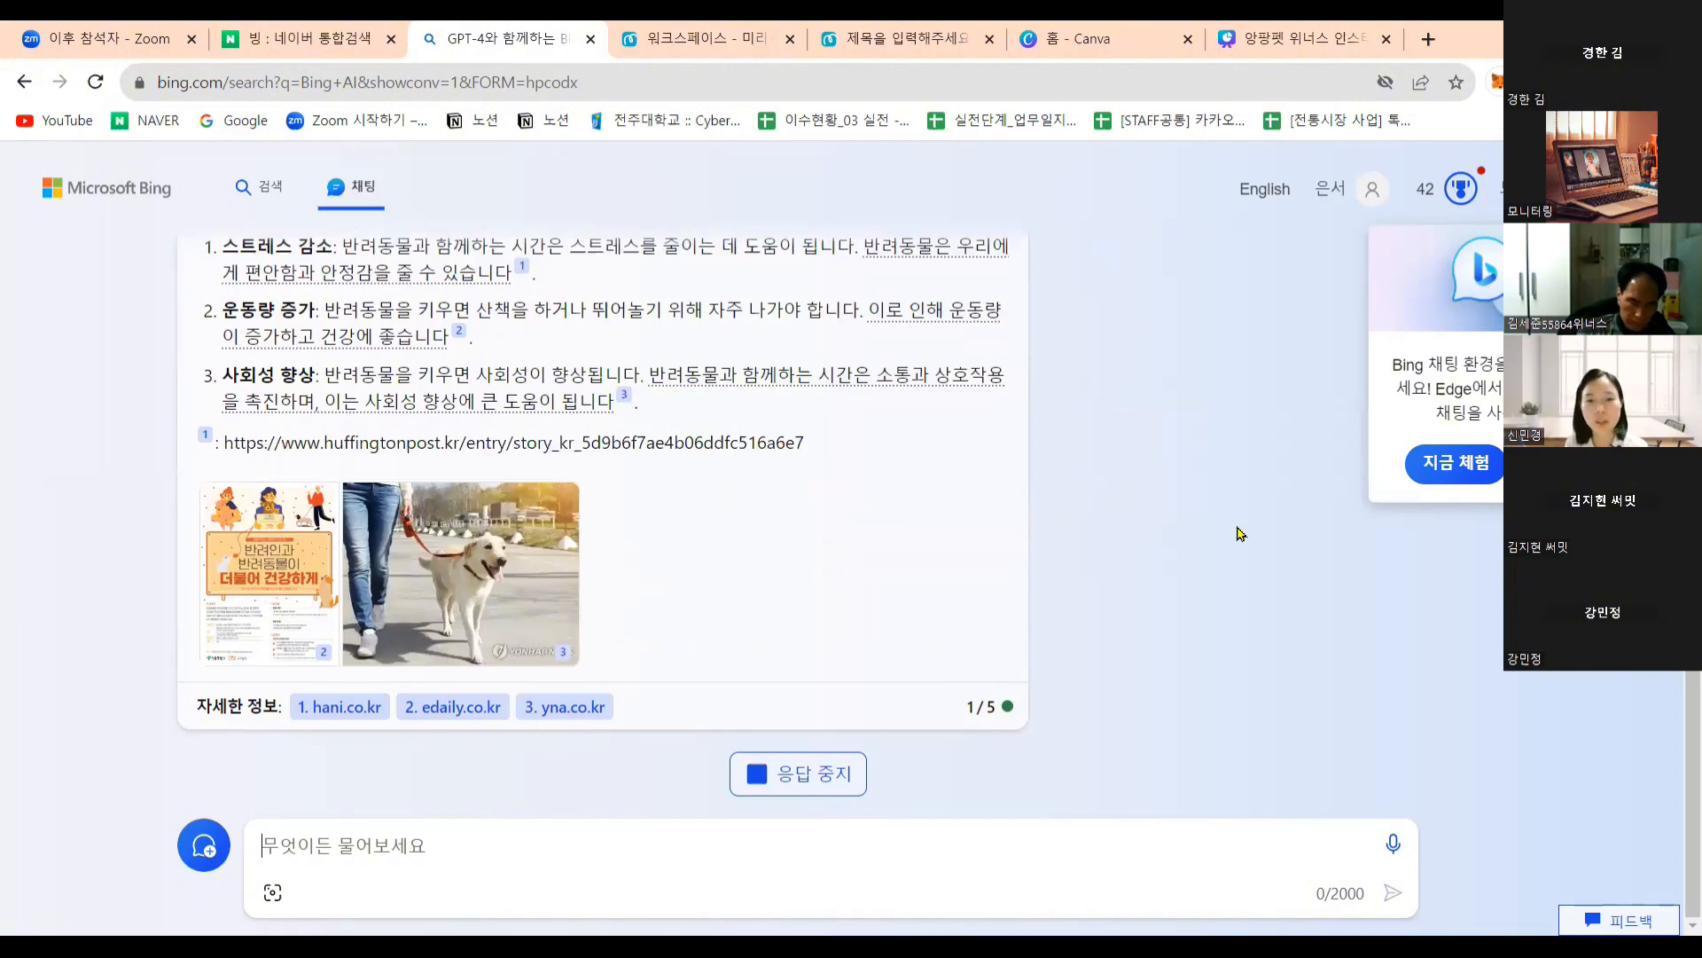
scroll(1241, 534, "up", 2)
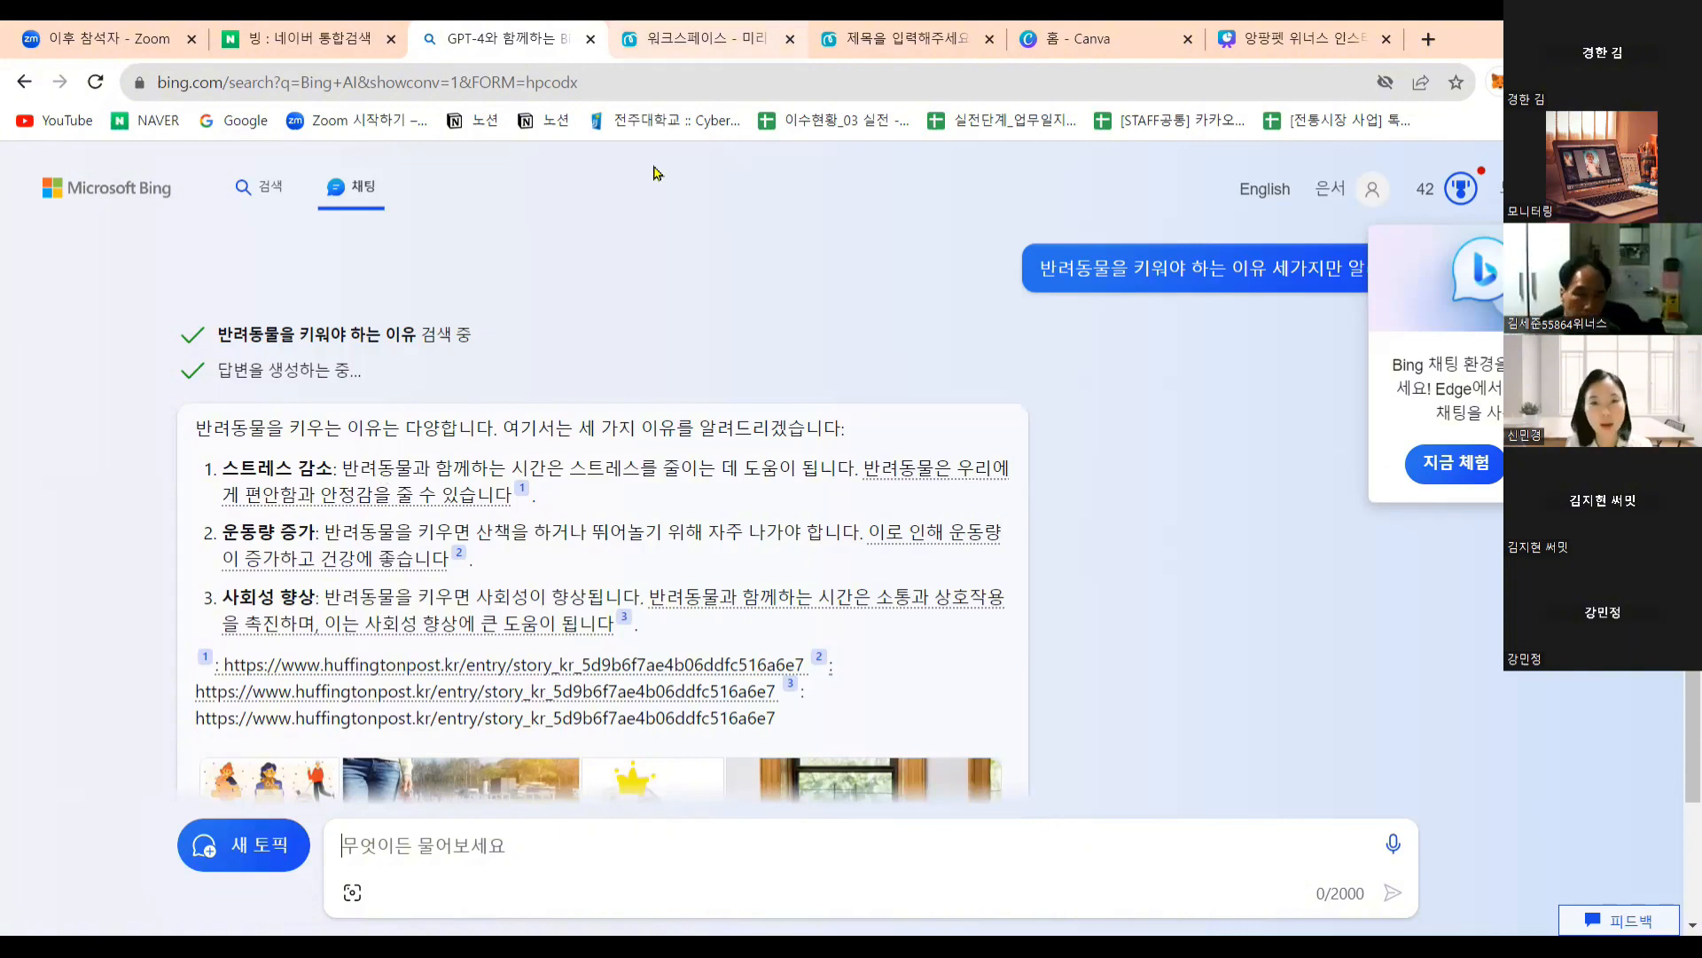
Return to the MiriCanvas design and replace the upper heading text 믿음의교회 with 반려동물.
left_click(661, 39)
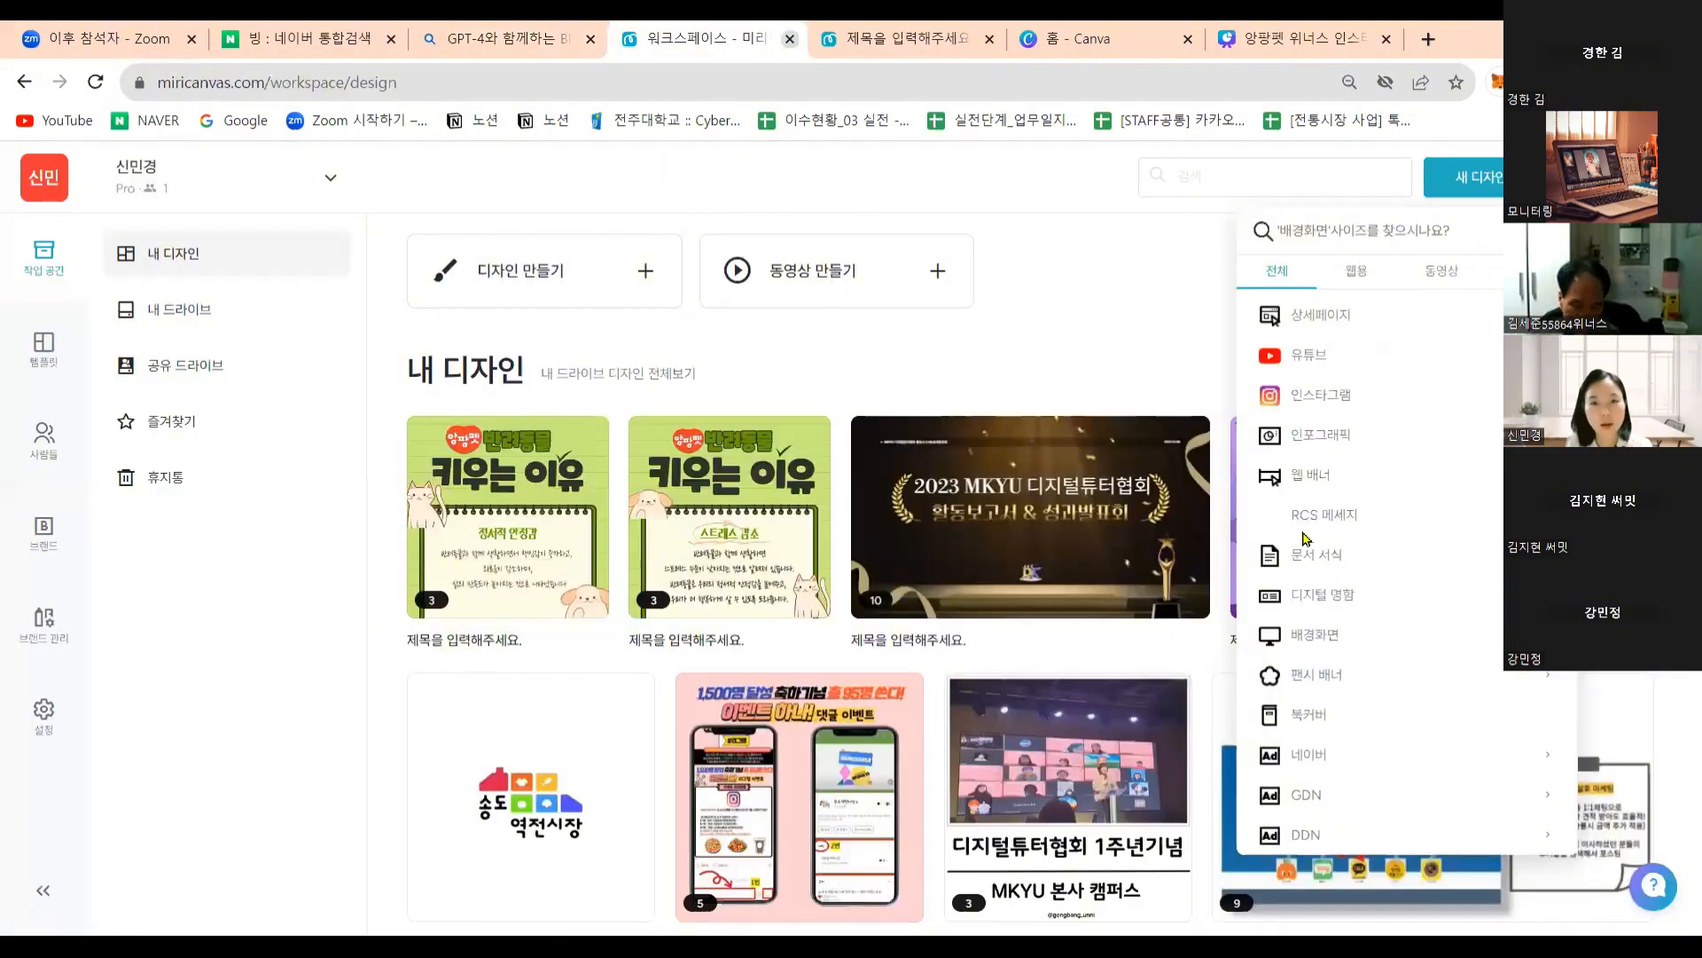
left_click(906, 39)
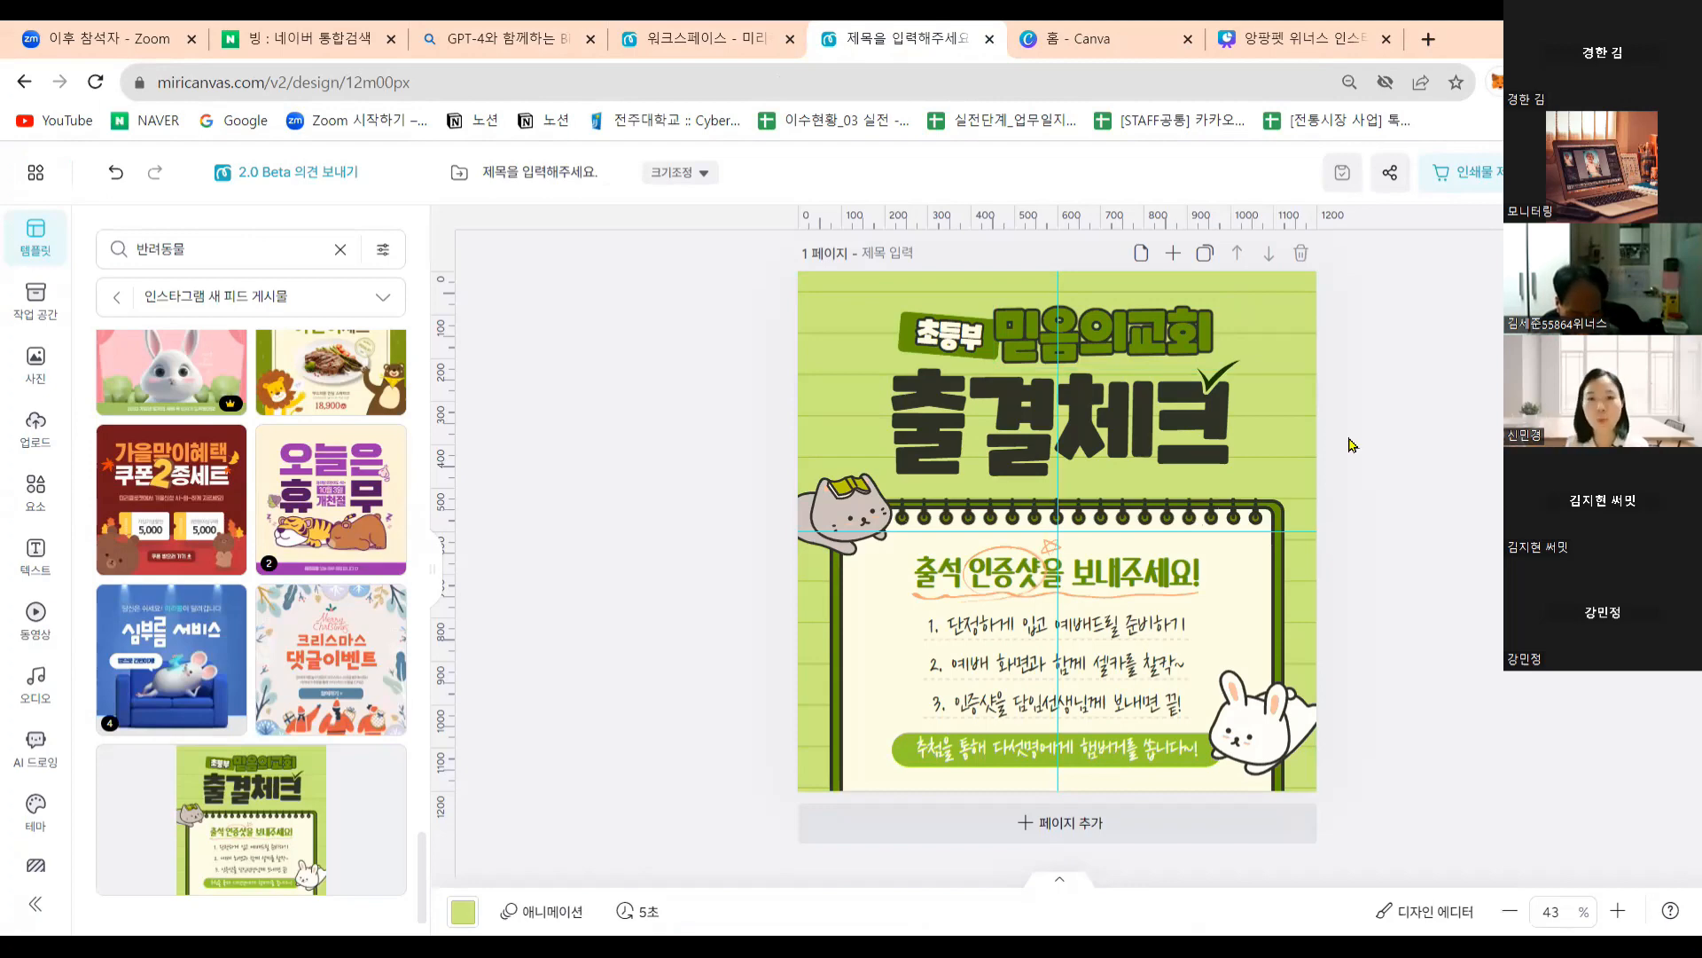
left_click(1142, 351)
left_click(1140, 345)
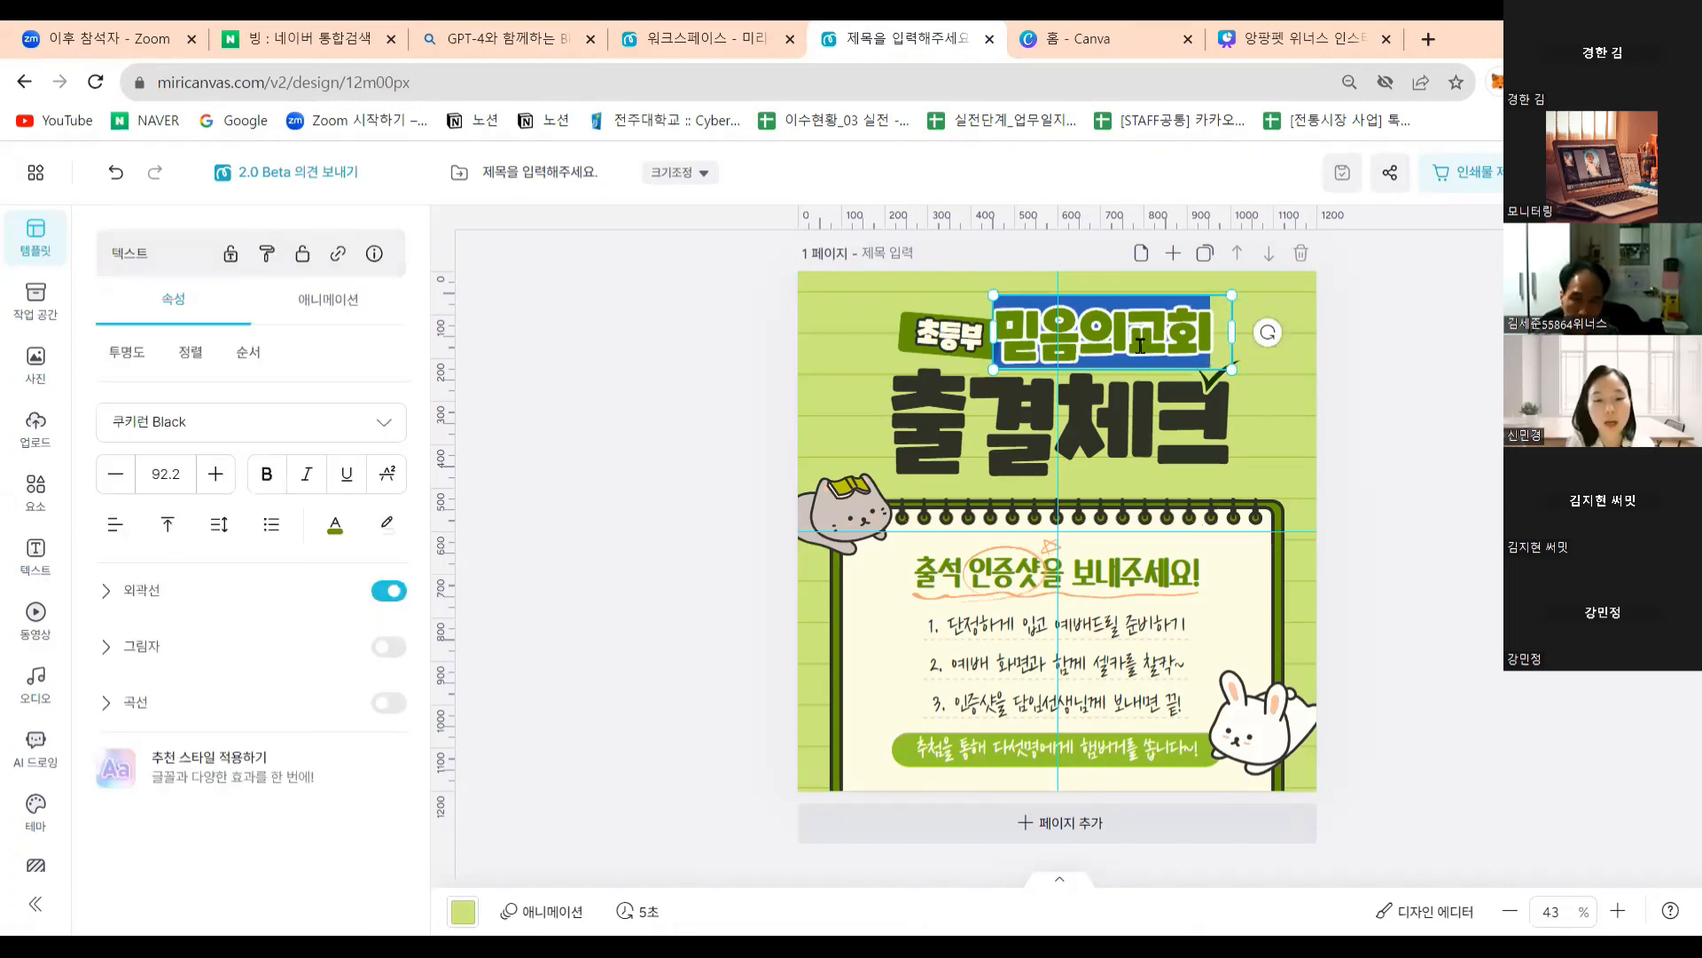
type("반려도우")
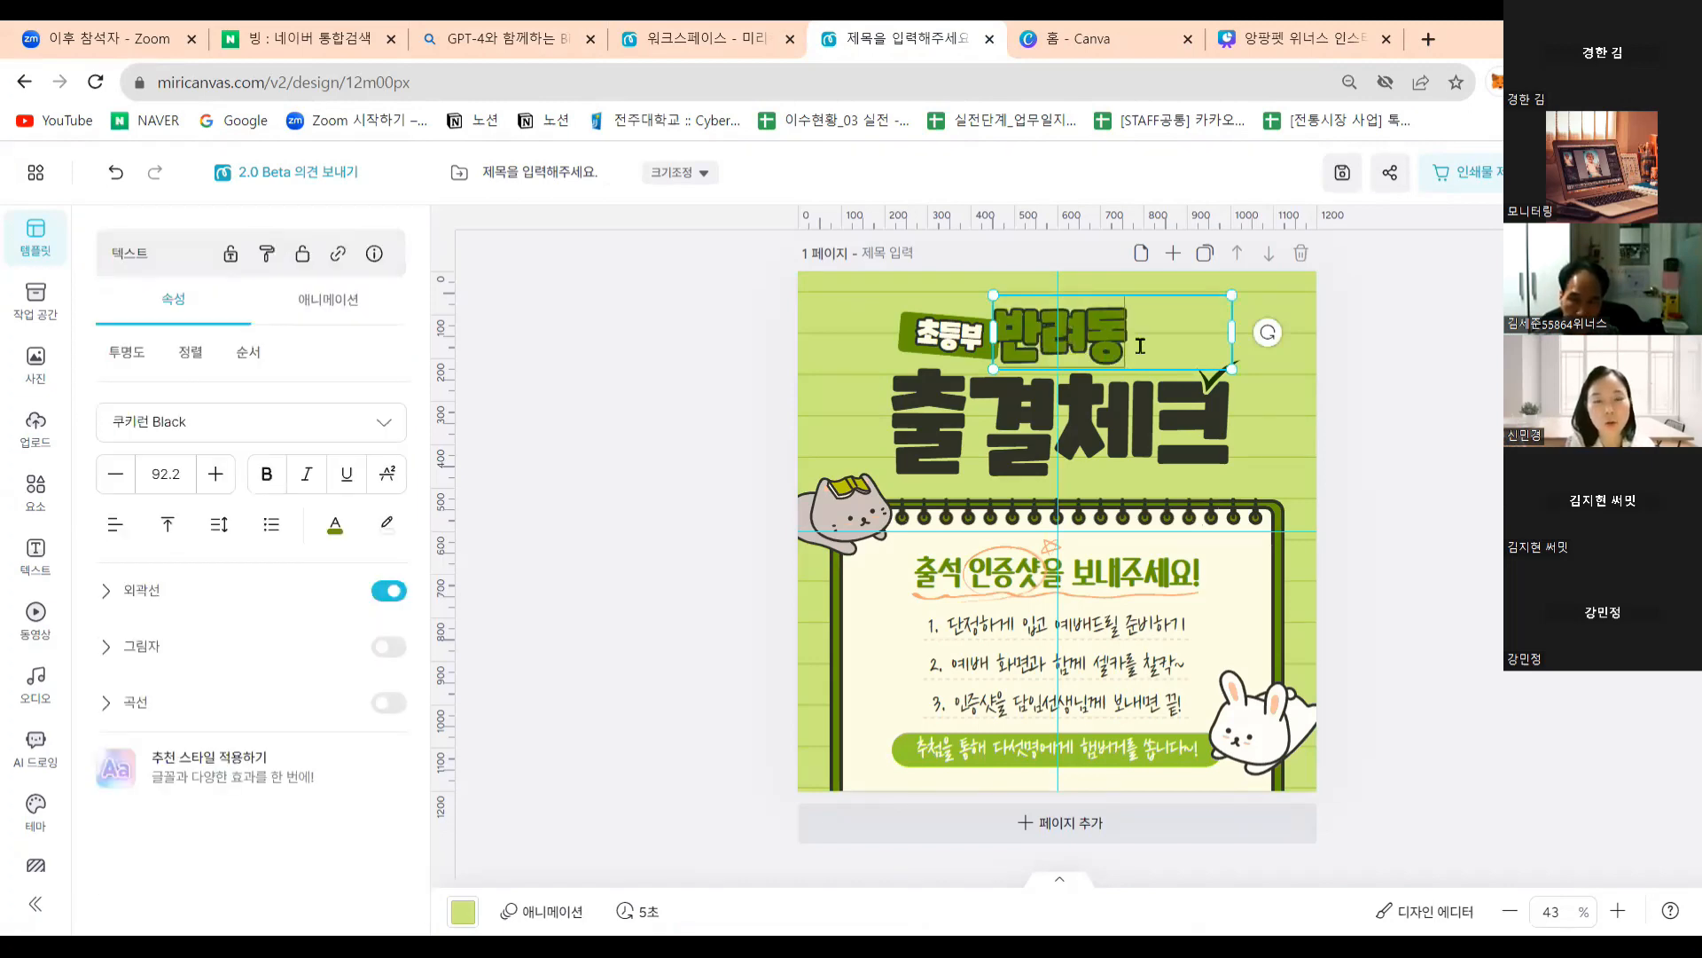
key("BackSpace")
type("물")
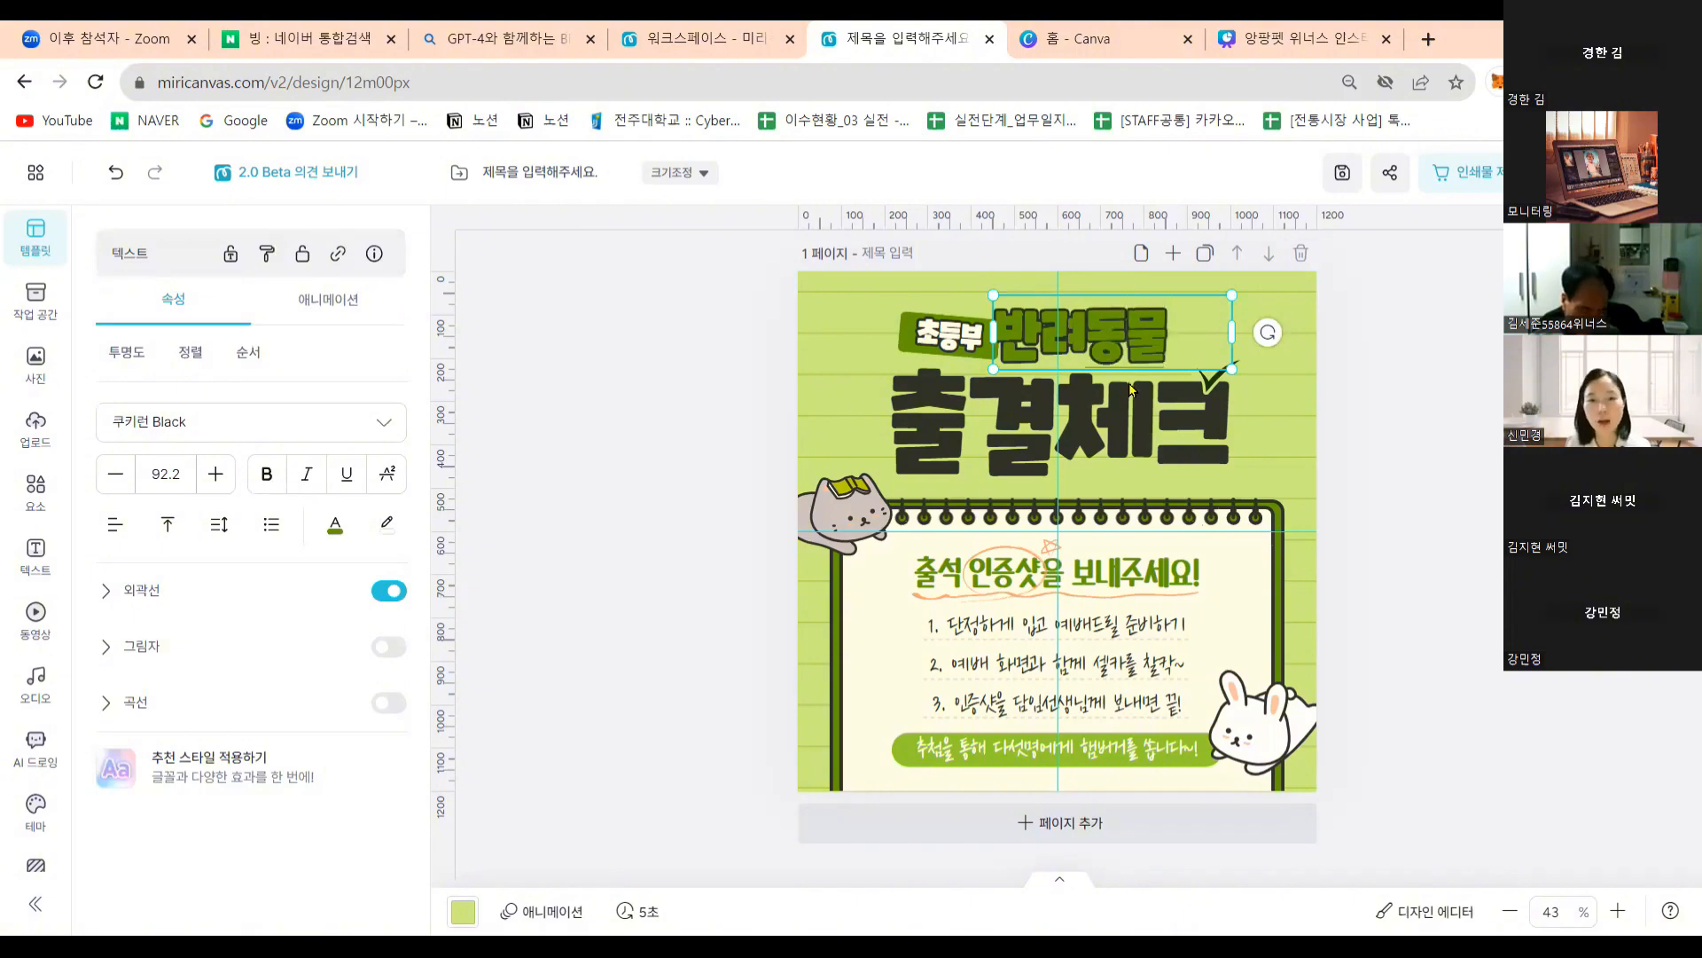
Replace the large title text 출결체크 with 키우는 이유.
double_click(1088, 441)
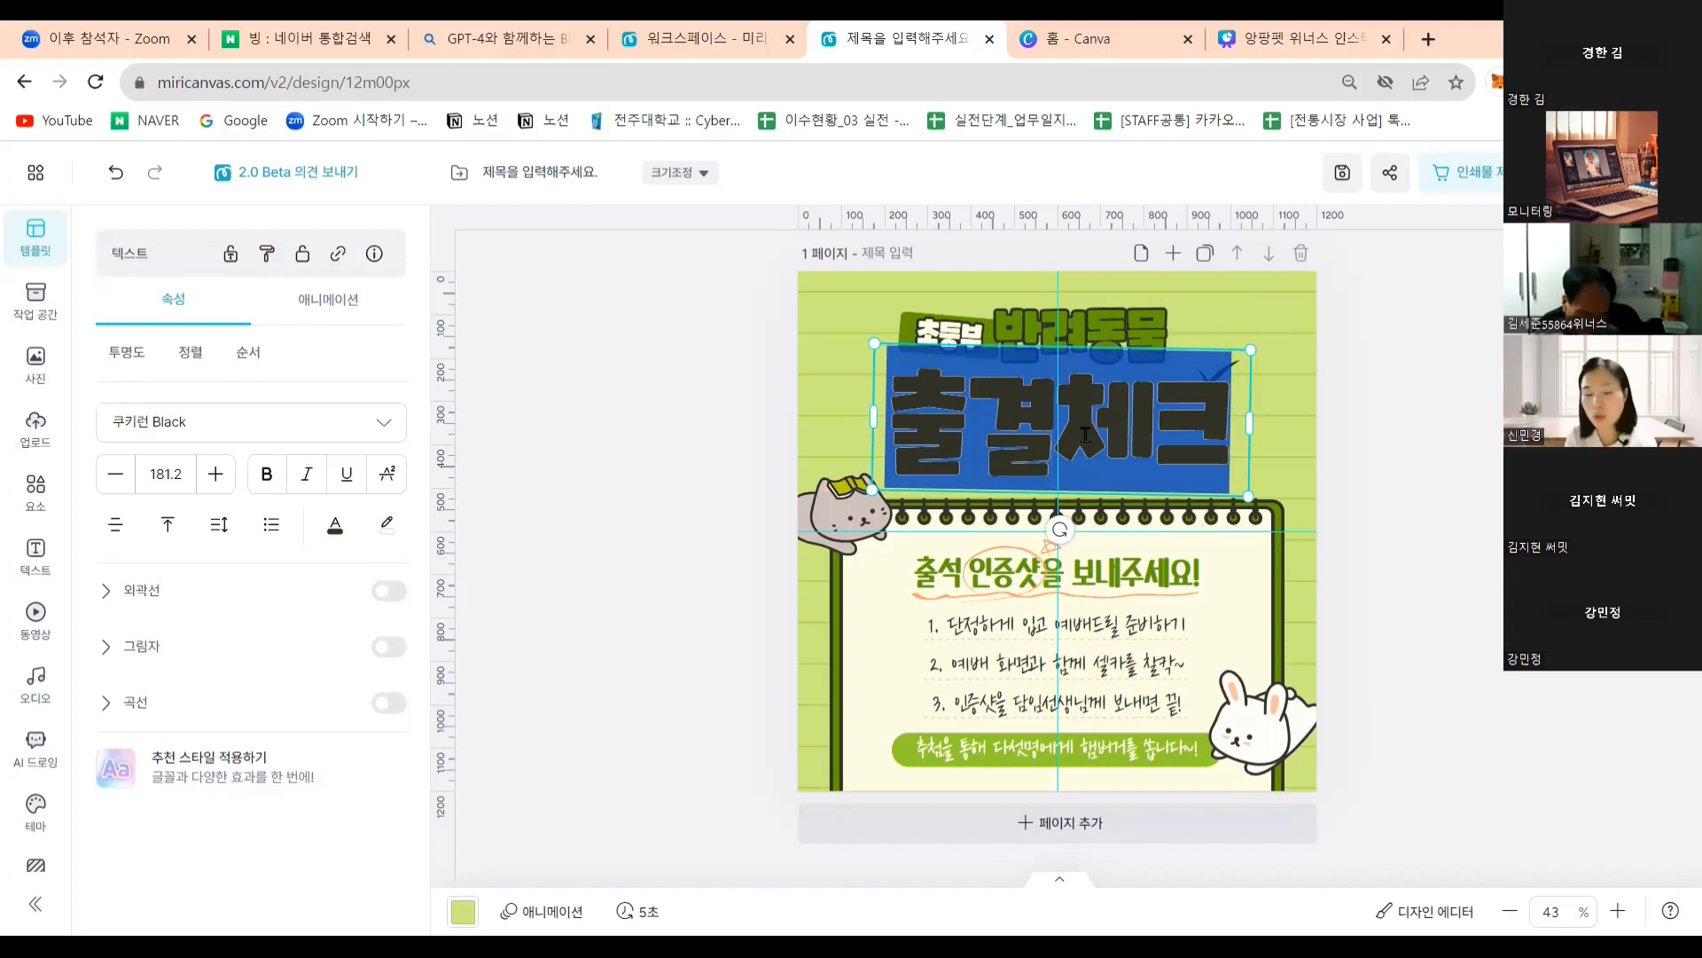
type("키우는 유")
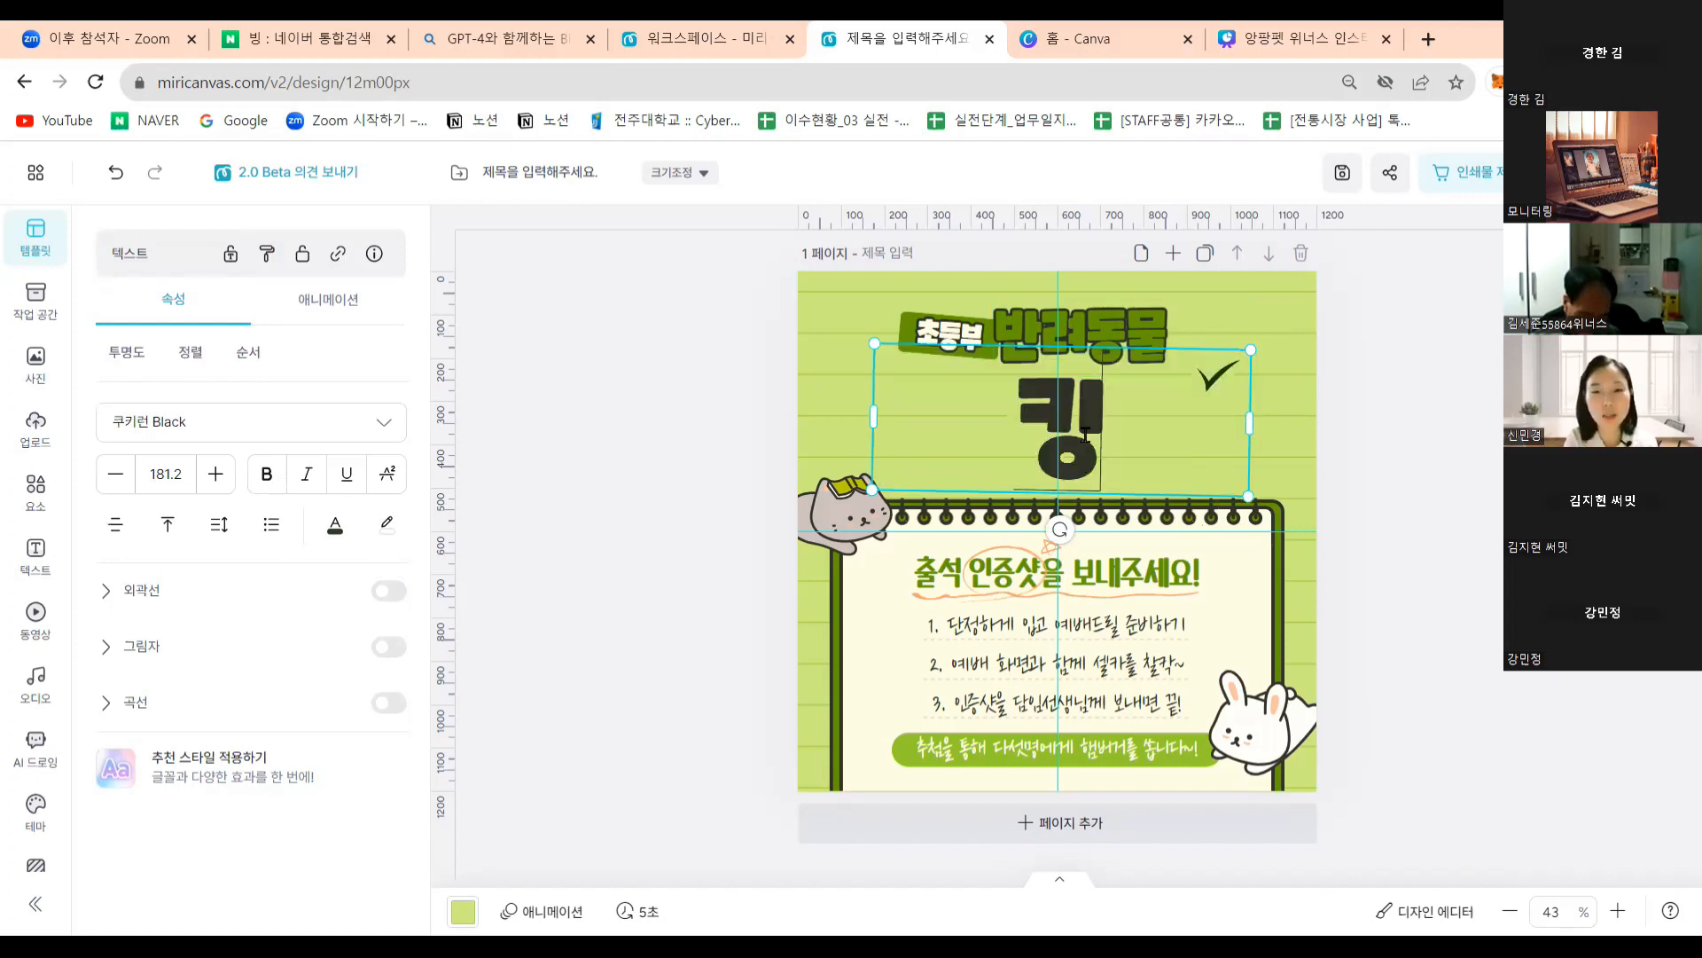
key("BackSpace")
key("BackSpace")
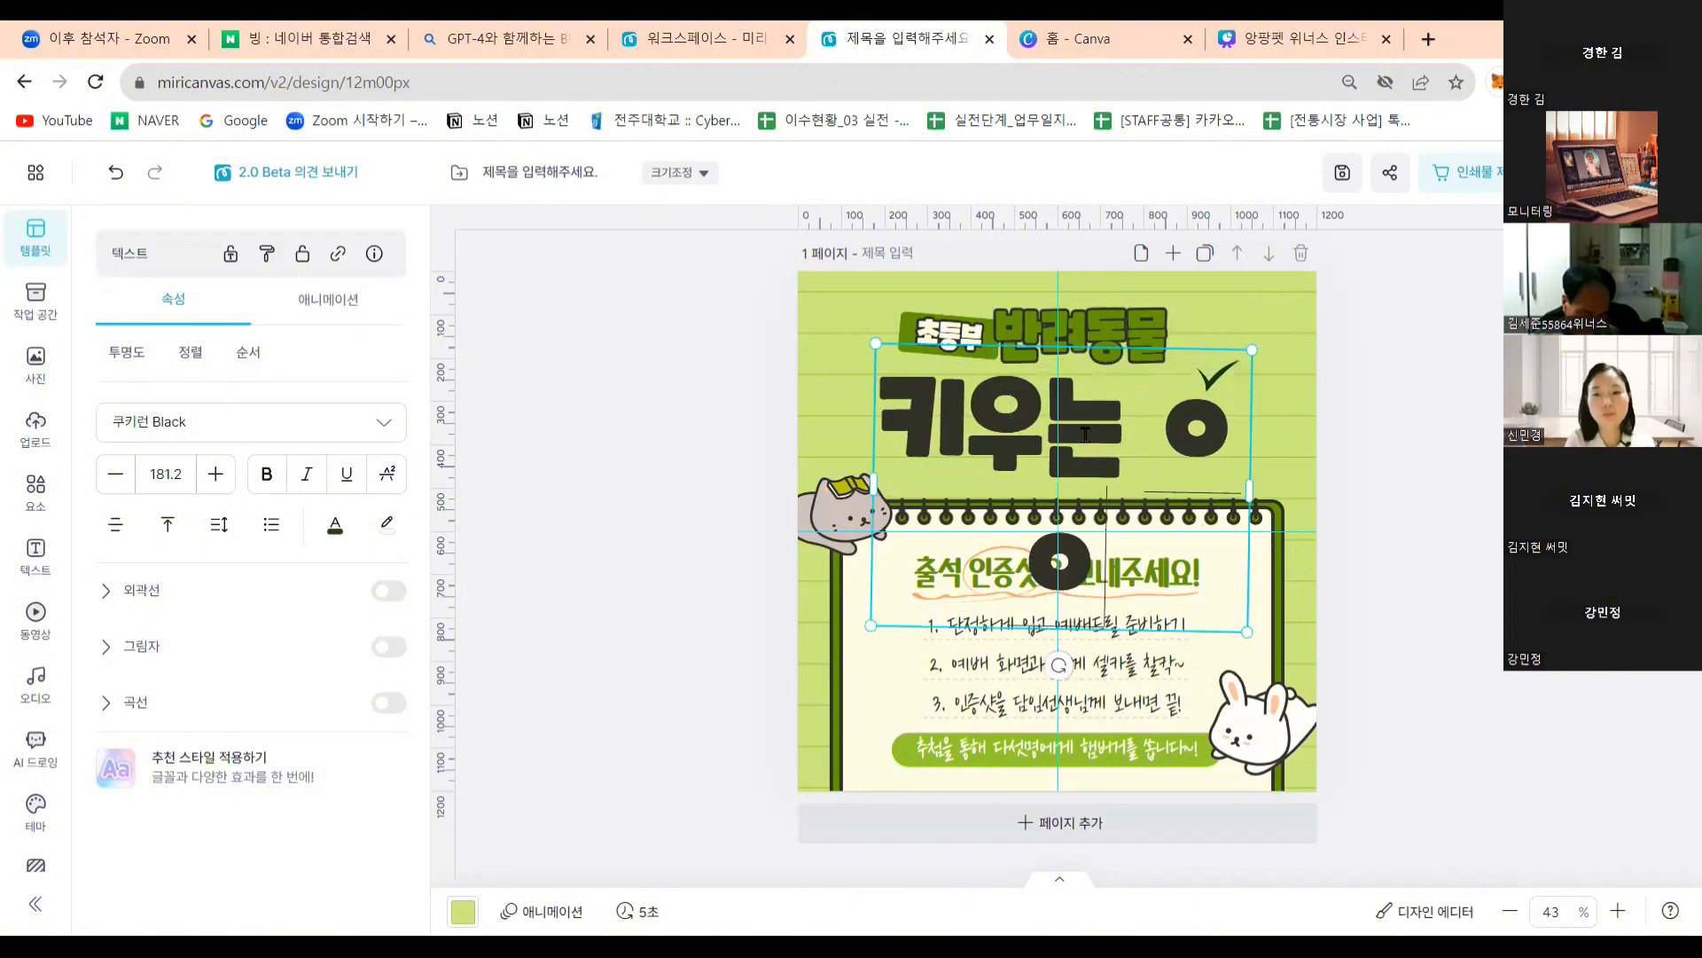
type("이유")
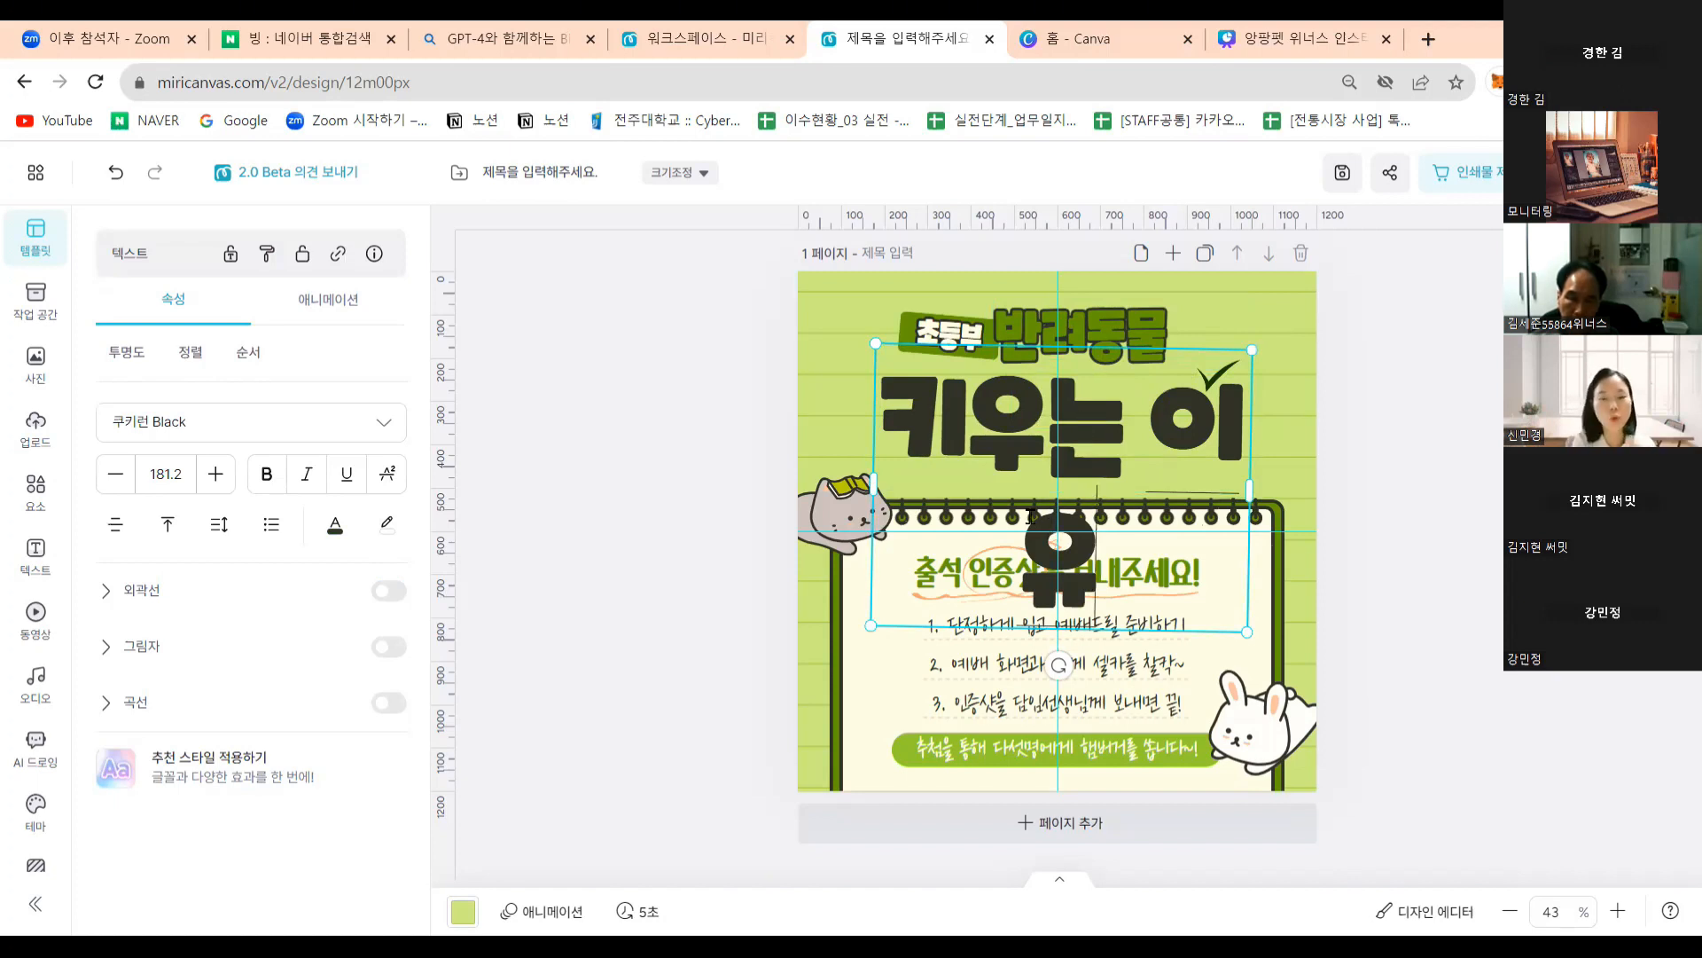
Set the 키우는 이유 title's font size to 150 and move it up between the heading and the notepad.
left_click(159, 484)
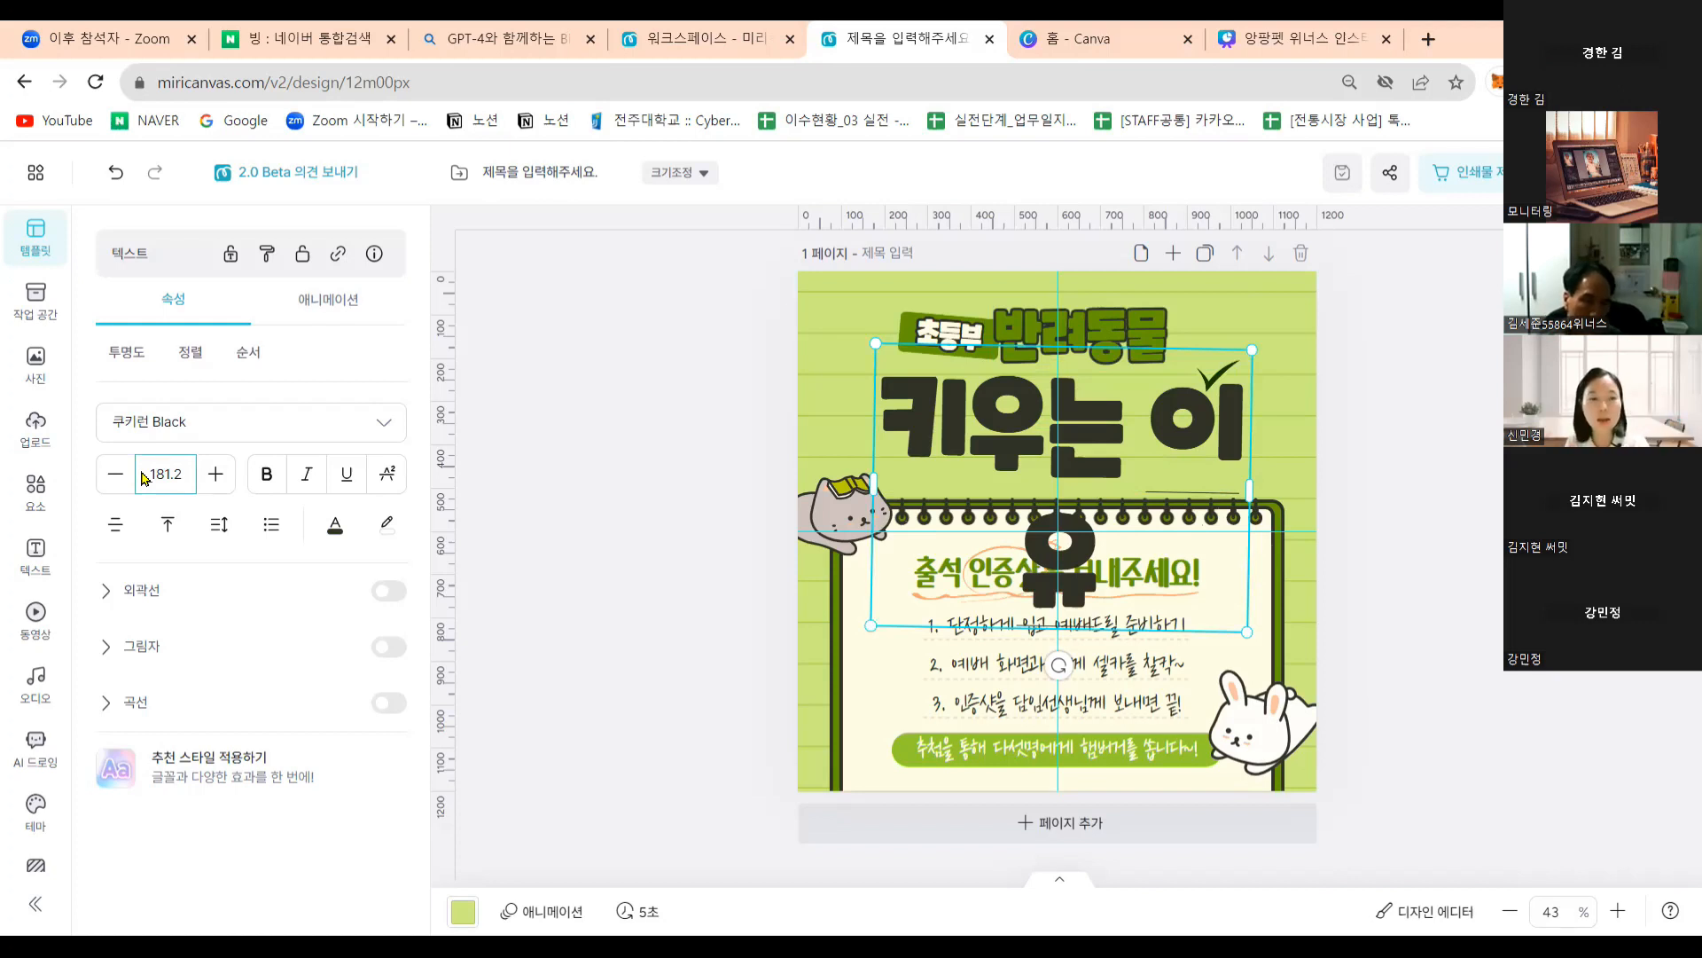
left_click(118, 493)
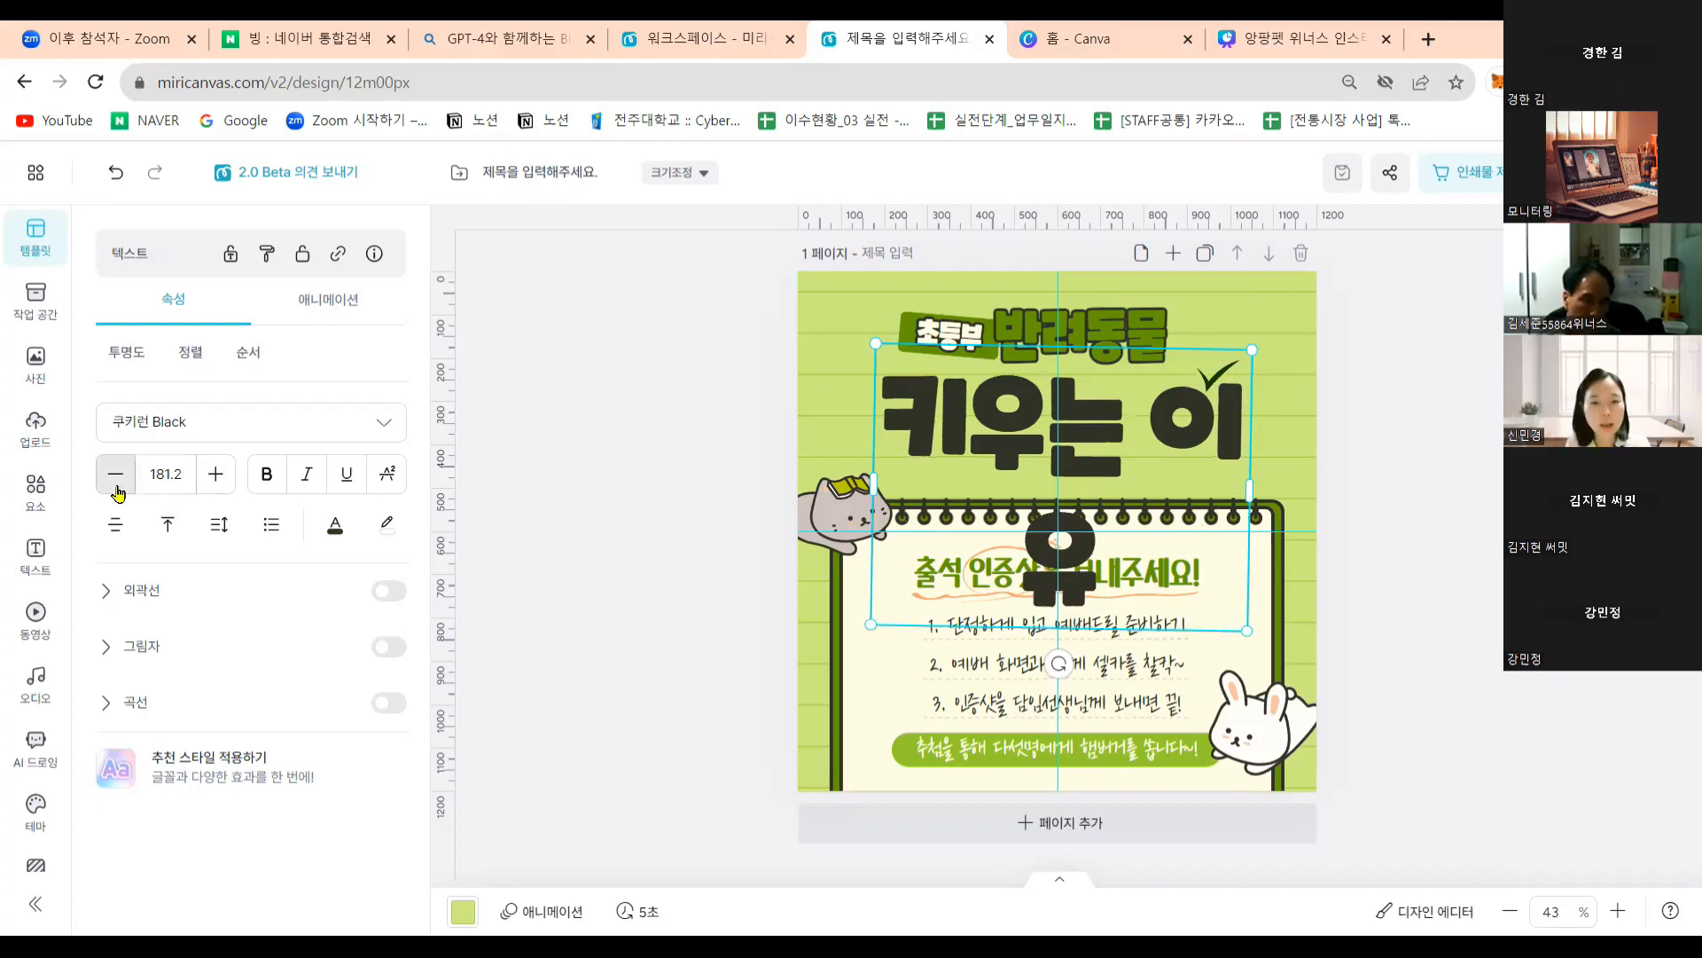
left_click(118, 493)
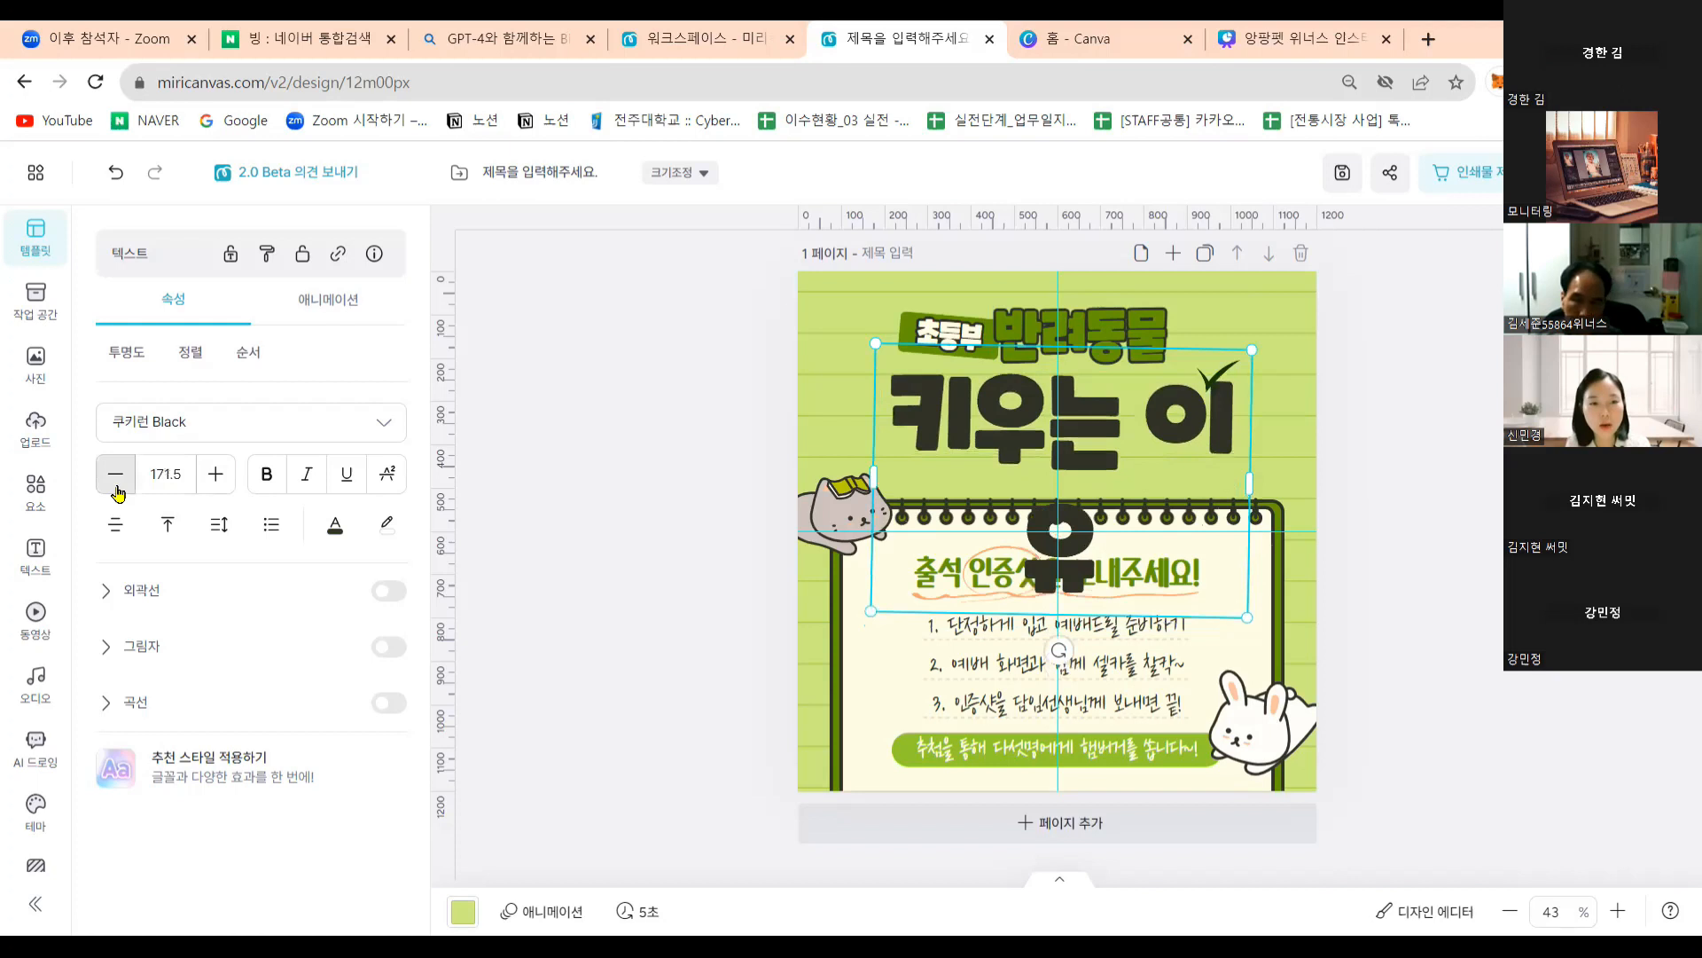
left_click(116, 475)
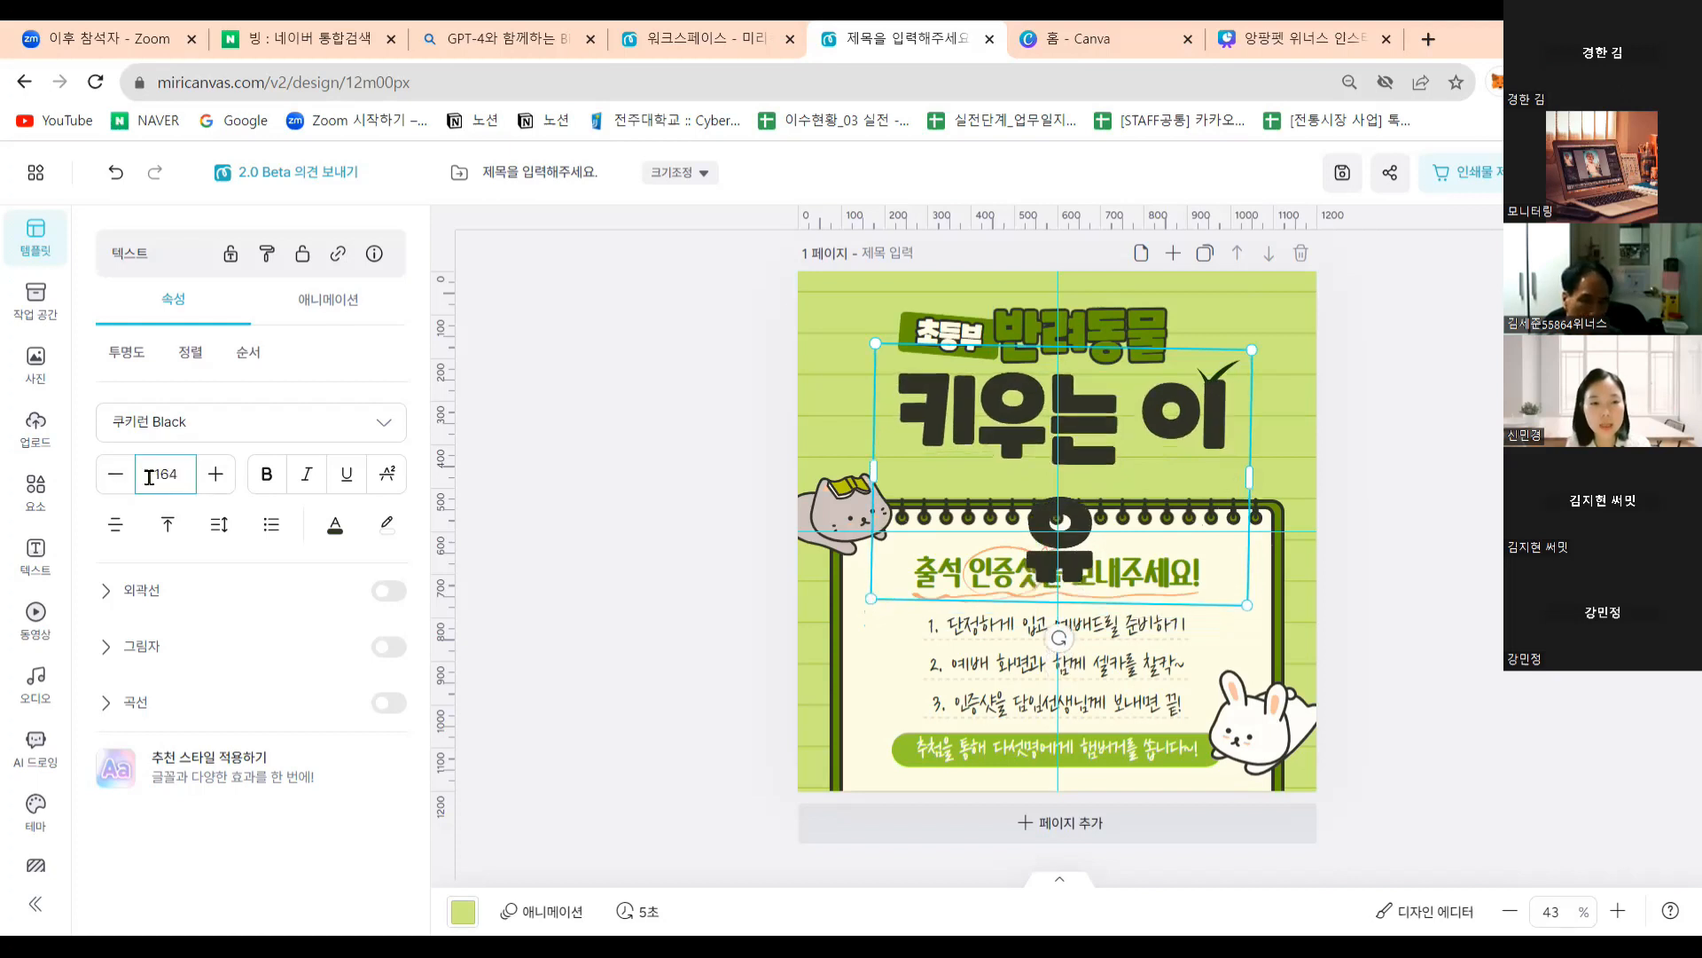
left_click(182, 472)
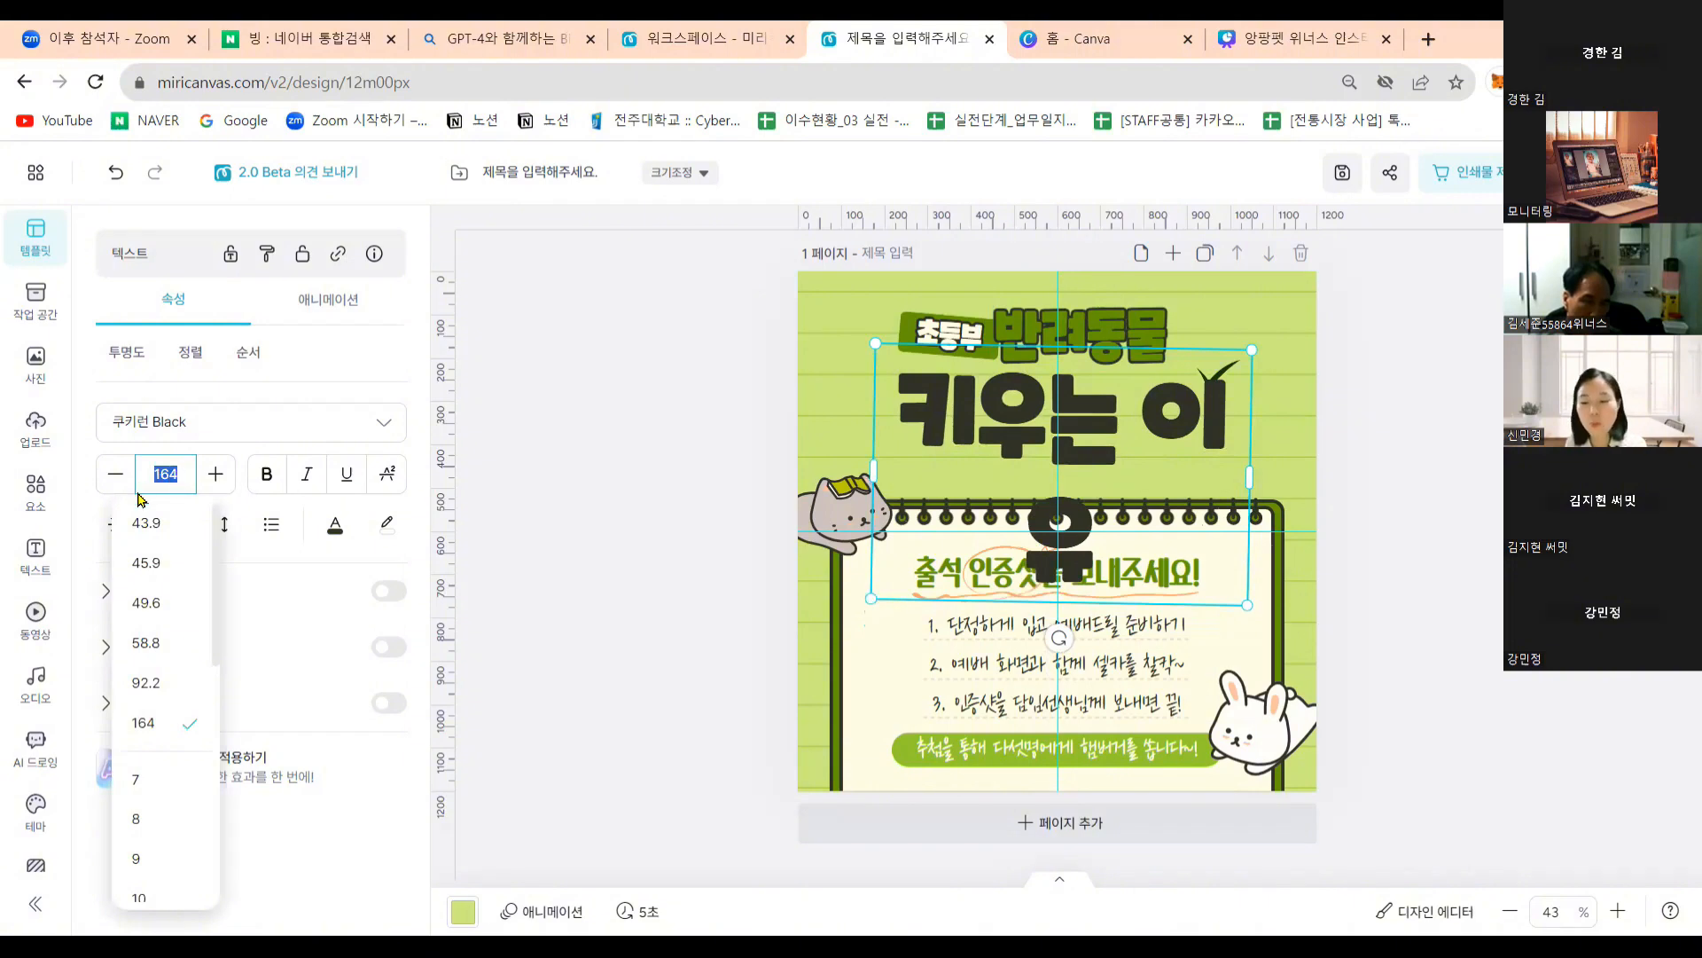
type("150")
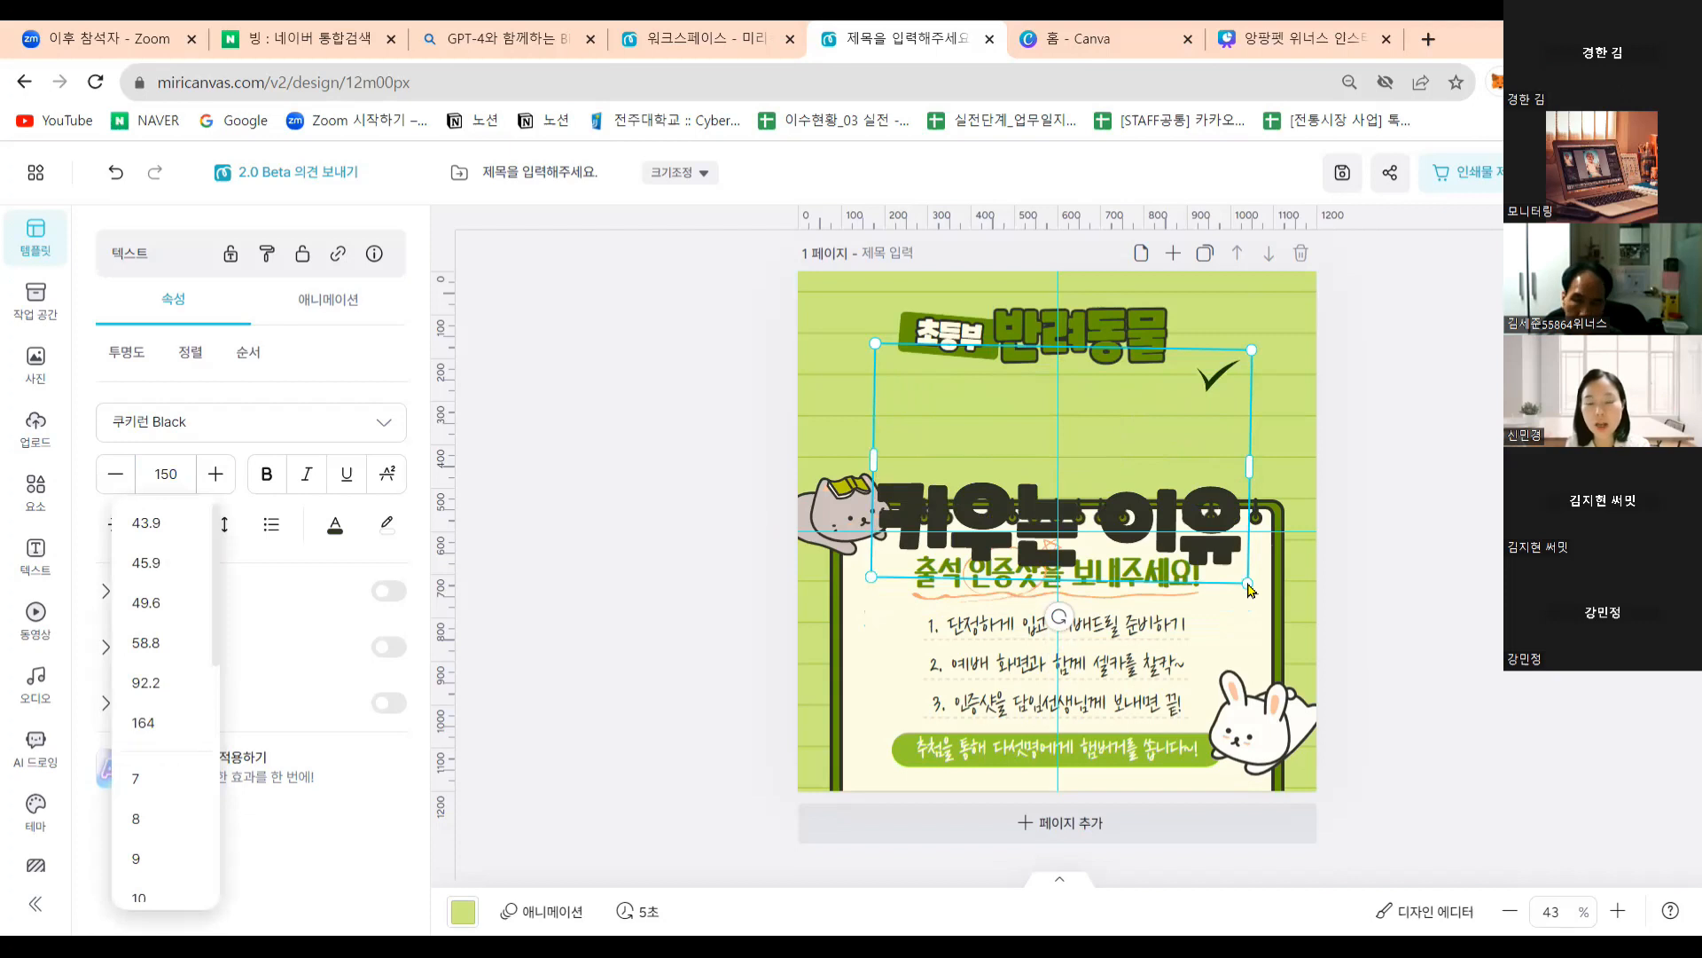
left_click_drag(1161, 522, 1177, 417)
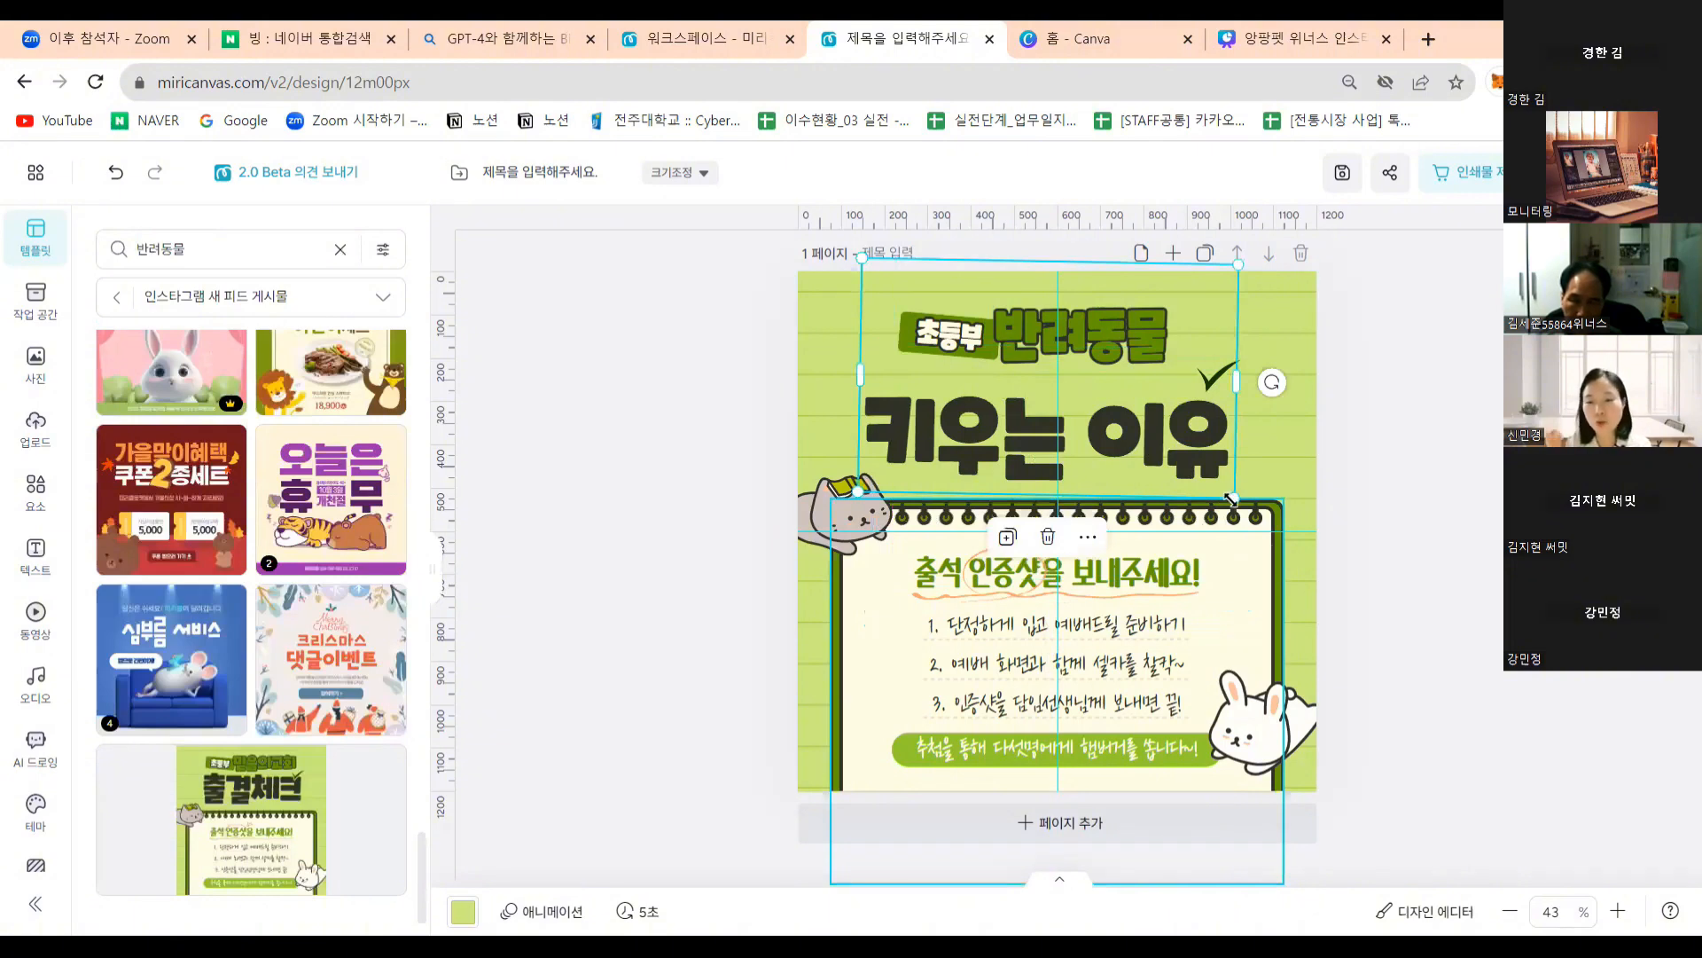
mouse_move(1231, 499)
left_mouse_down()
mouse_move(1159, 438)
mouse_move(1235, 513)
mouse_move(1188, 456)
mouse_move(1219, 499)
mouse_move(1216, 435)
mouse_move(1221, 468)
mouse_move(1212, 447)
mouse_move(1249, 477)
left_mouse_up()
Move the check mark graphic onto the last syllable 유 of the title.
left_click(1247, 402)
left_click_drag(1222, 386, 1248, 300)
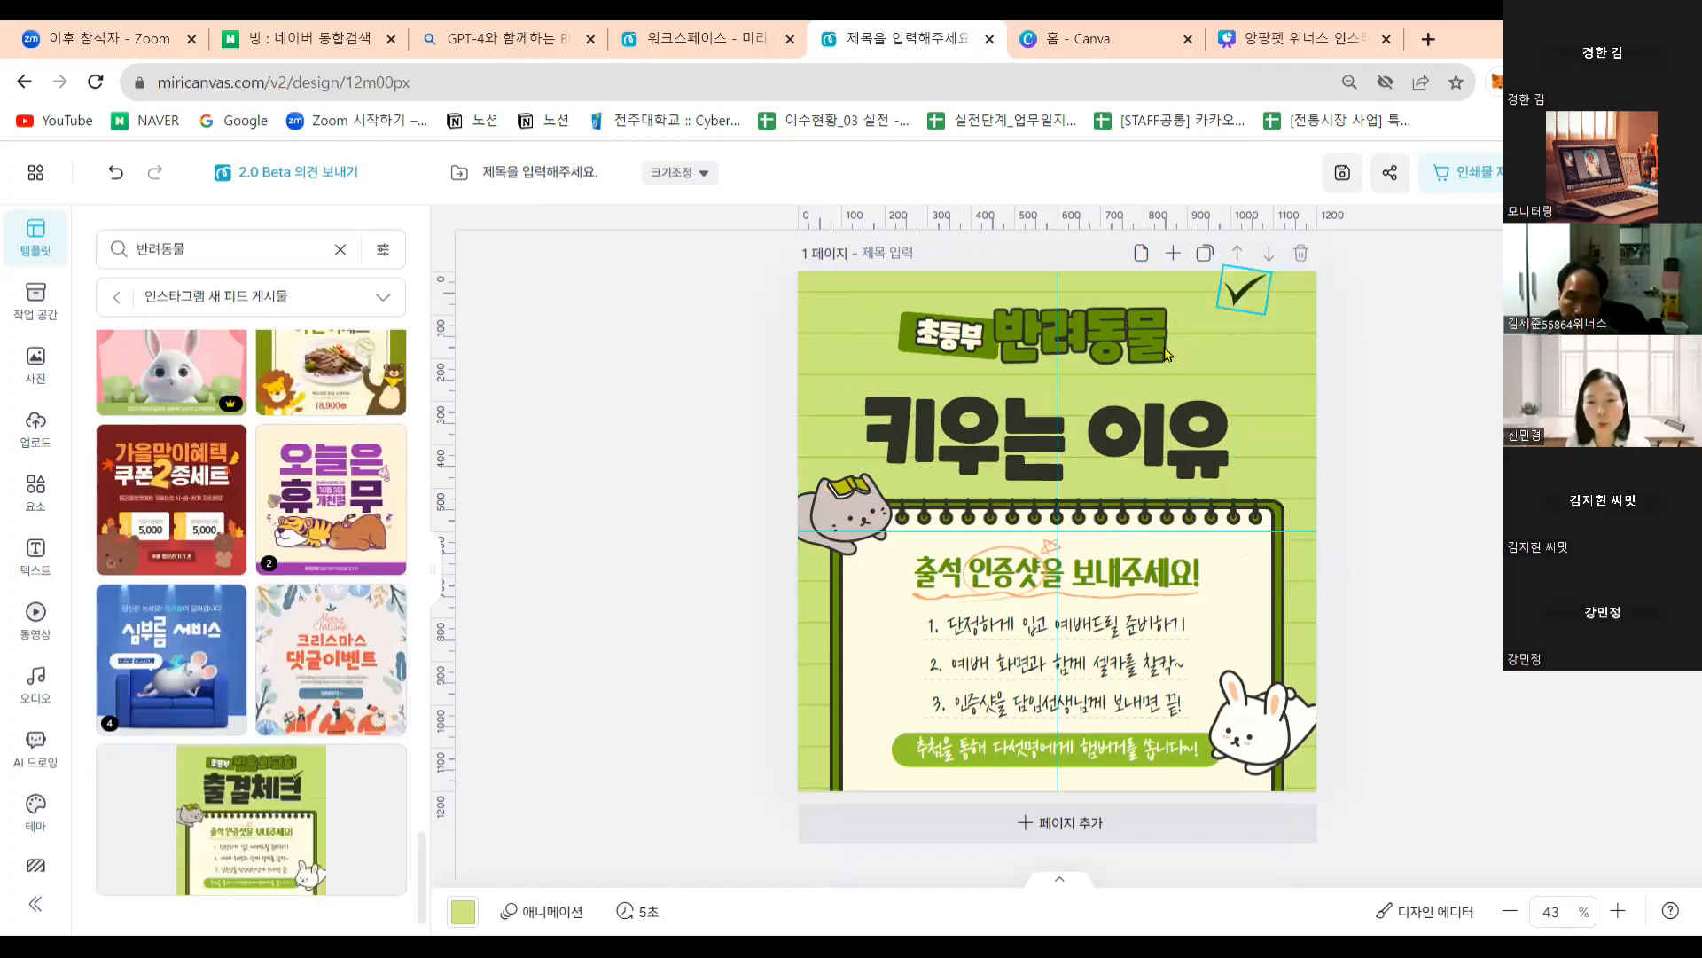
left_click_drag(1166, 348, 1186, 407)
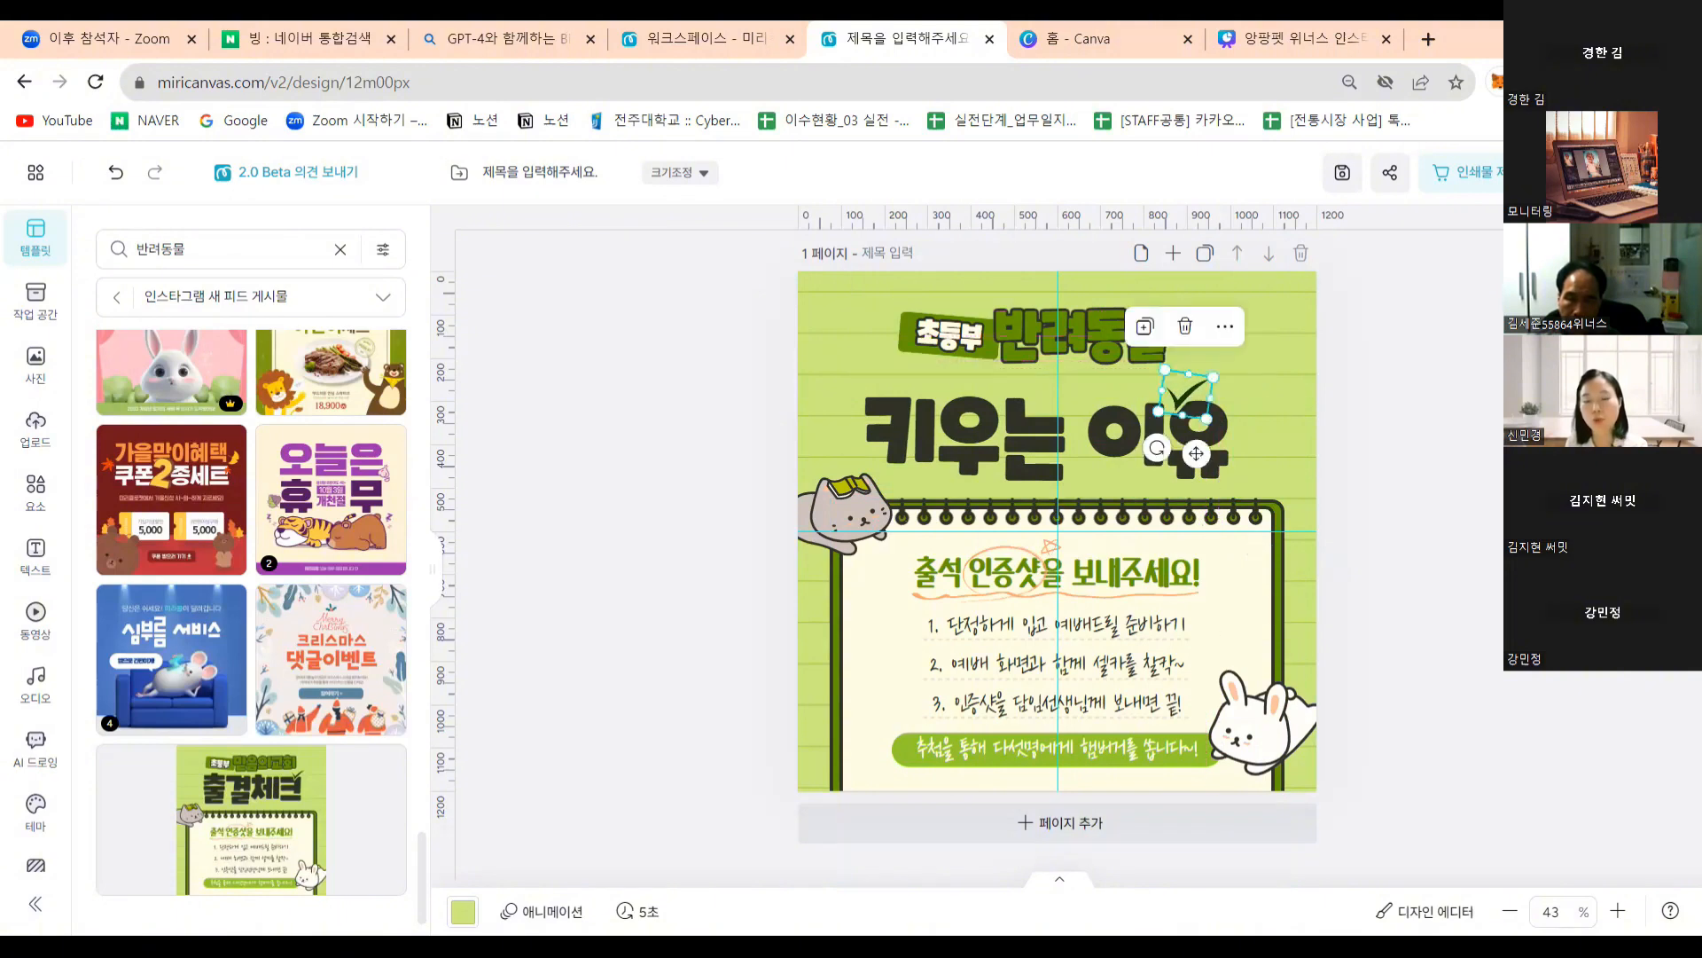
key("Escape")
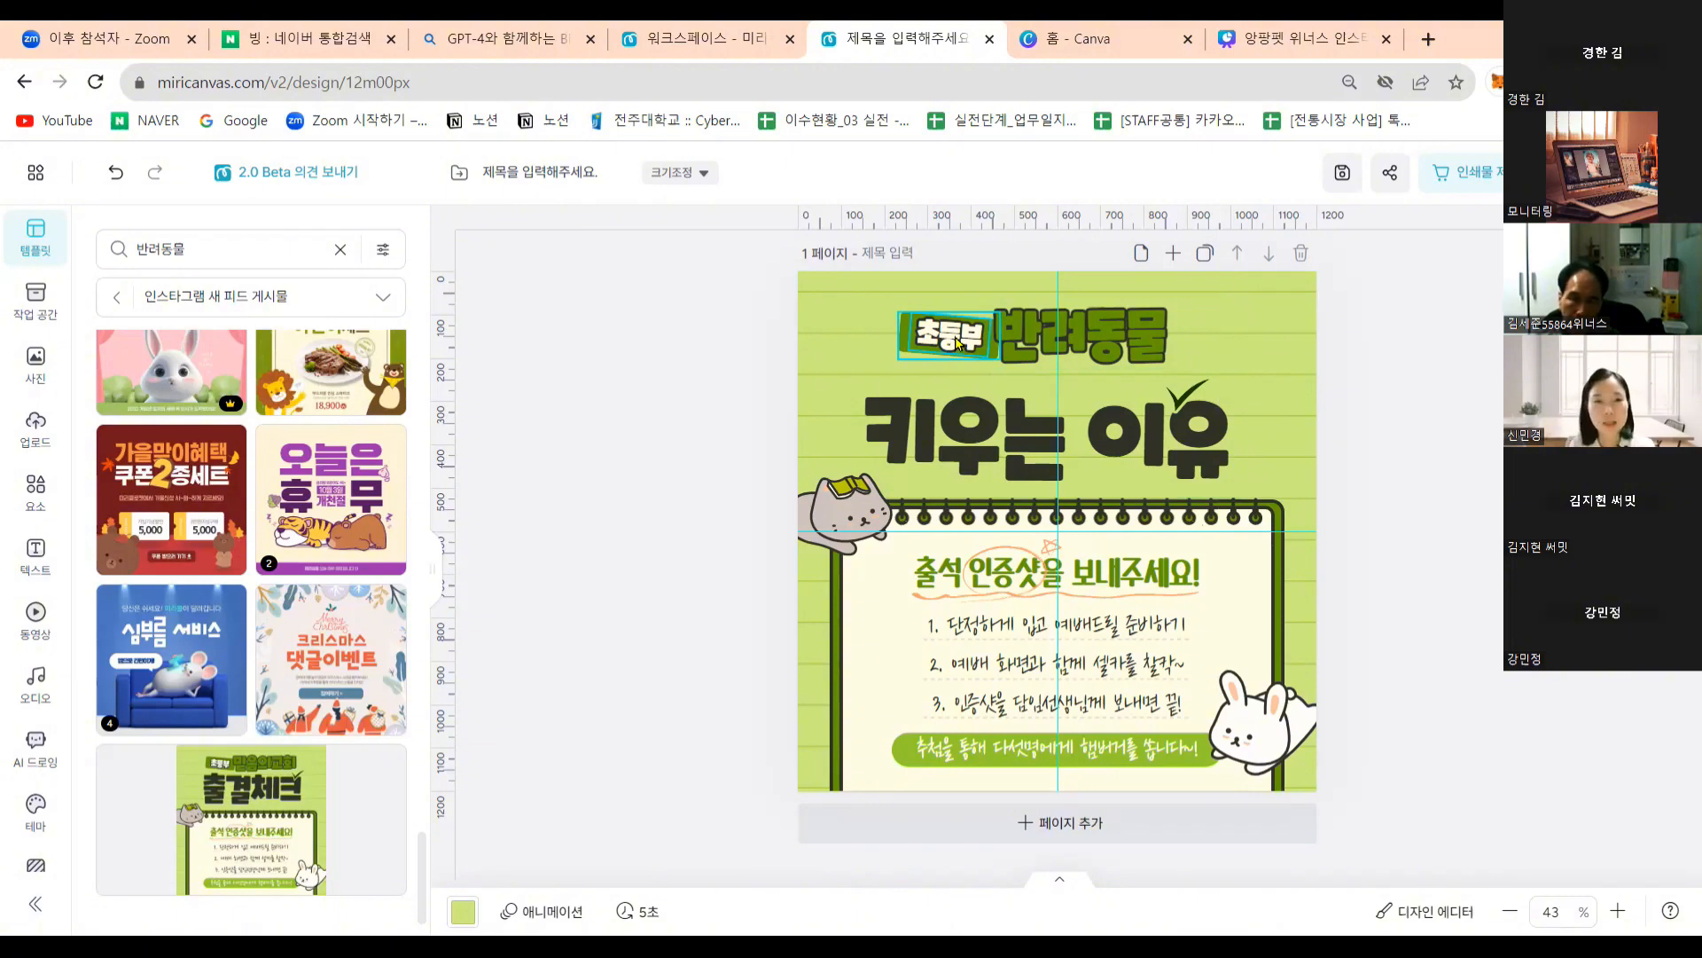
Switch to the Naver search page and replace the query with a search for 리무브bg.
left_click(306, 48)
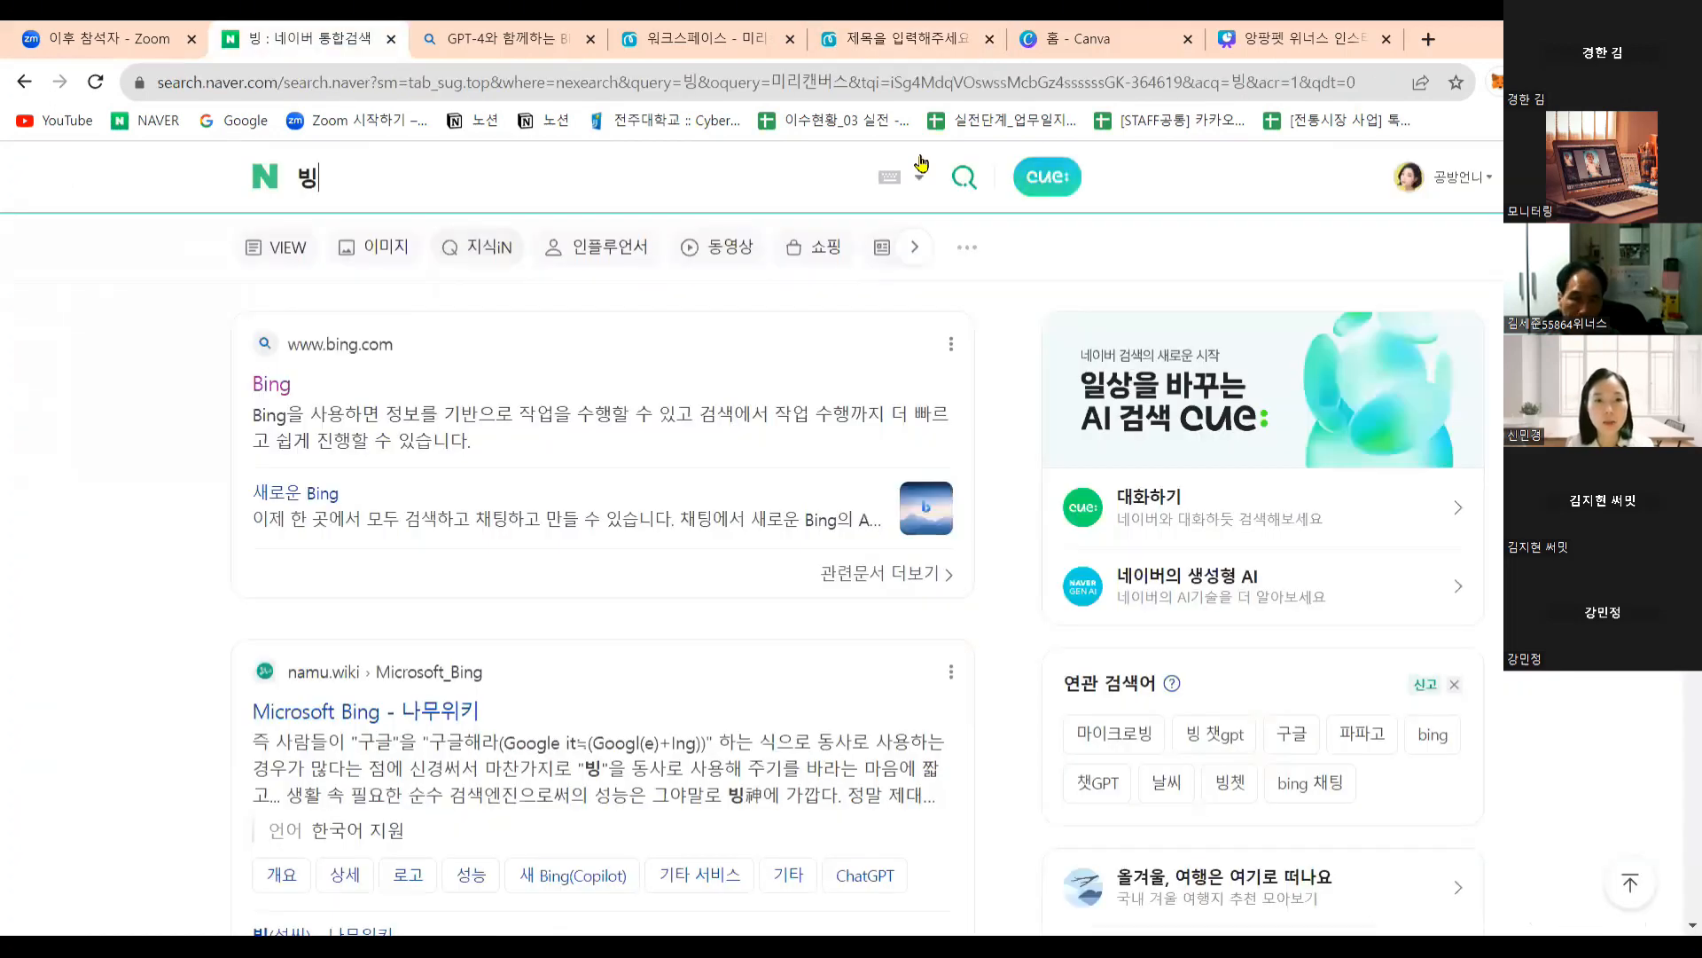
key("BackSpace")
type("리뮬")
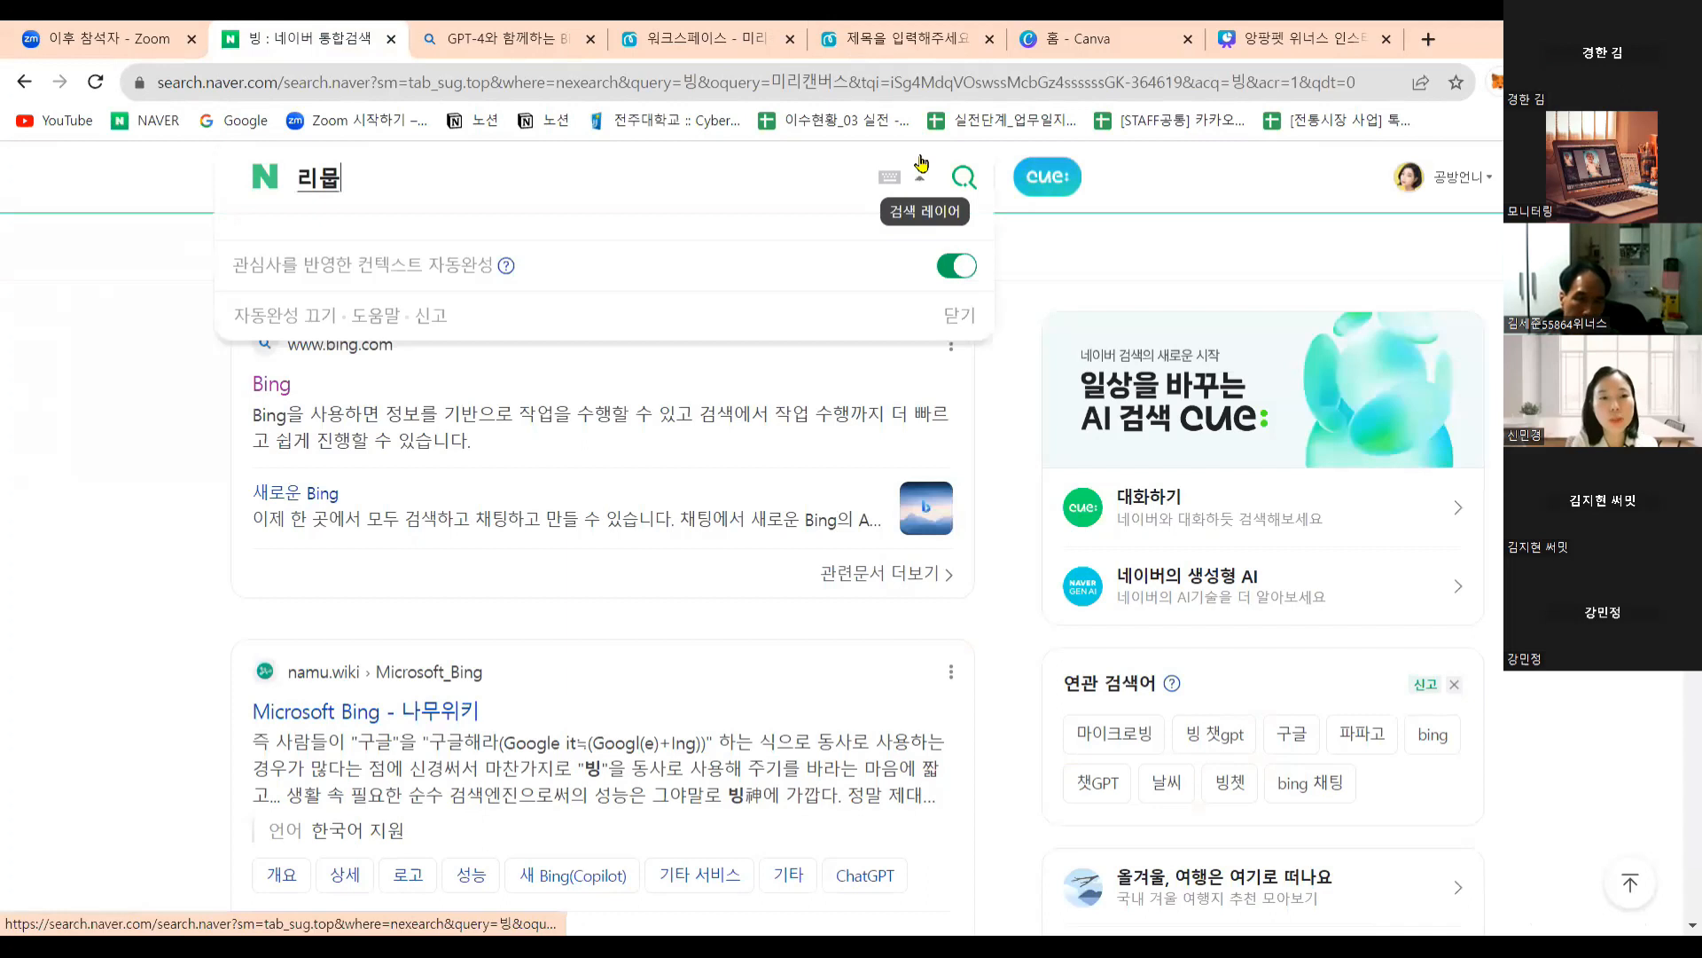
key("BackSpace")
type("무브")
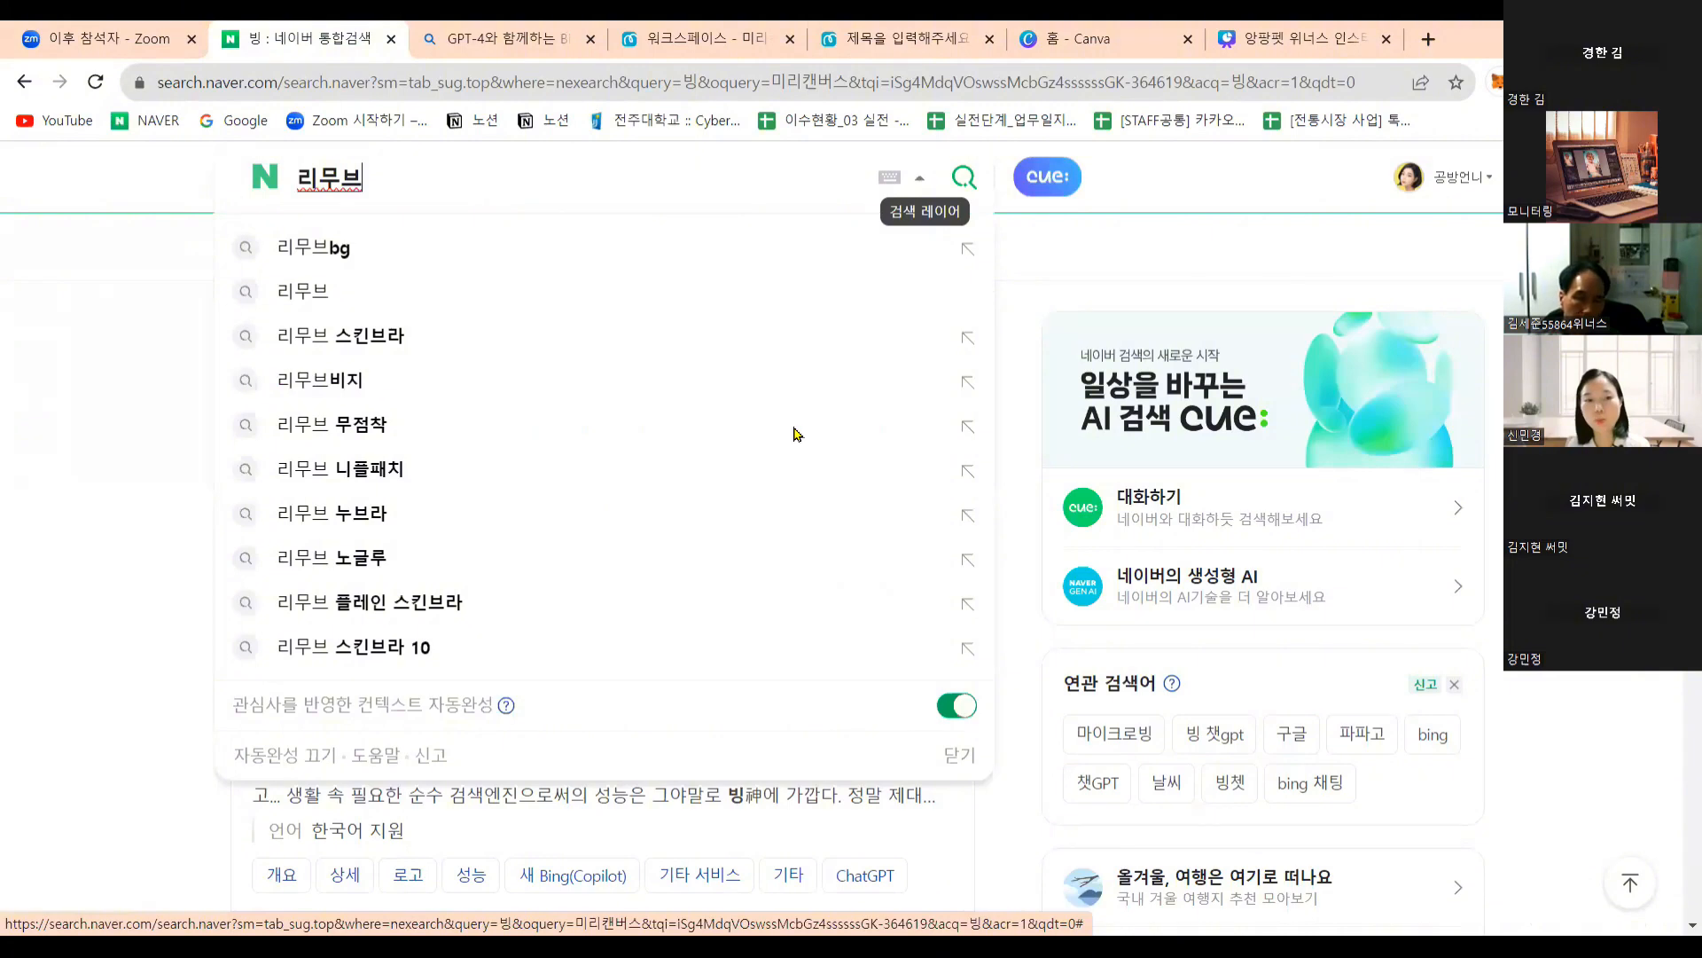
type("bg")
key("Return")
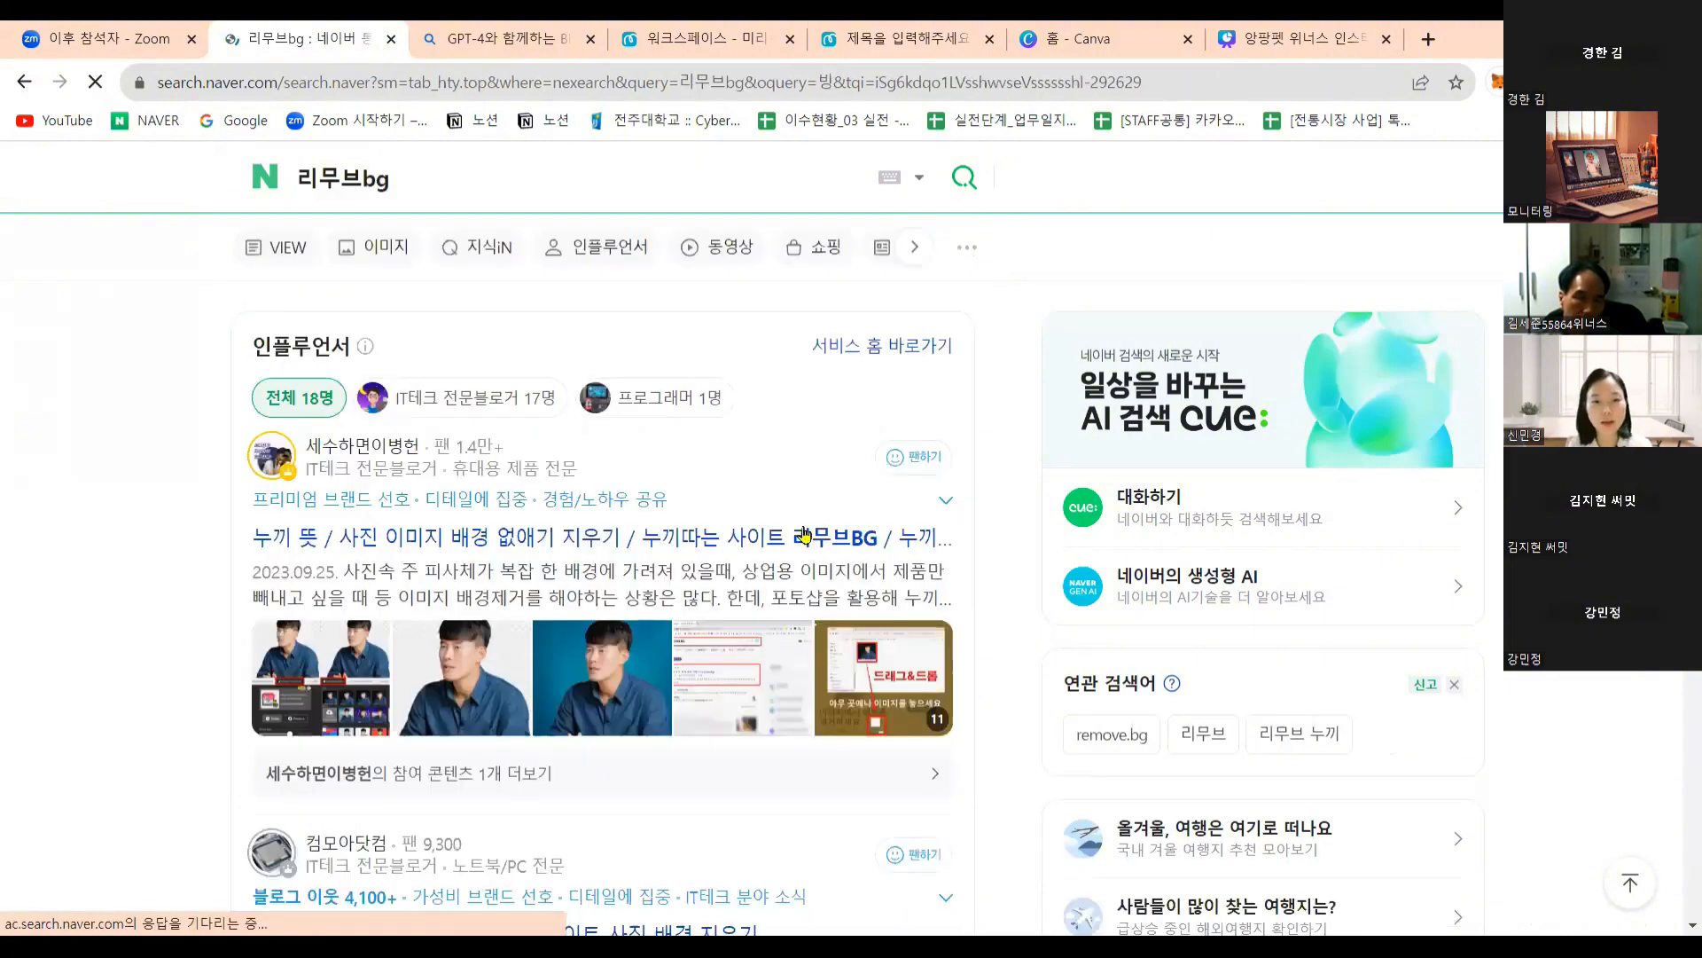
Open the remove.bg site from the search results and upload the first 앙팡펫 logo image in the 다운로드 folder.
scroll(507, 706, "down", 12)
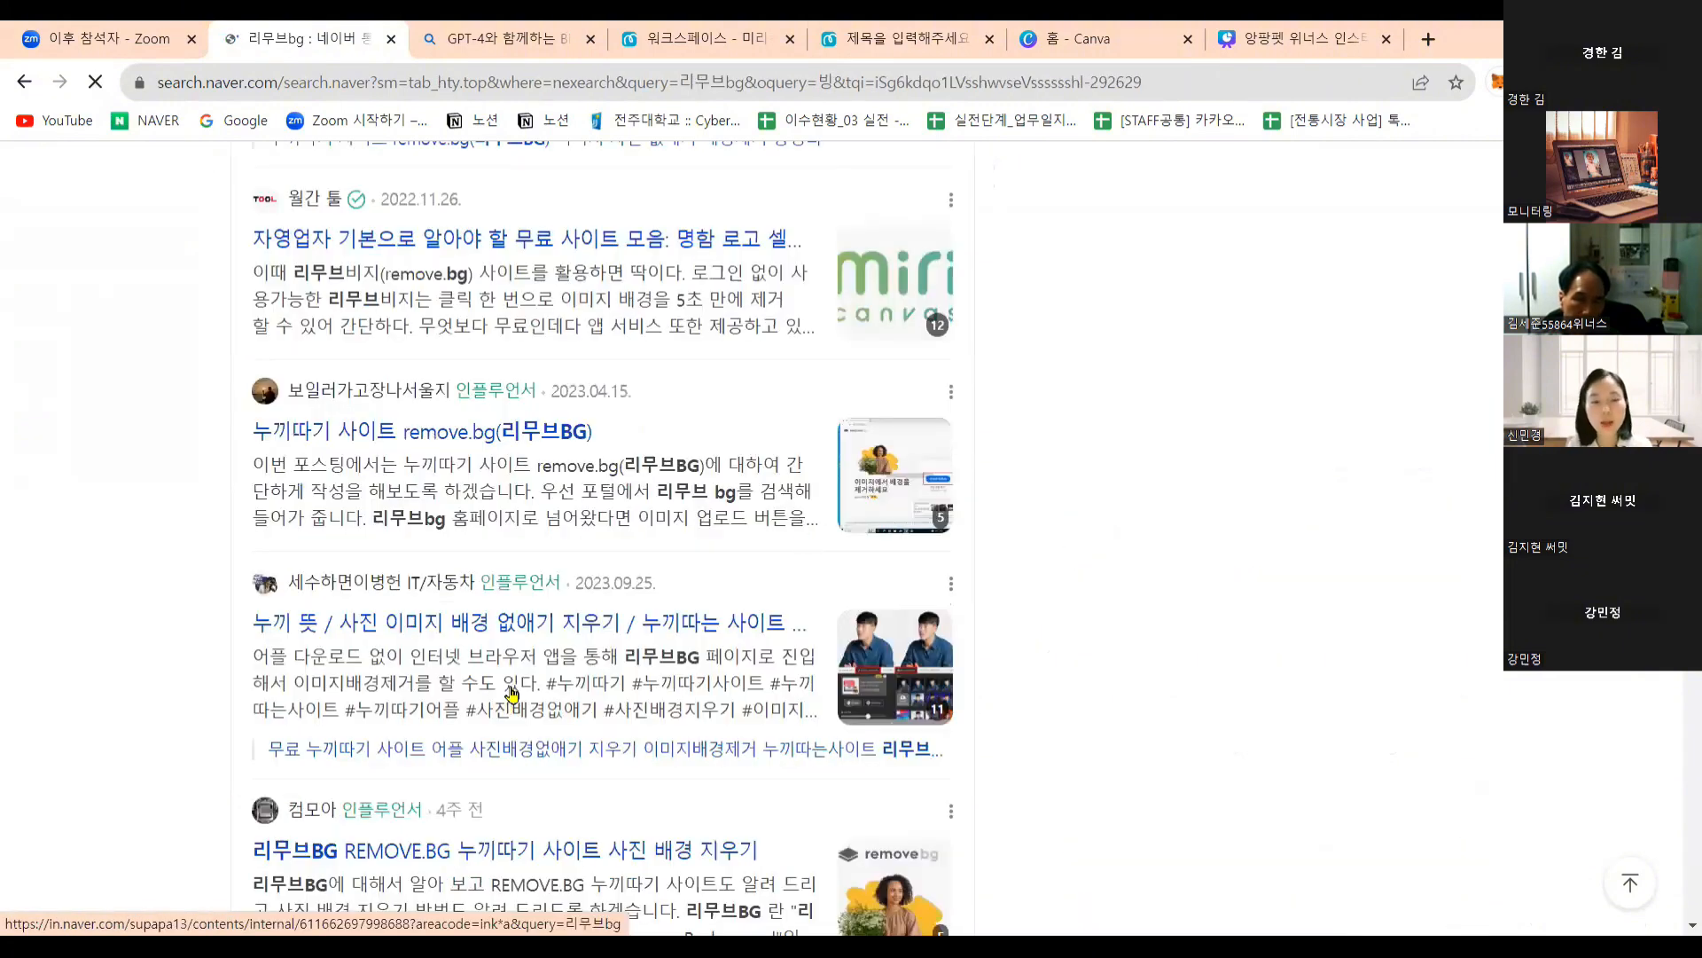
scroll(512, 693, "down", 5)
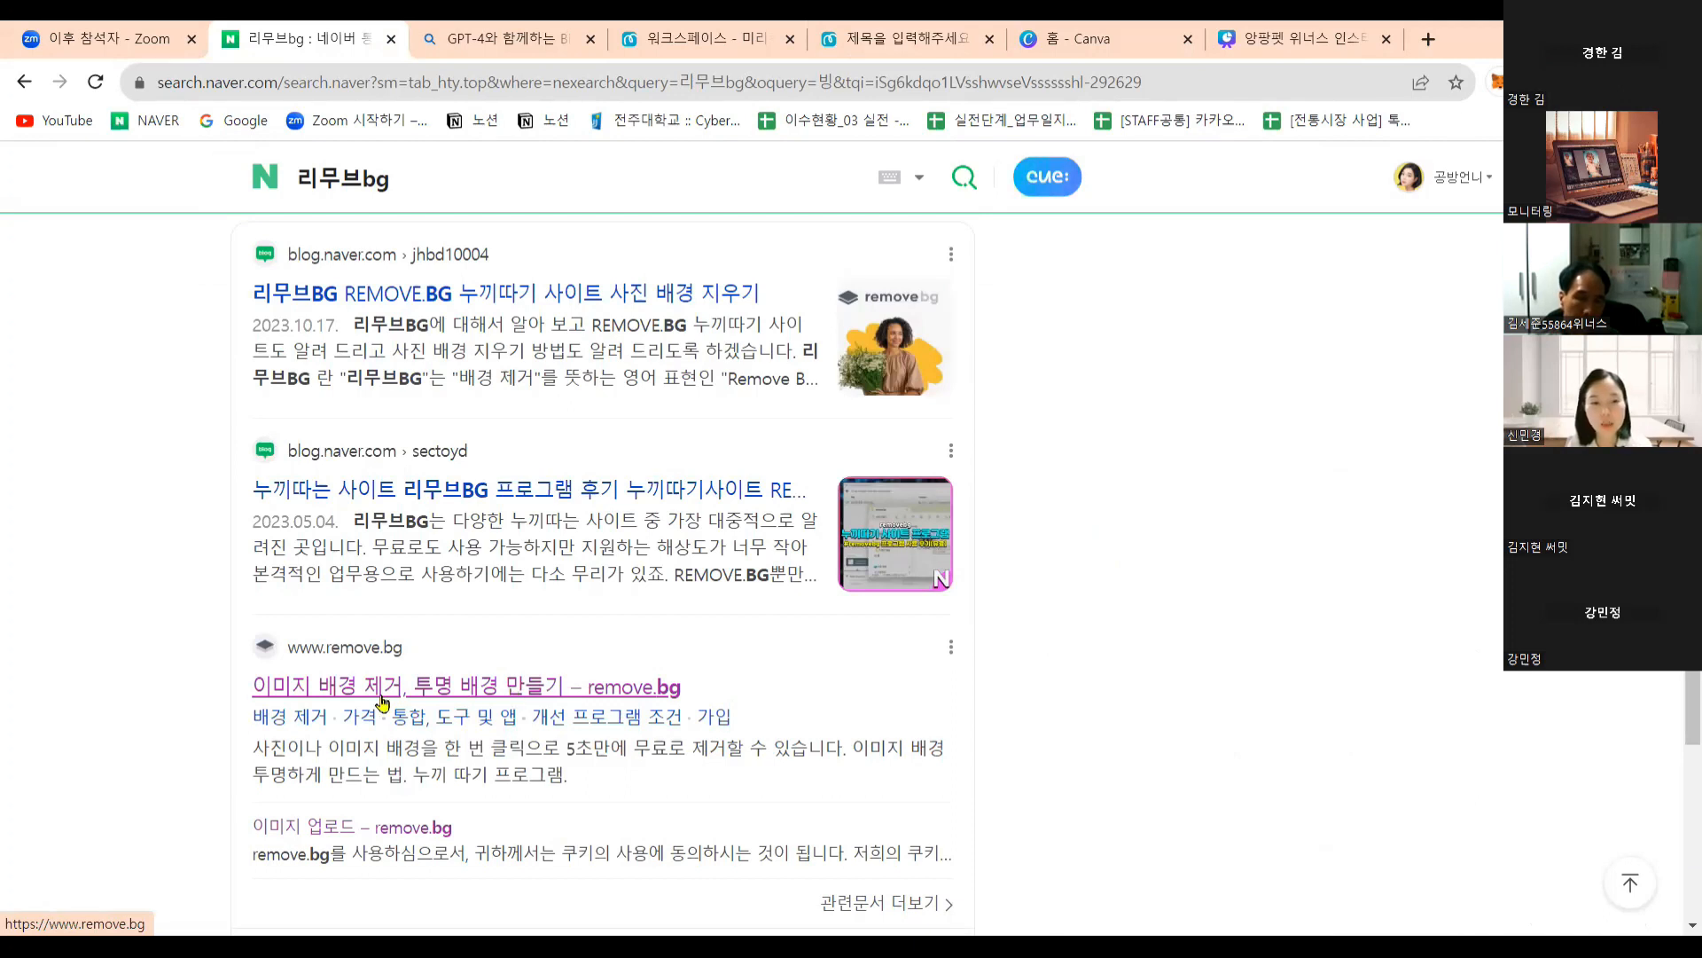
left_click(471, 694)
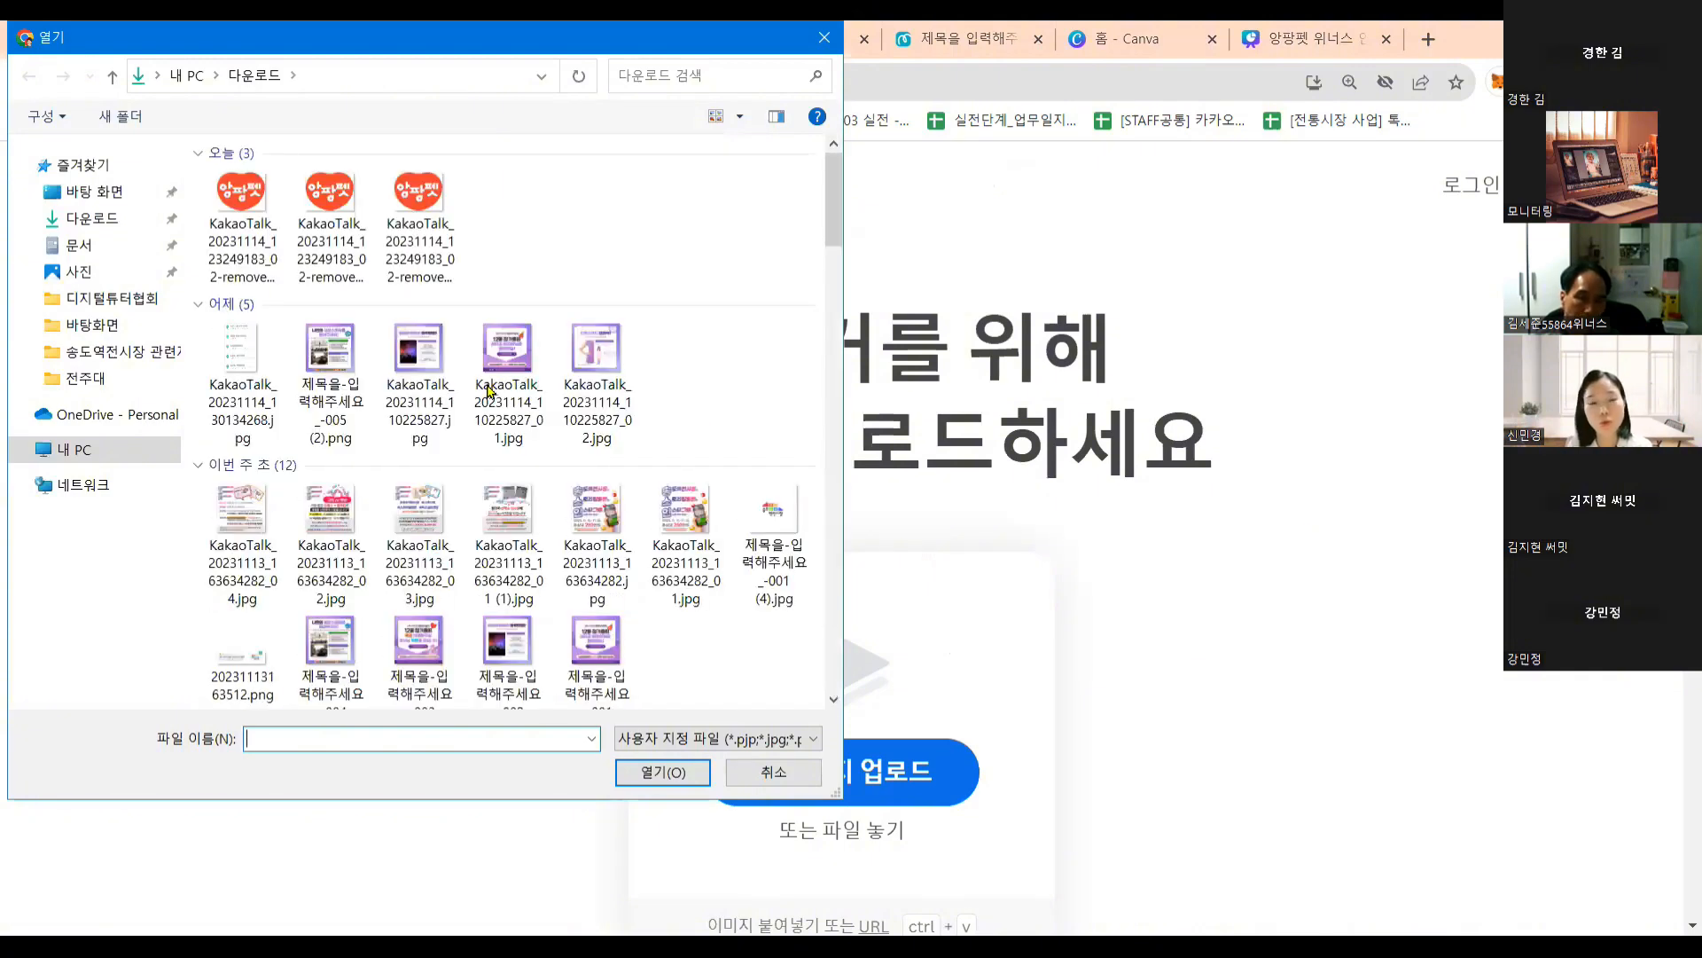
left_click(253, 217)
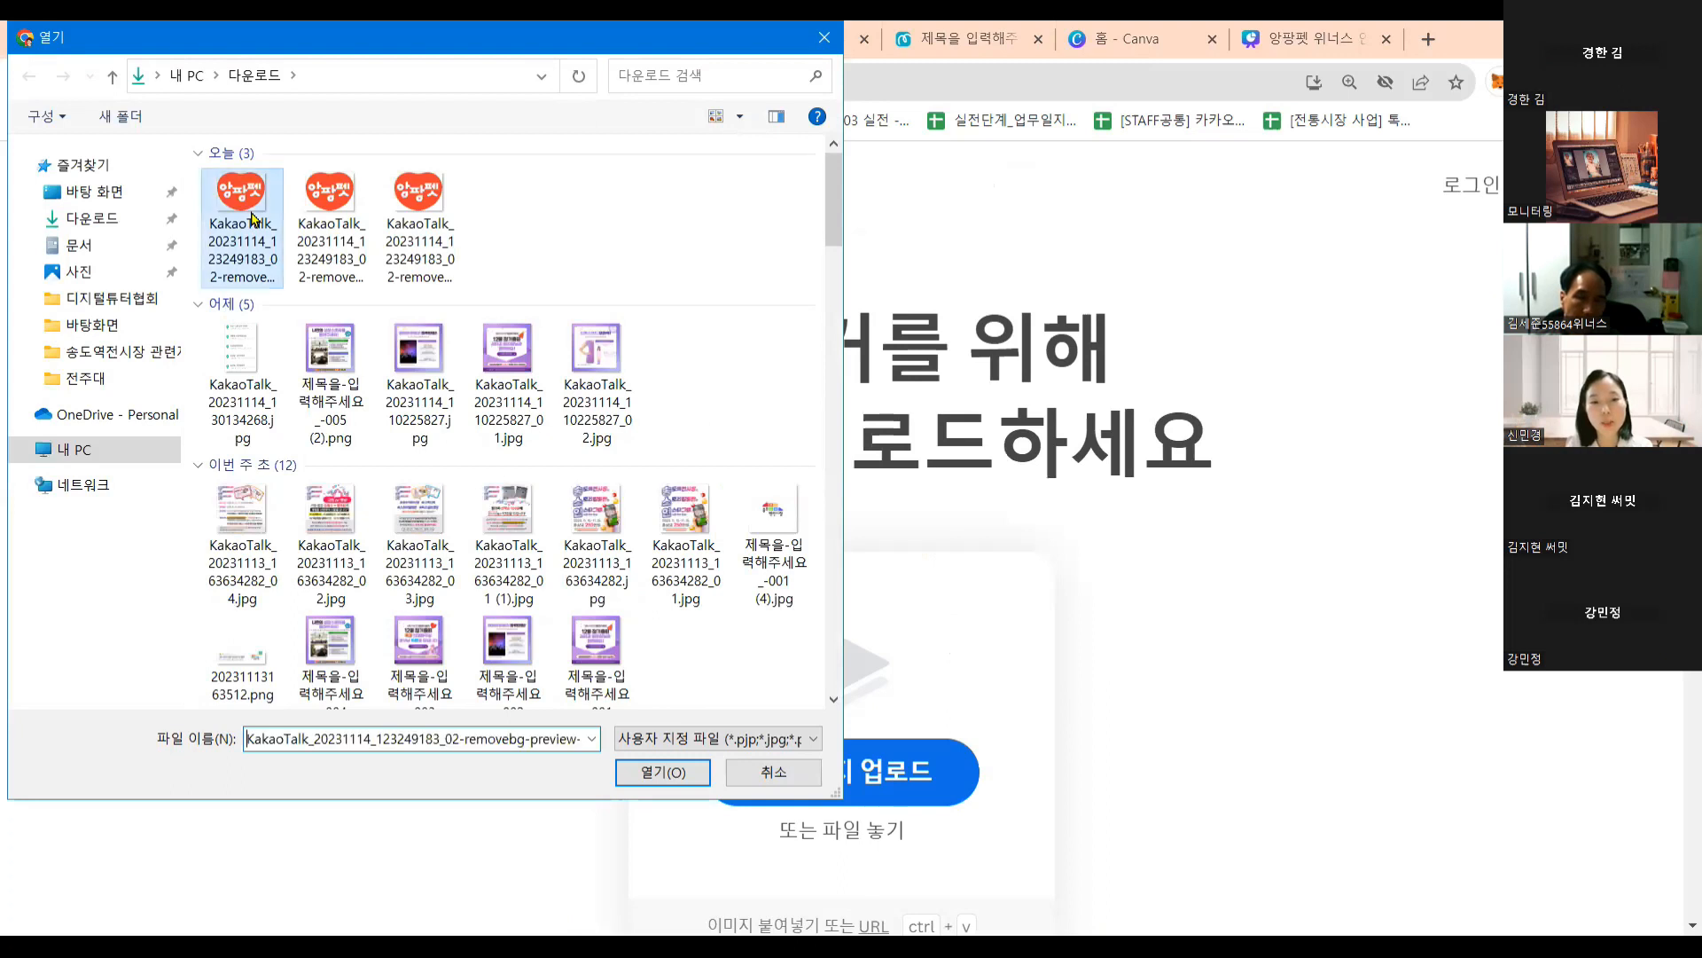
double_click(252, 218)
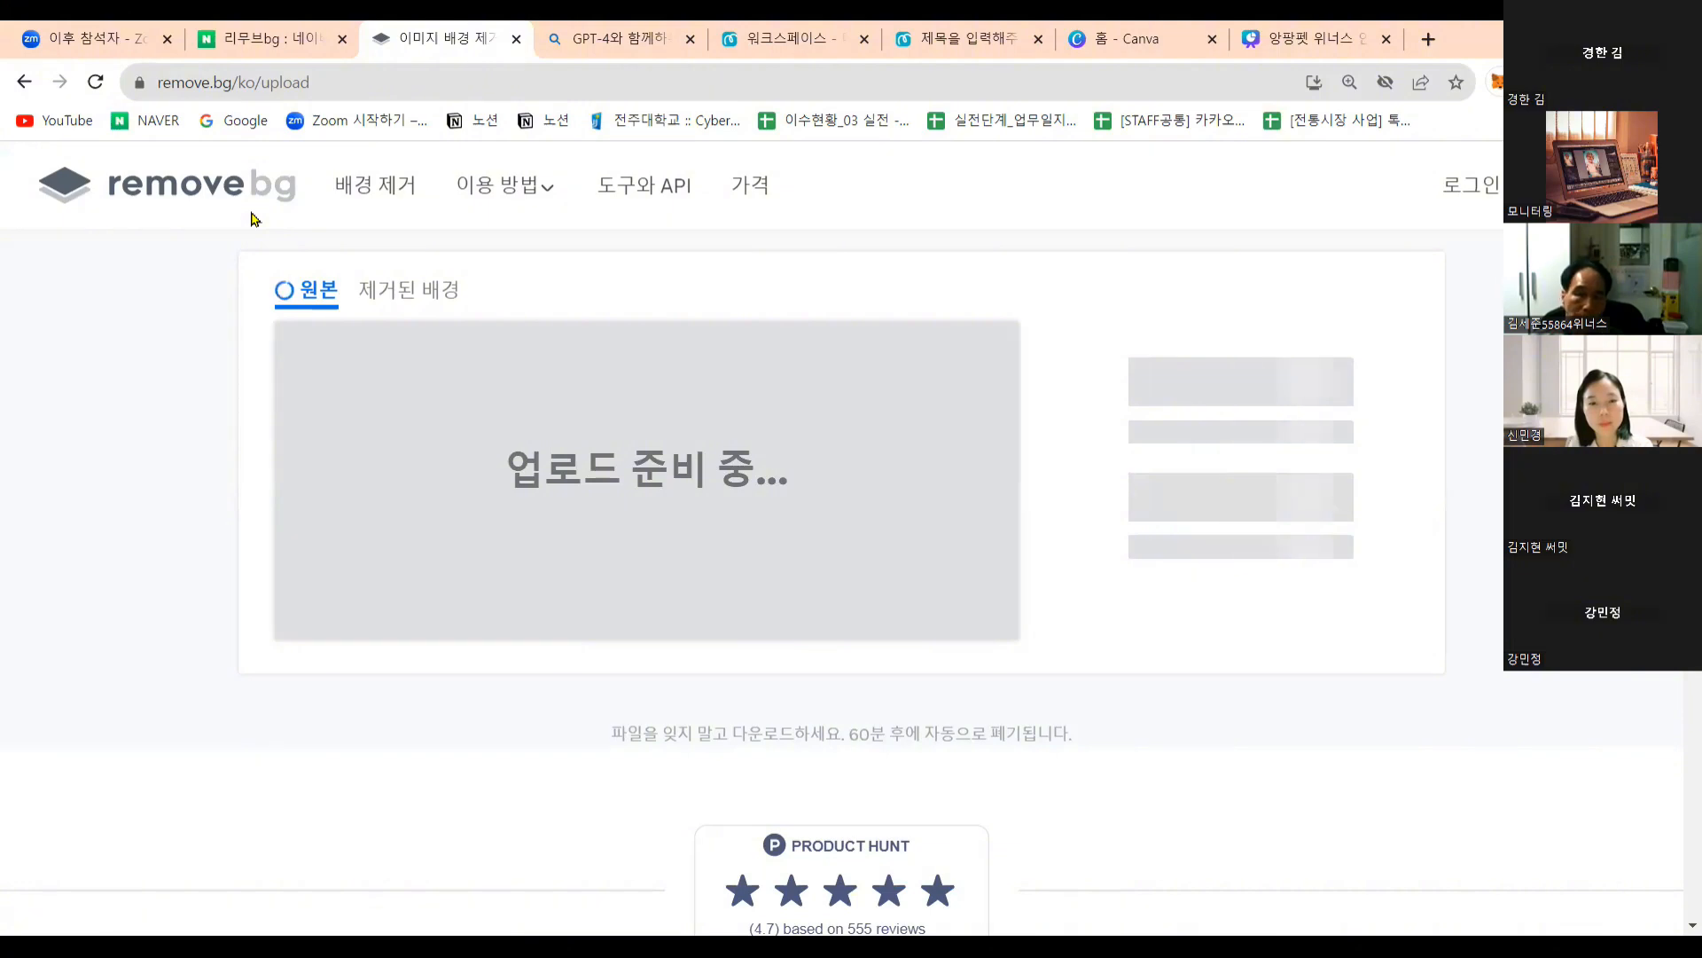
scroll(255, 219, "down", 3)
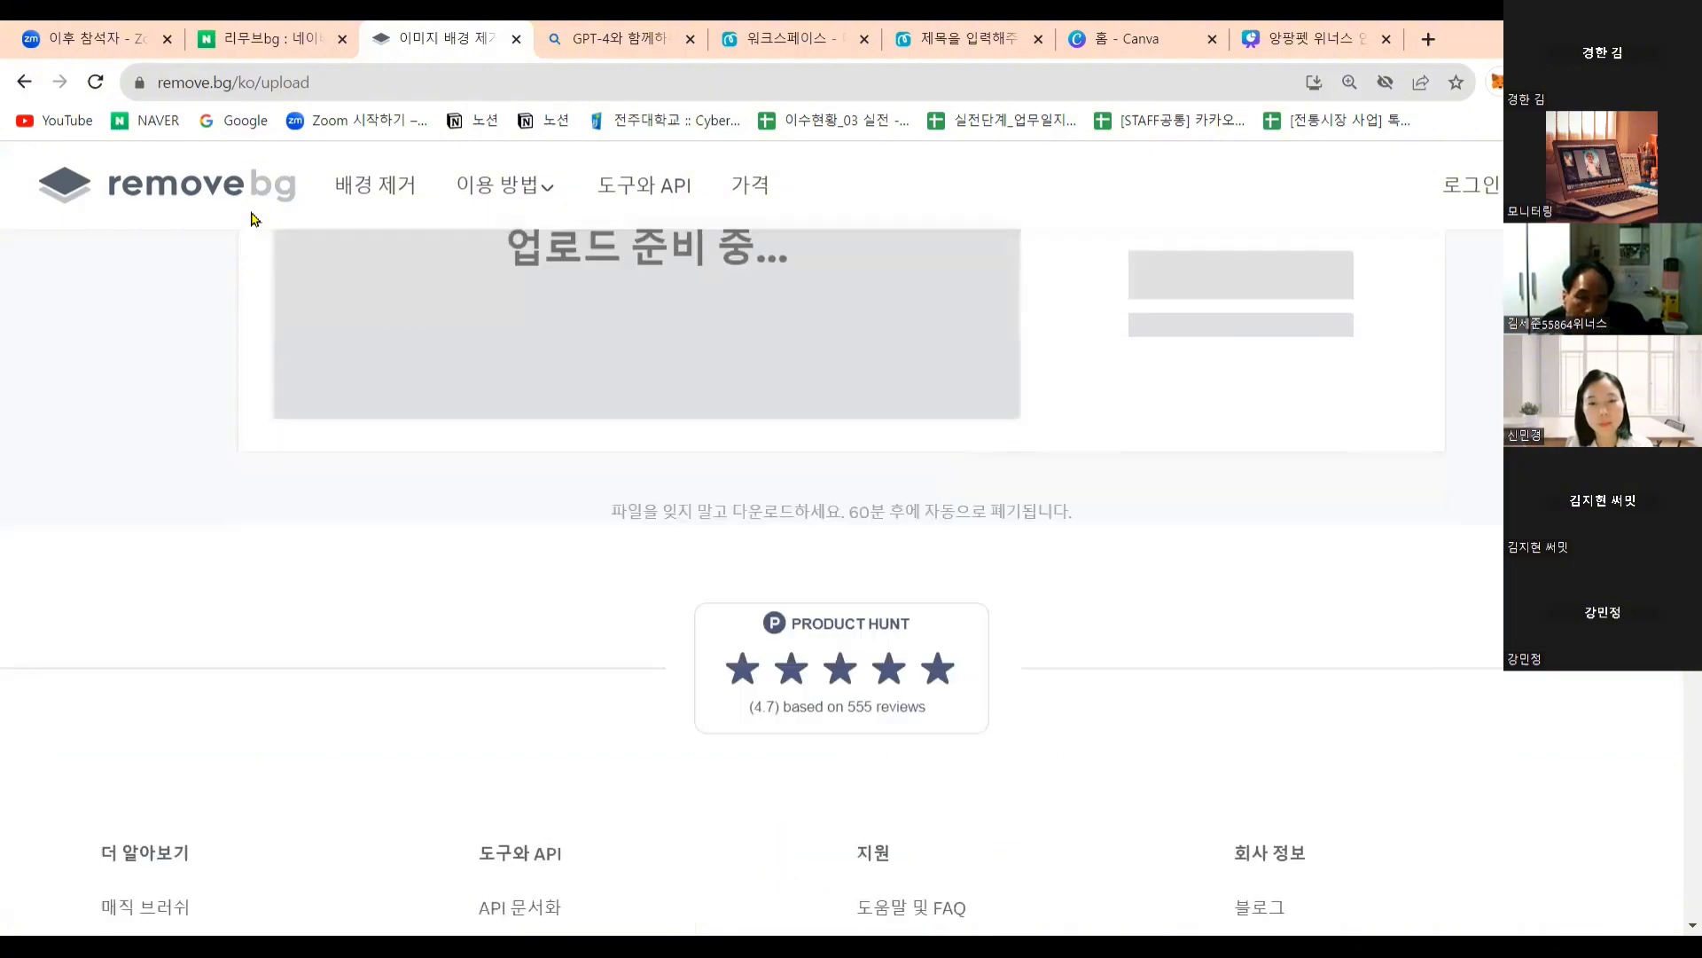
scroll(255, 219, "up", 5)
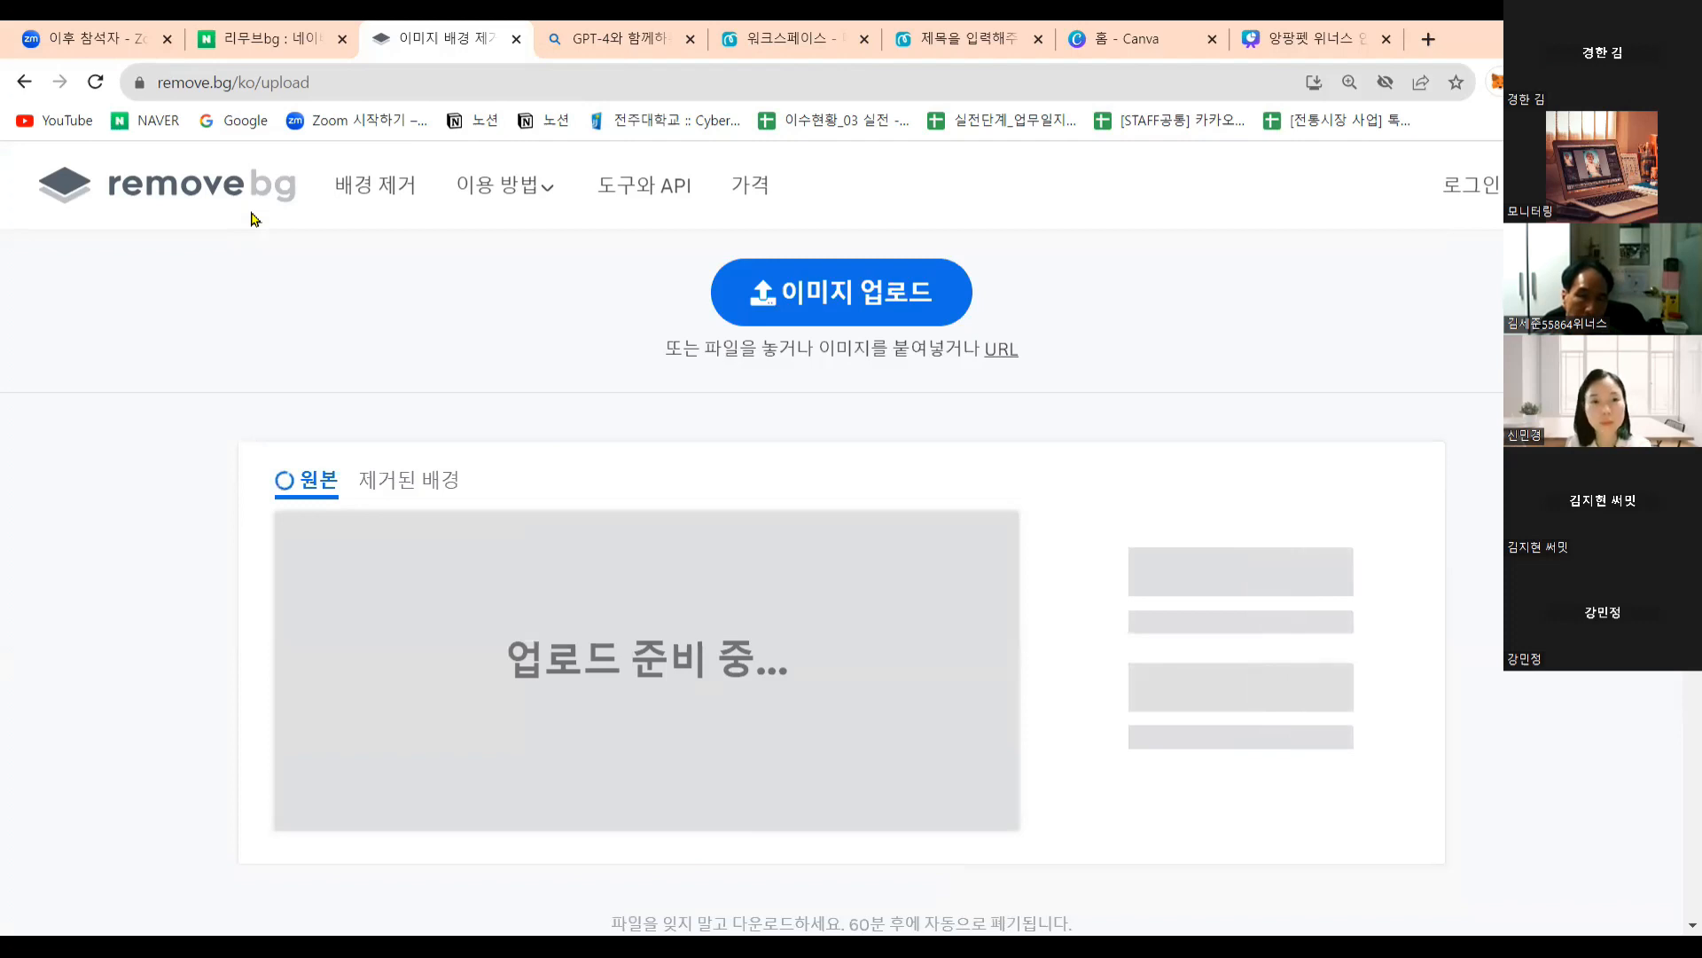
Try uploading the first 앙팡펫 logo image from the 다운로드 folder to remove.bg again.
left_click(852, 306)
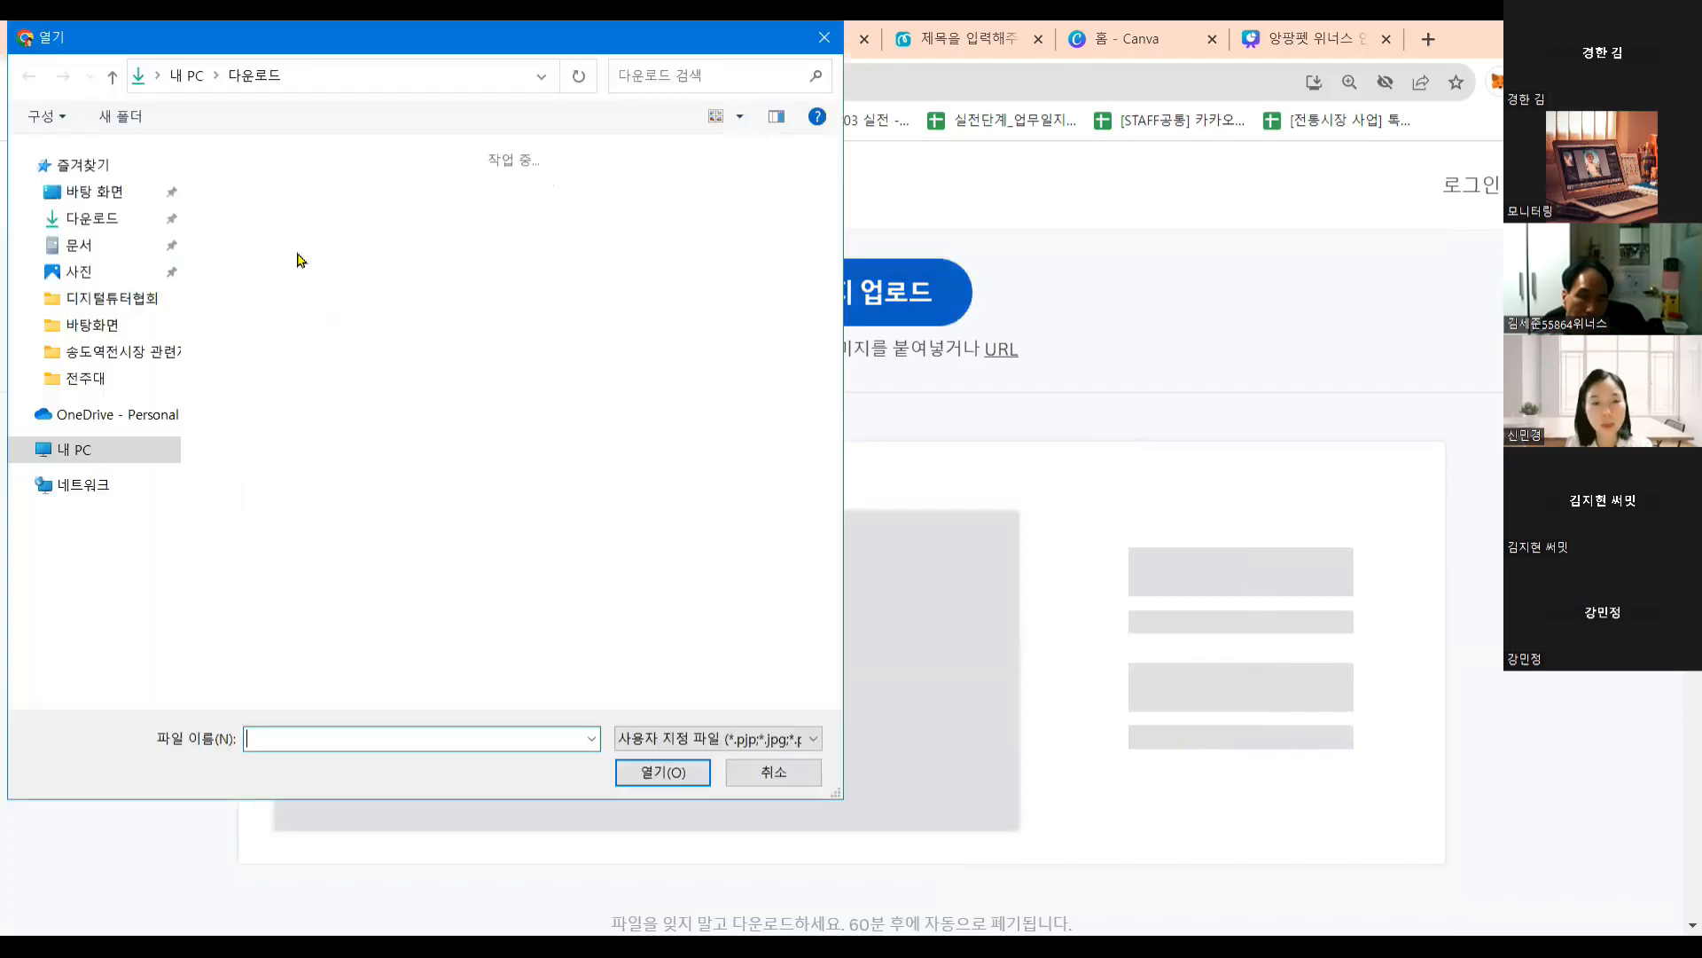
left_click(121, 225)
left_click(242, 226)
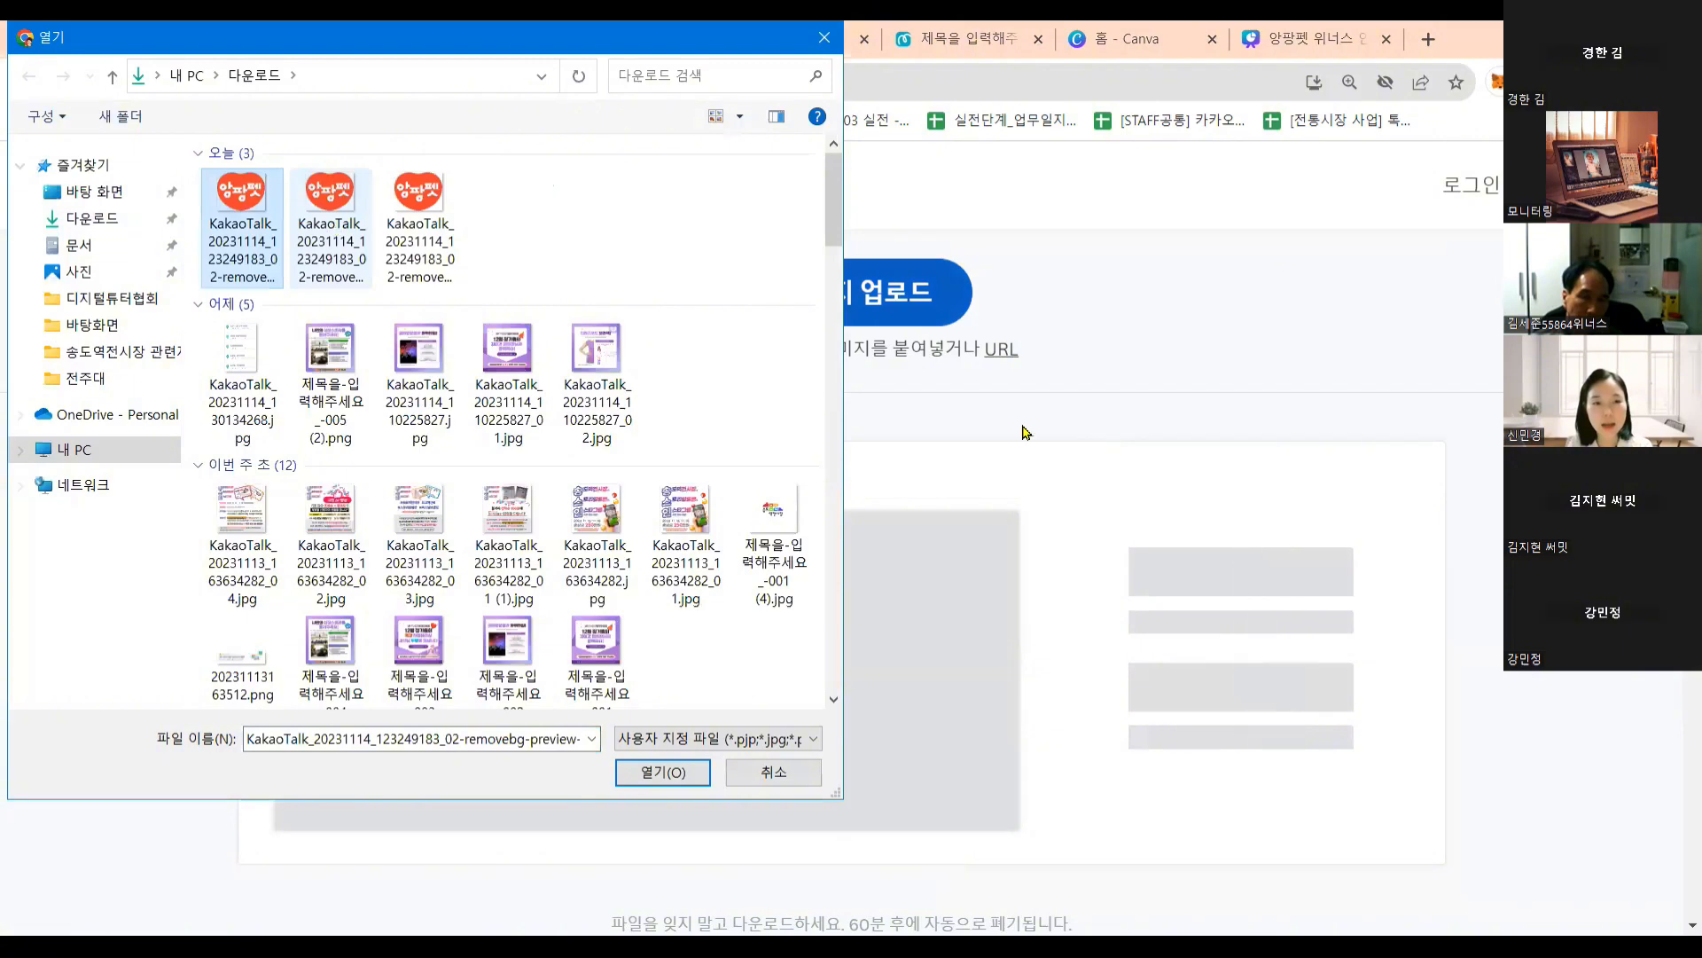
key("Return")
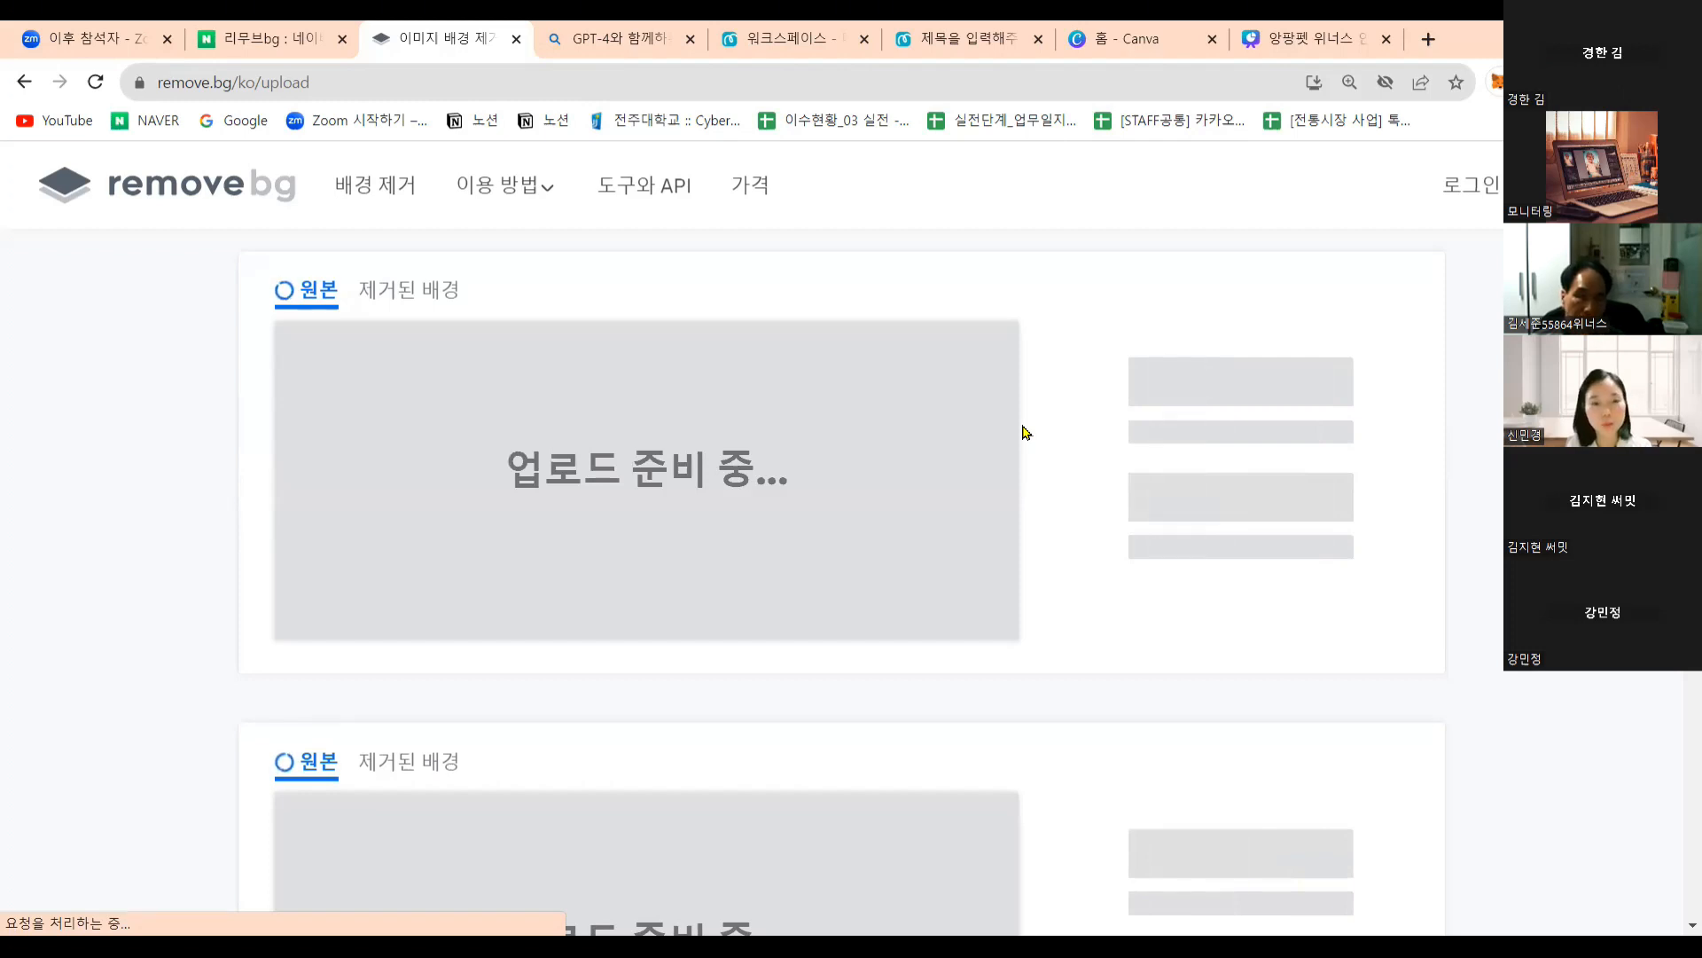
scroll(1022, 432, "down", 3)
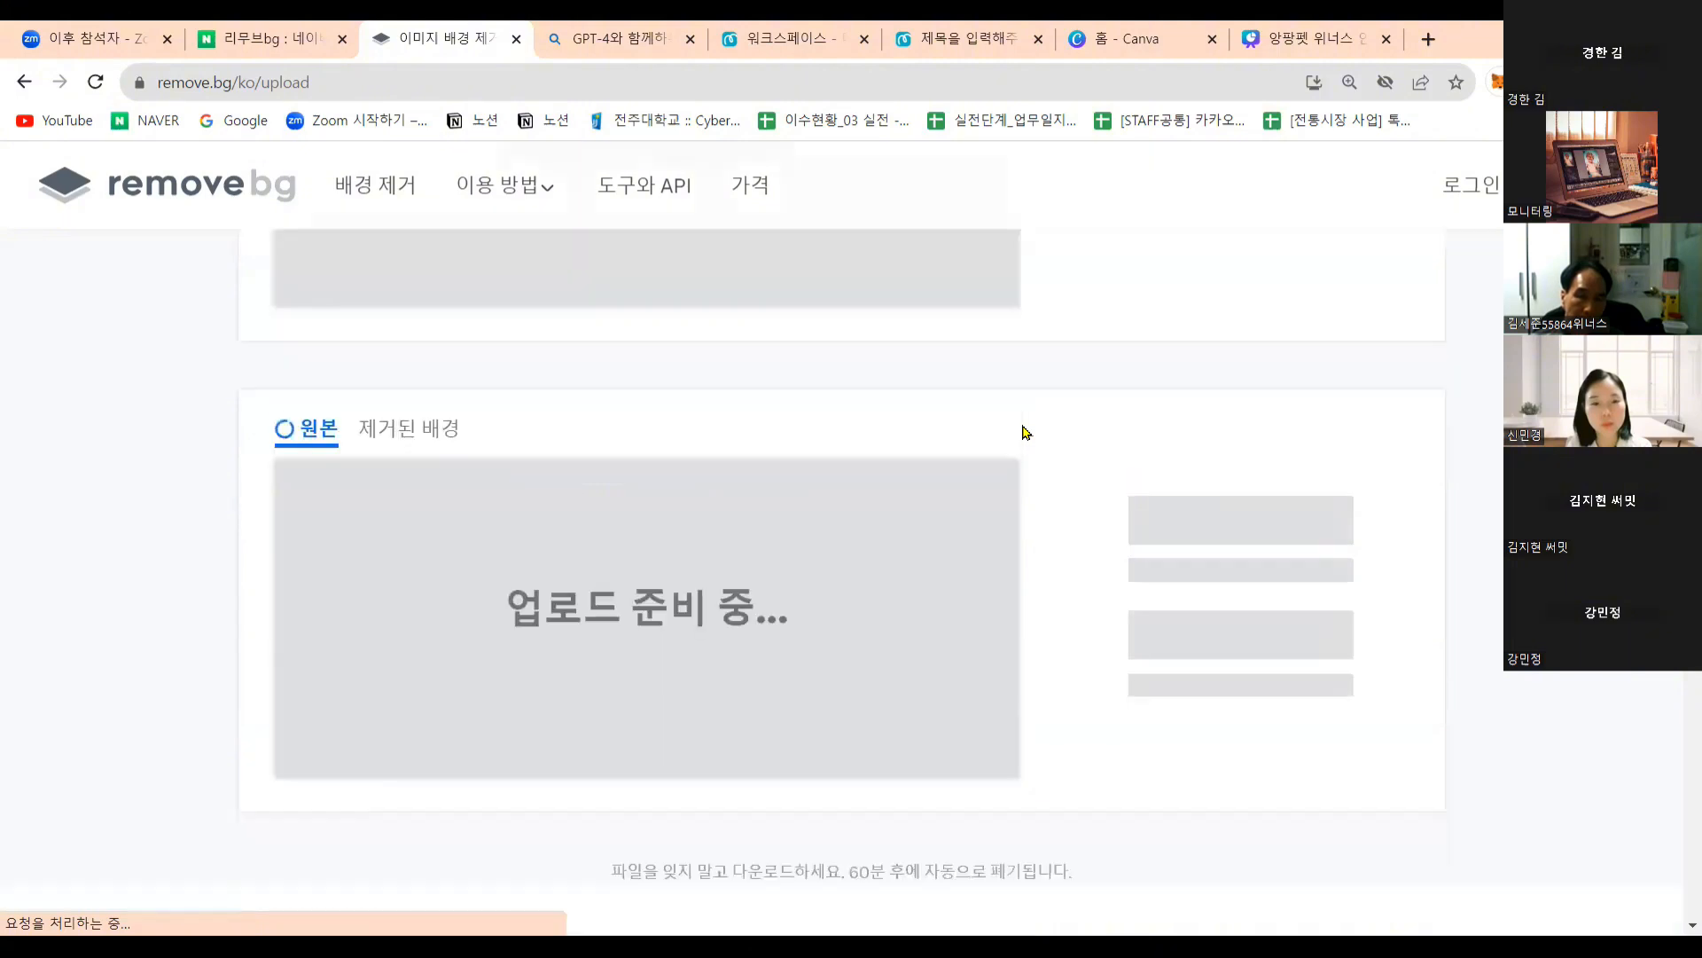
scroll(1022, 432, "up", 5)
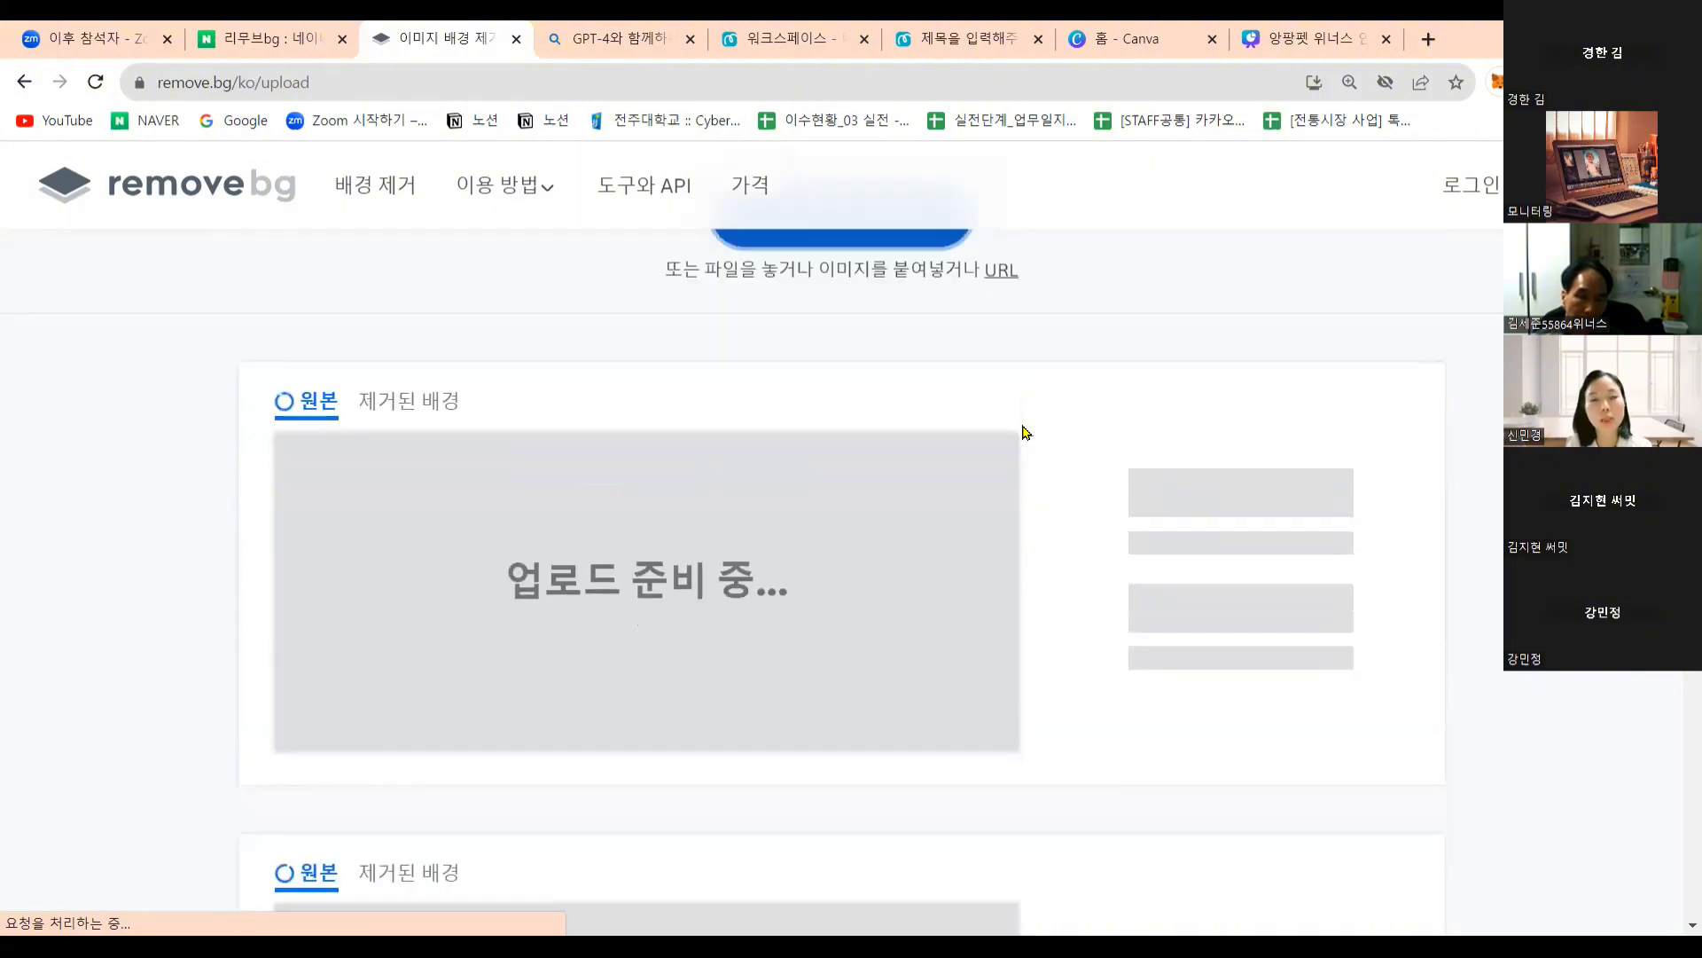
scroll(1022, 432, "up", 1)
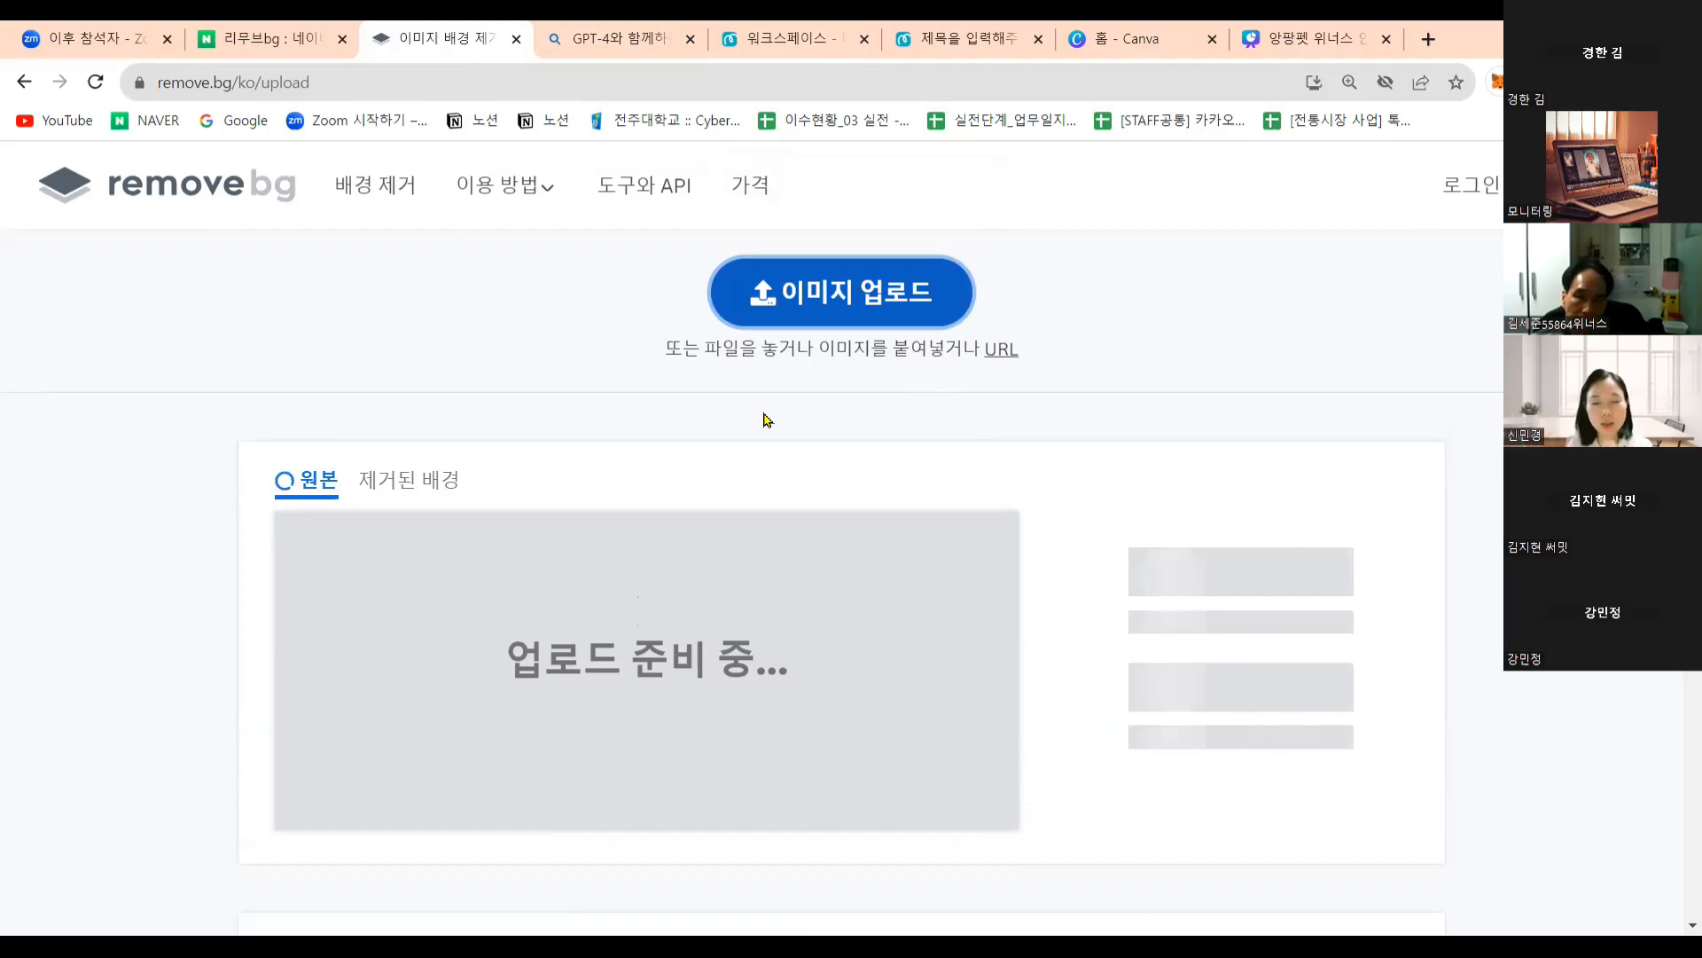
Switch back to the MiriCanvas design and delete the 초등부 label beside the 반려동물 heading.
left_click(968, 39)
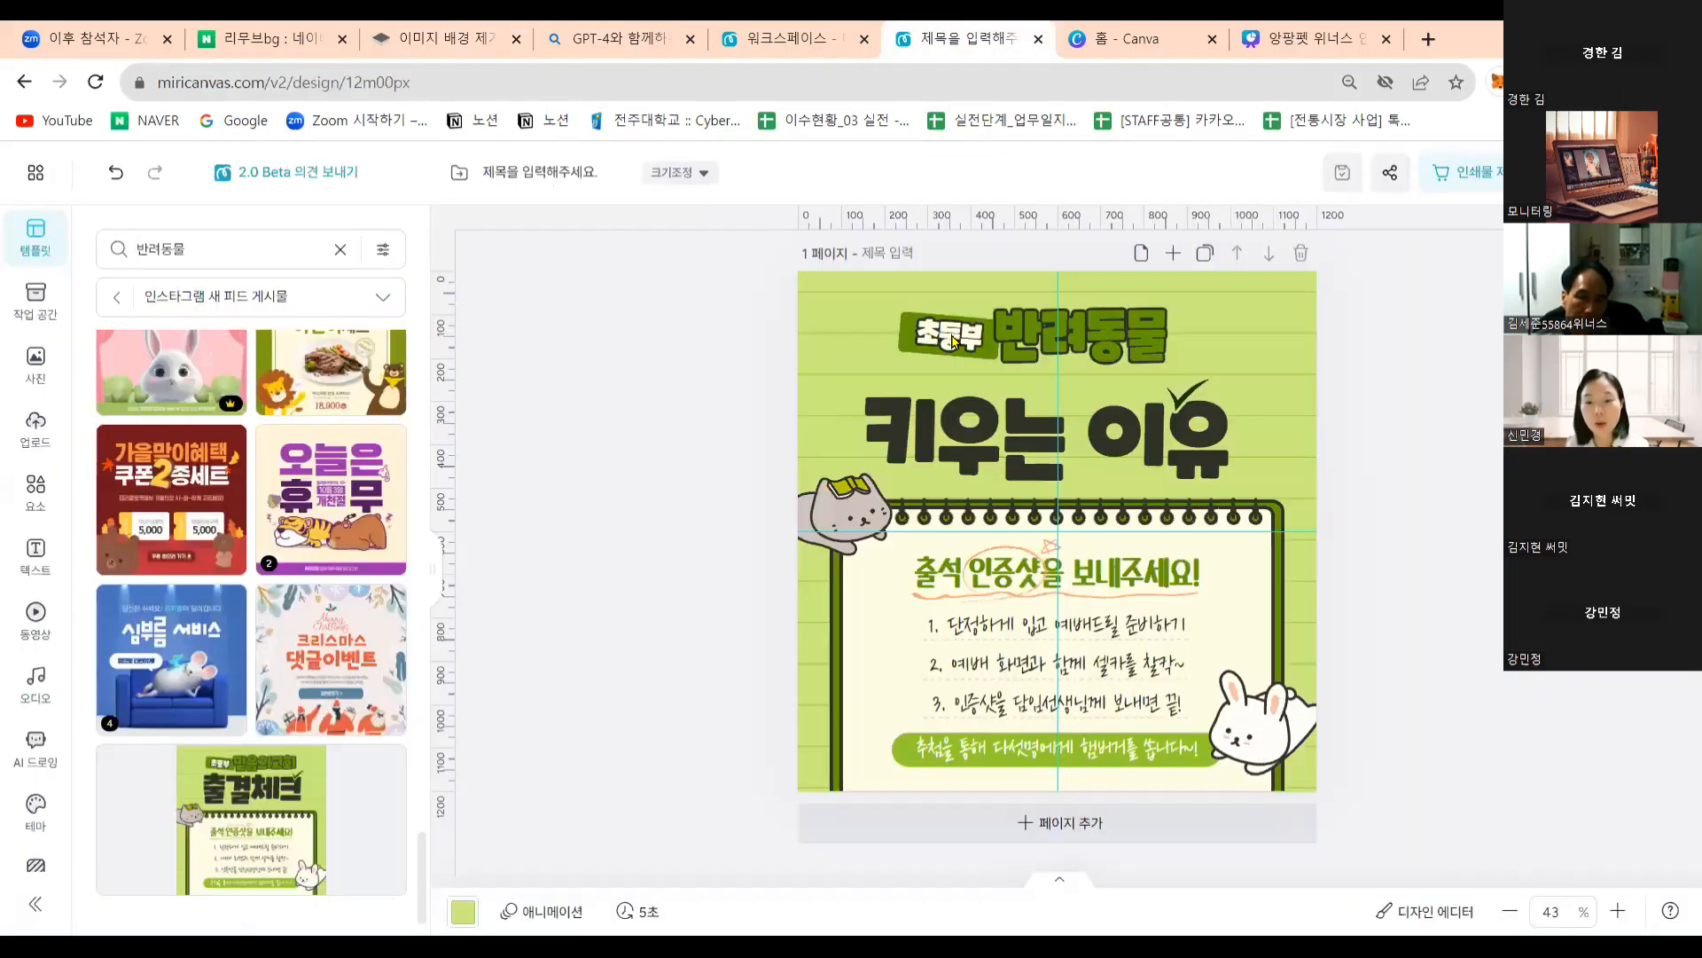
left_click(951, 336)
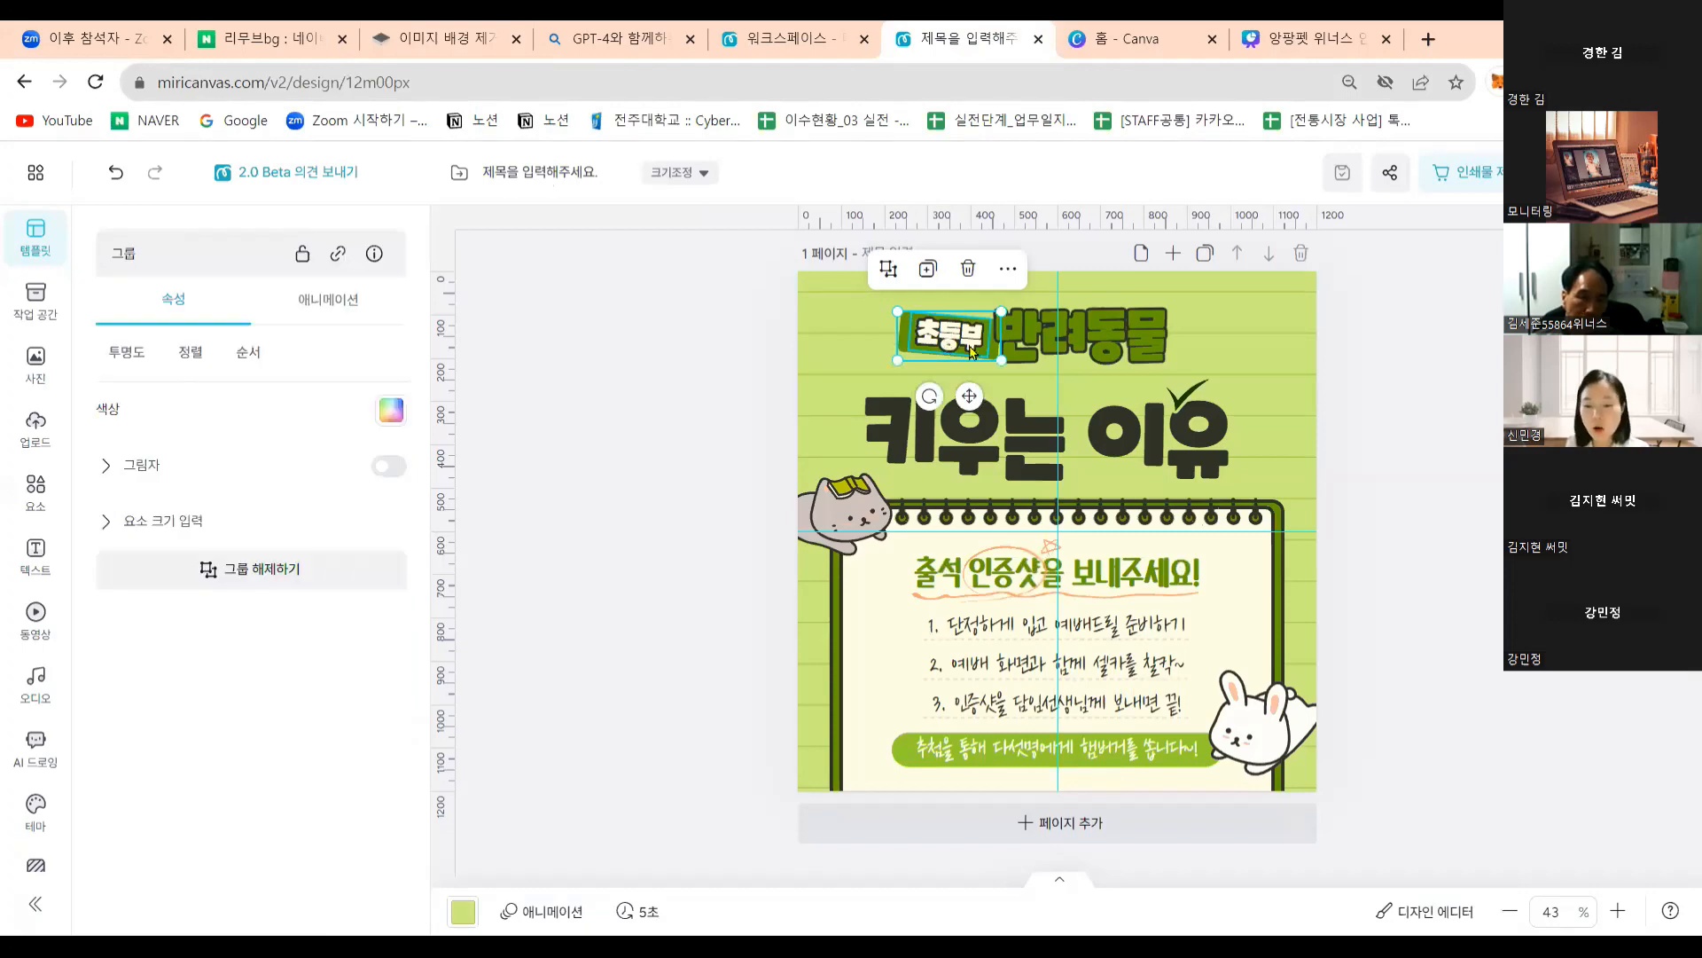
key("Delete")
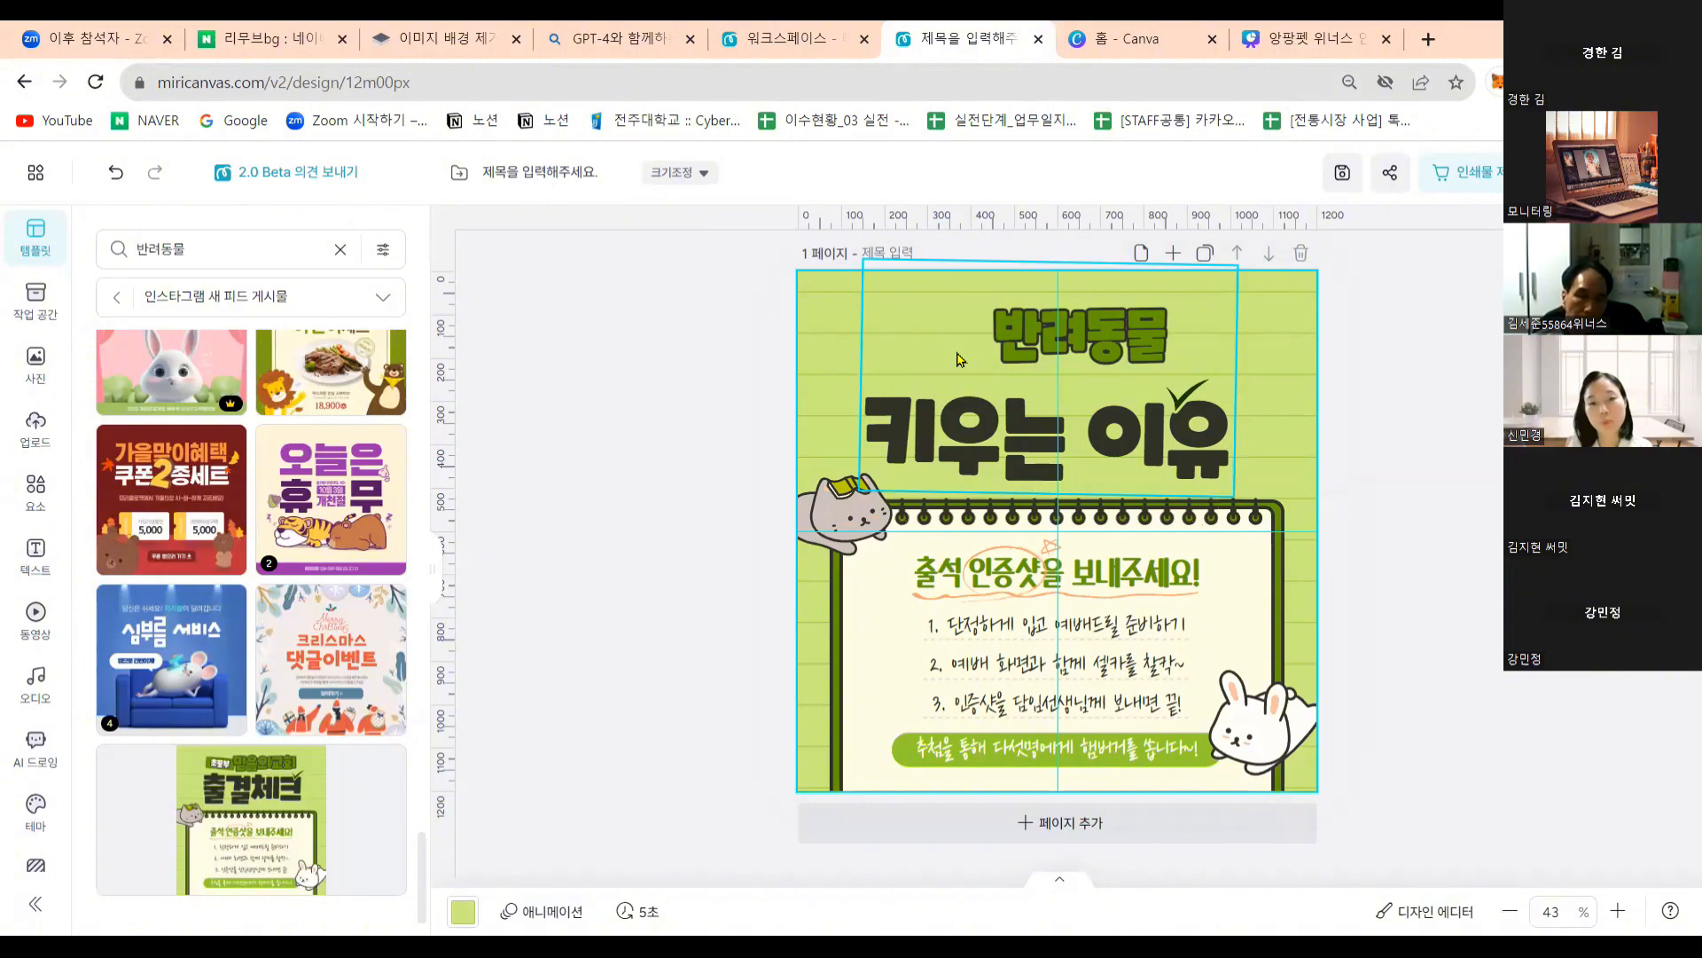
Add the background-free 앙팡펫 logo from the uploaded files, shrink it and place it just before the 반려동물 heading.
left_click(40, 444)
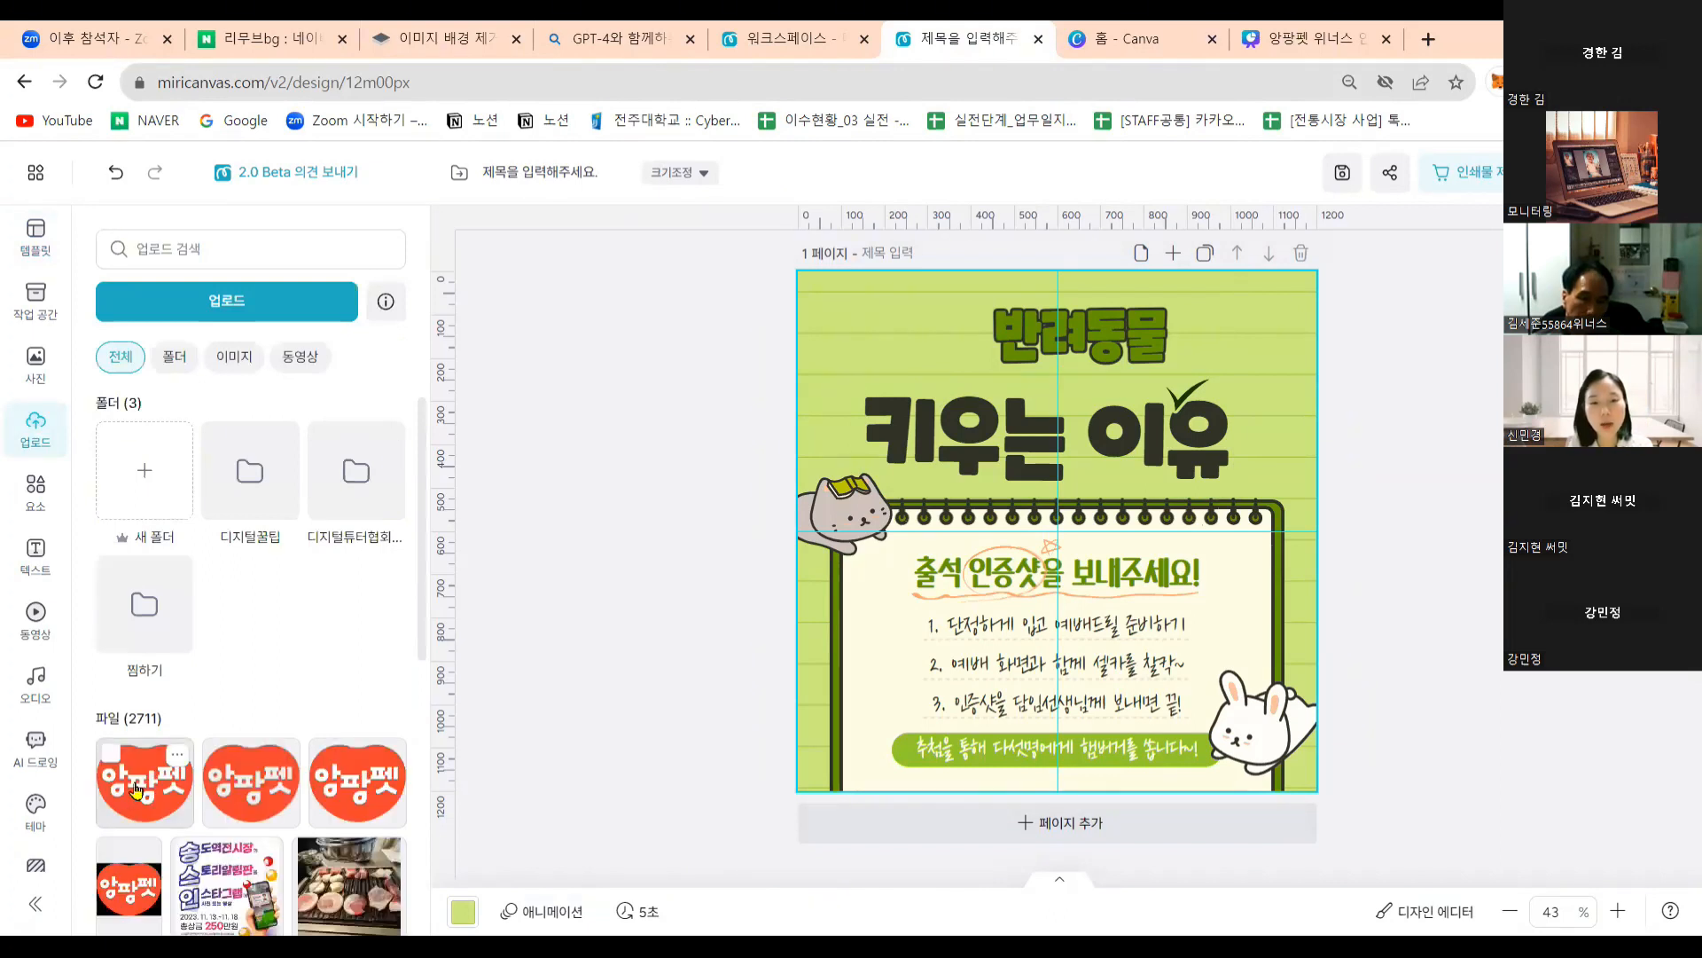
left_click_drag(1179, 547, 1179, 576)
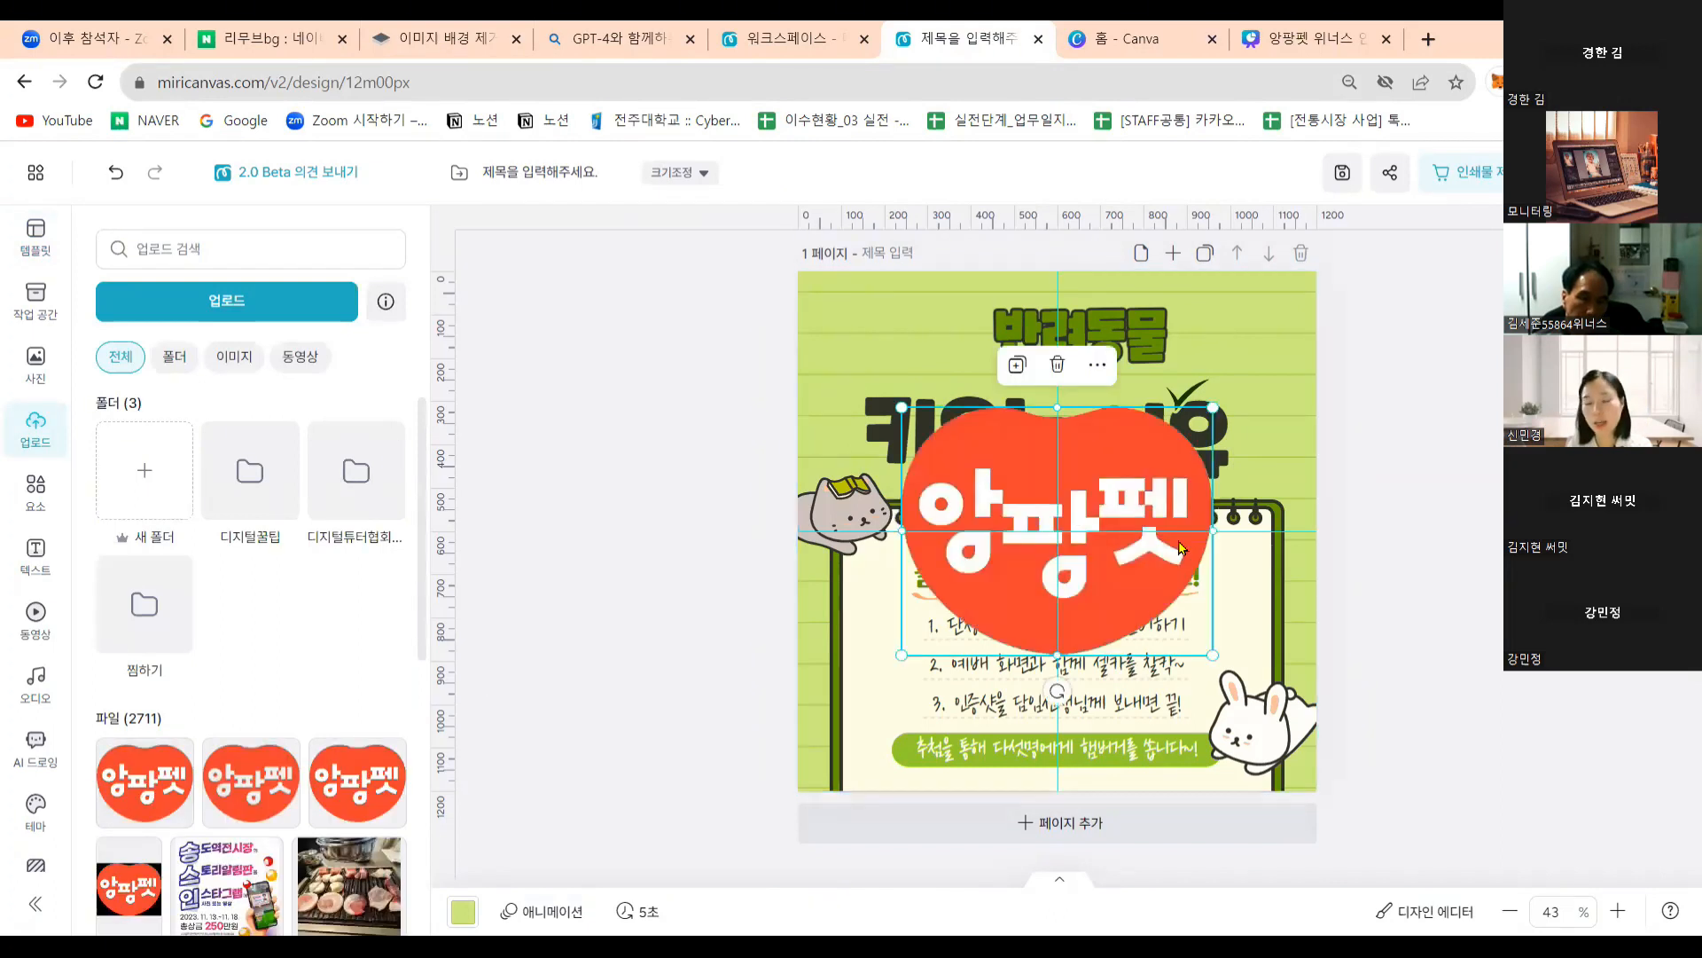
left_click_drag(1210, 654, 1015, 498)
left_click_drag(966, 452, 933, 343)
left_click(1316, 426)
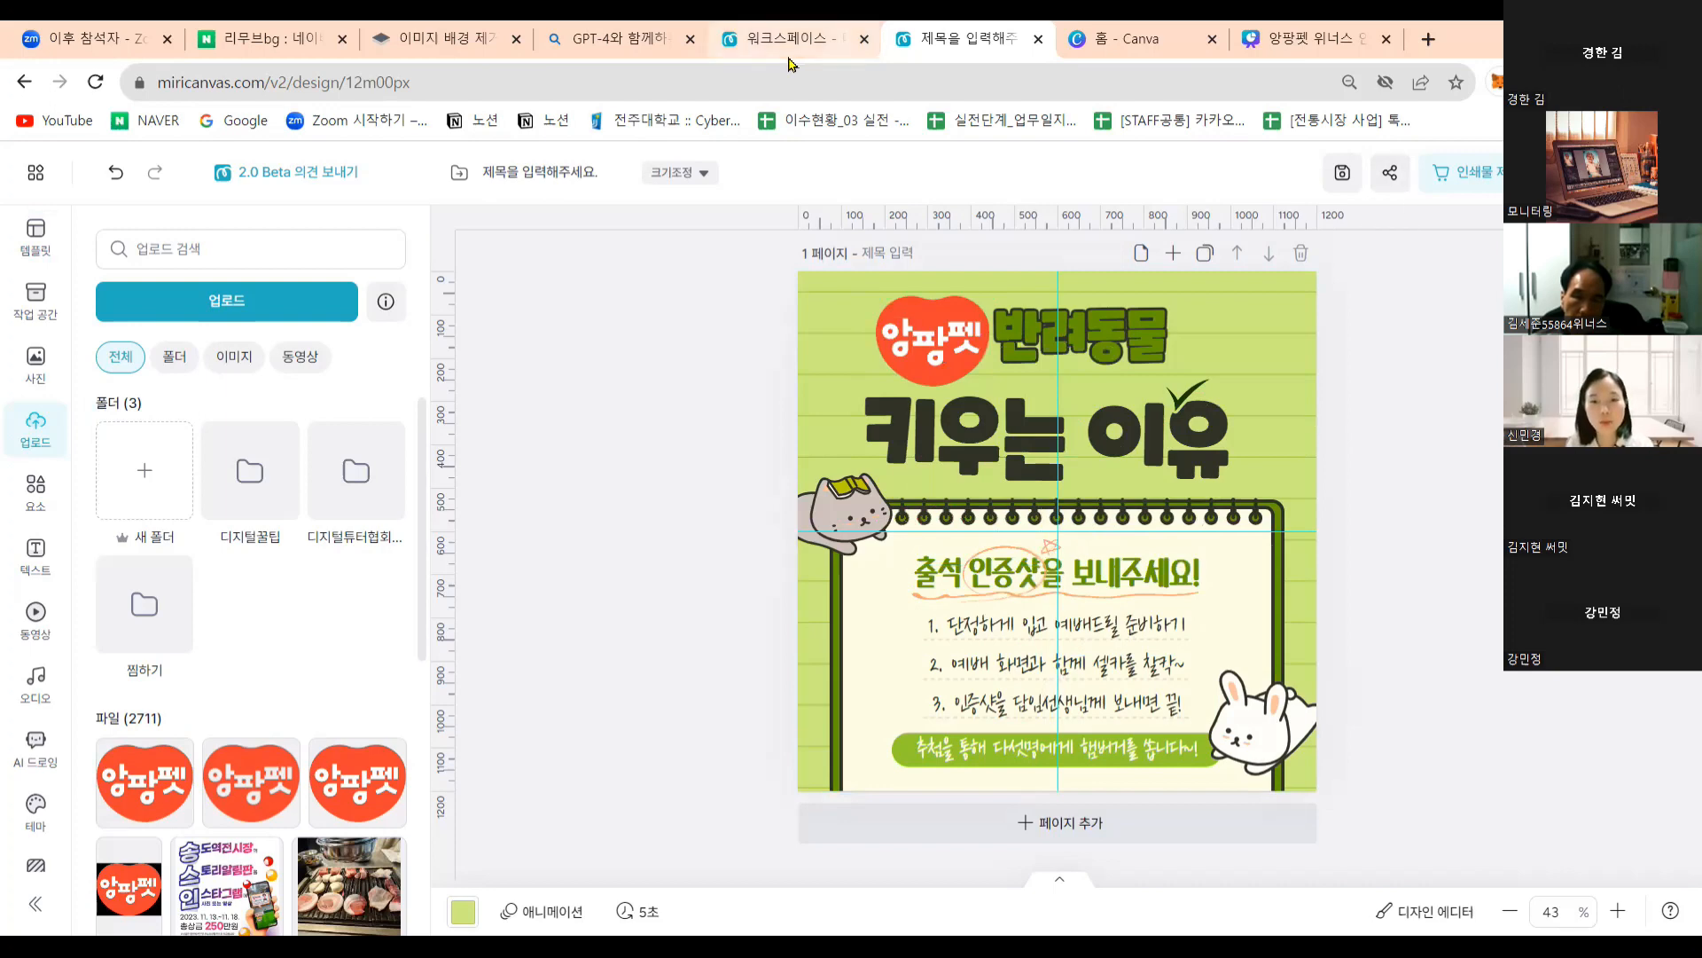
Switch to the Bing chat answer and copy the first reason's title, 스트레스 감소.
mouse_move(639, 44)
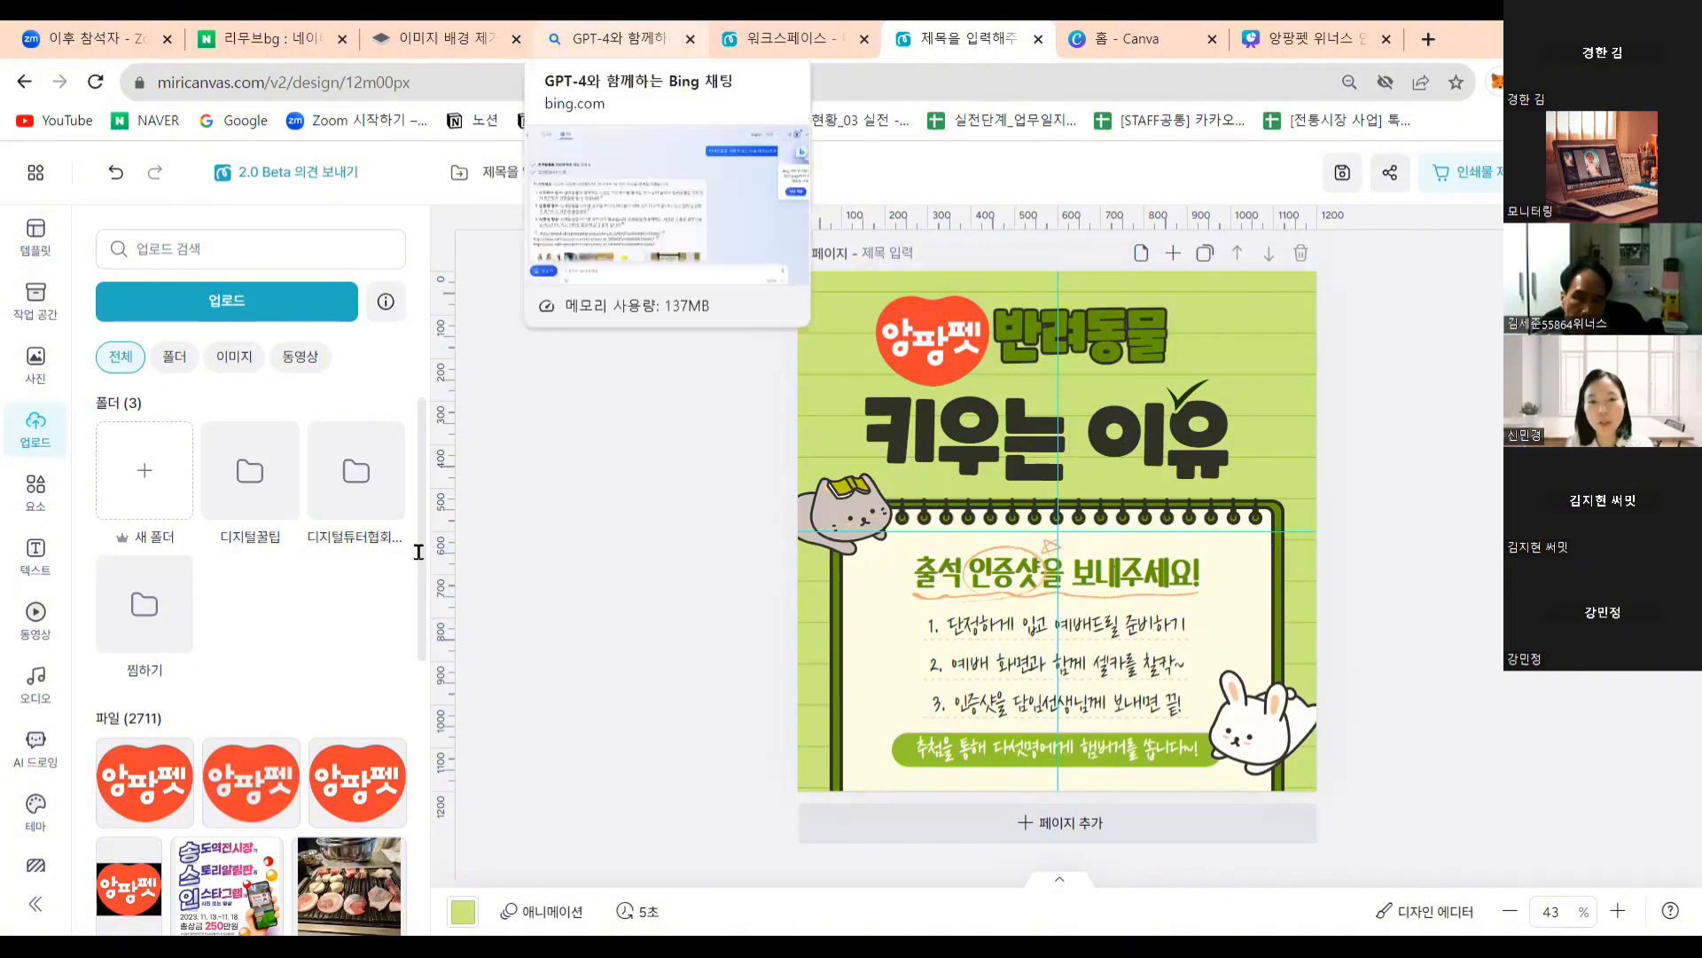
left_click(638, 43)
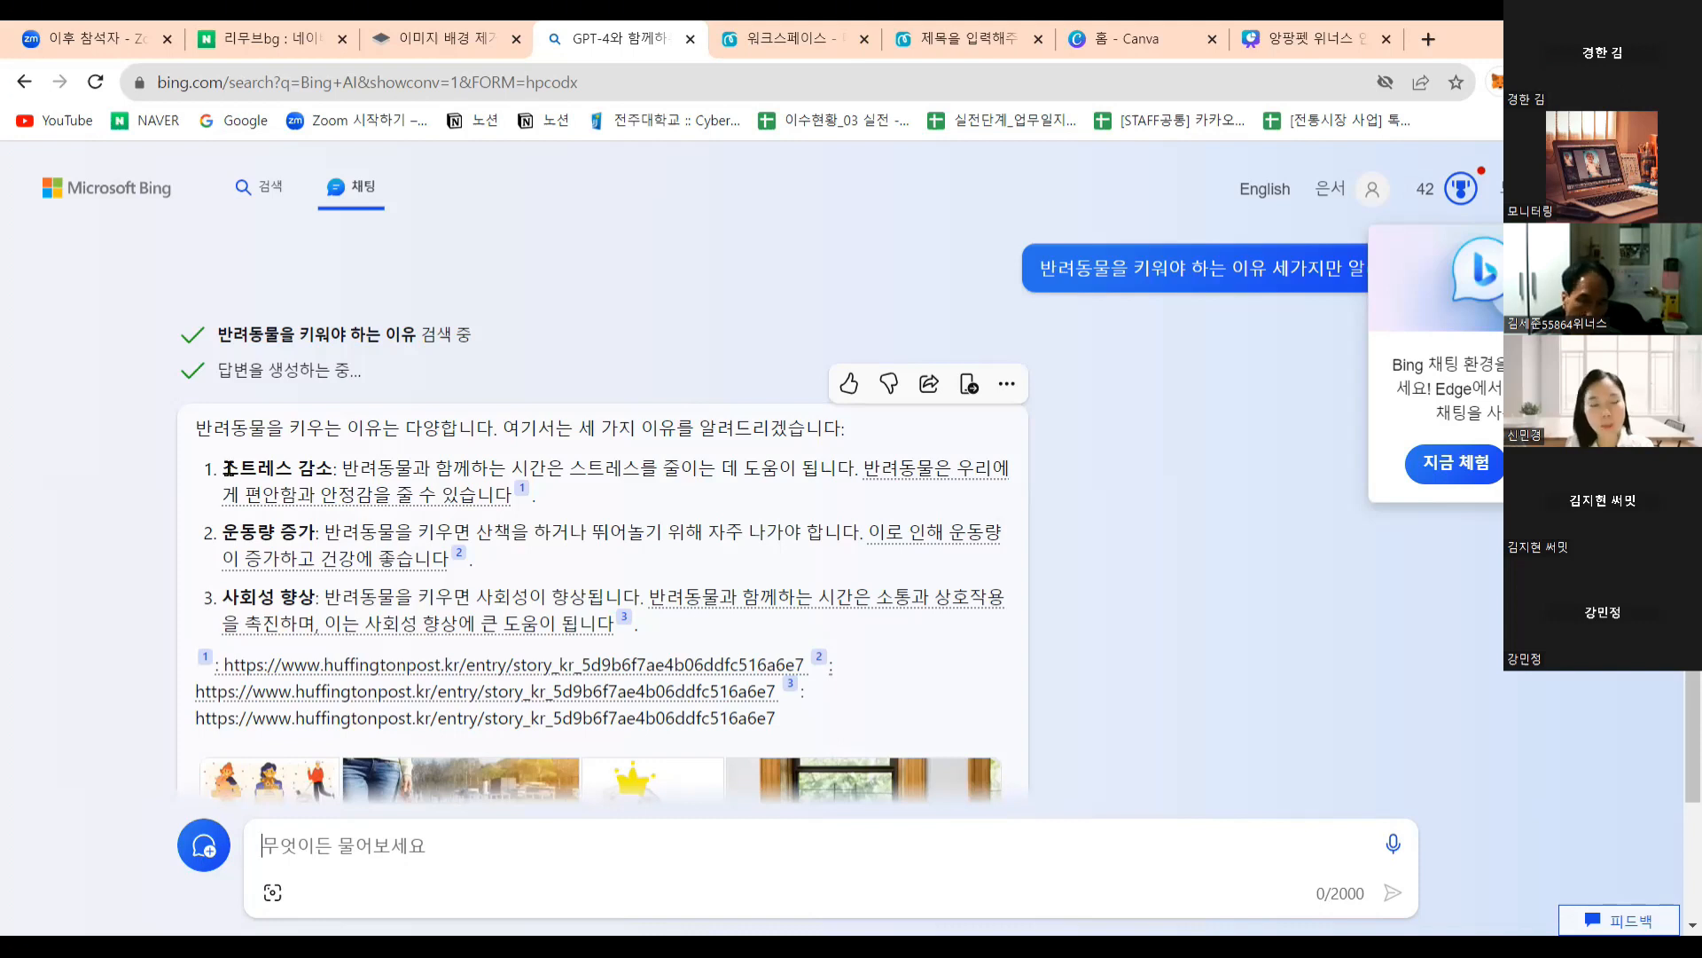
left_click_drag(223, 468, 324, 468)
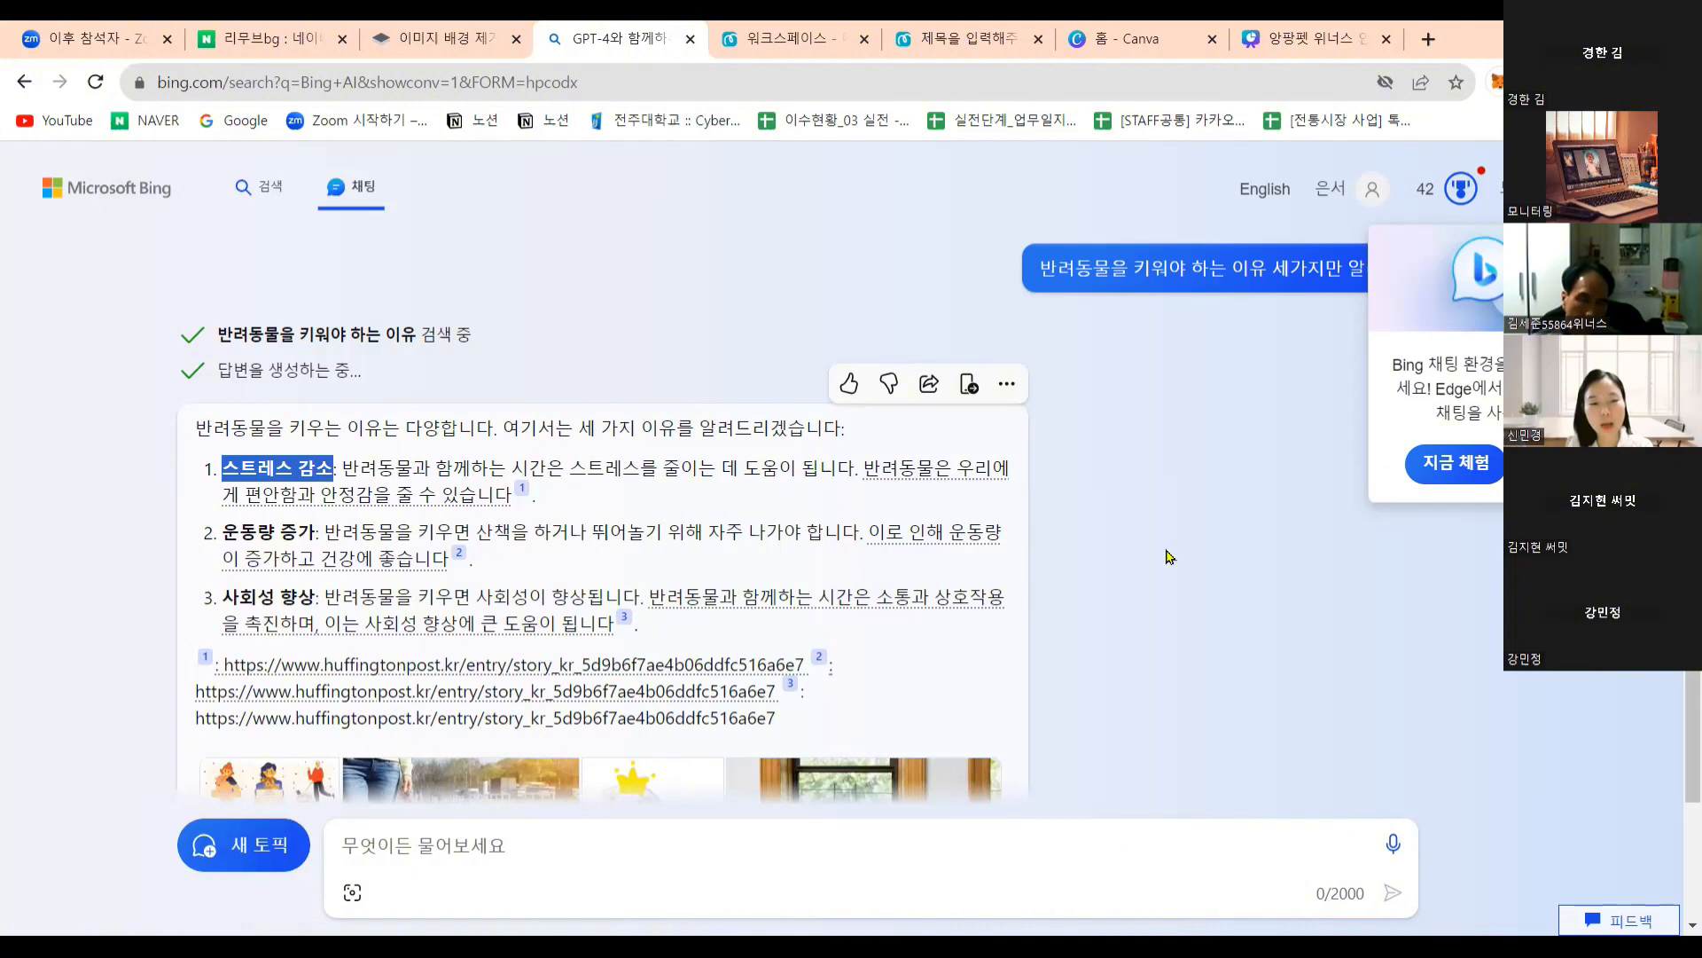
left_click(383, 512)
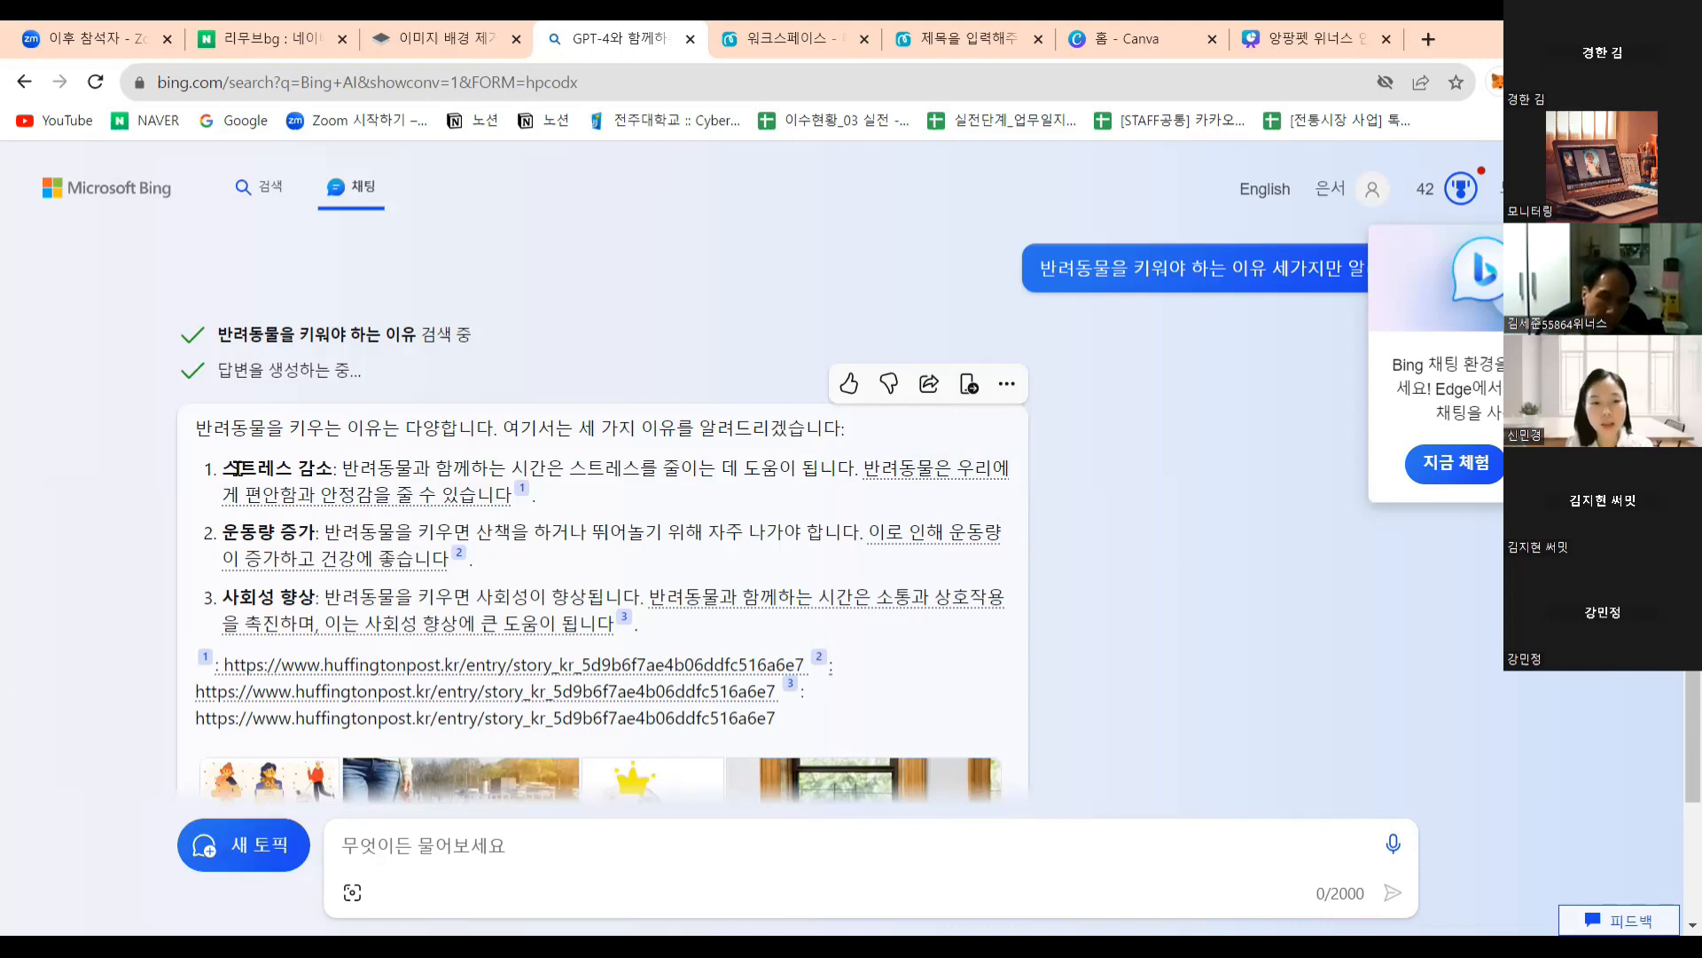
left_click_drag(222, 467, 327, 463)
key("ctrl+c")
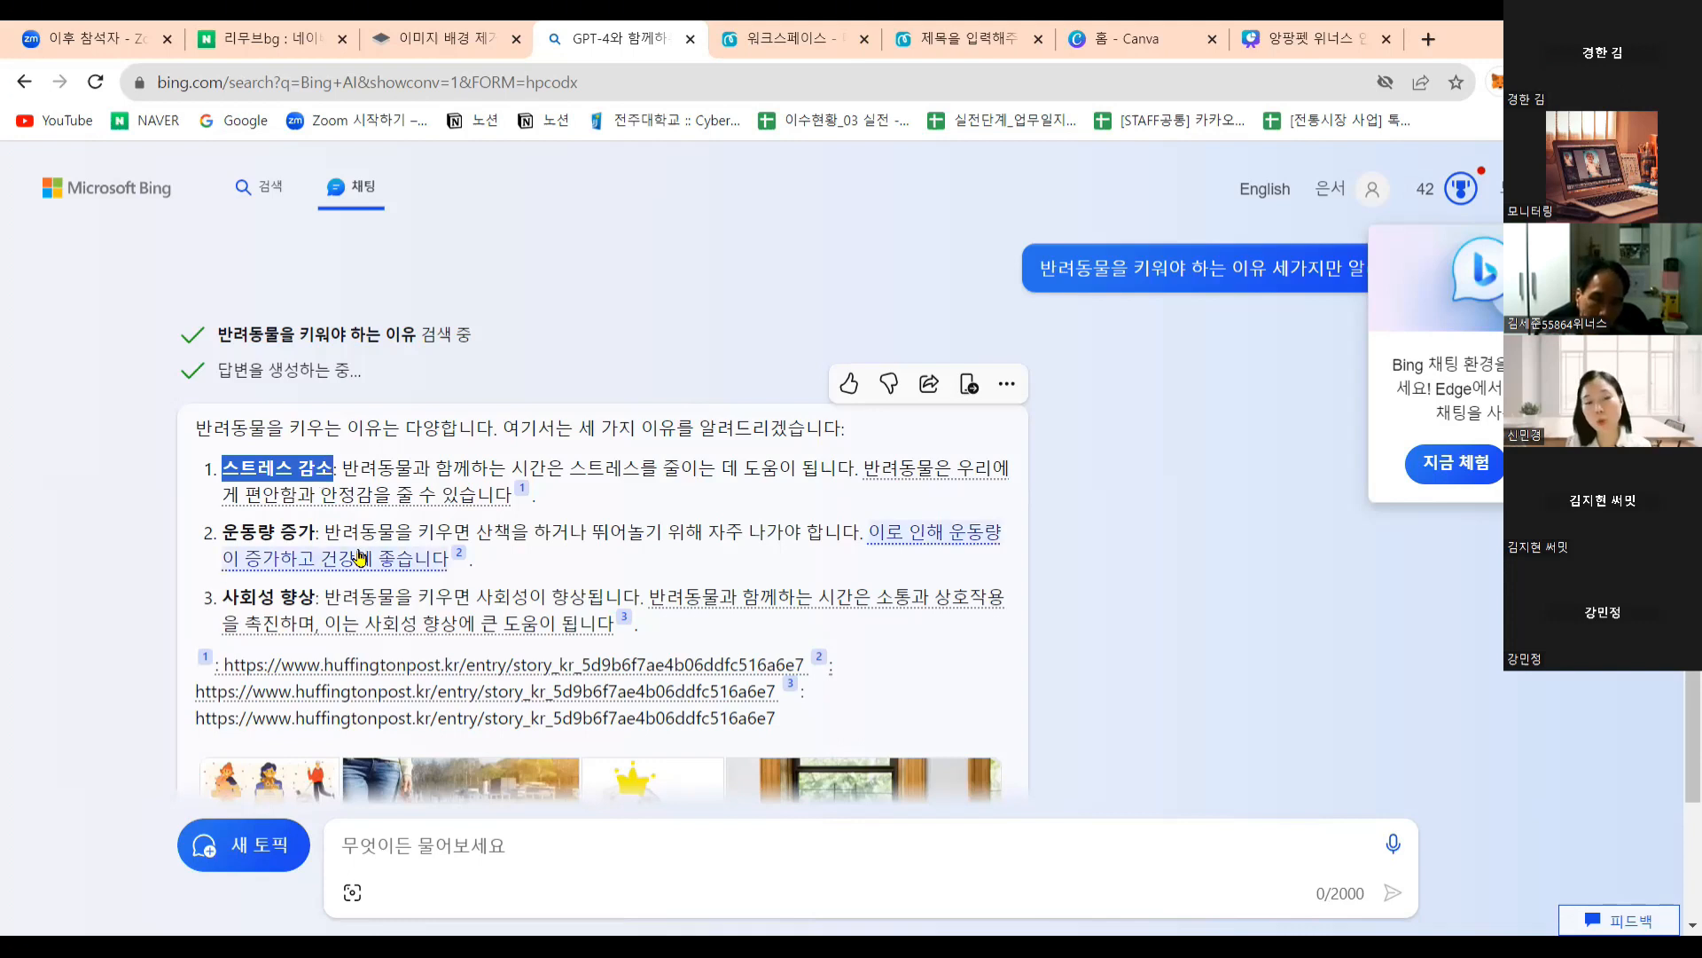
mouse_move(360, 557)
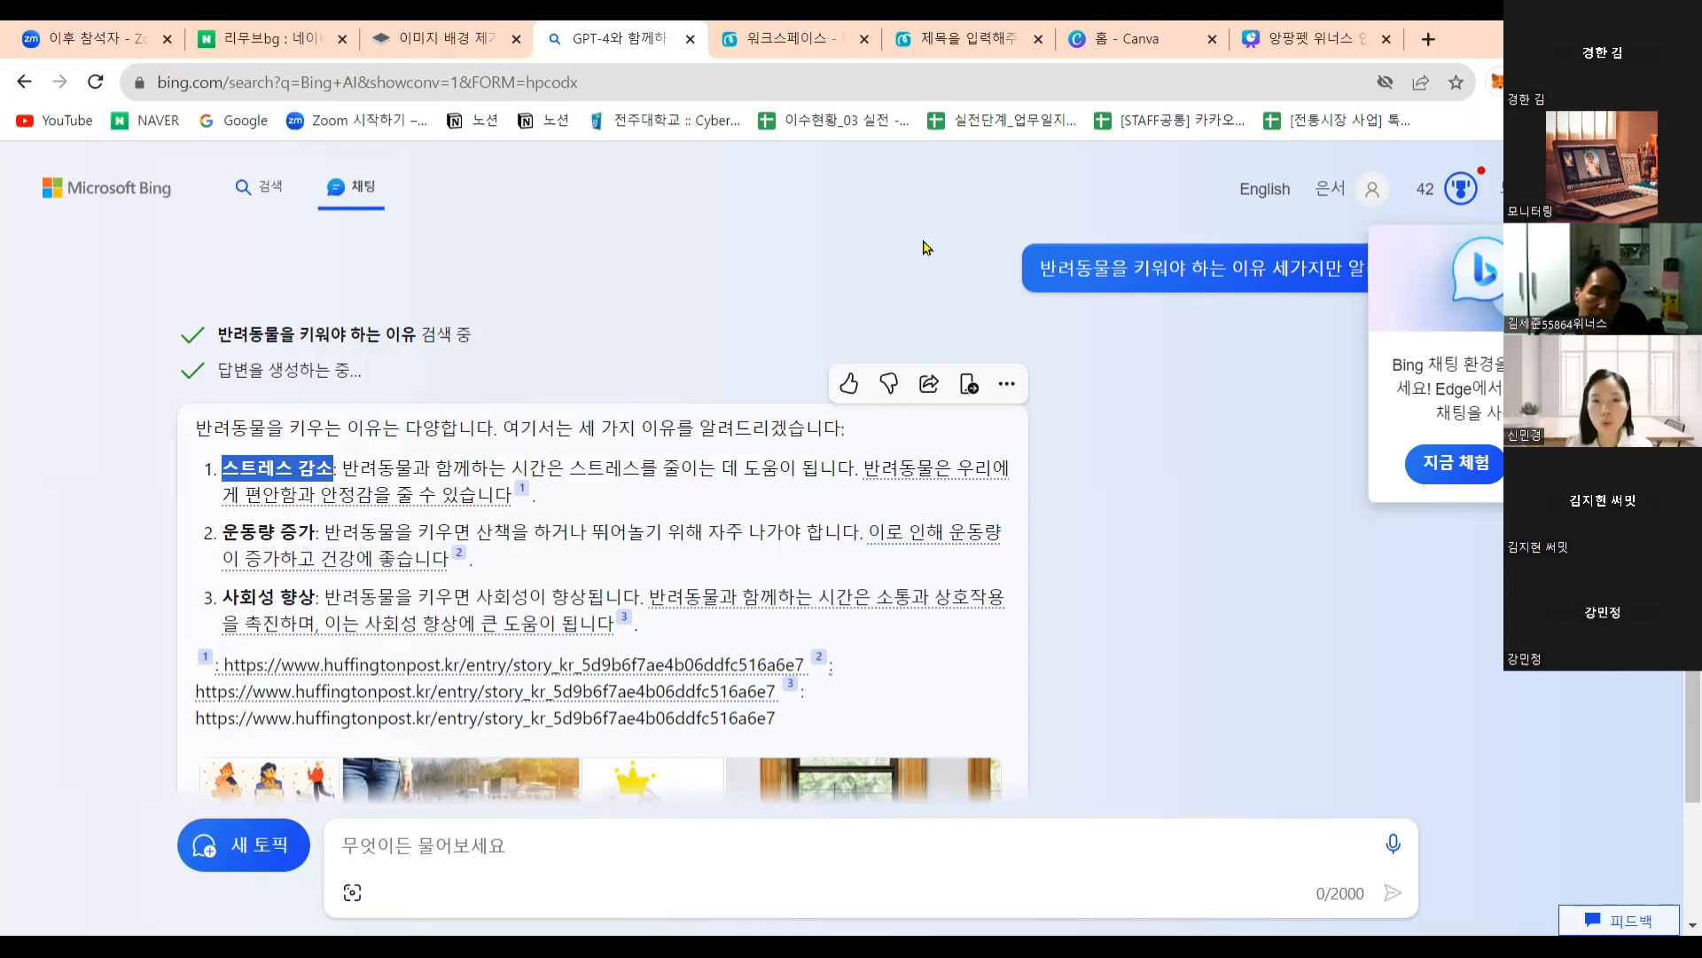
Return to the MiriCanvas design and replace the notepad heading 출석 인증샷을 보내주세요! with 스트레스 감소.
left_click(968, 39)
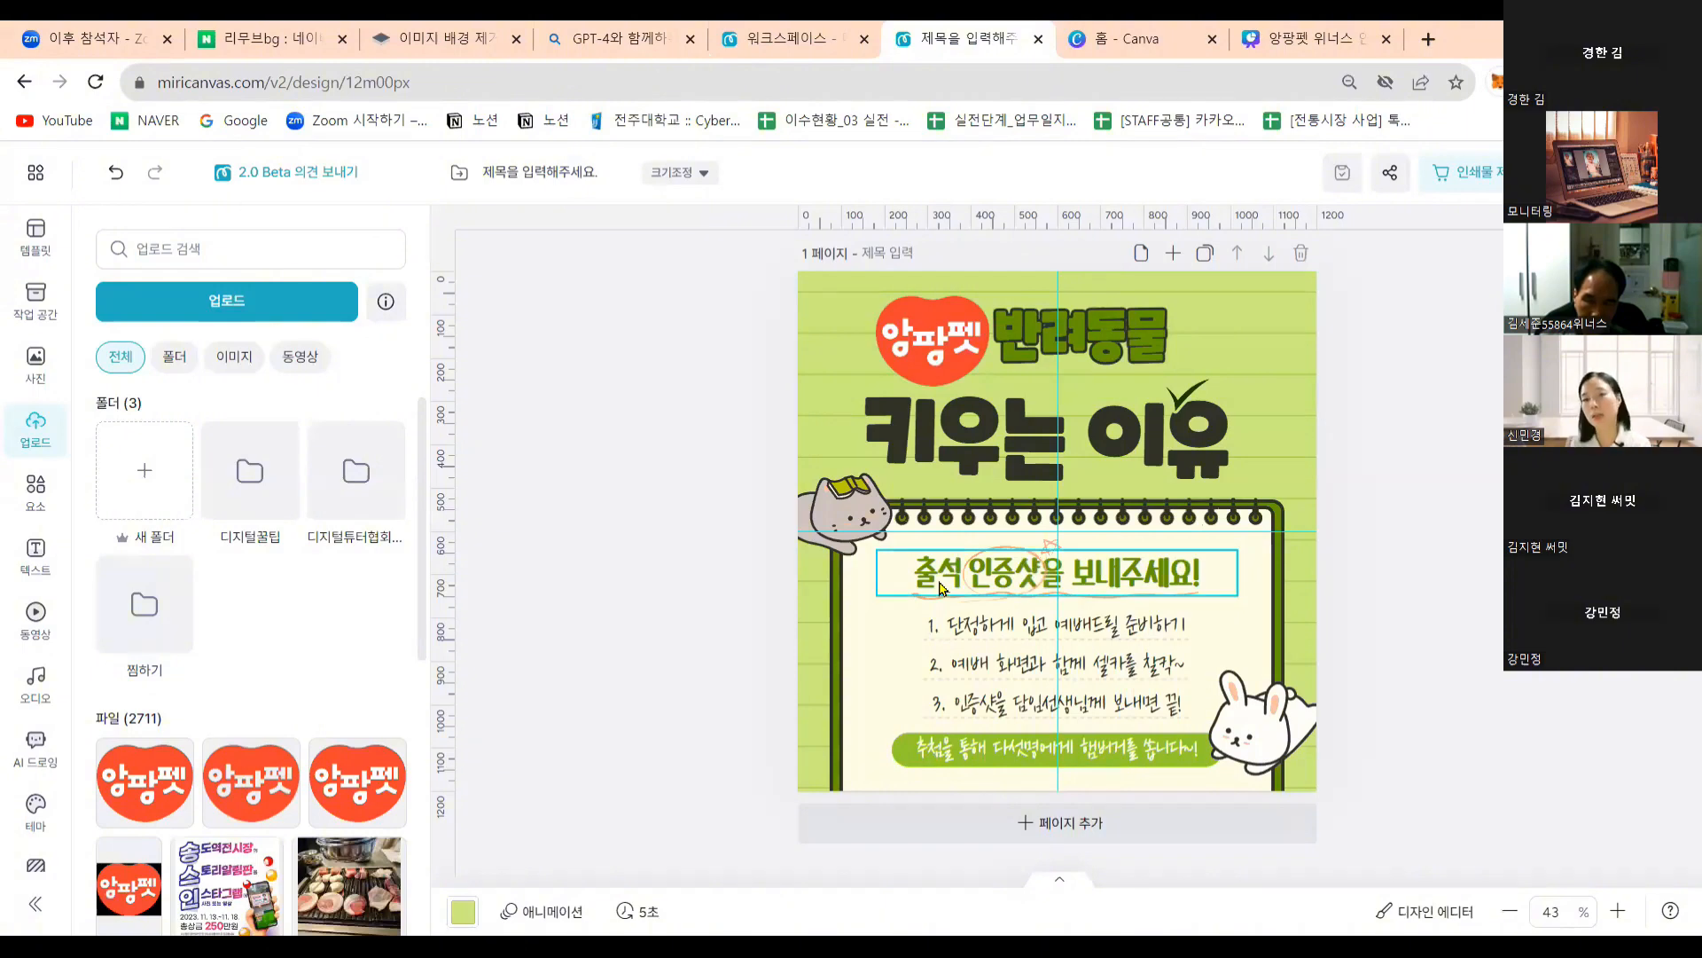
double_click(1108, 578)
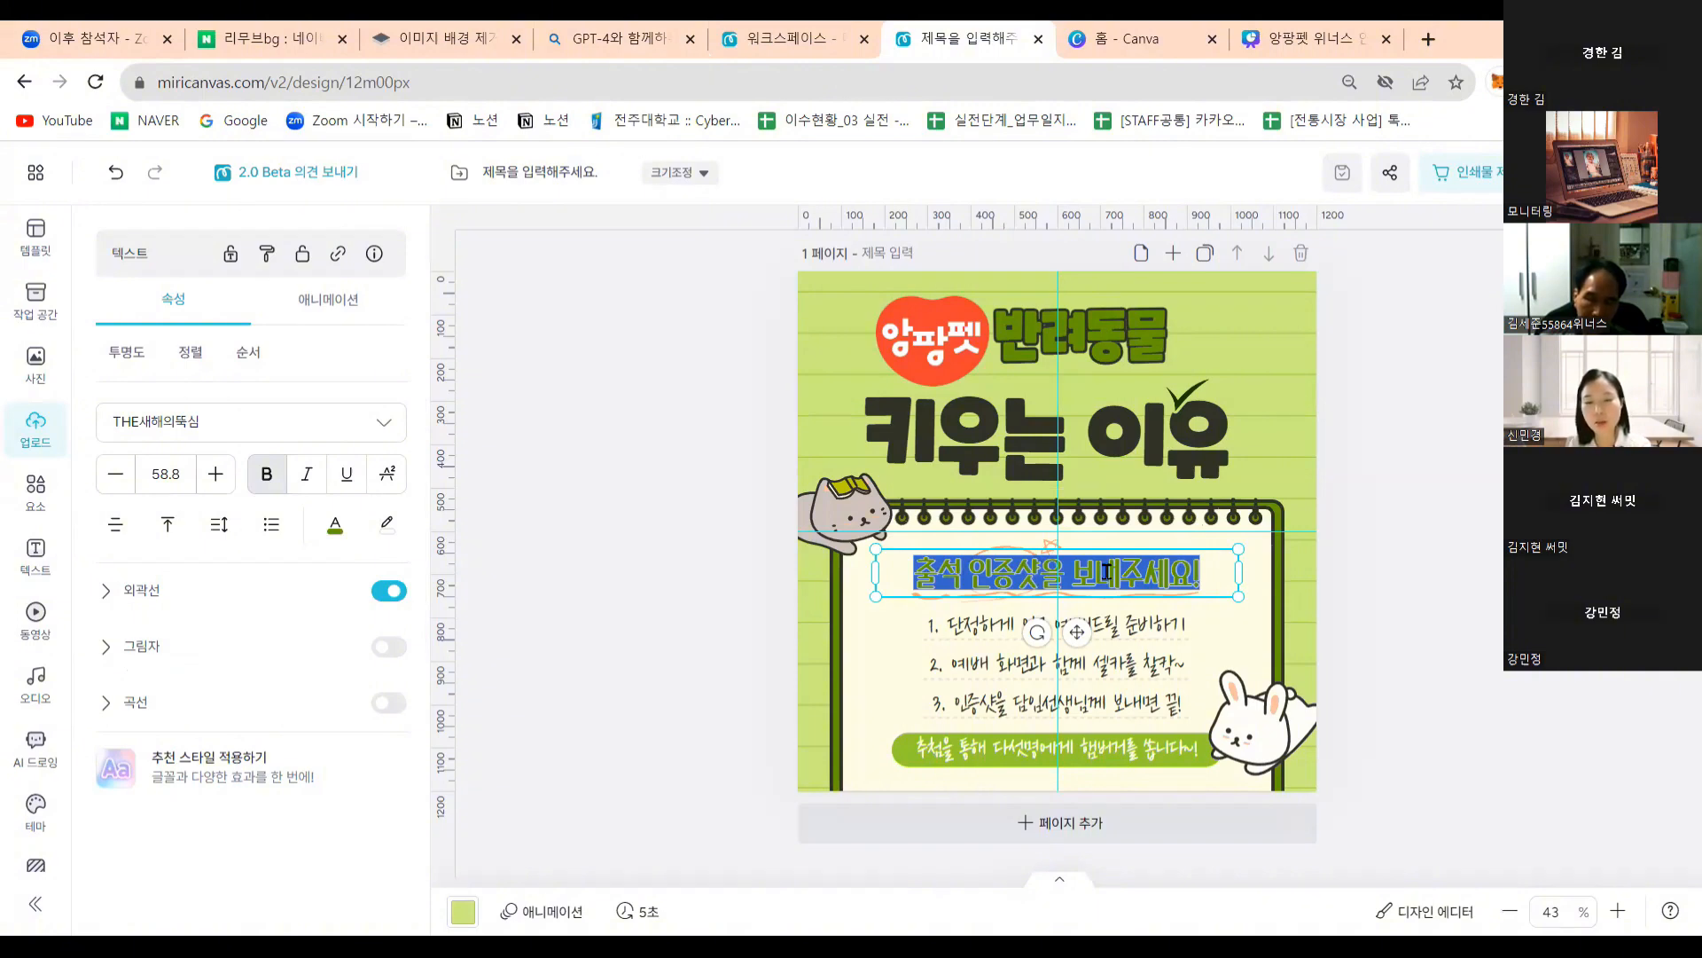
key("ctrl+v")
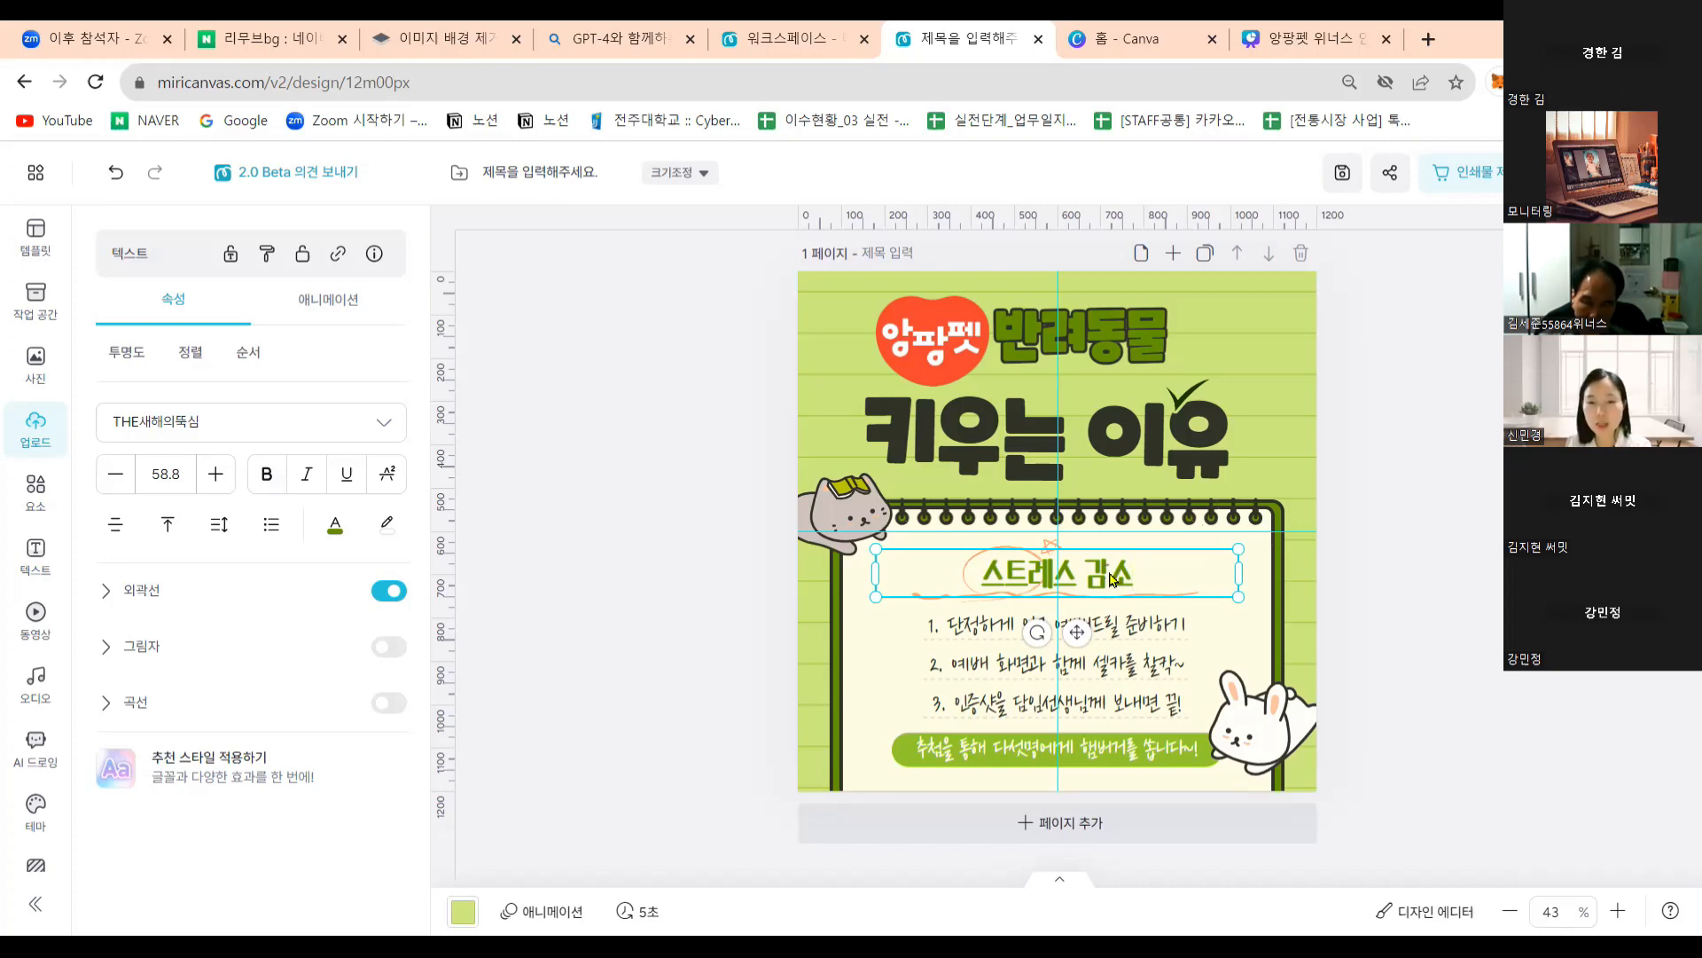
Switch to the Bing chat answer and copy the two-sentence description of the 스트레스 감소 reason.
left_click(585, 42)
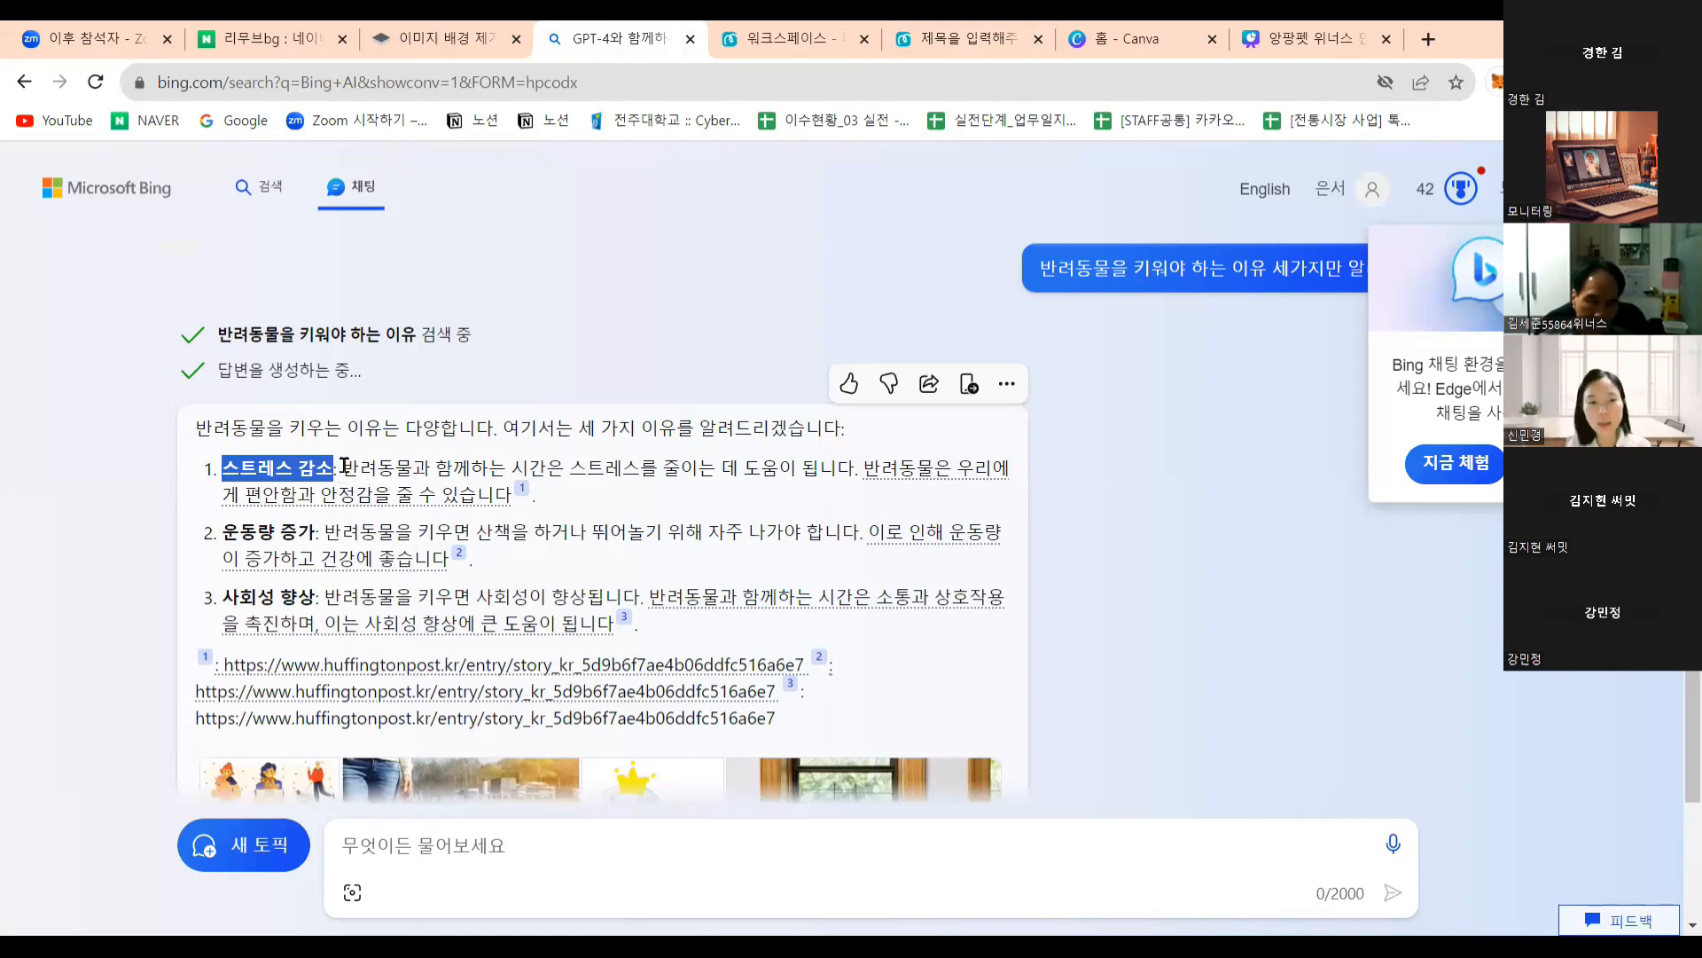
left_click_drag(344, 466, 511, 496)
key("ctrl+c")
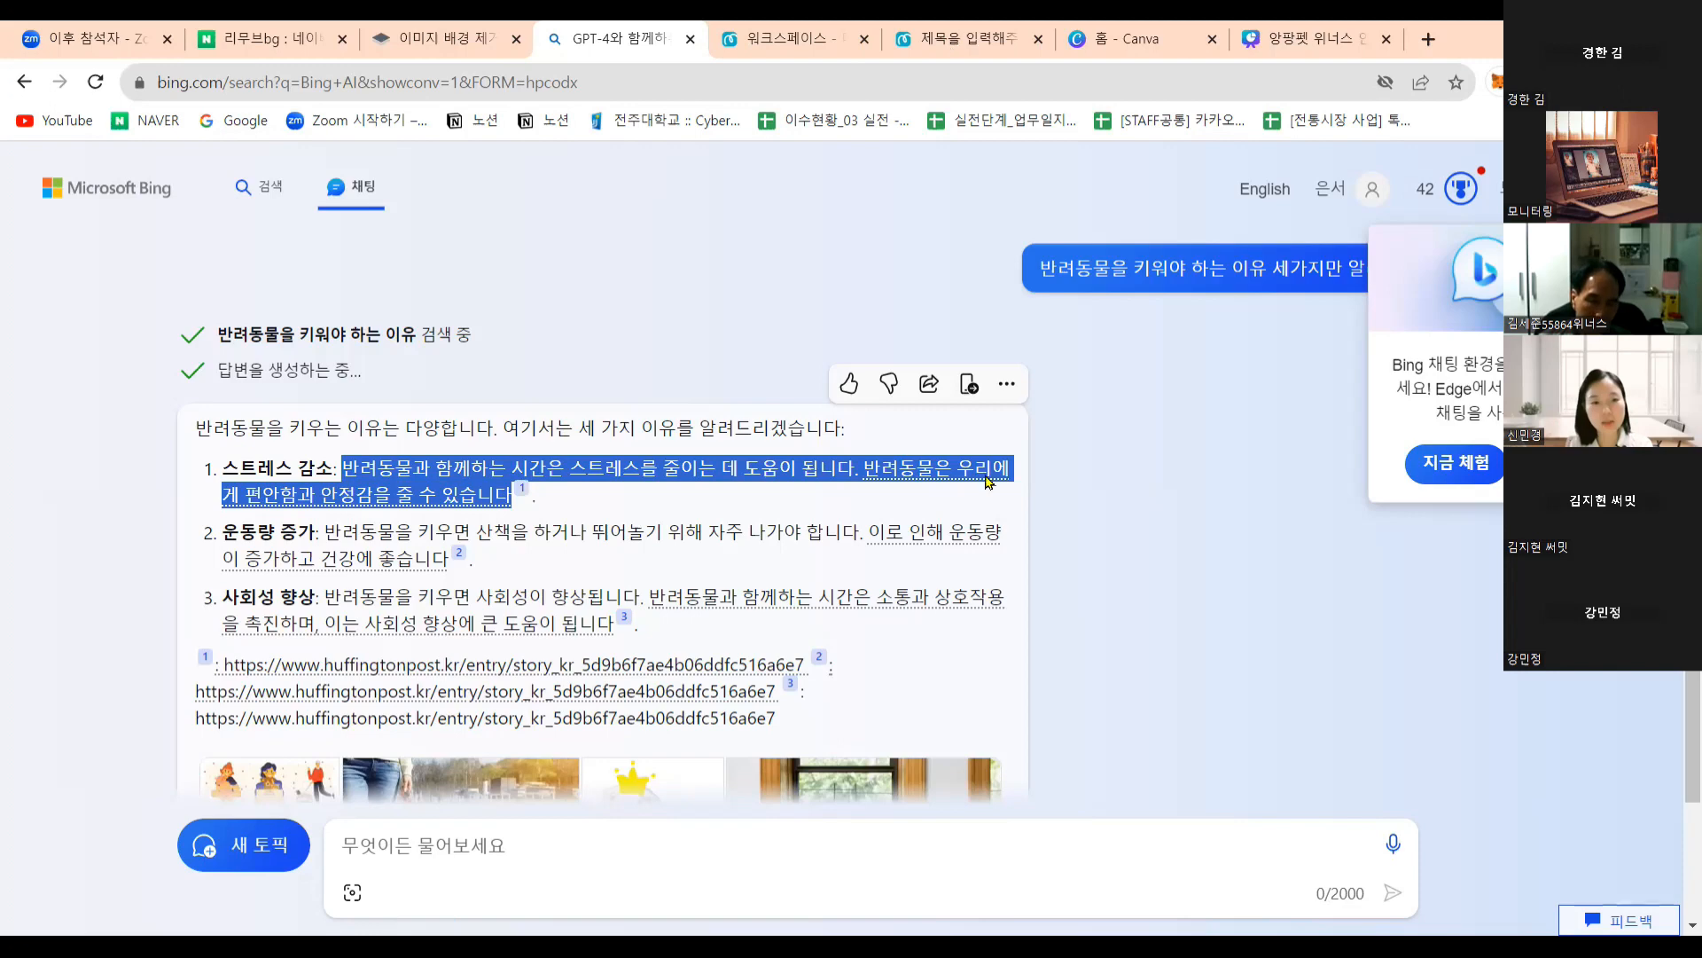
Return to the MiriCanvas design and replace the notepad's three numbered lines with the copied stress-reduction description.
key("ctrl+Tab")
key("ctrl+Tab")
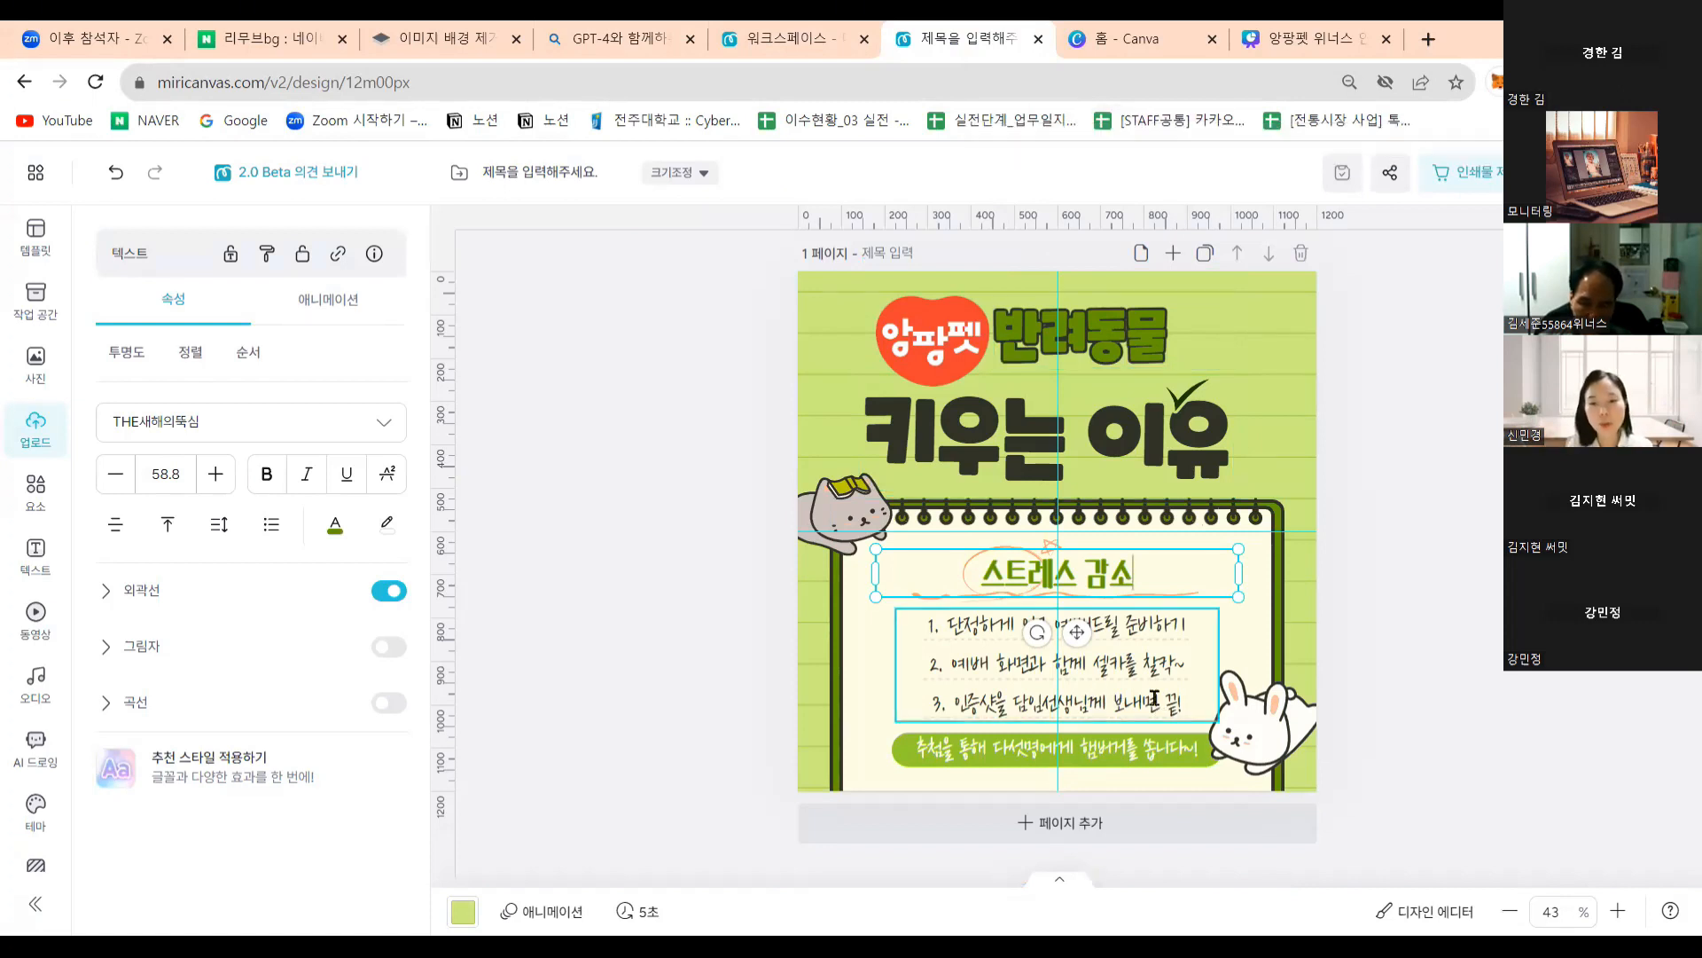
left_click(1155, 702)
double_click(1154, 699)
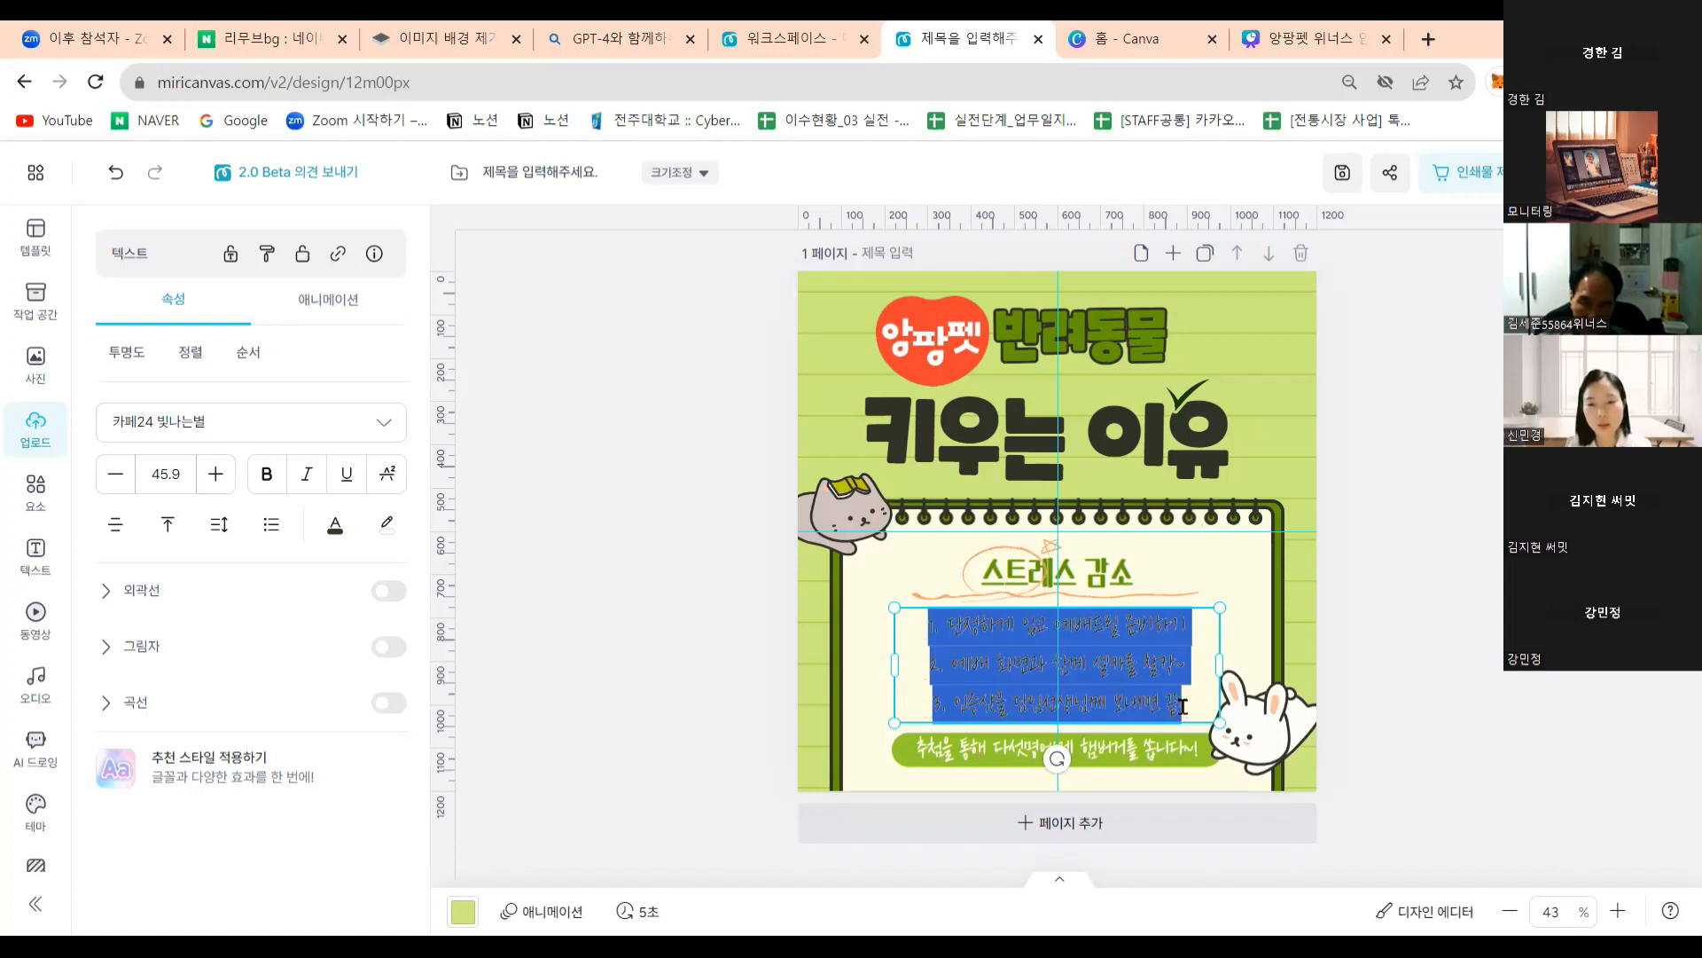
key("ctrl+v")
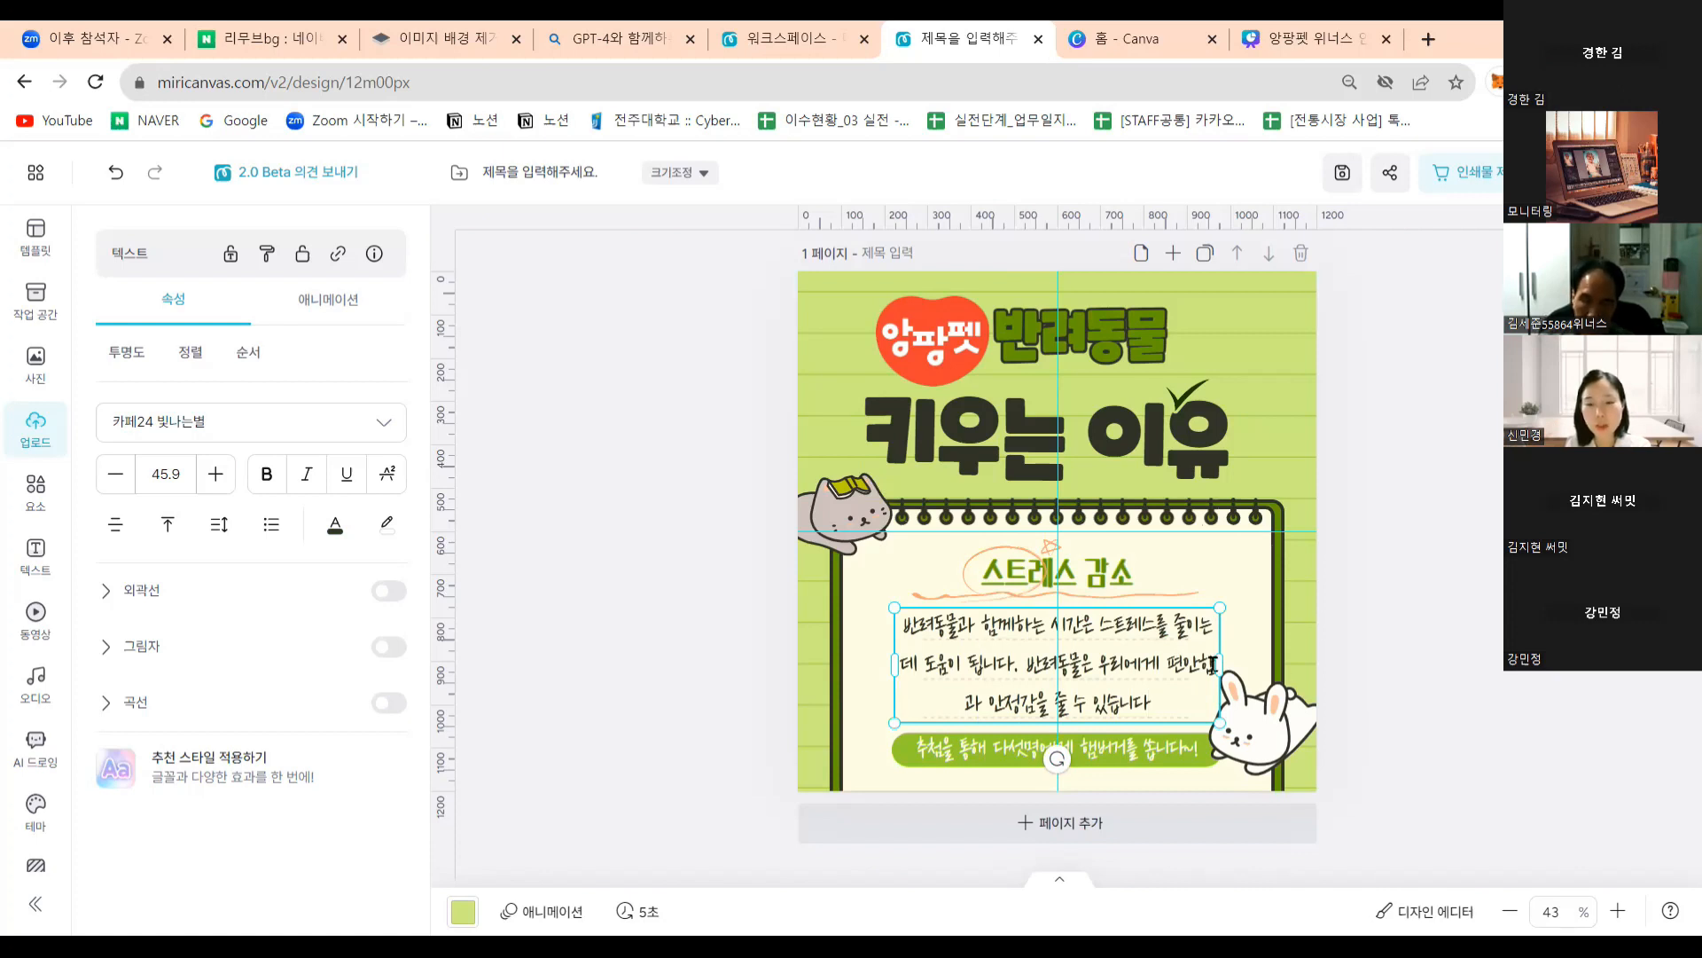
left_click(1341, 670)
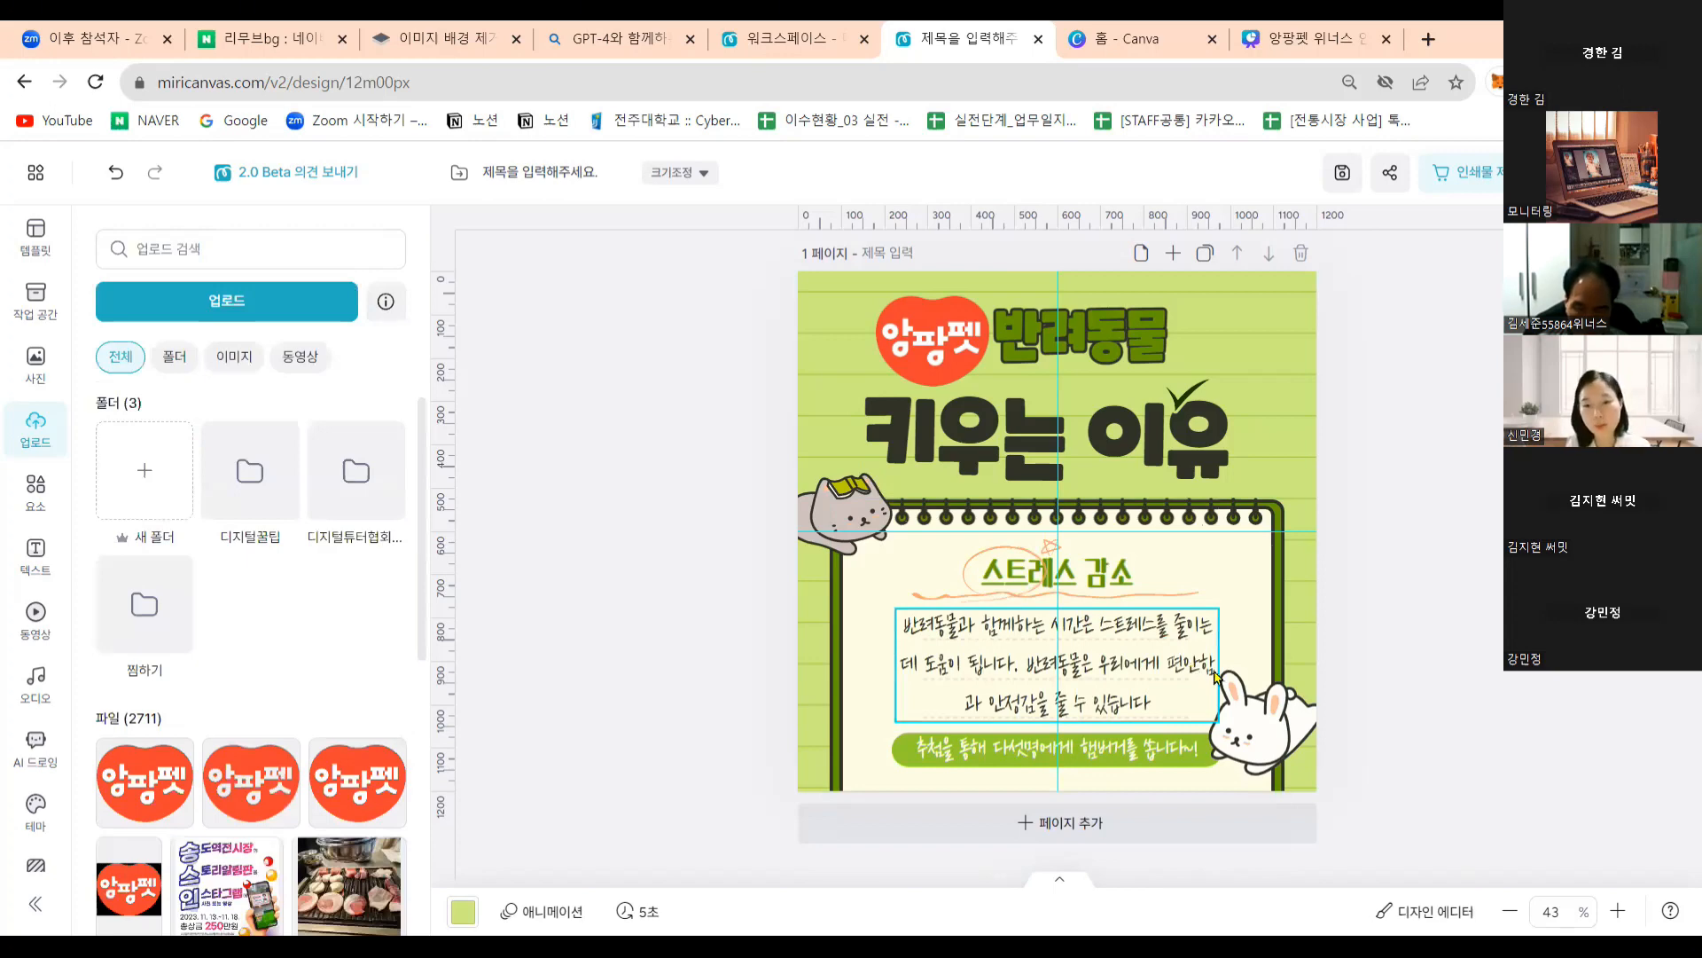
left_click(1209, 674)
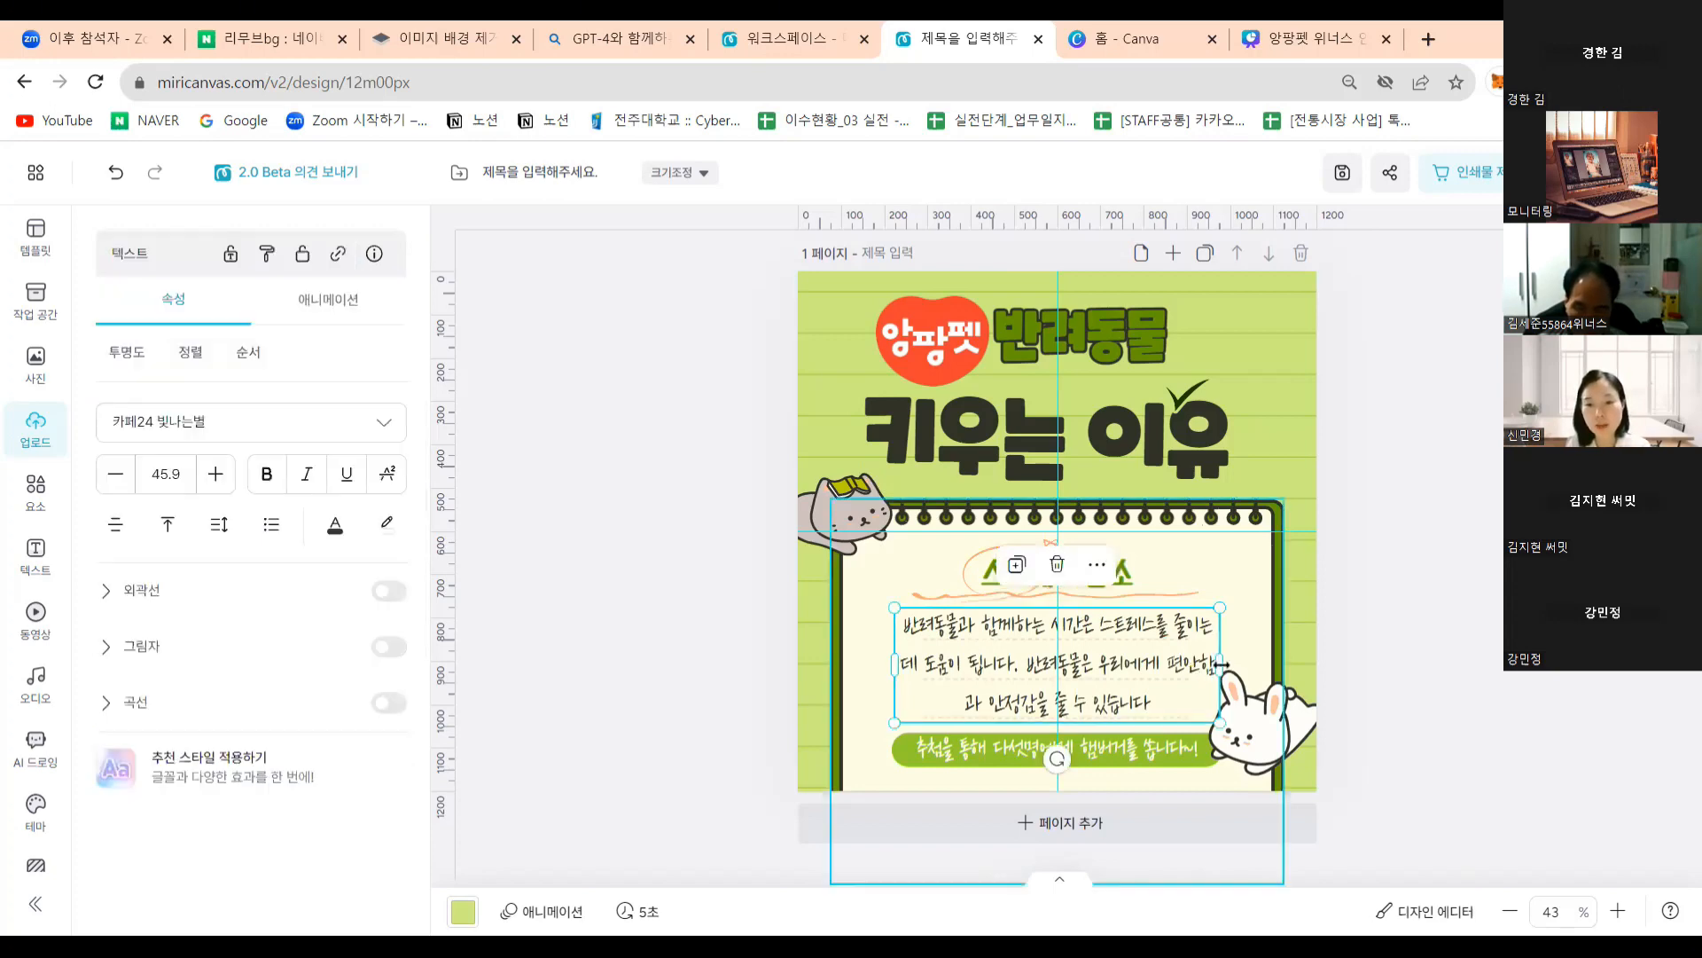
Widen the stress-reduction description's text box slightly so that 데 fits at the end of its first line.
left_click_drag(1220, 664, 1220, 665)
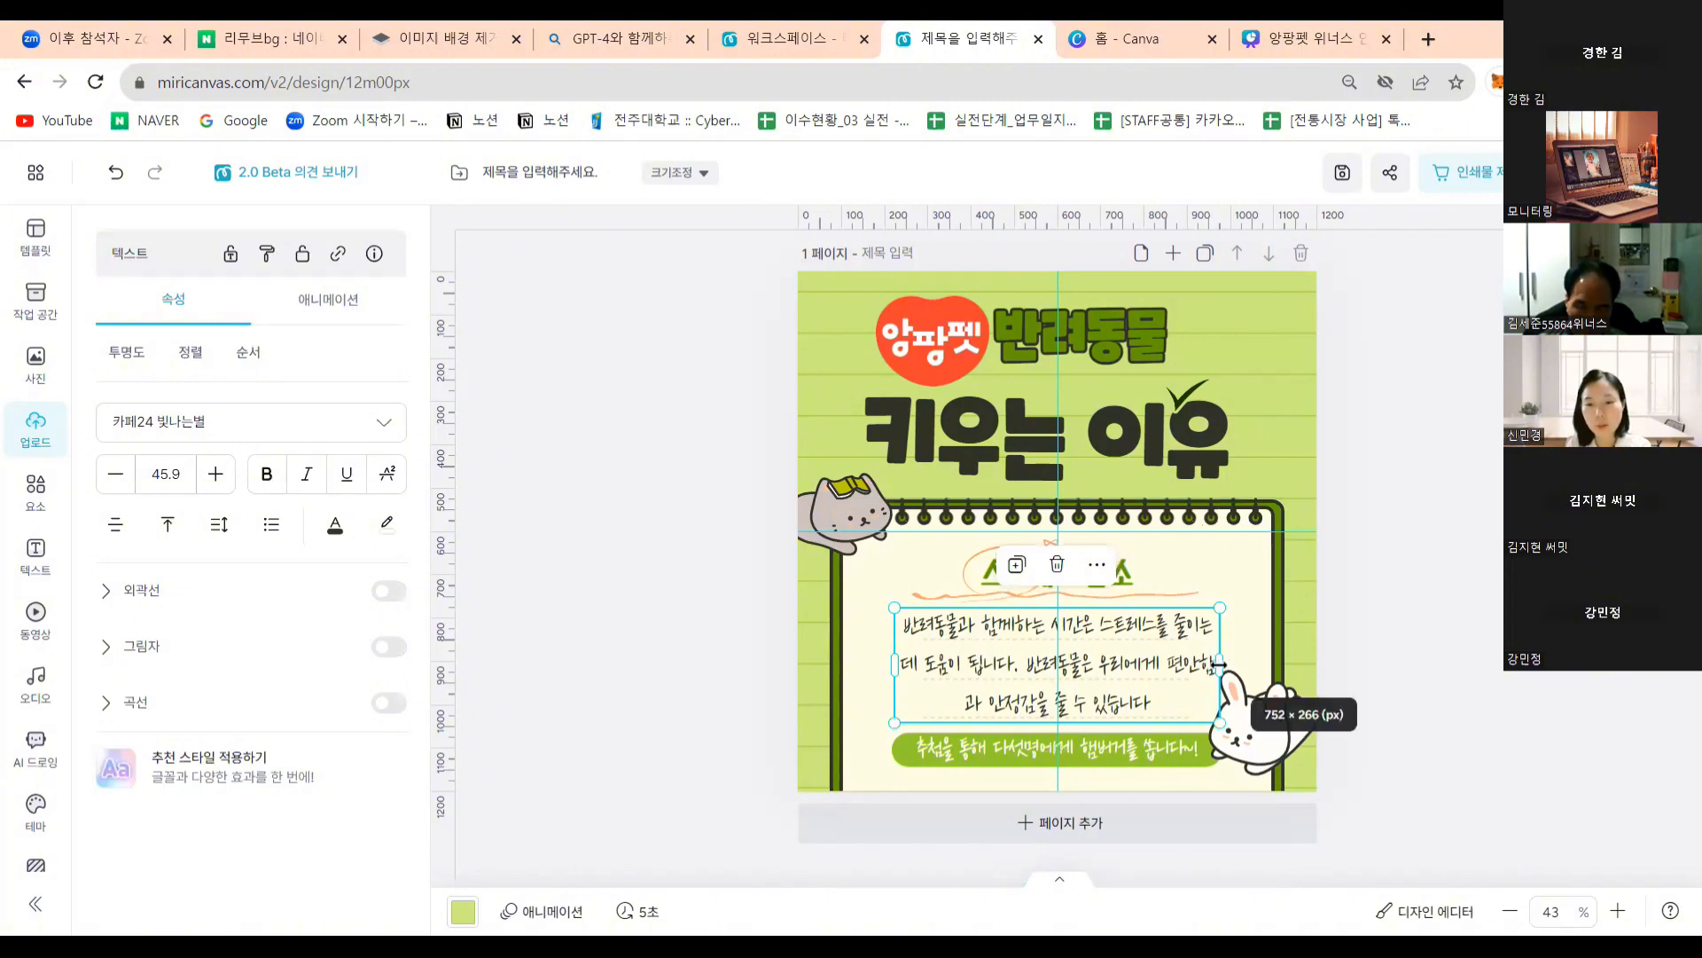
left_click(1220, 664)
left_click(1340, 664)
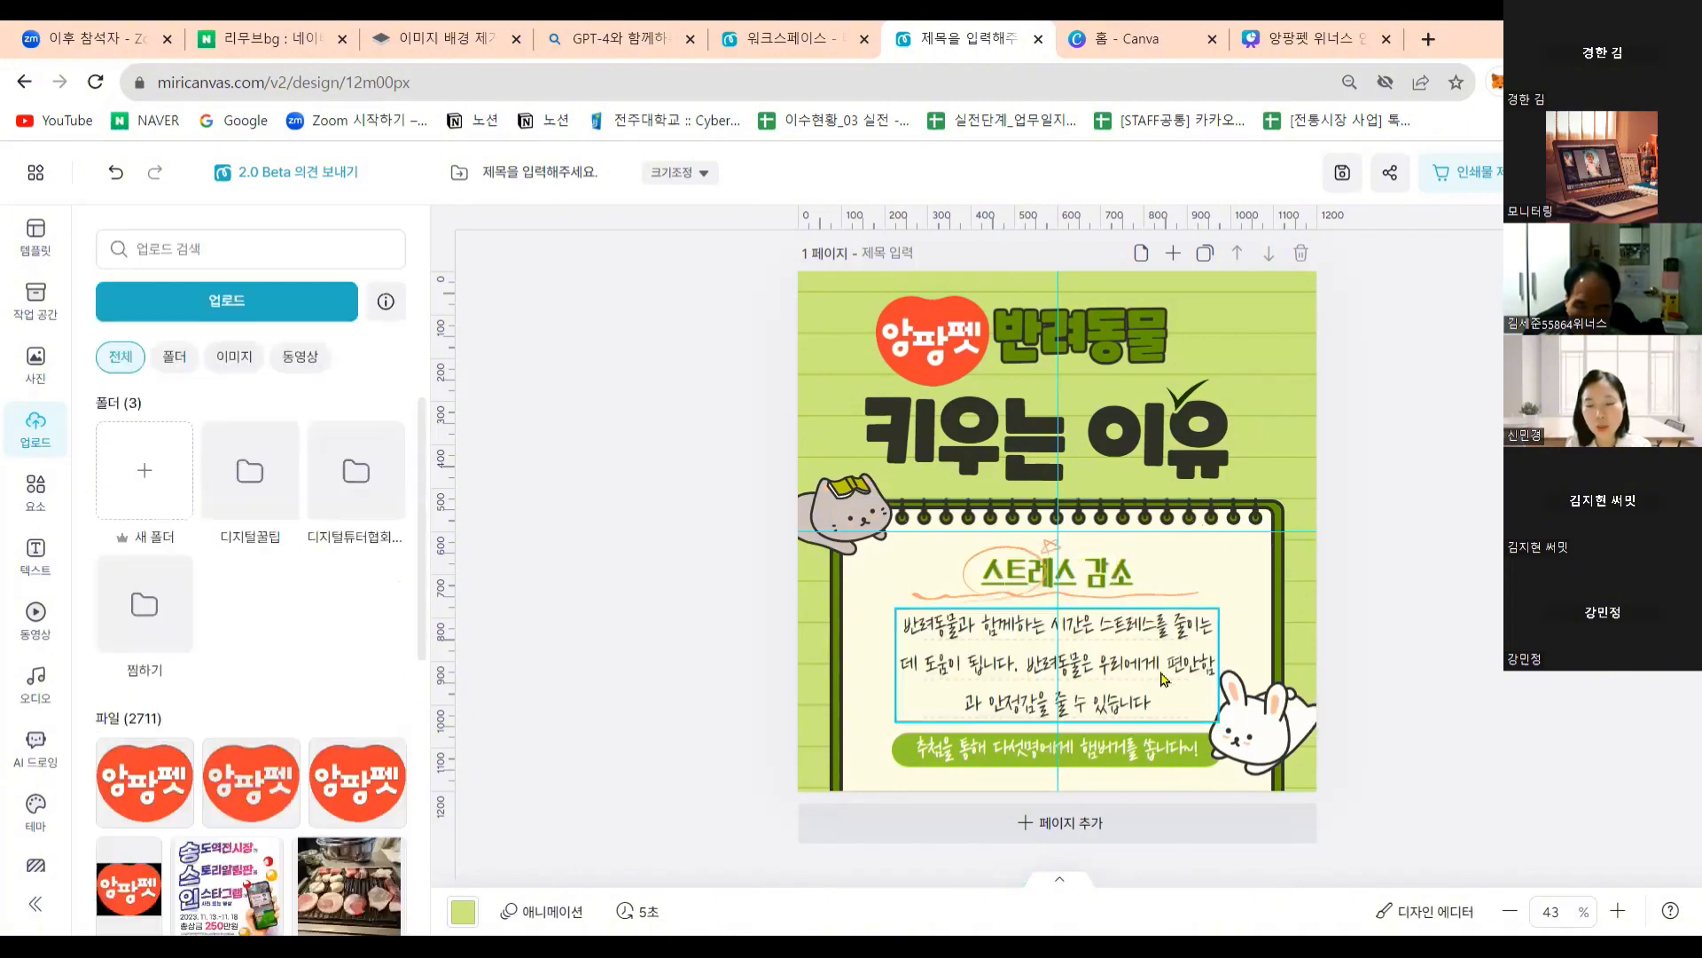
left_click(1164, 683)
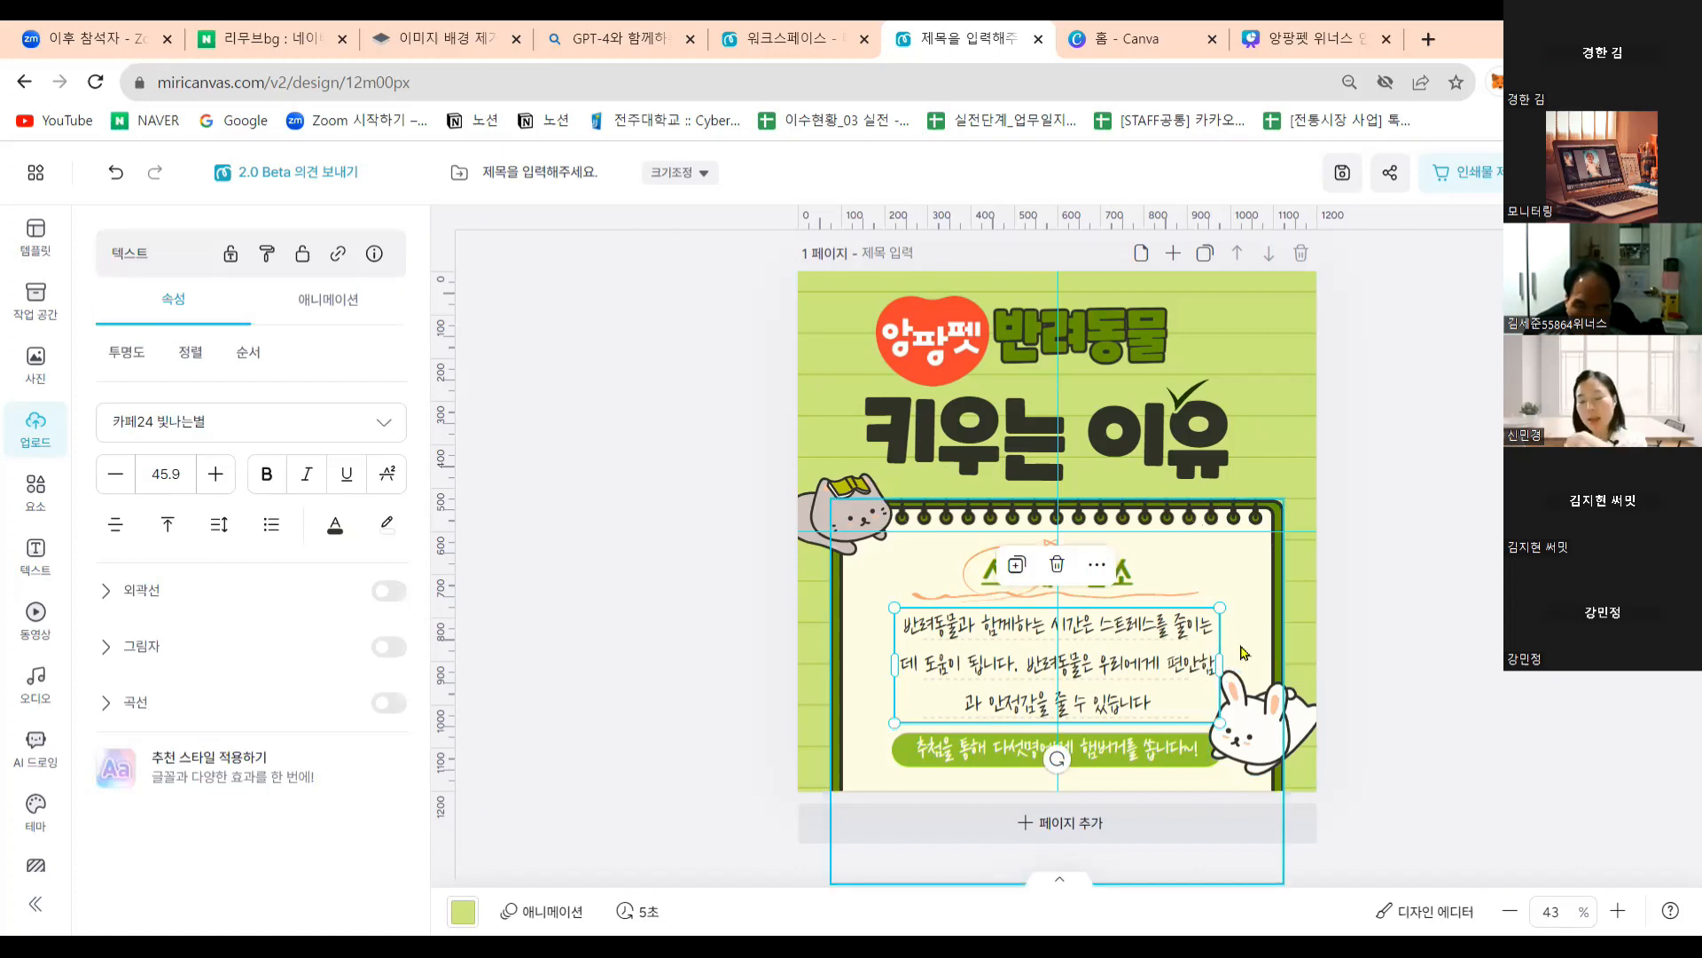
left_click(1220, 665)
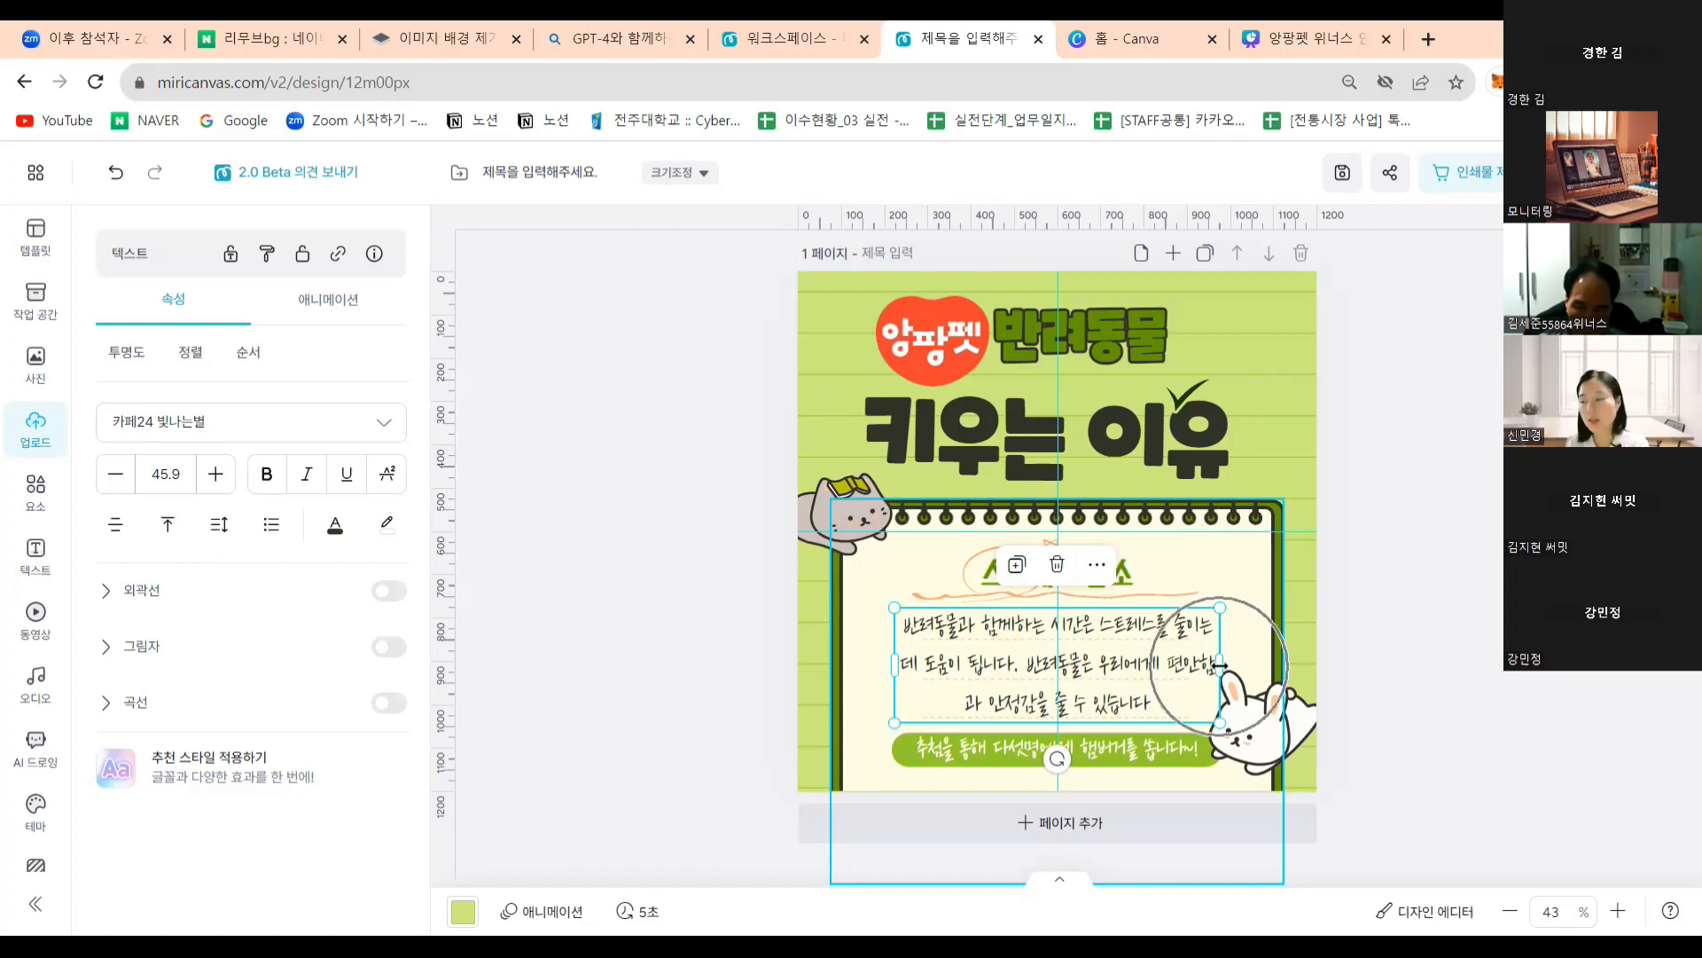
key("ctrl")
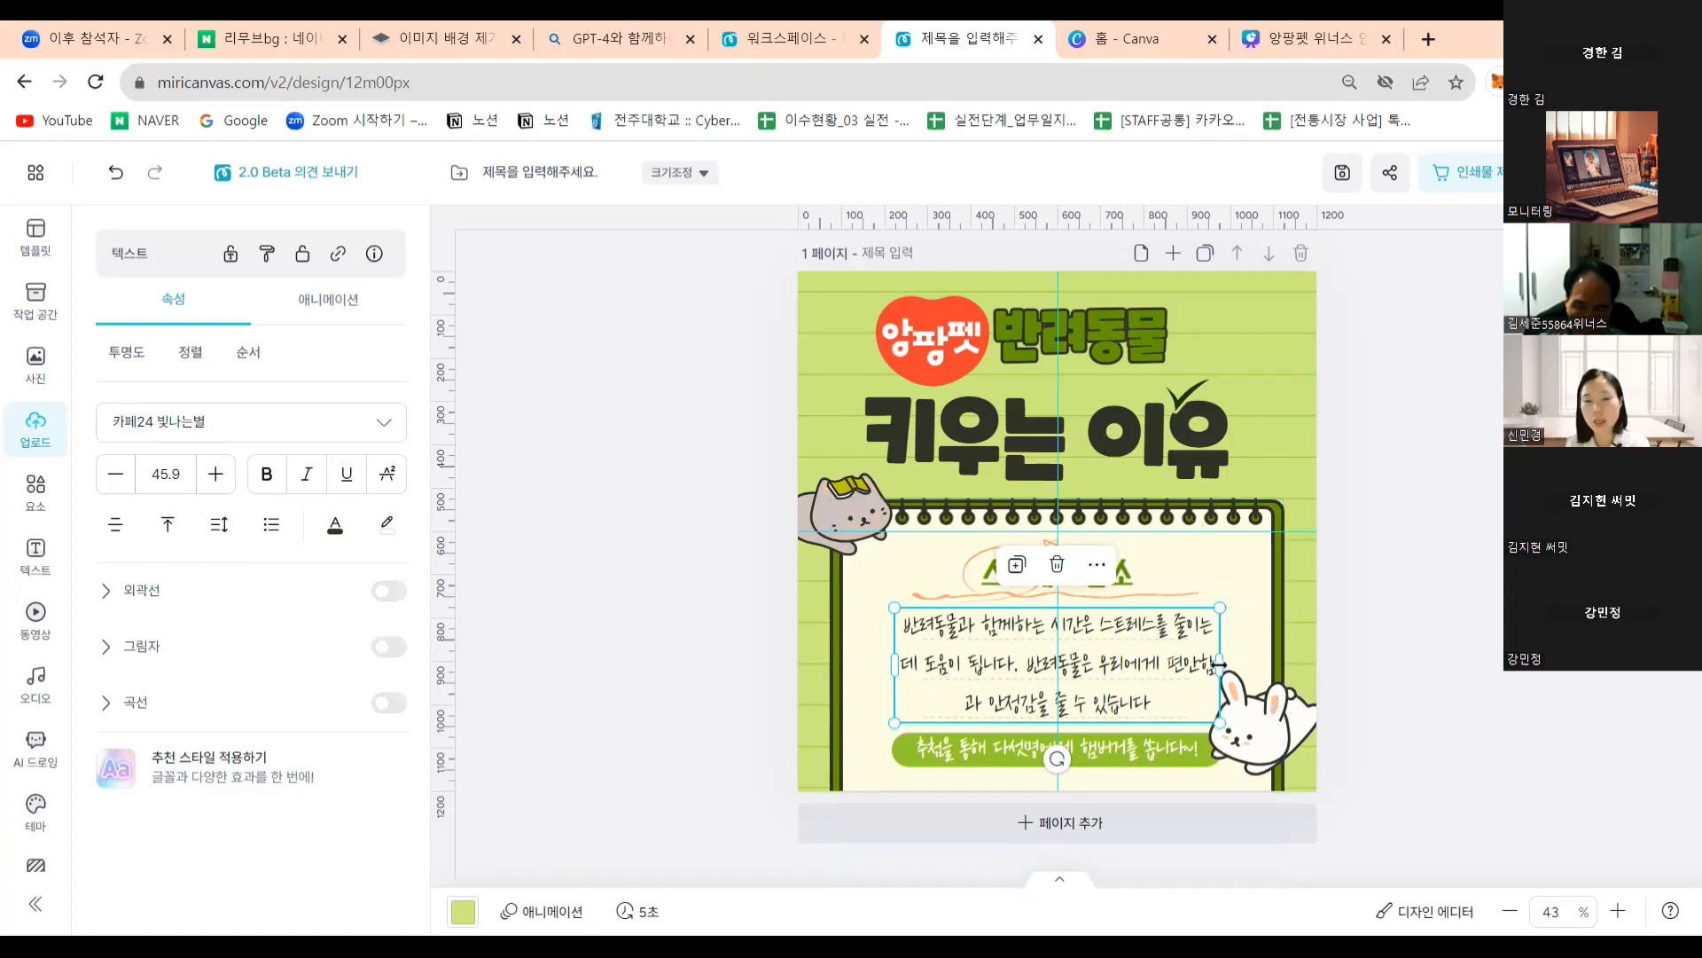
left_click_drag(1220, 665, 1230, 664)
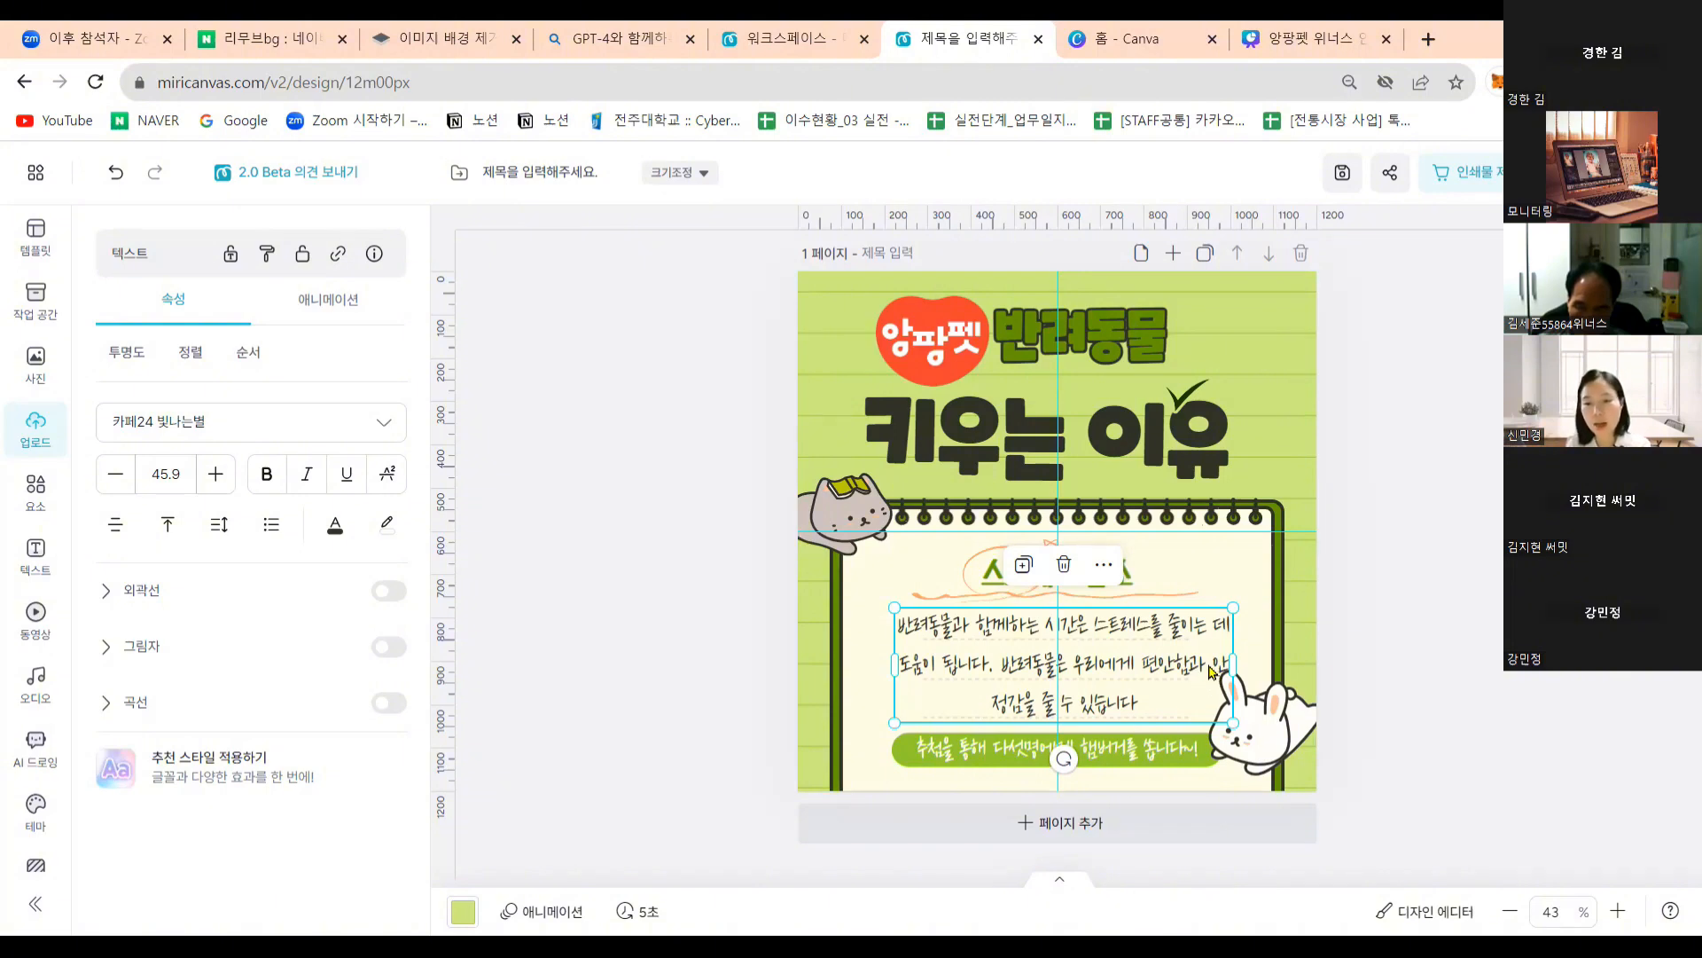
Break the description's second line after 편안함과 so that 안정감을 starts the third line.
double_click(1210, 669)
left_click(1215, 700)
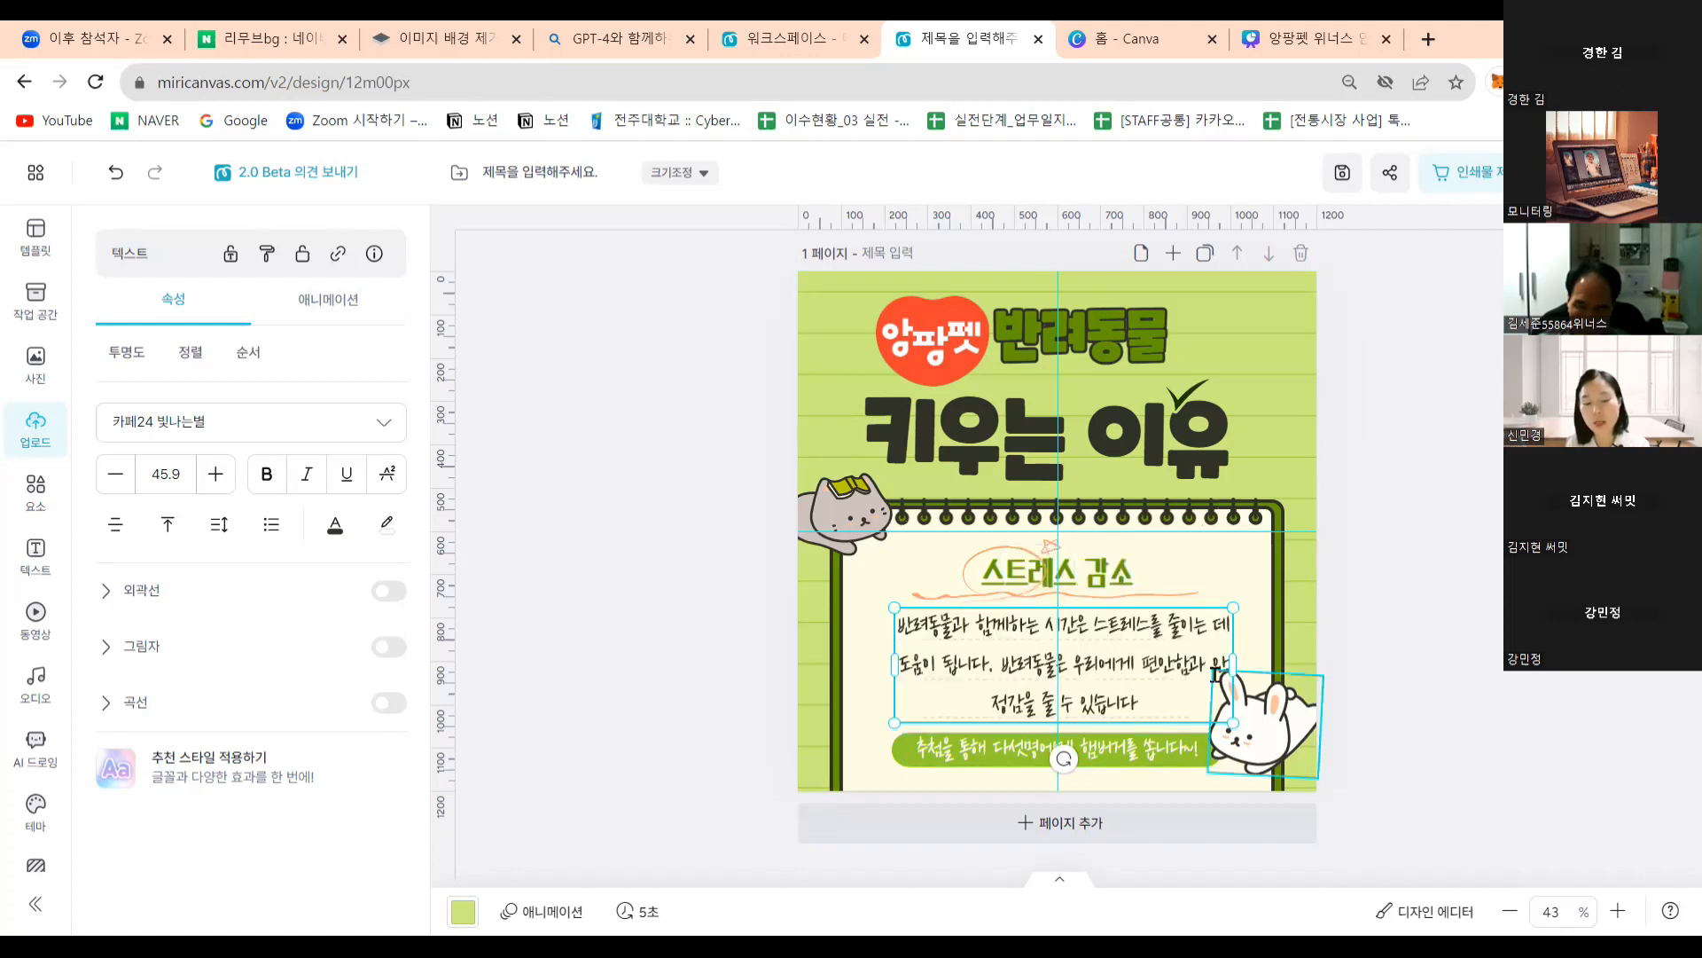
key("ctrl")
key("ctrl")
key("ctrl")
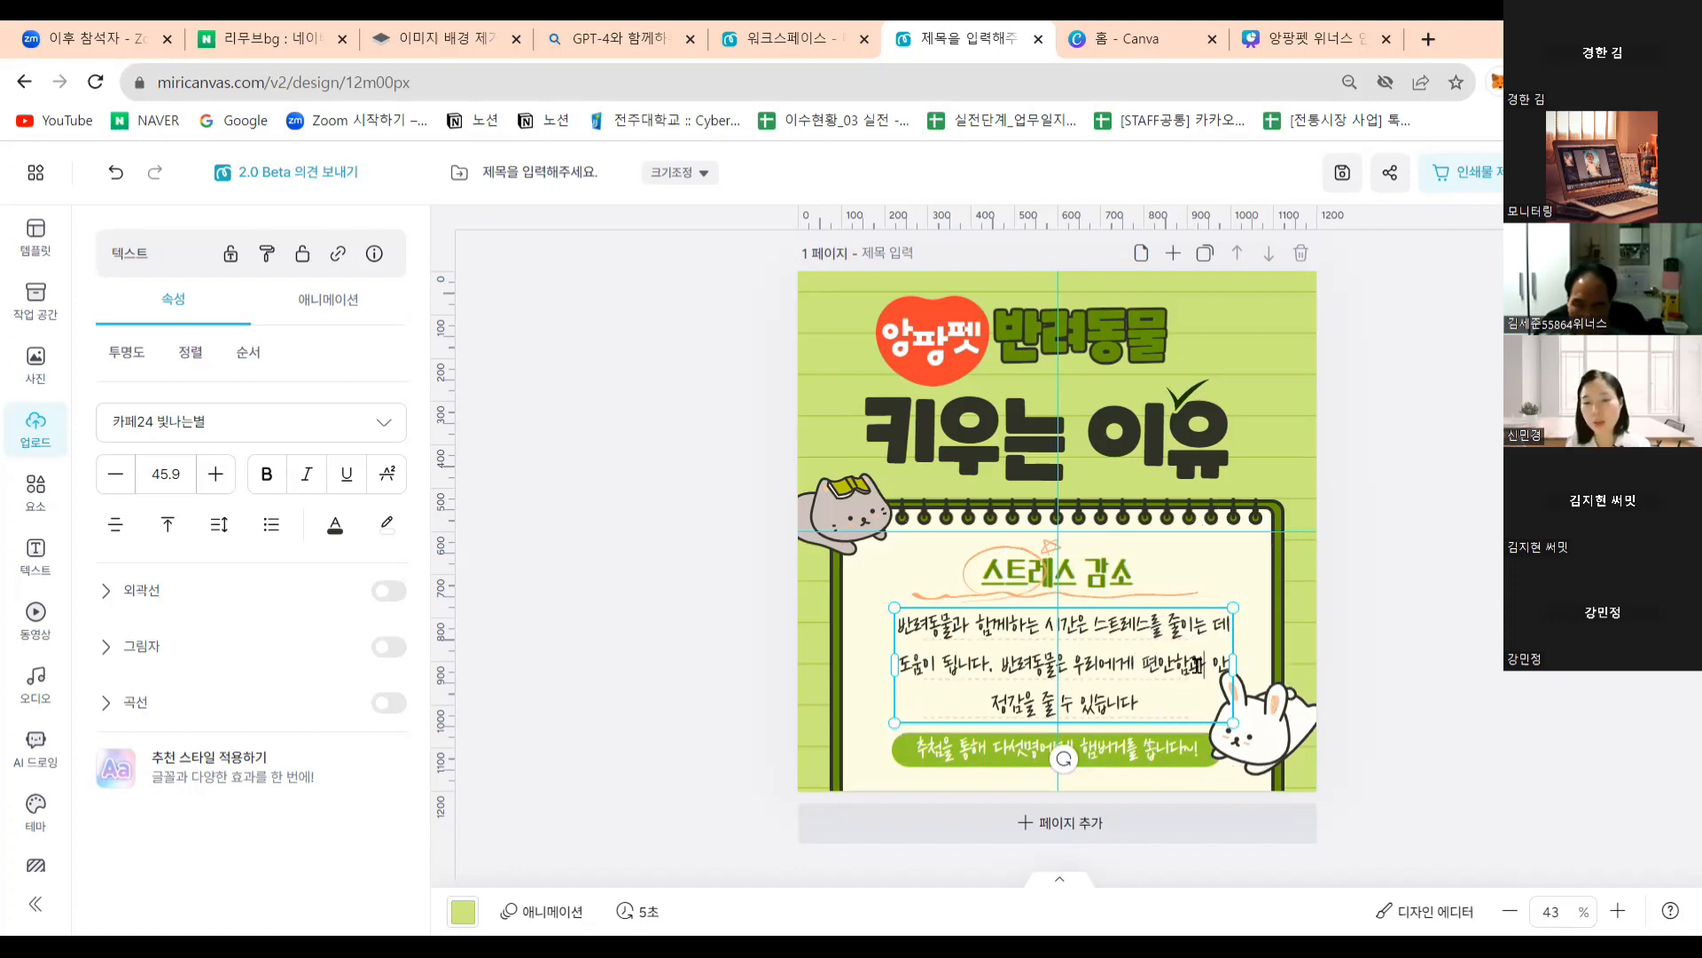
key("Escape")
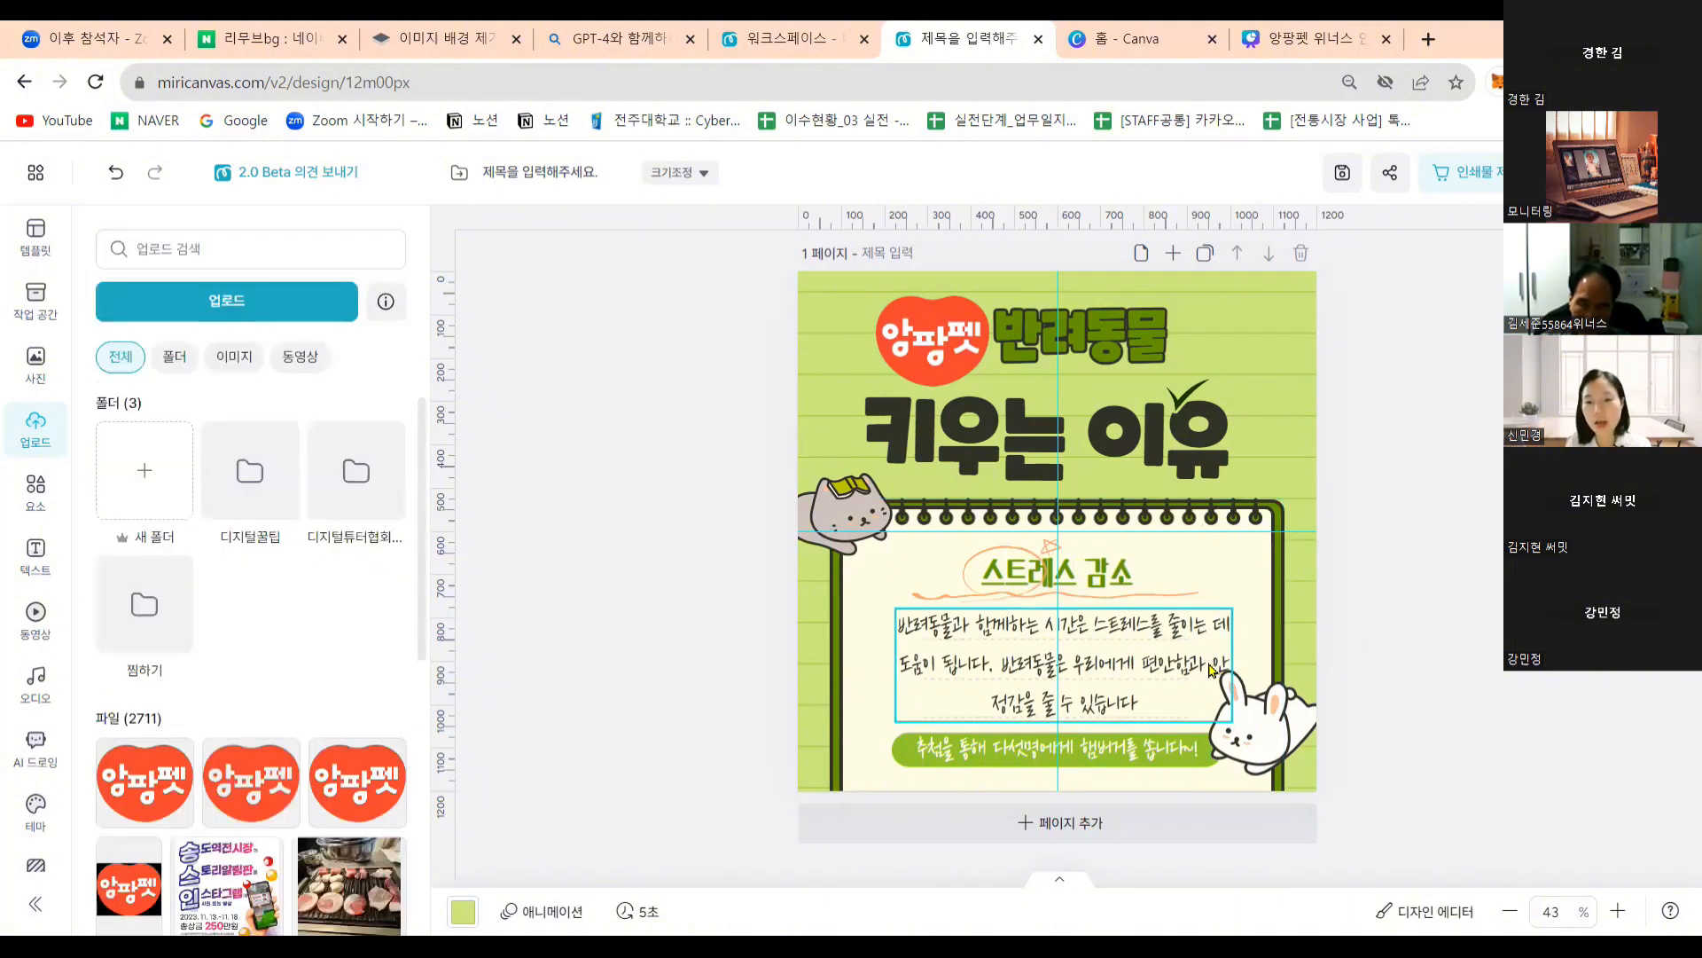
left_click(1209, 667)
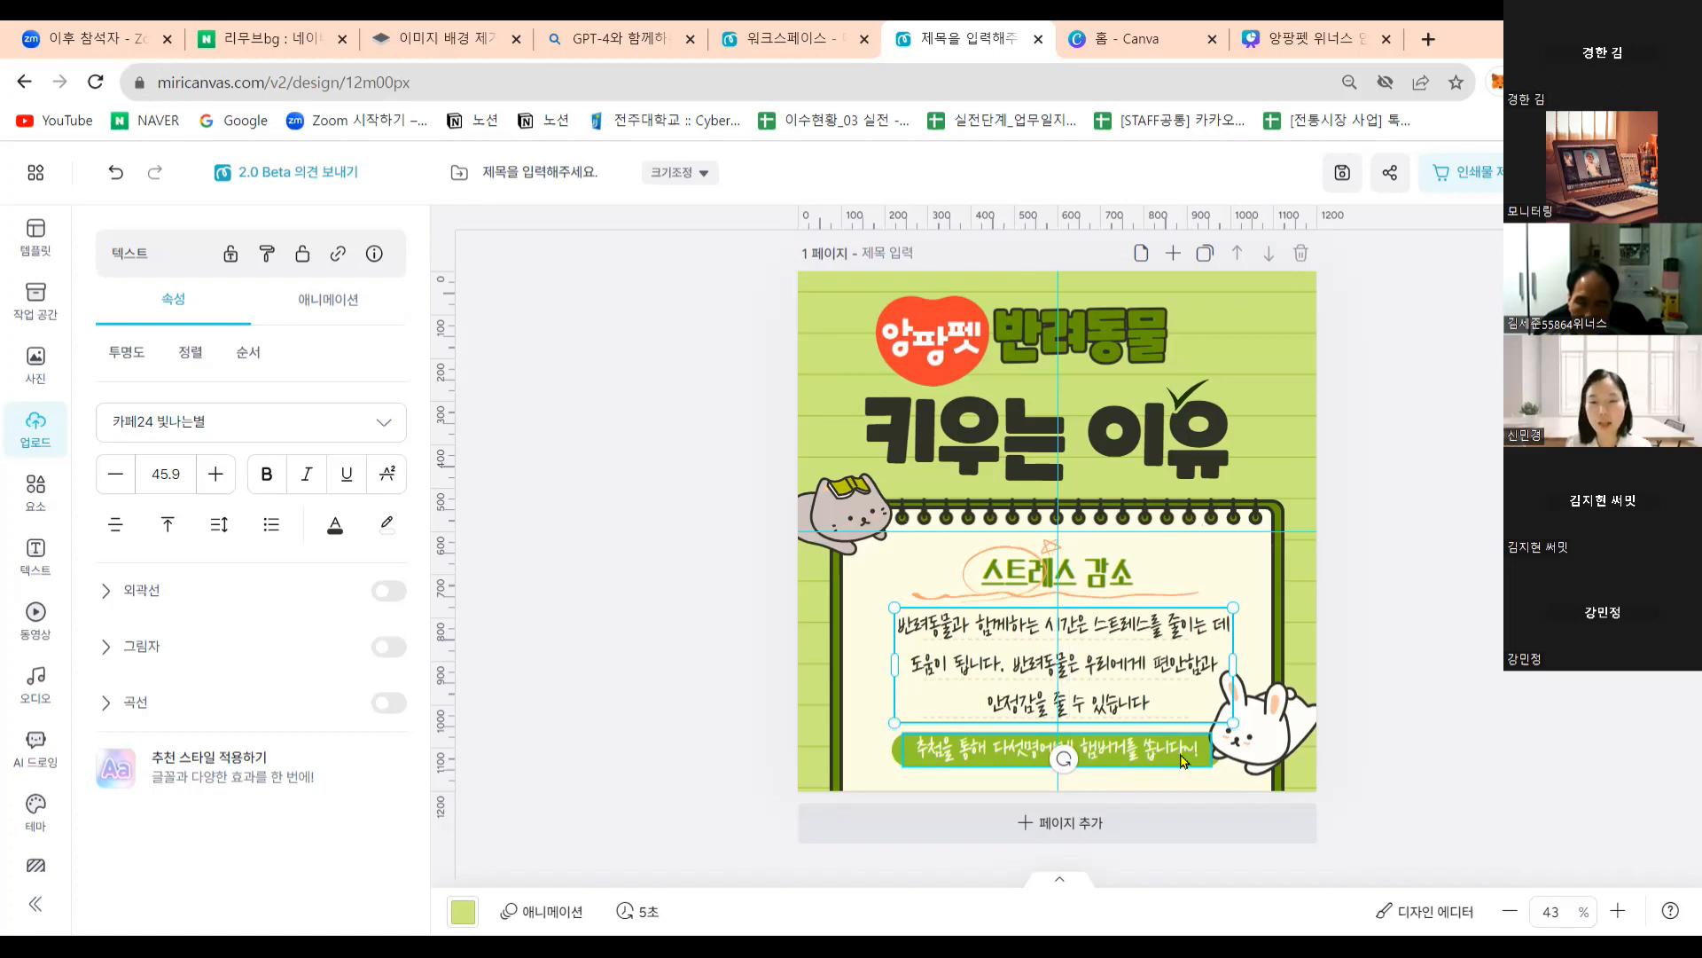
key("Escape")
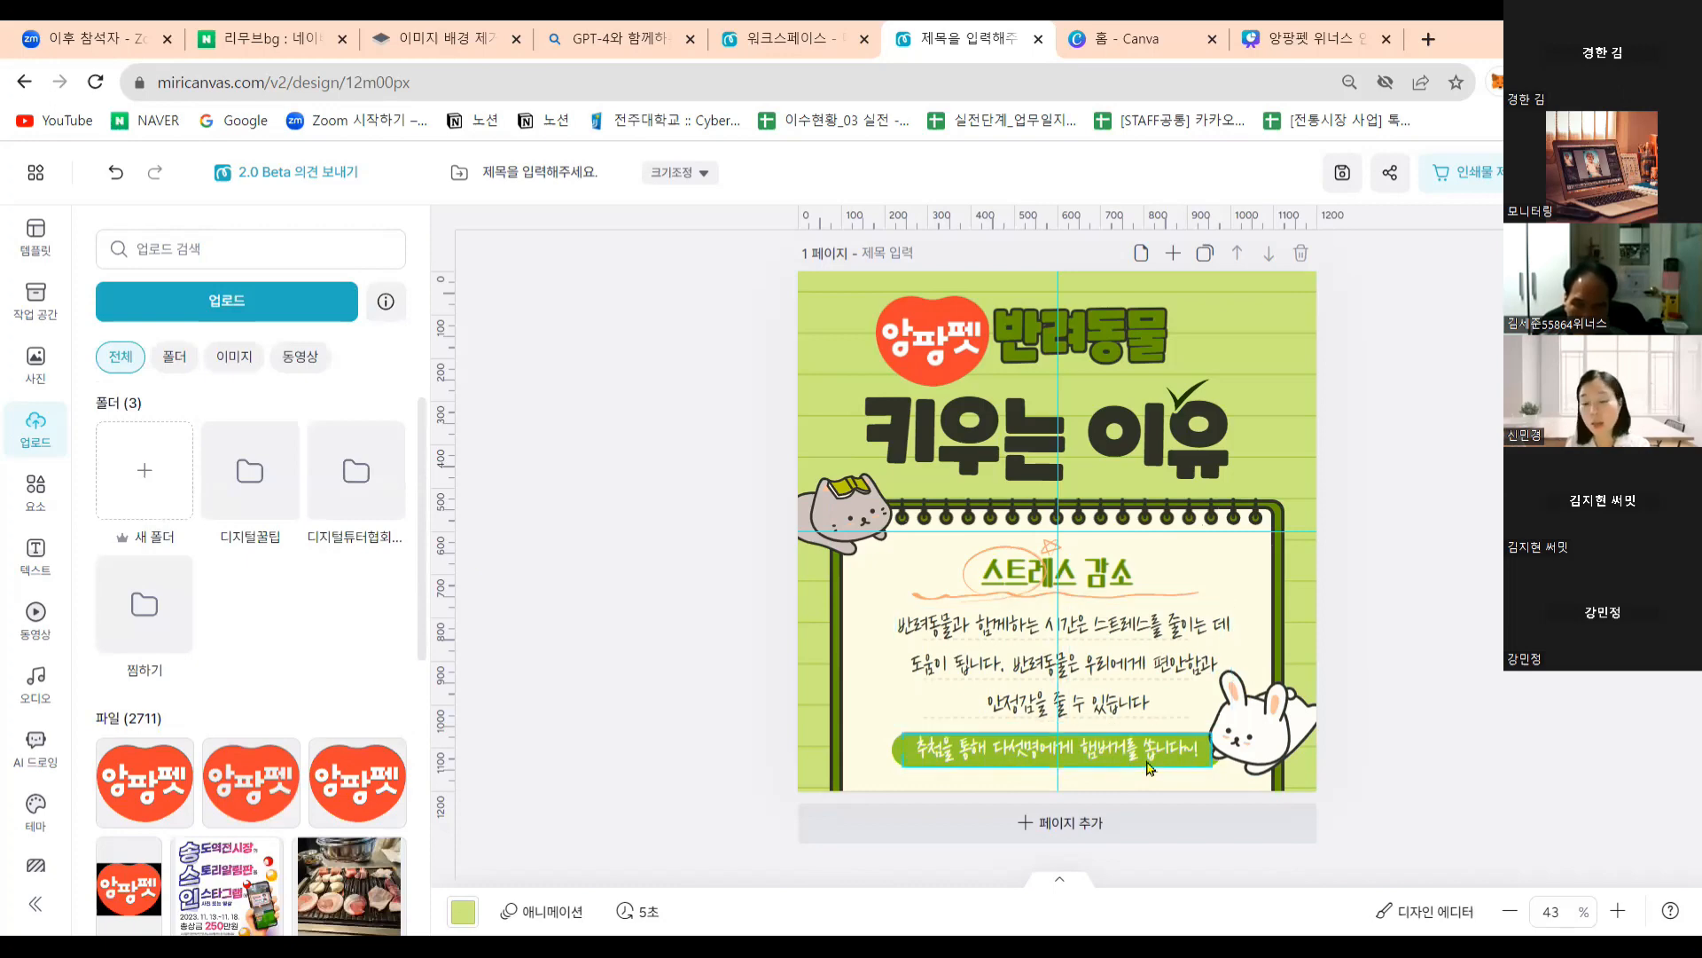
Delete the green banner with its hamburger-giveaway text and the white rabbit illustration from the notepad.
left_click(1092, 768)
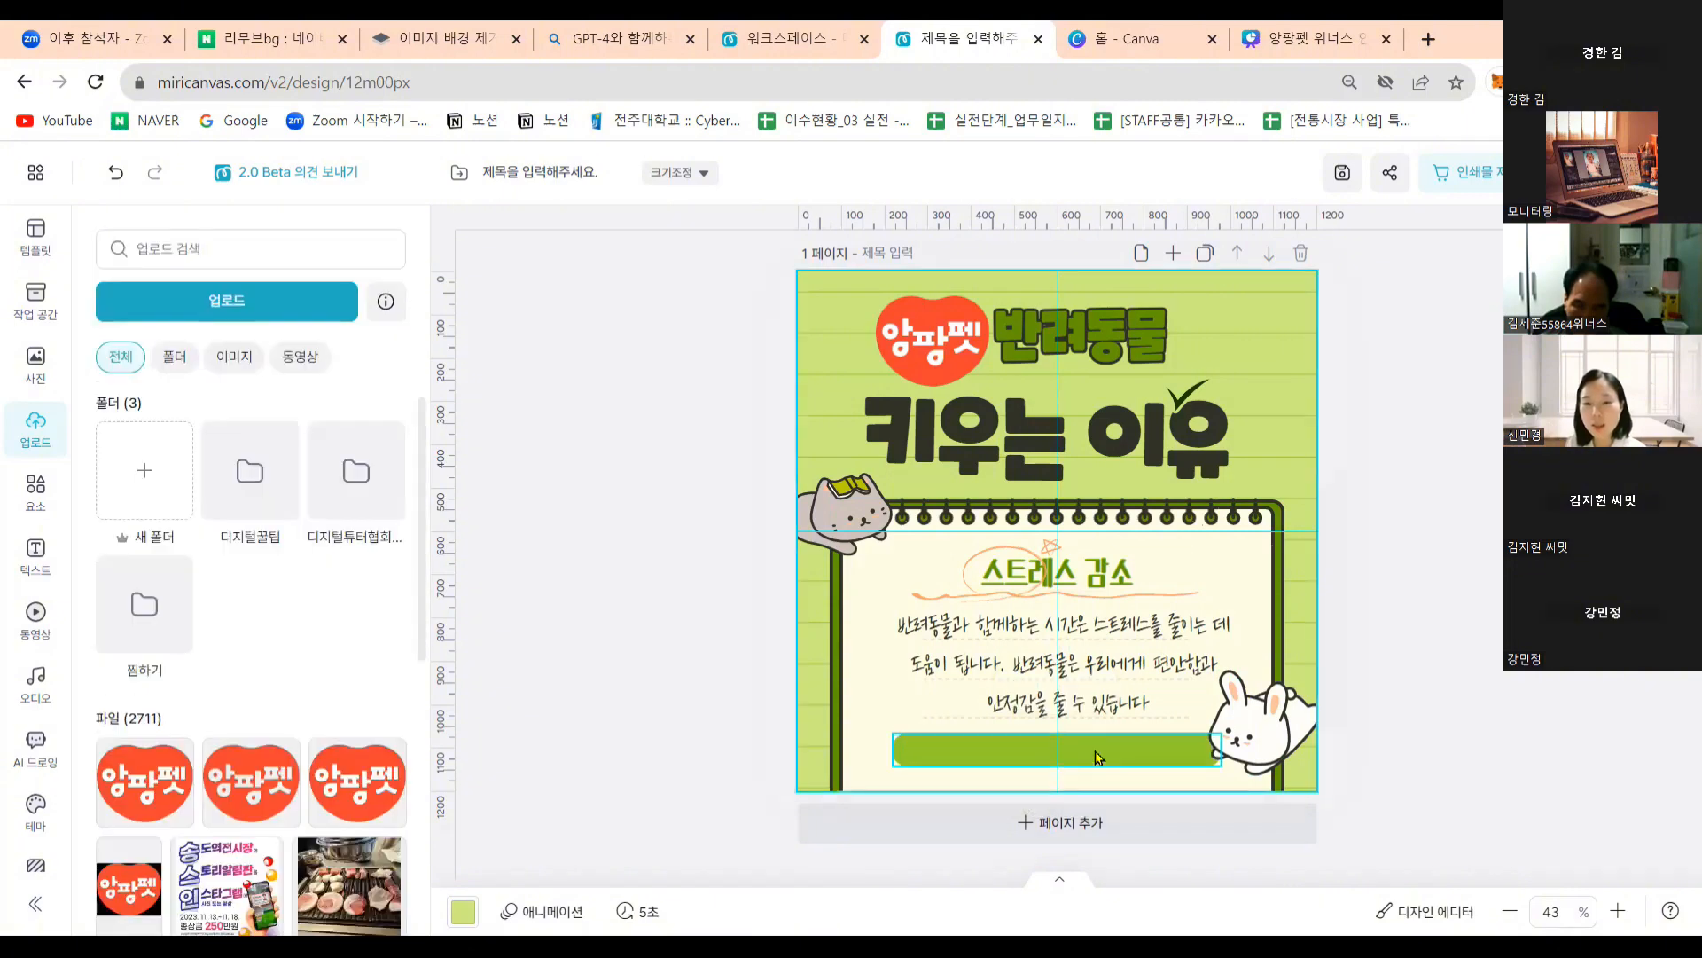
key("Delete")
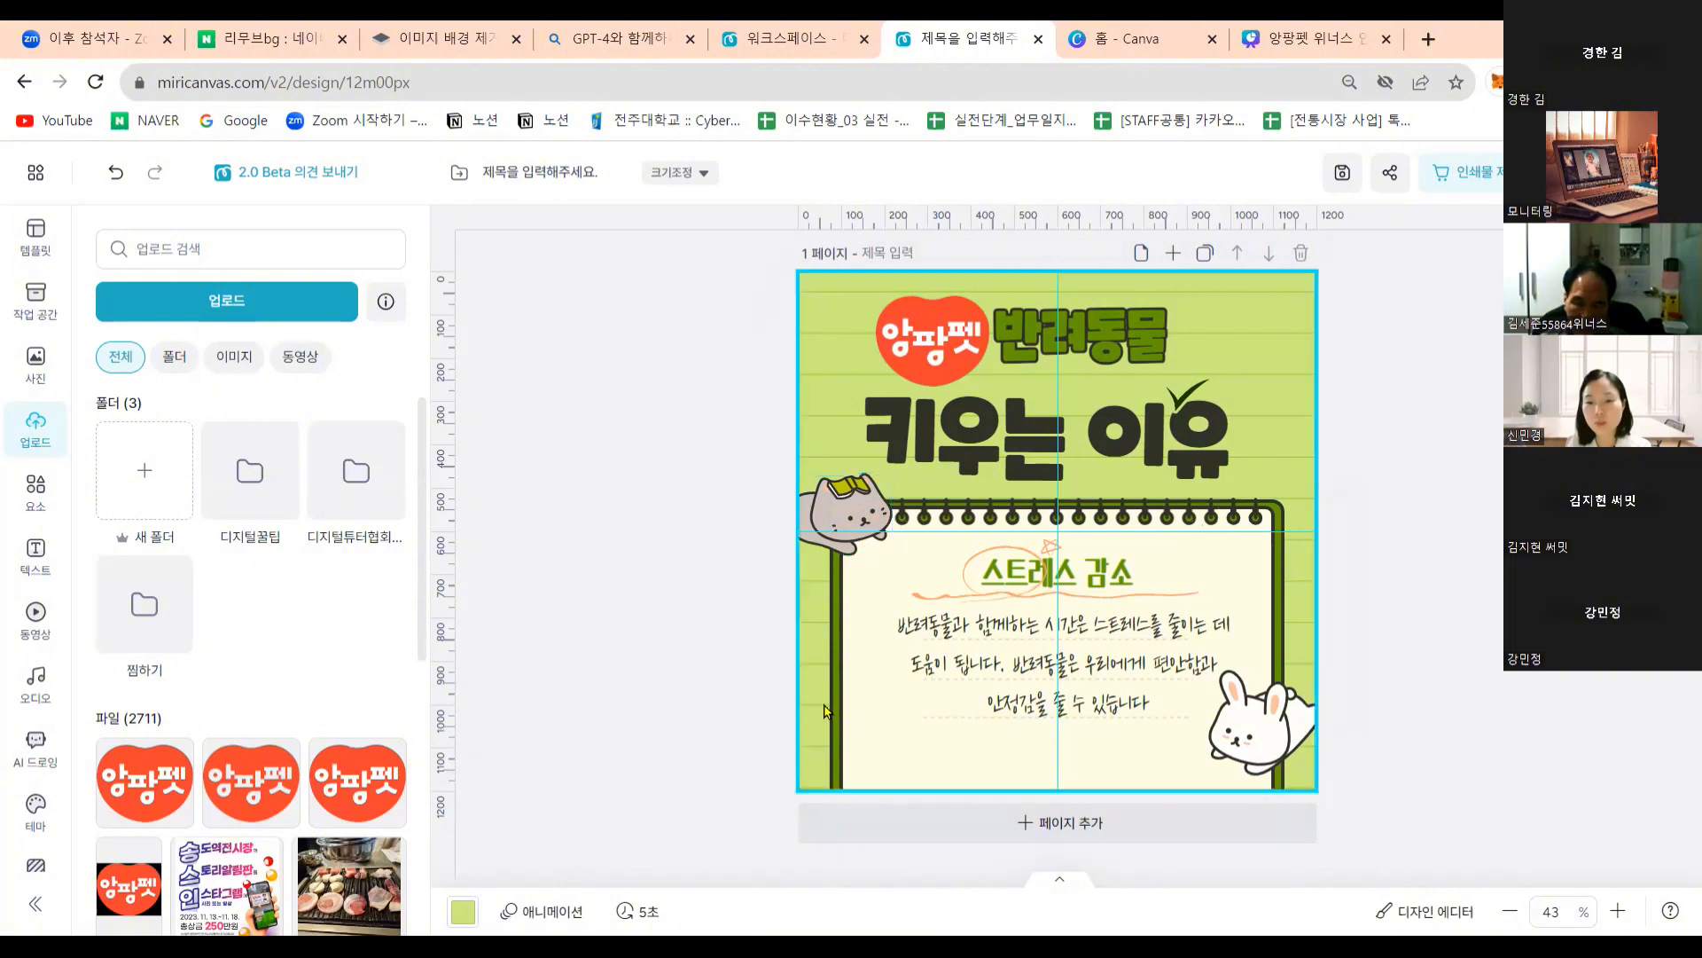
left_click(1268, 752)
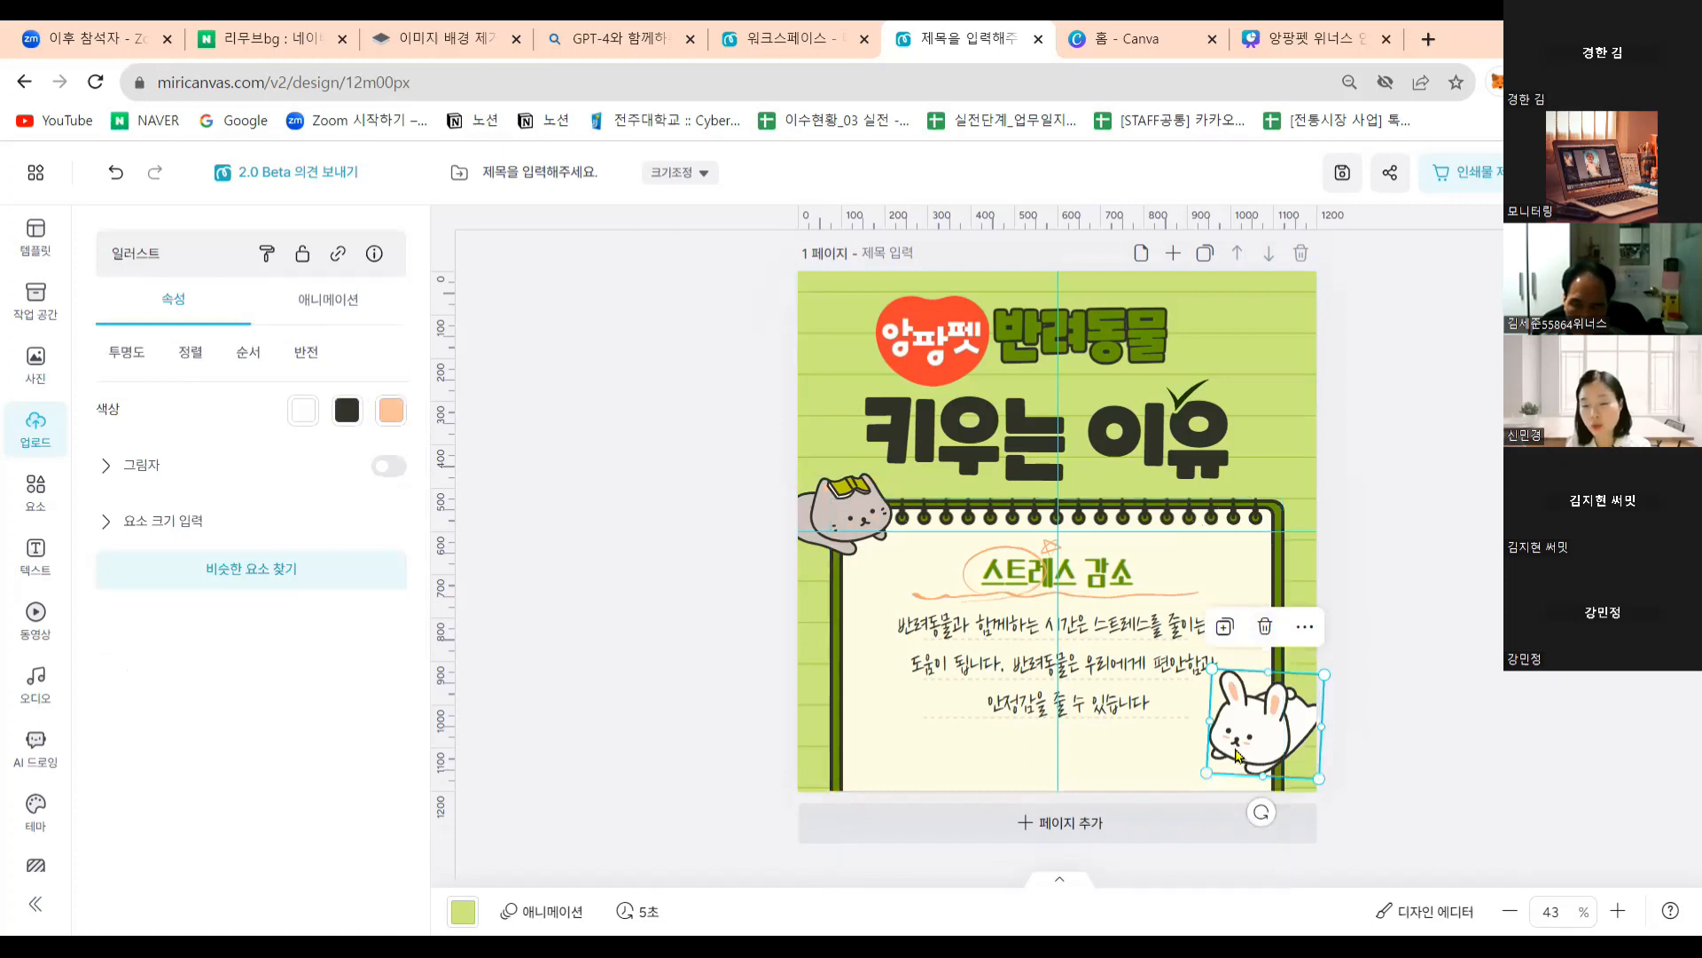
key("Delete")
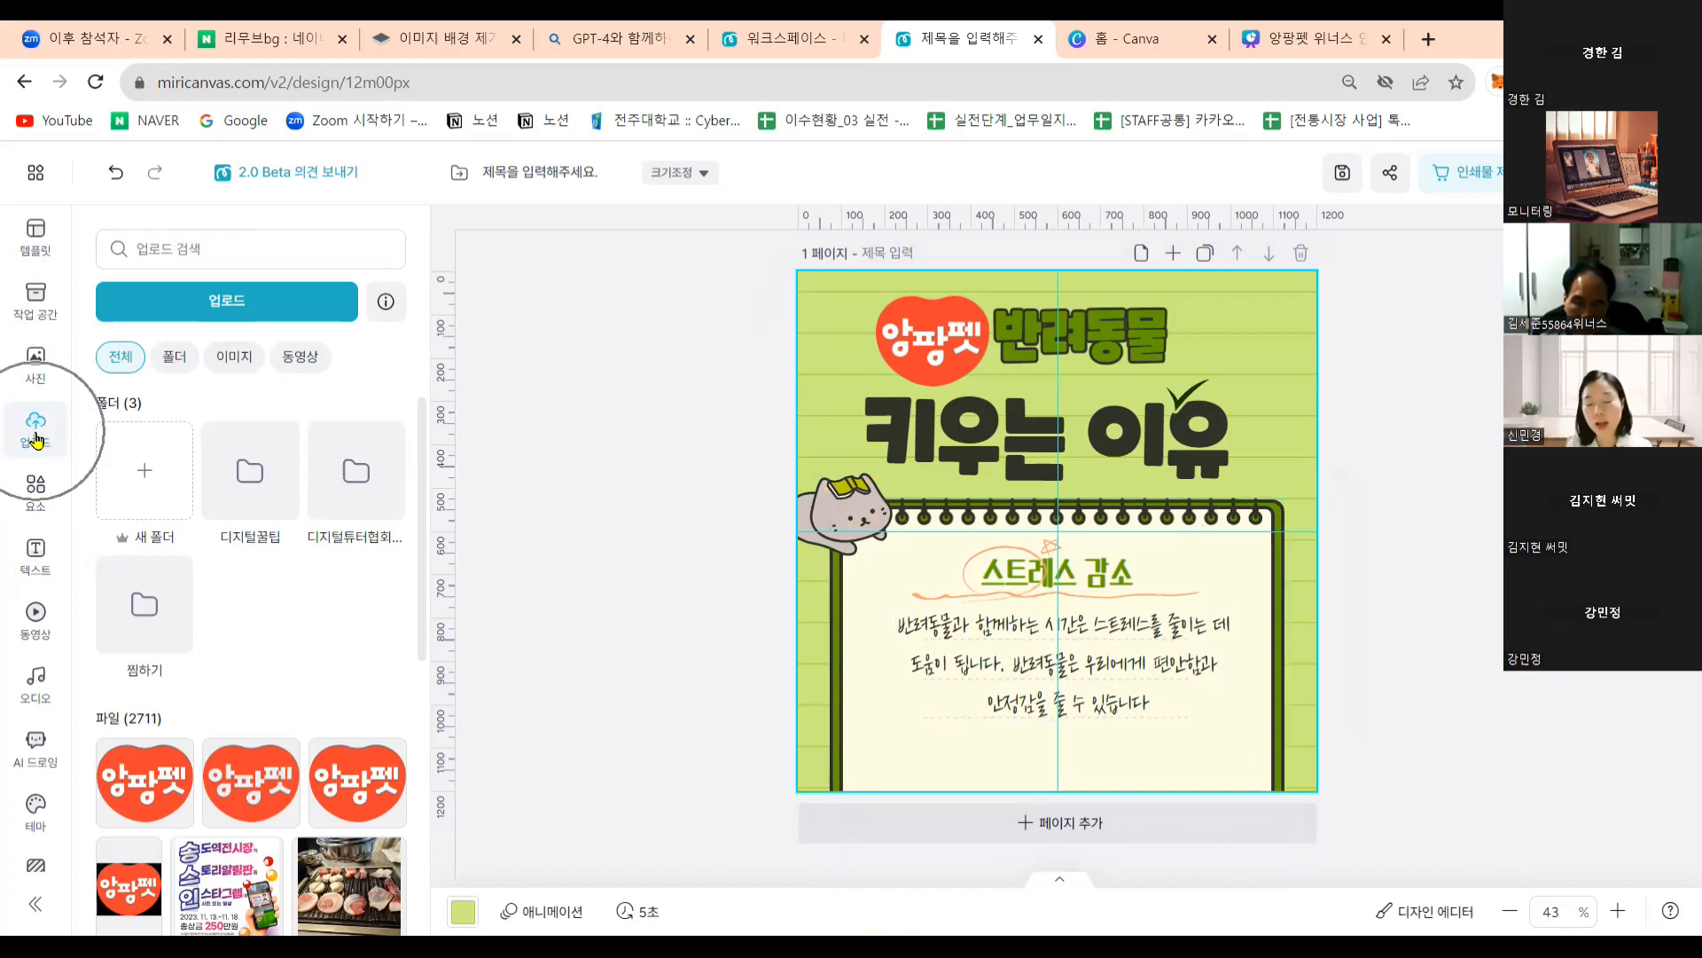
Search the design elements for 반려동물.
left_click(44, 516)
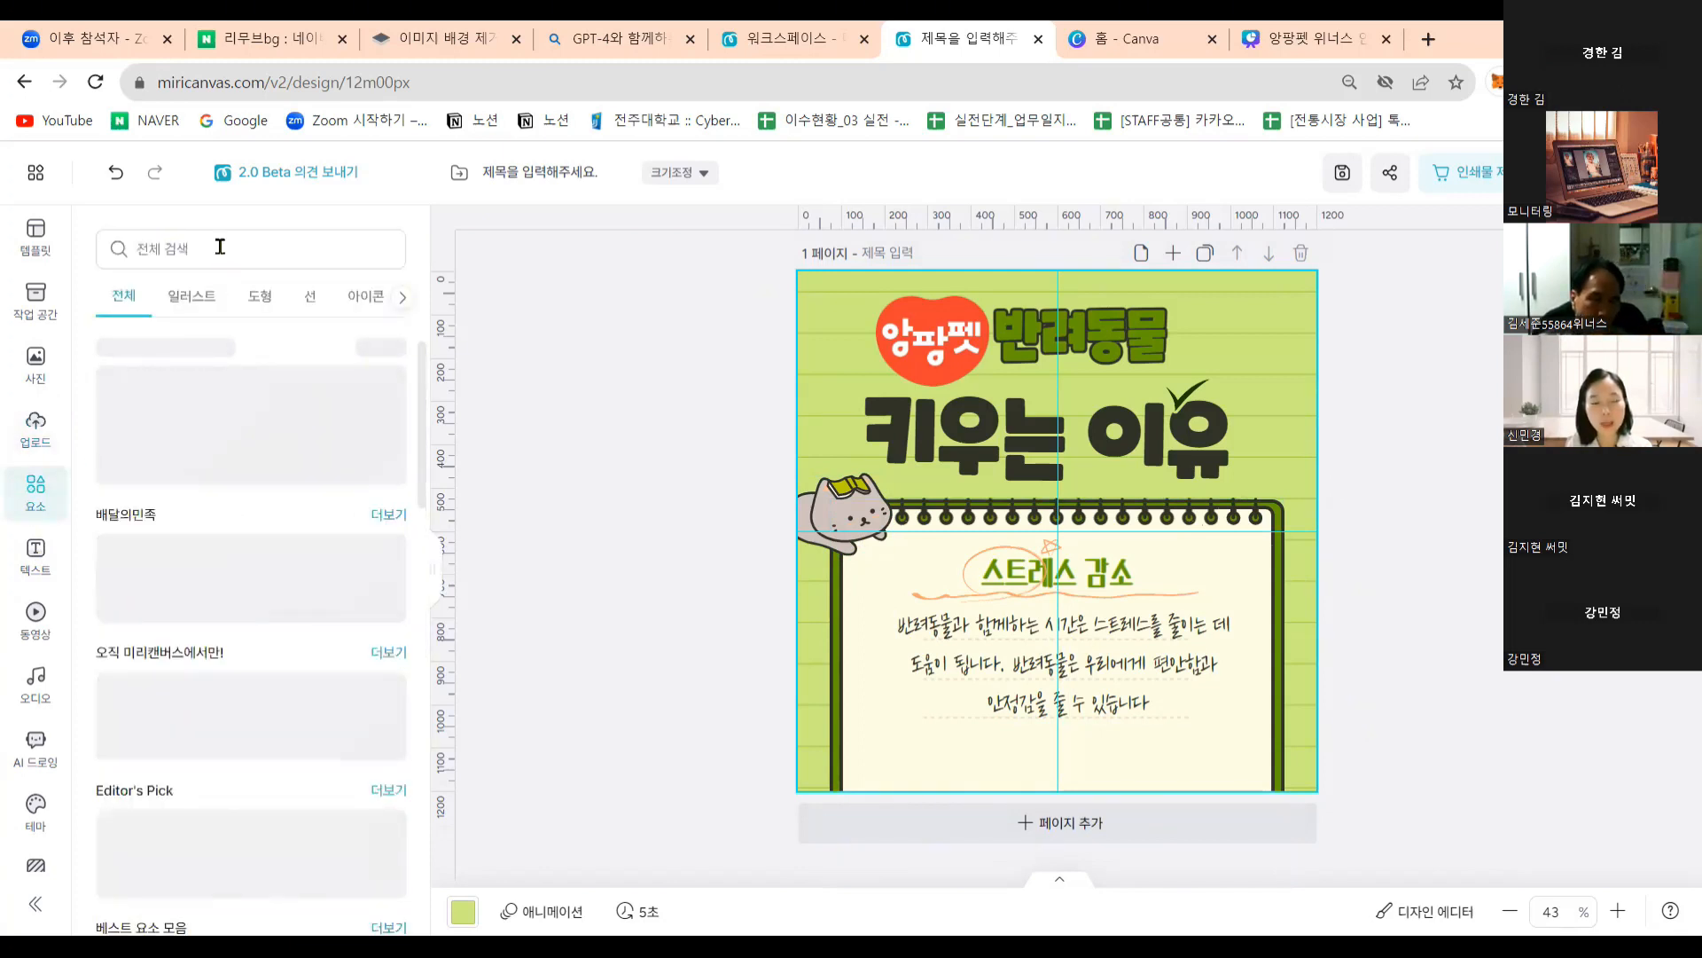
left_click(188, 249)
type("qksfuehdan")
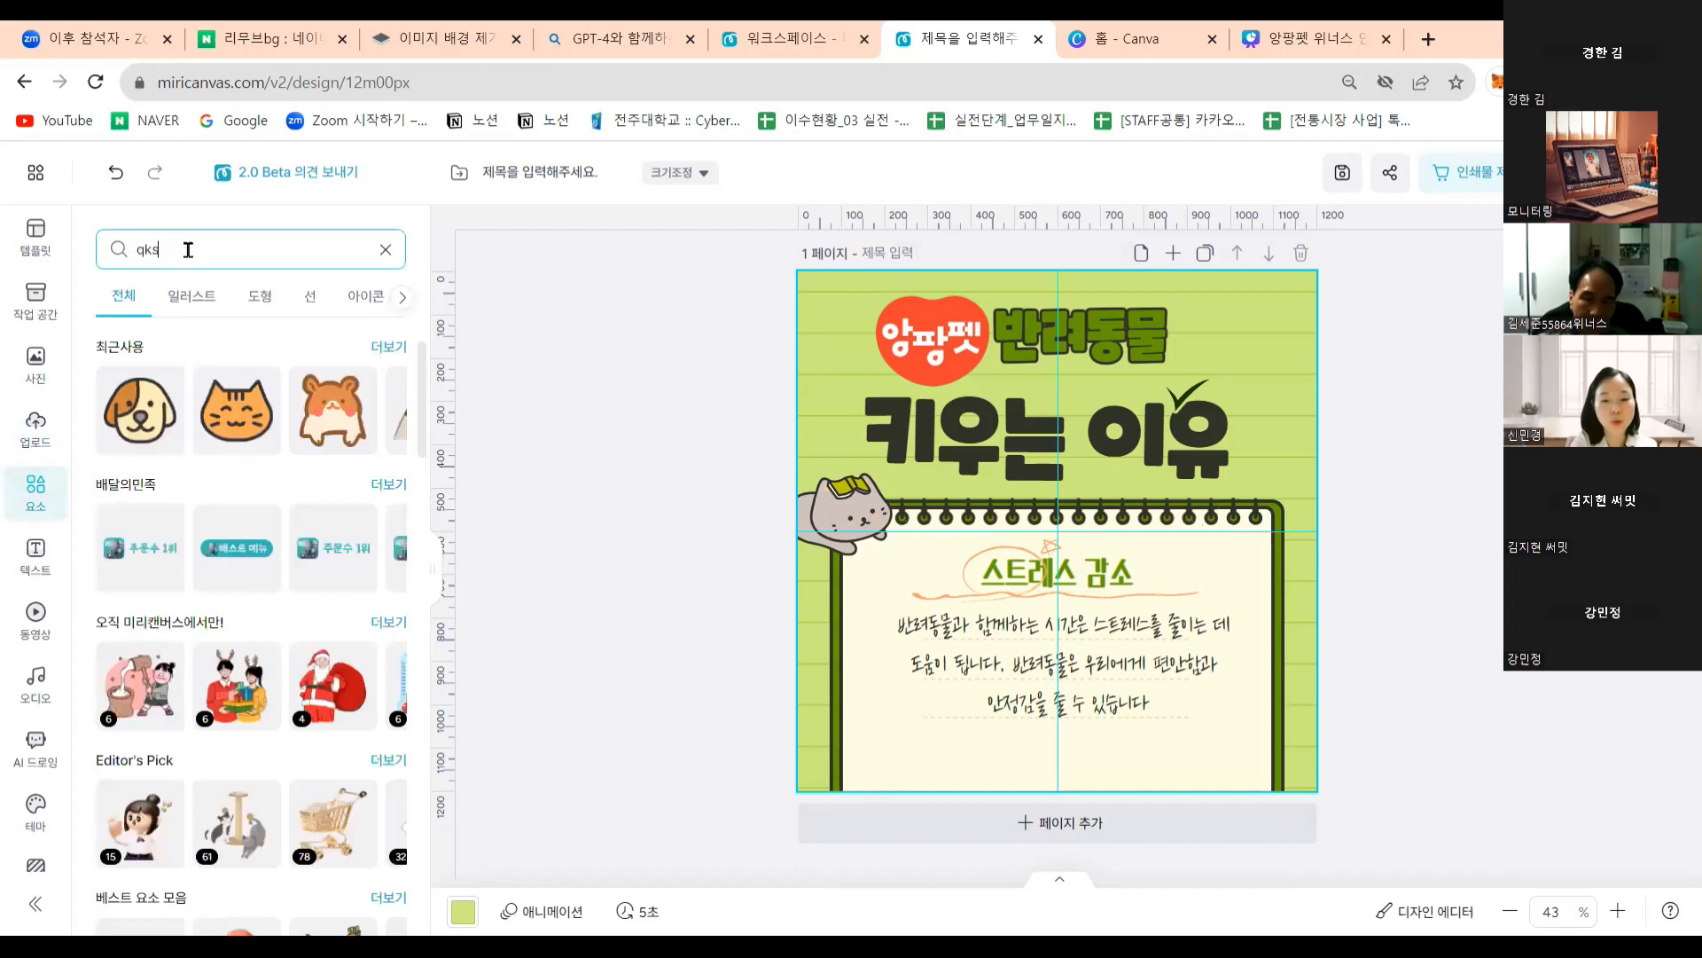
key("BackSpace")
key("BackSpace")
key("BackSpace")
key("BackSpace")
key("BackSpace")
key("BackSpace")
key("BackSpace")
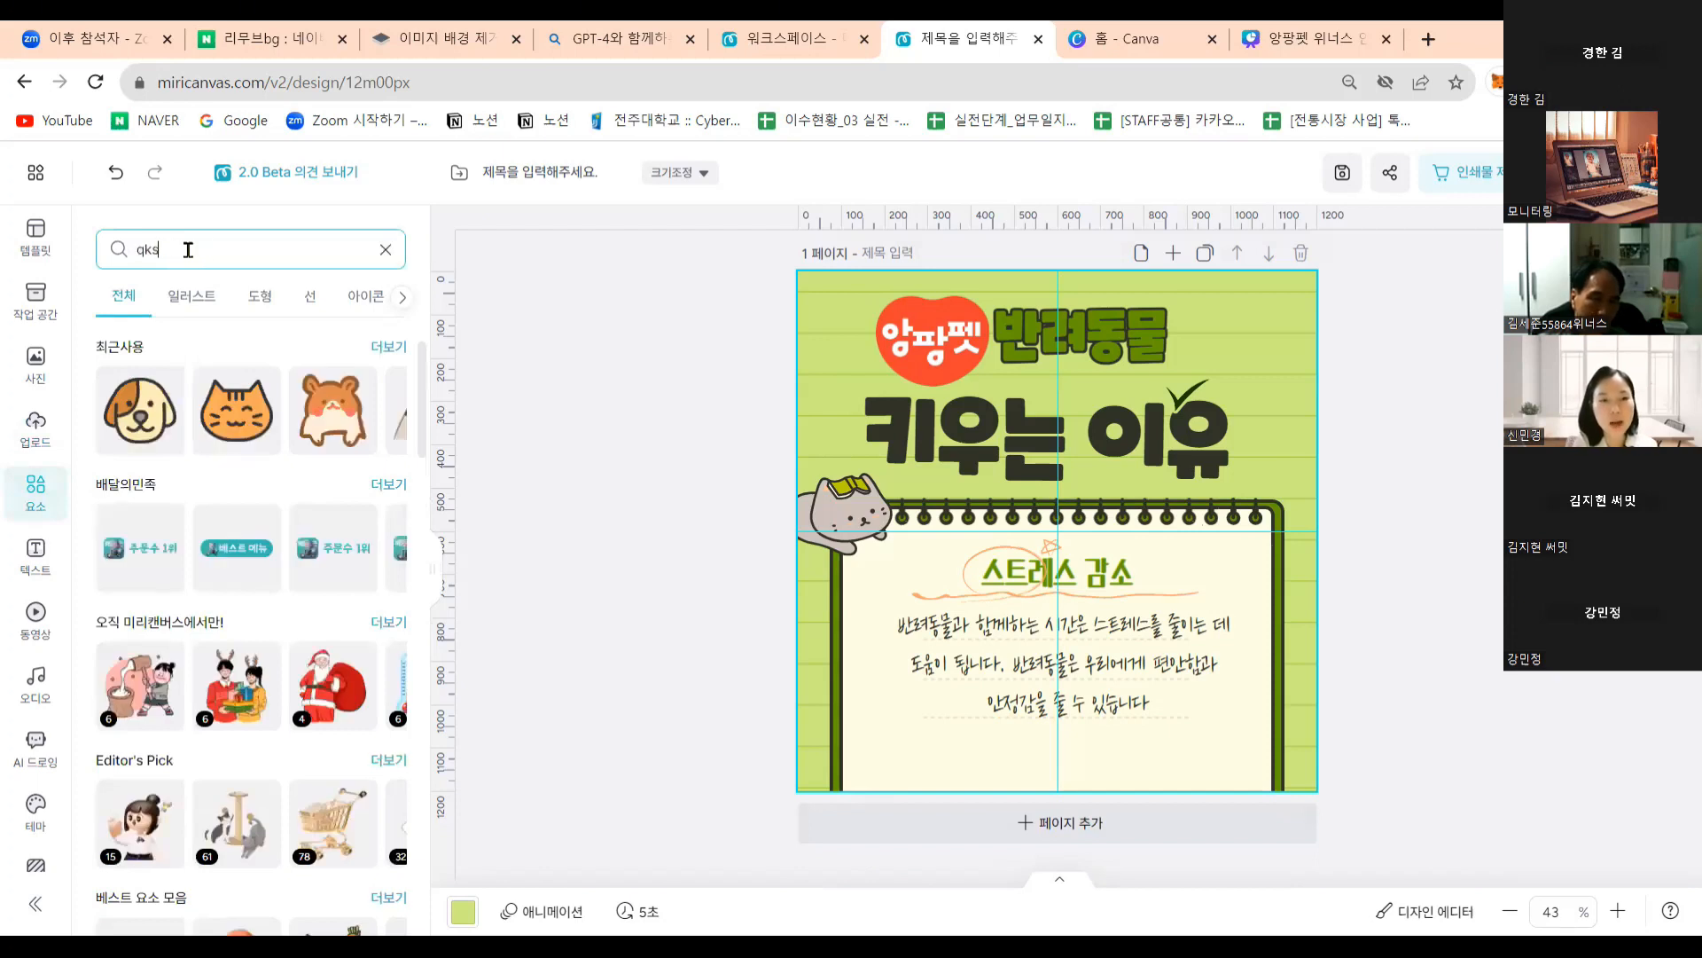
key("BackSpace")
key("BackSpace")
key("BackSpace")
type("반려도")
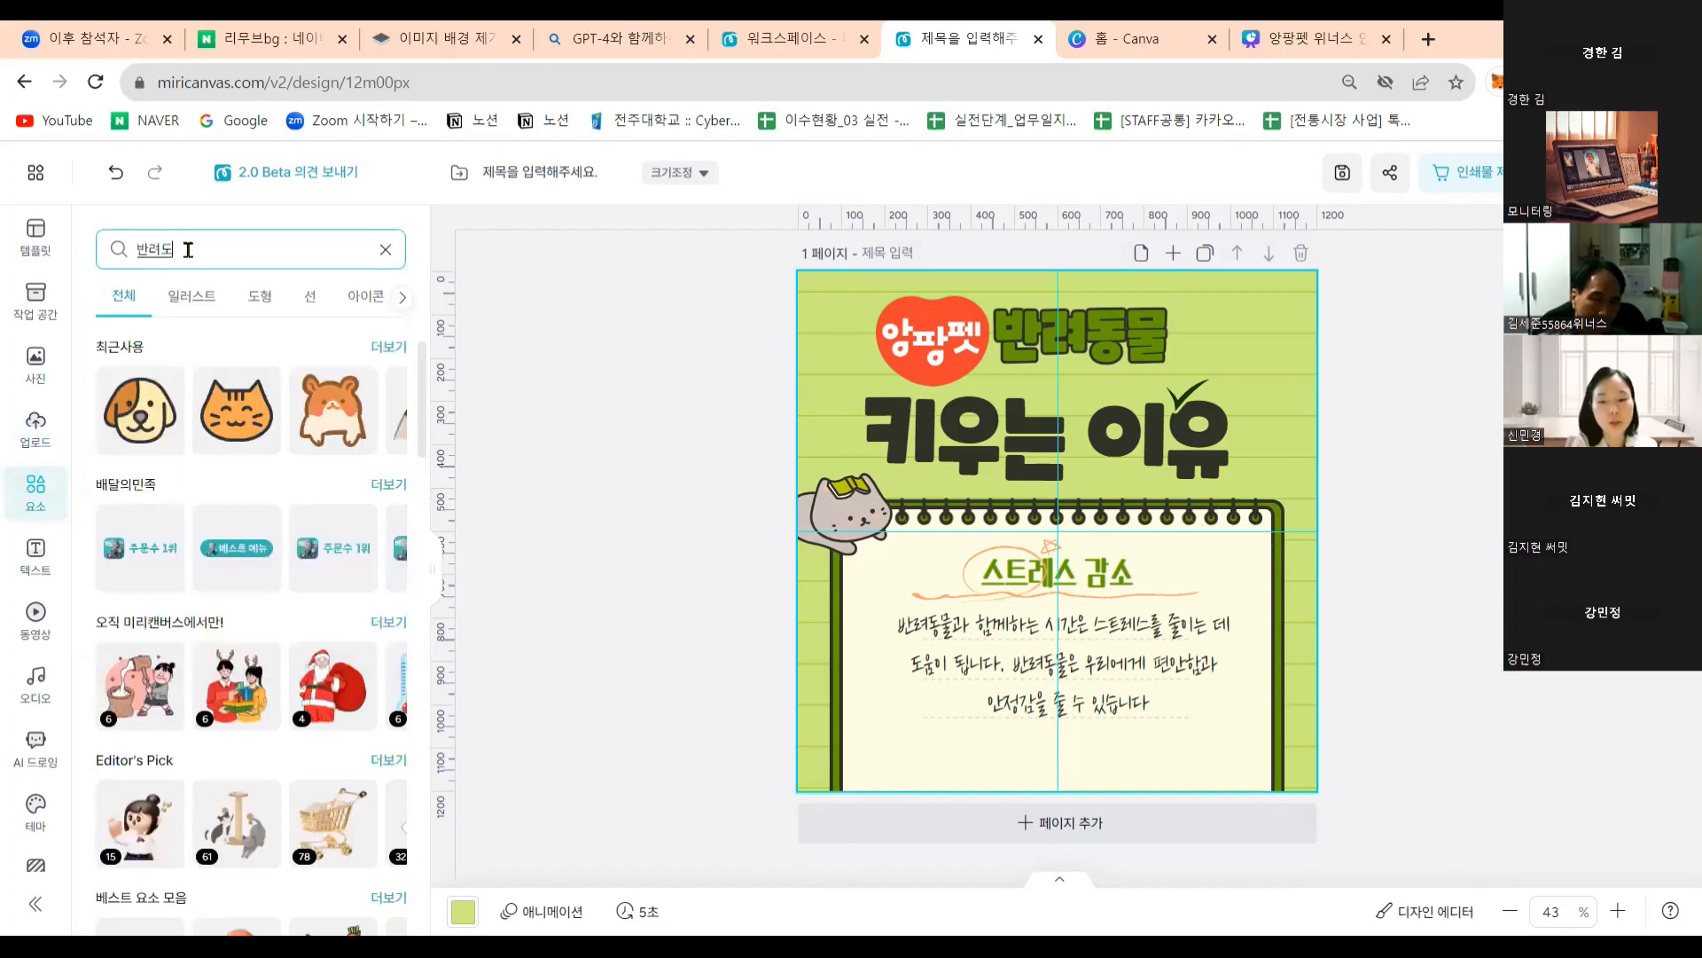
type("동물")
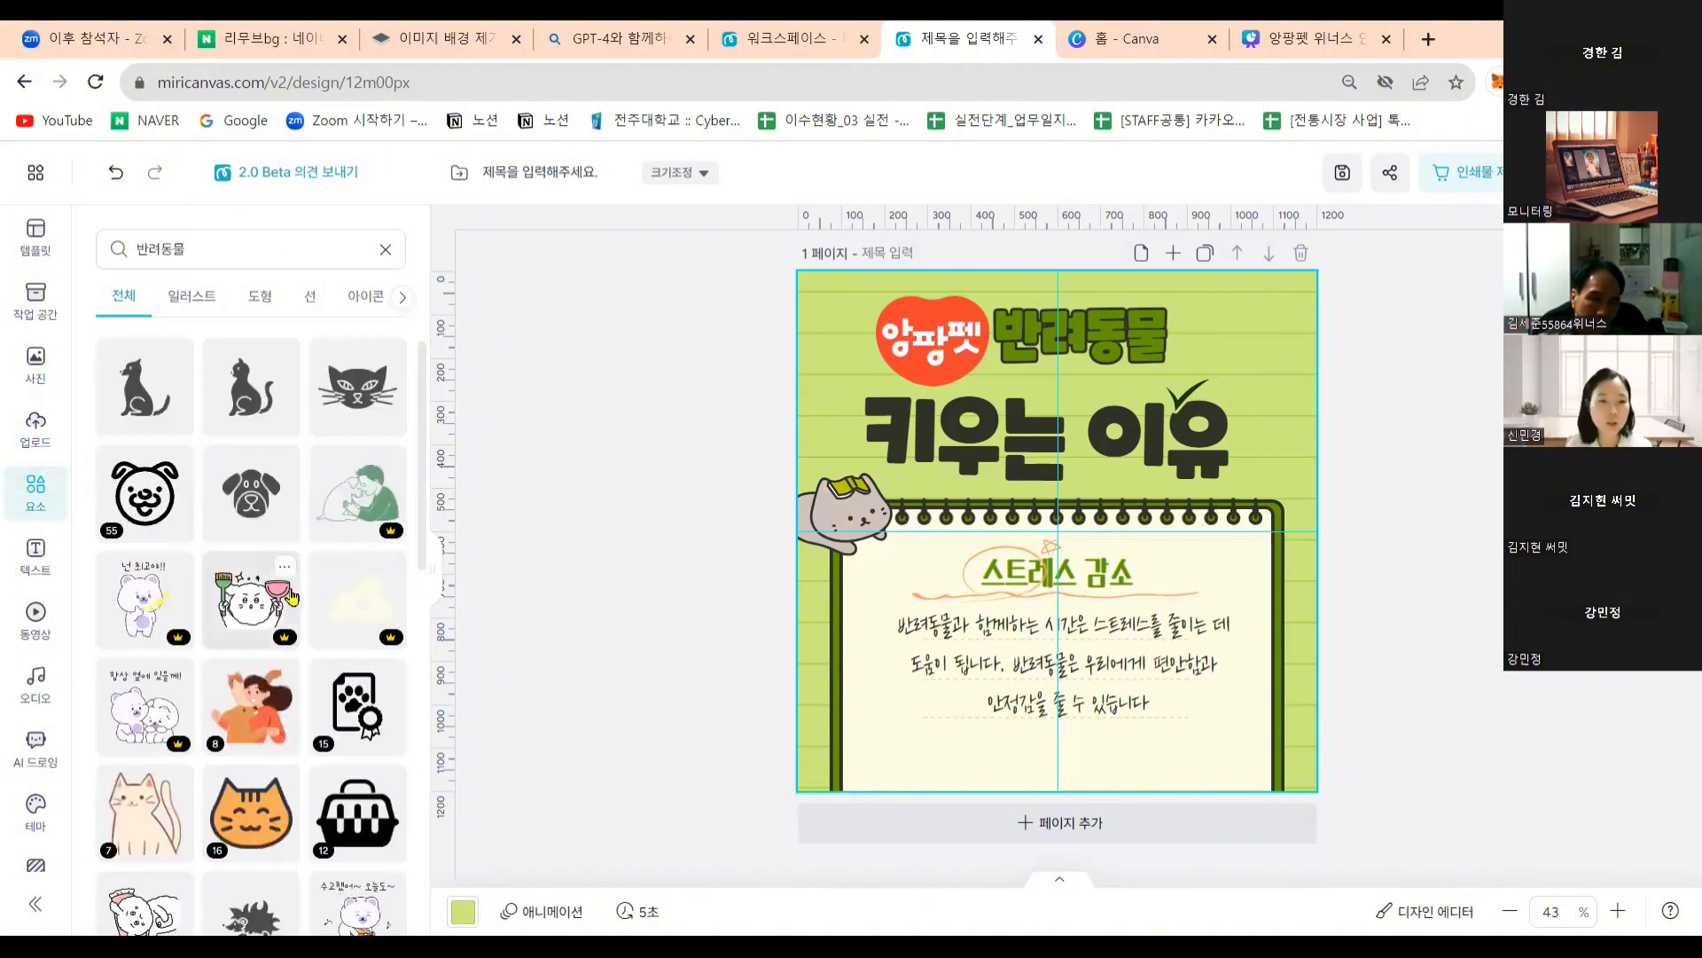
Insert the sitting white cat from the 귀여운 반려동물 collection, shrink it and place it at the page's lower-right corner.
scroll(135, 615, "down", 3)
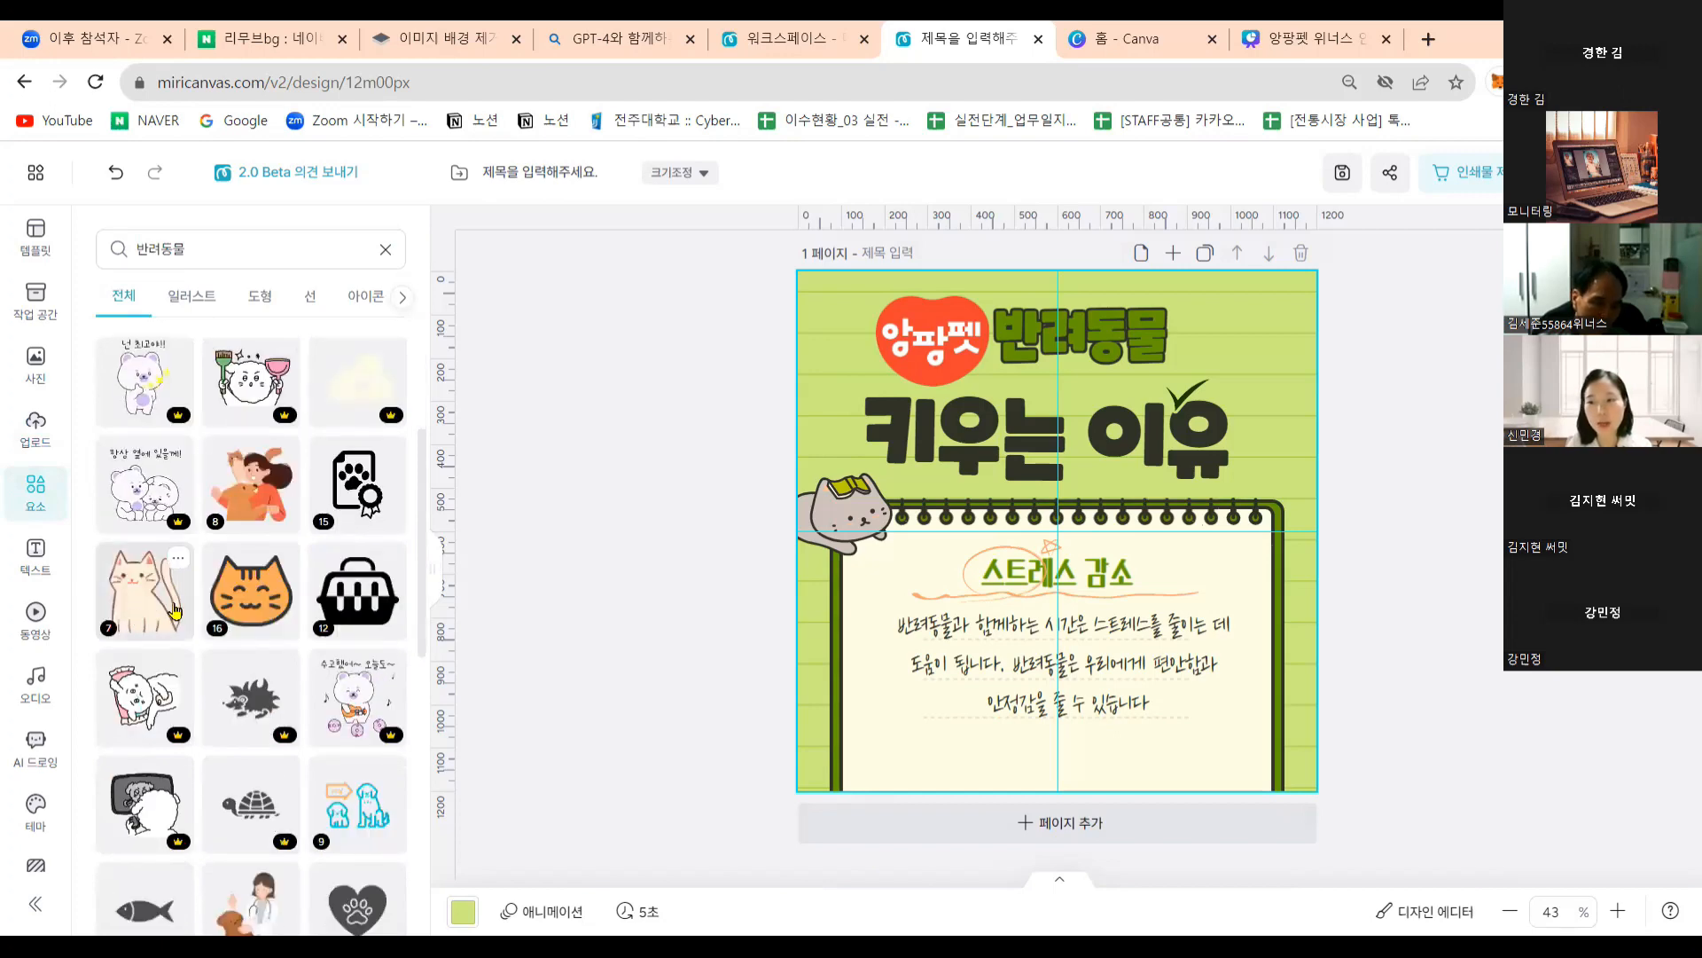
left_click(155, 614)
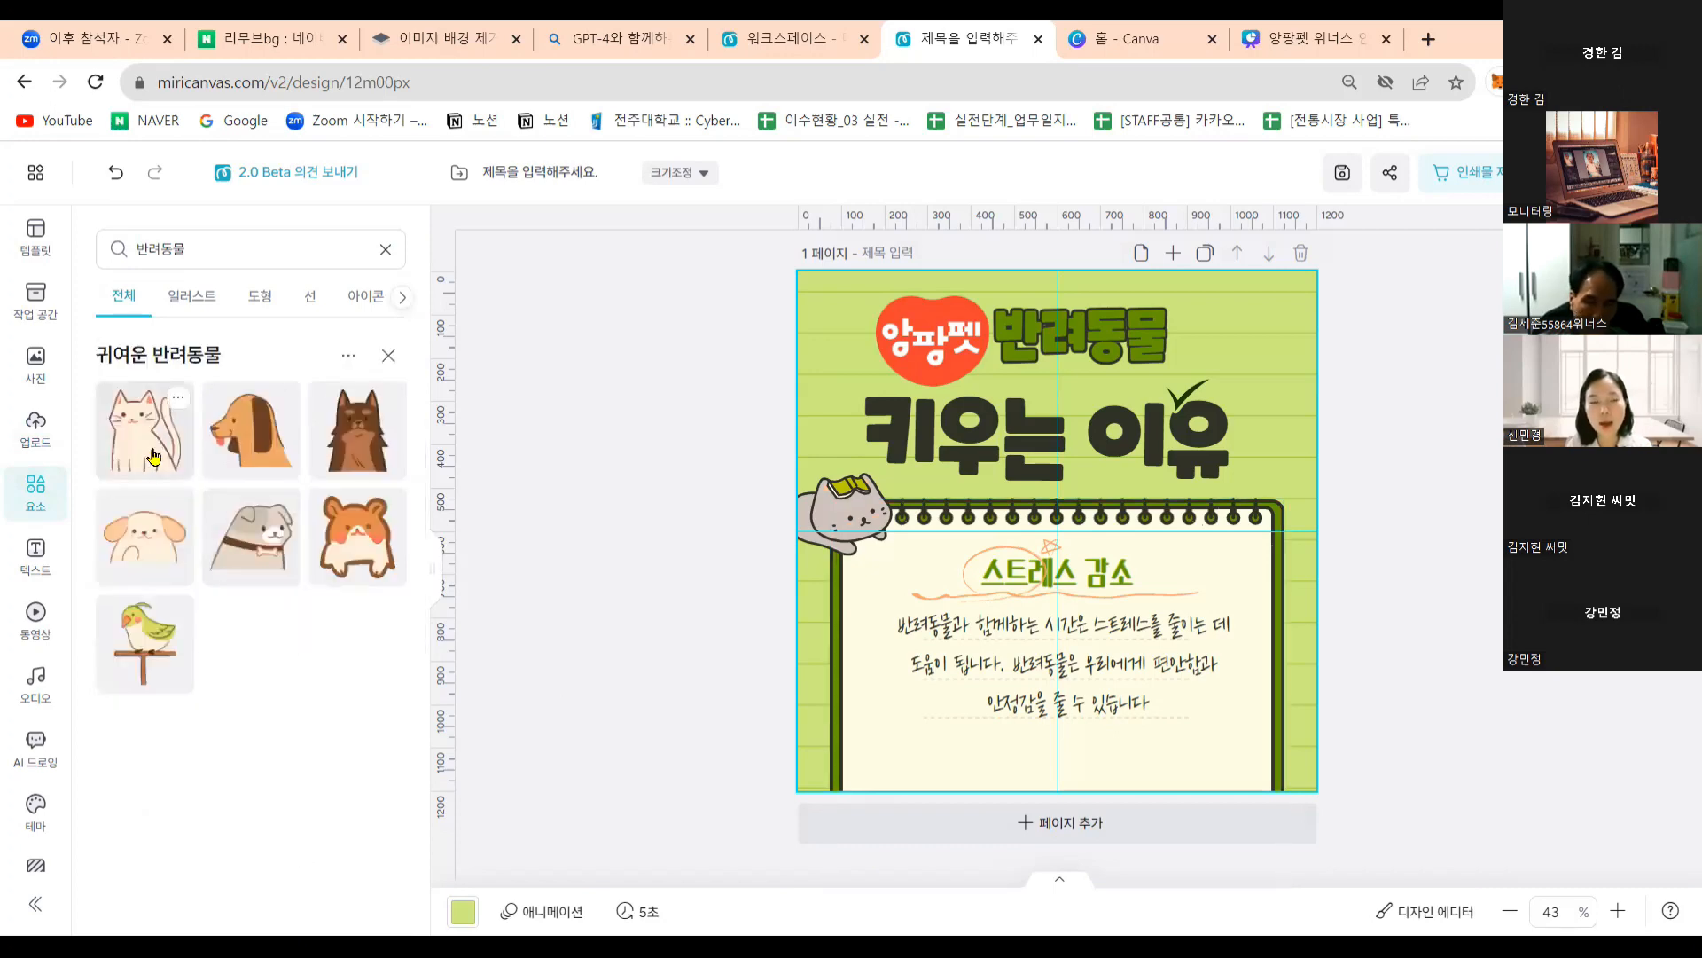
left_click(155, 457)
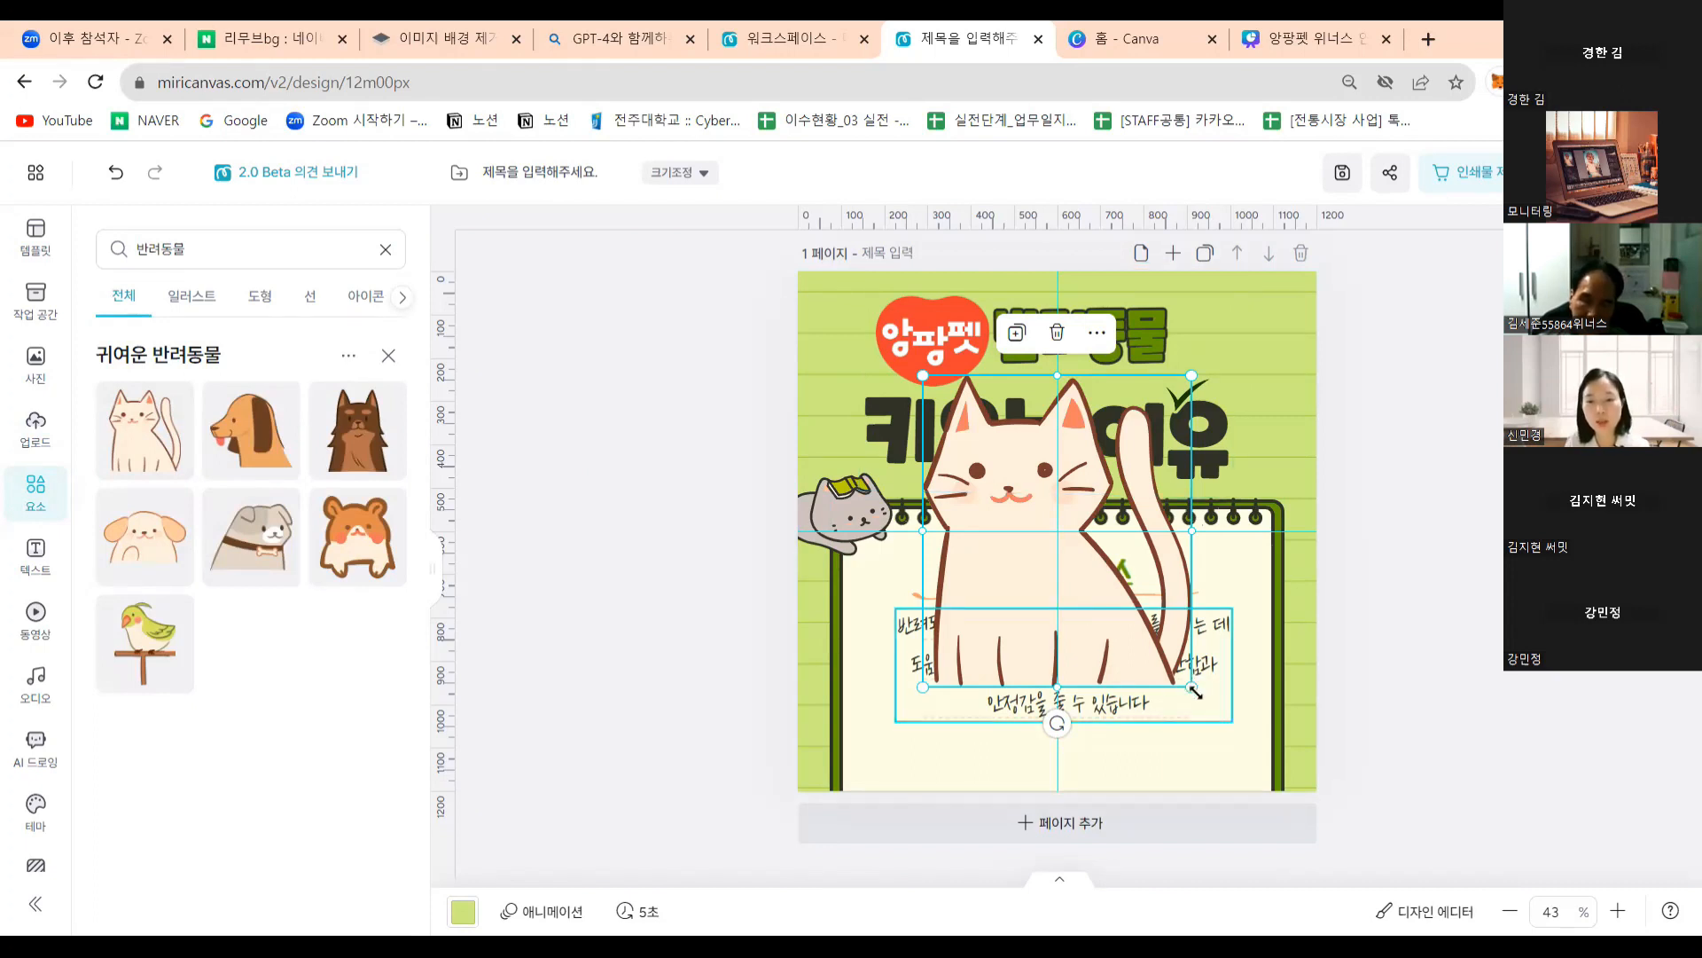
left_click_drag(1194, 690, 1089, 607)
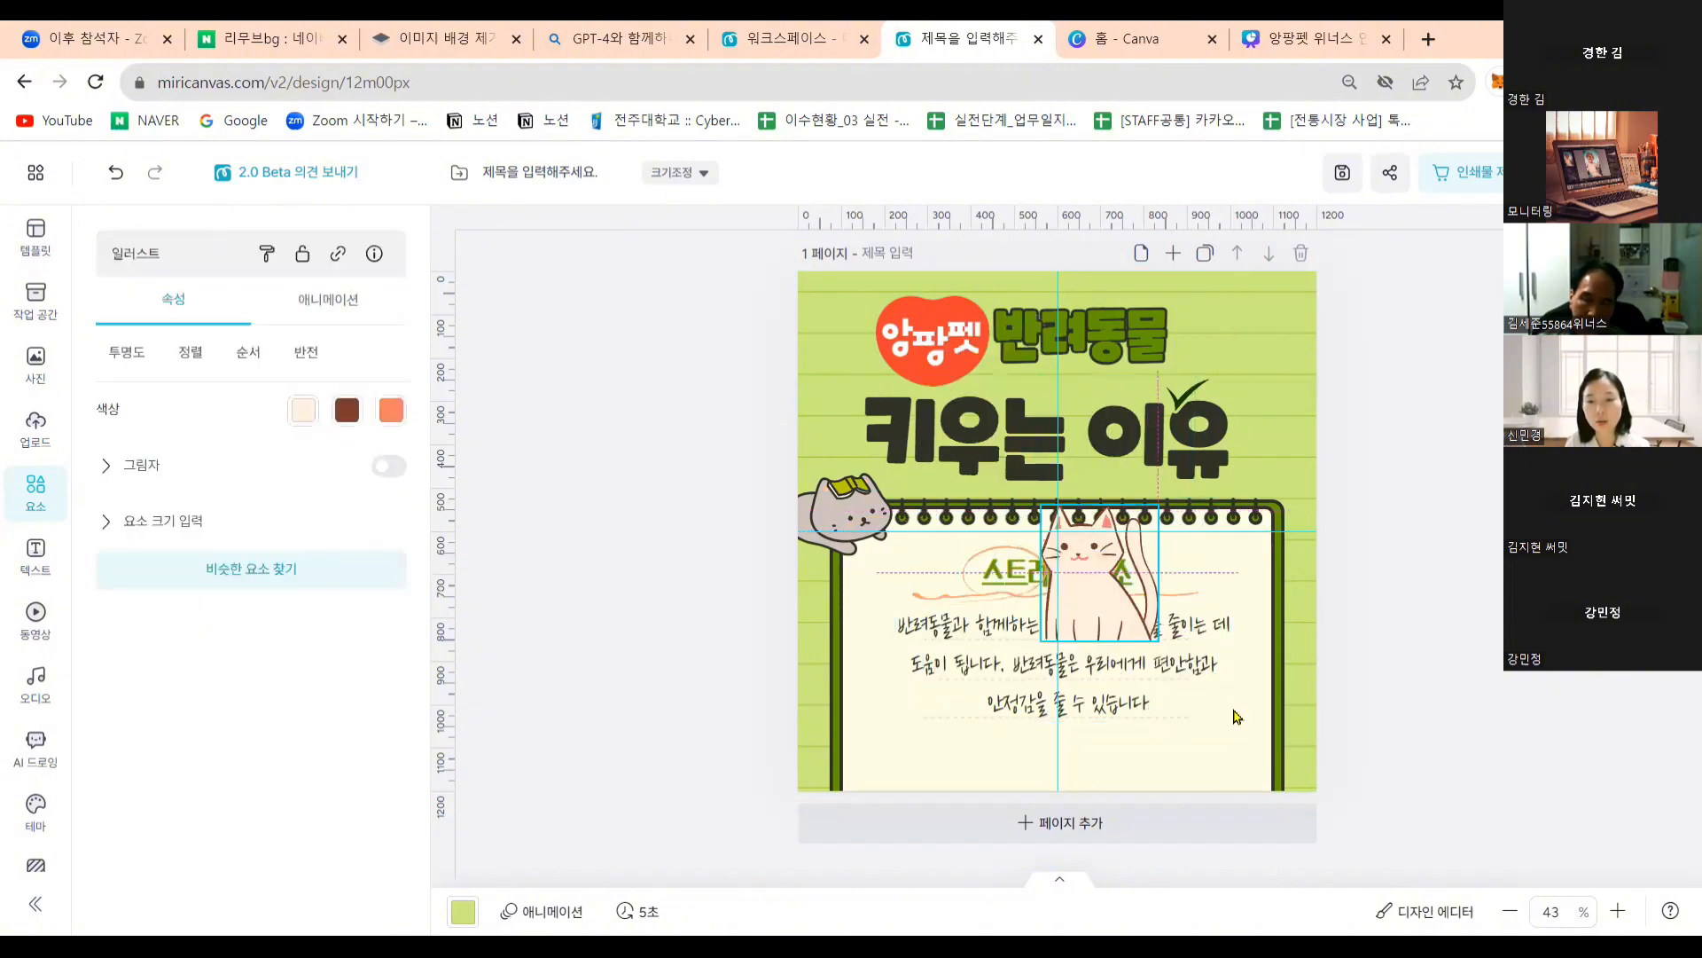
left_click_drag(1235, 736, 1242, 737)
left_click(1411, 702)
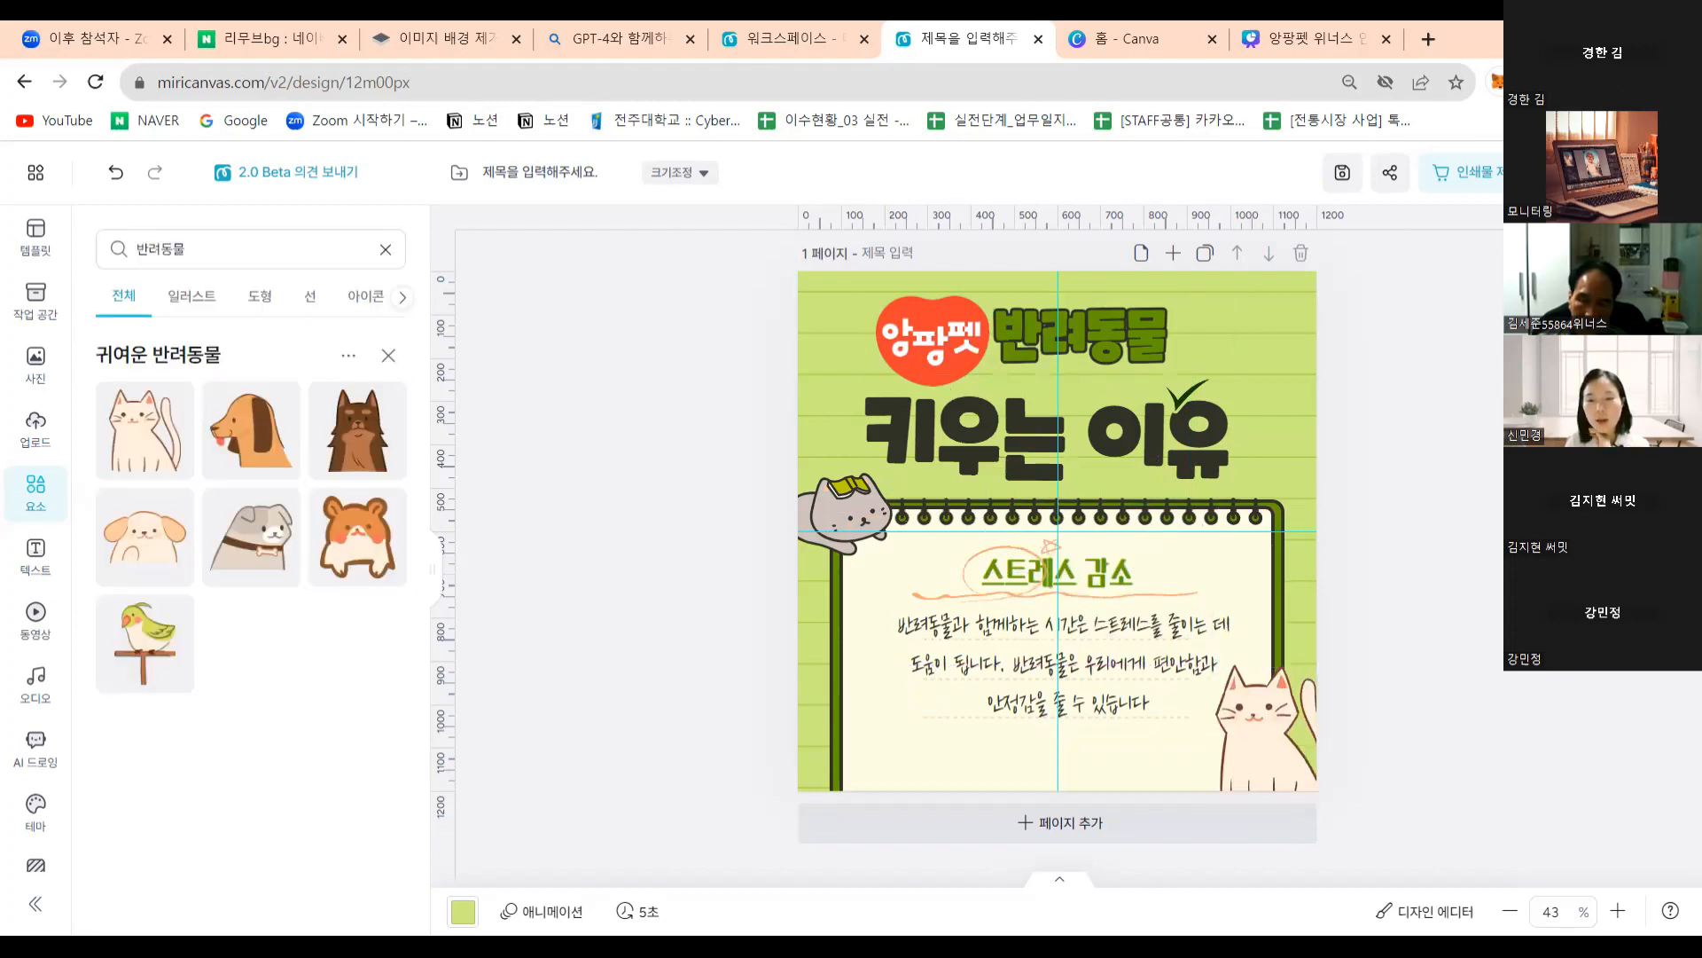
Widen the orange hand-drawn circle around the 스트레스 감소 heading to about 312 px so it encloses 스트레스.
left_click(851, 538)
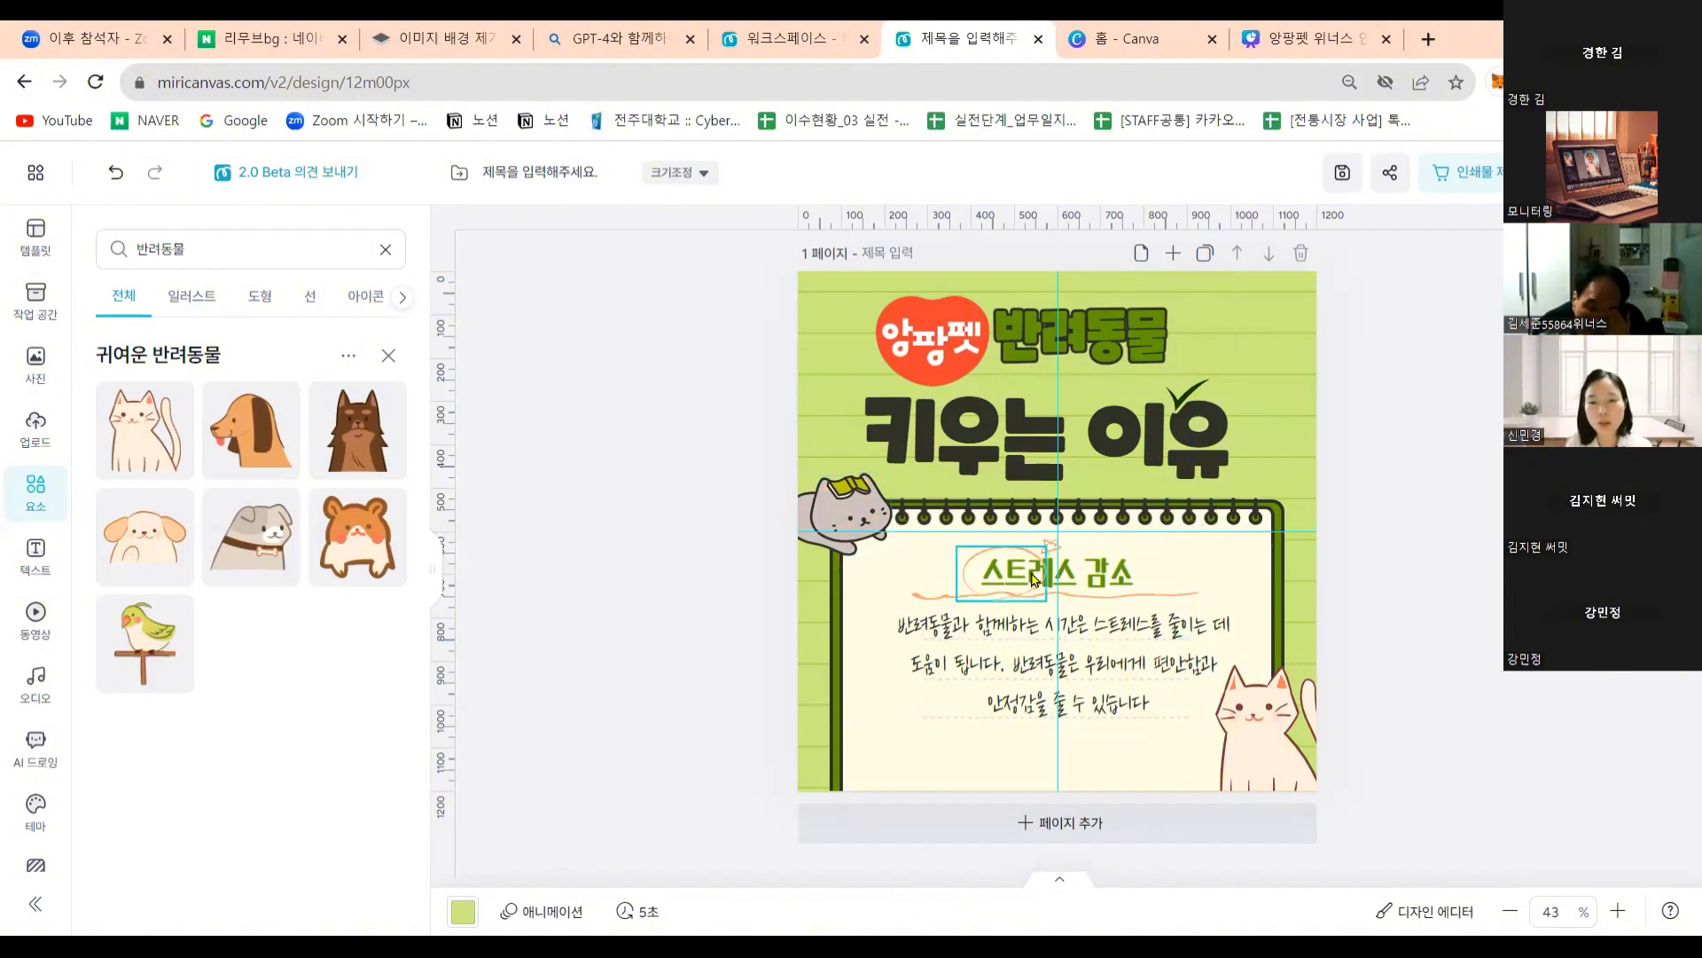
left_click(979, 562)
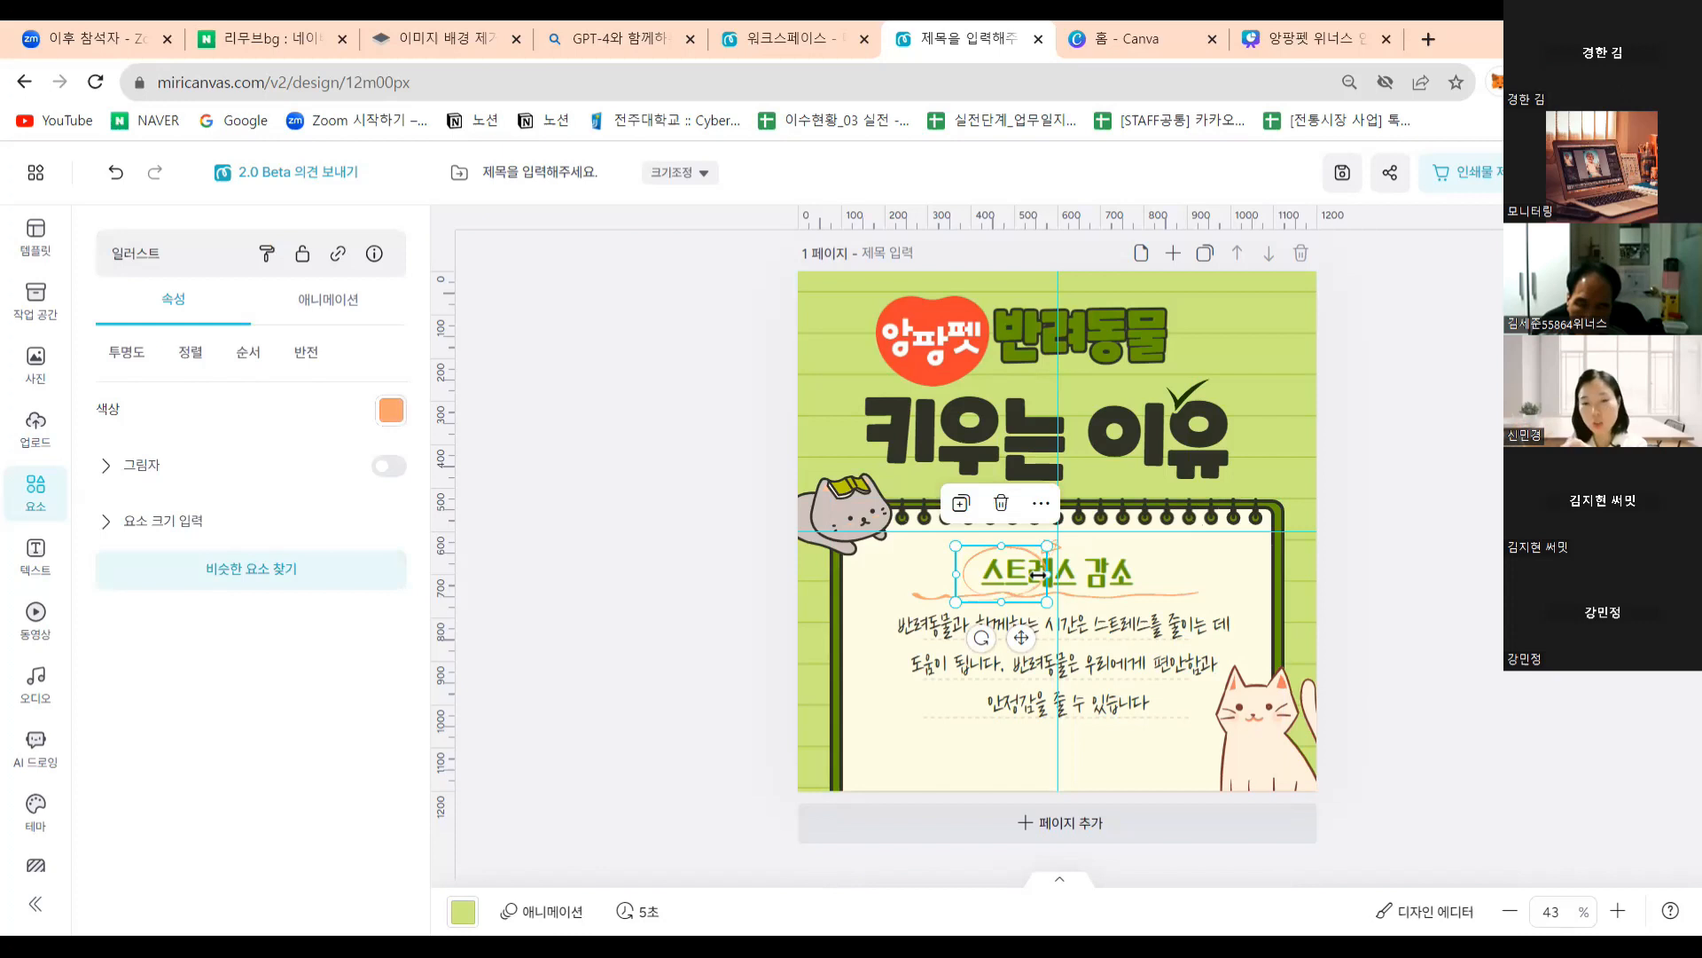
left_click_drag(1039, 574, 1086, 581)
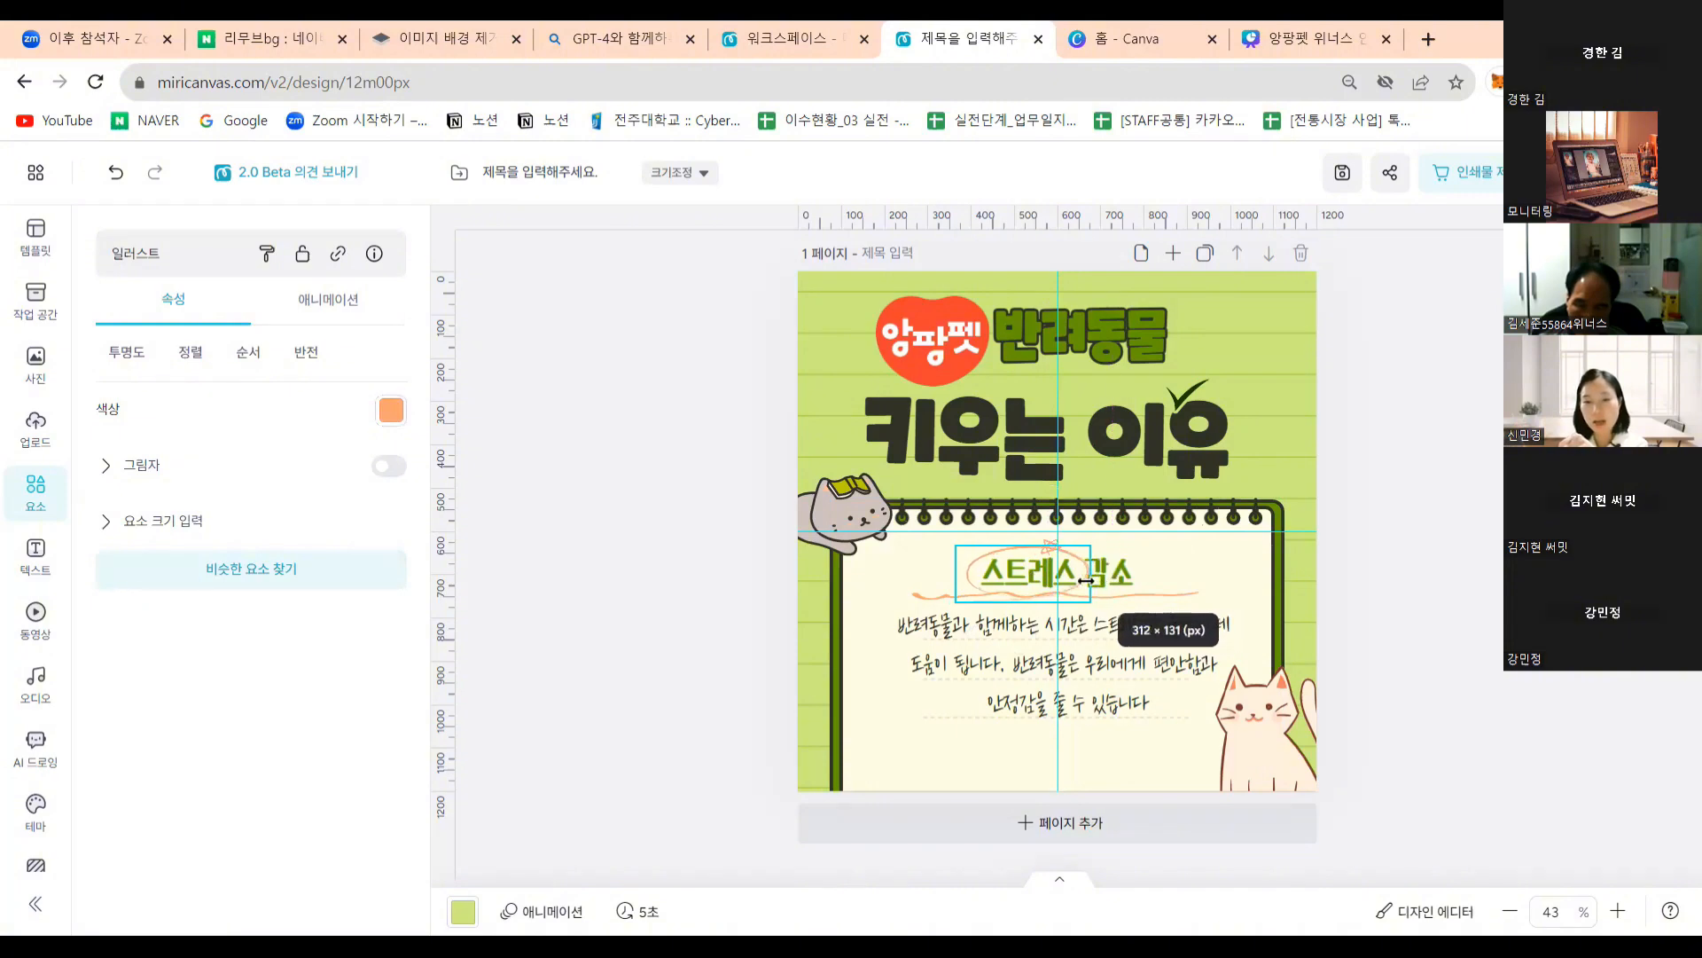
left_click(1114, 604)
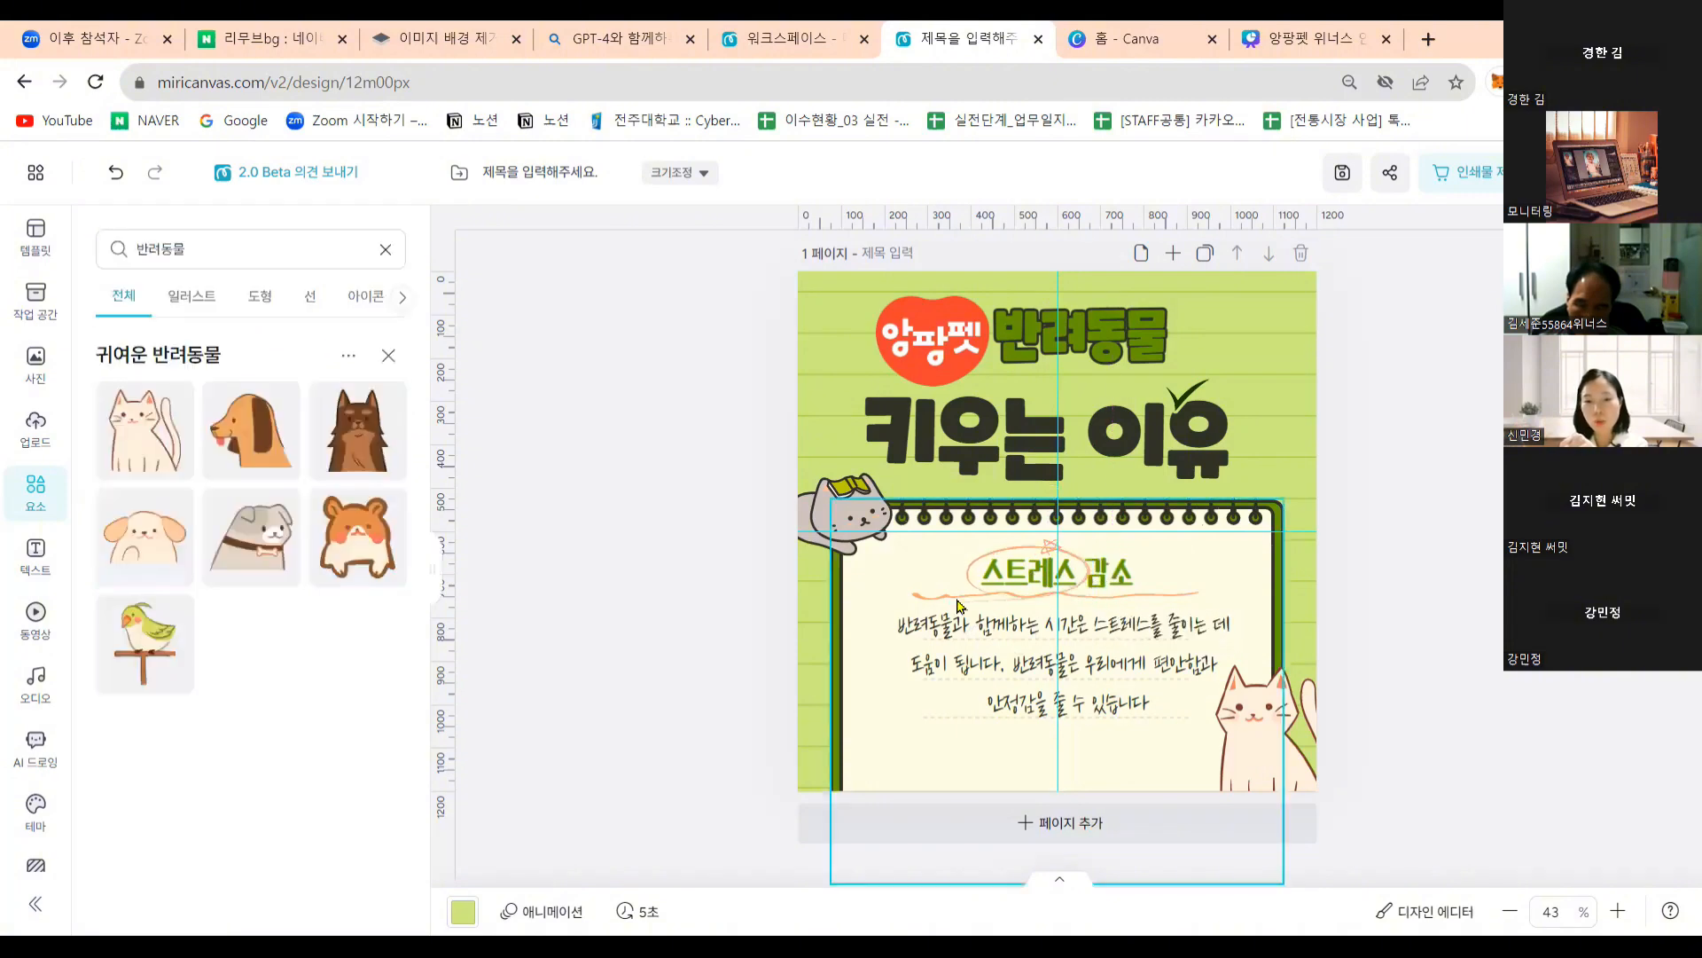
Shorten the orange wavy underline from both ends to about 437 px so it matches the 스트레스 감소 heading.
left_click(913, 596)
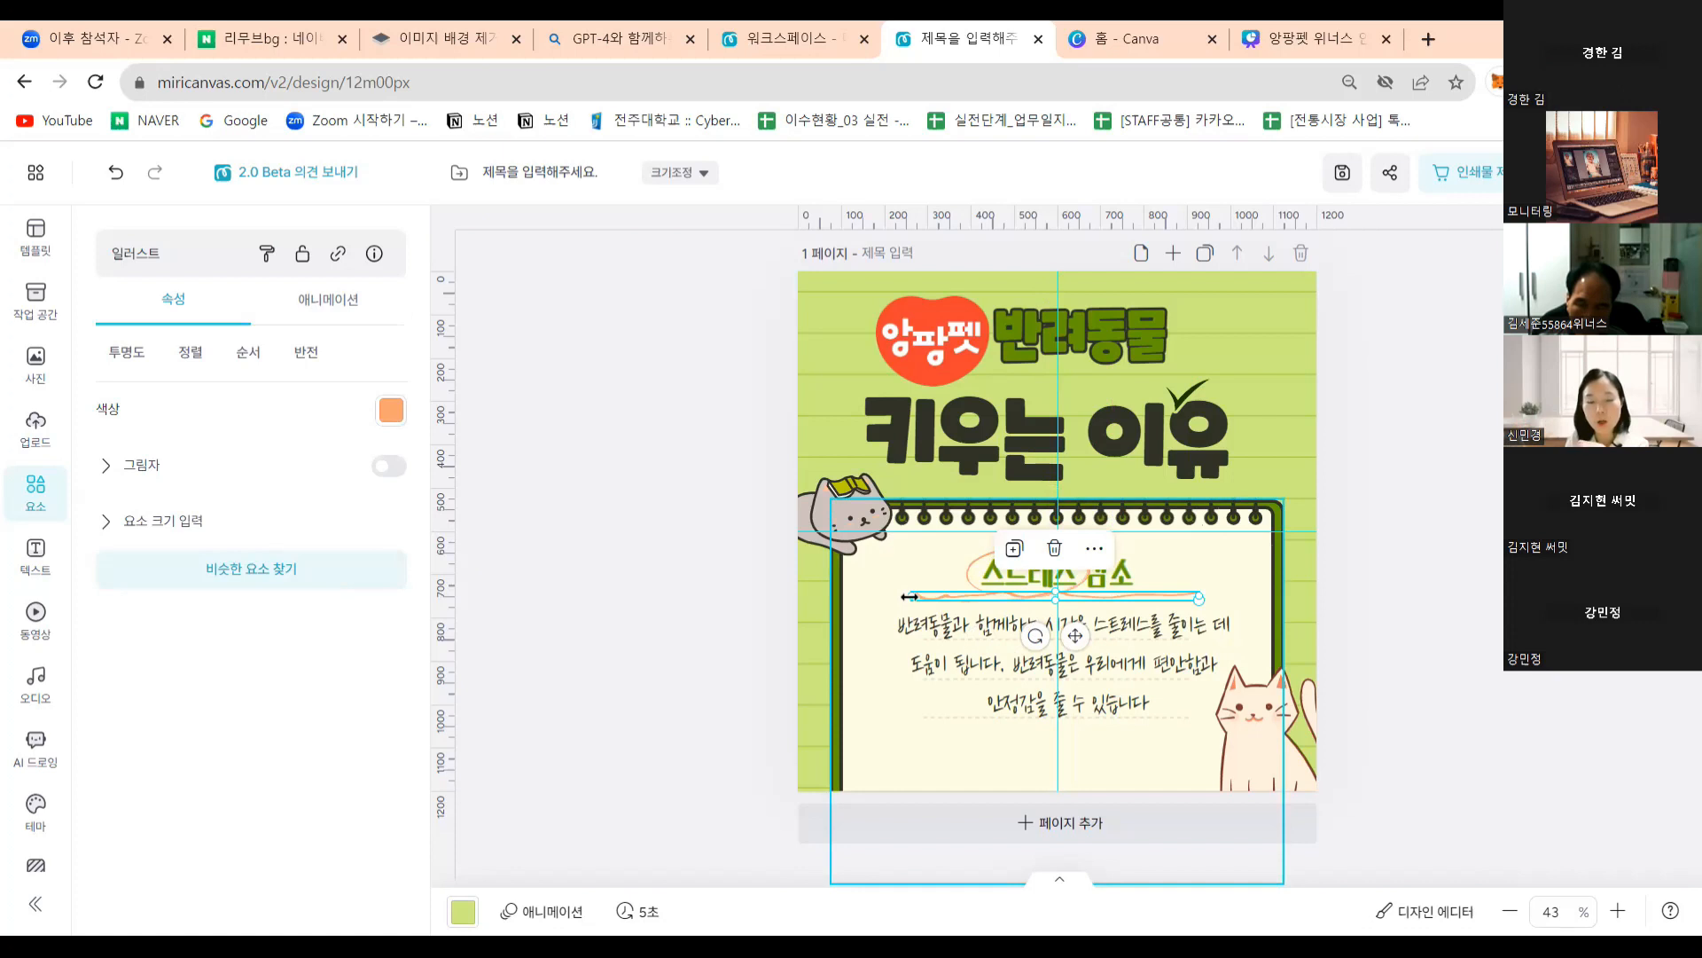
left_click_drag(910, 595, 952, 595)
left_click_drag(1198, 598, 1140, 594)
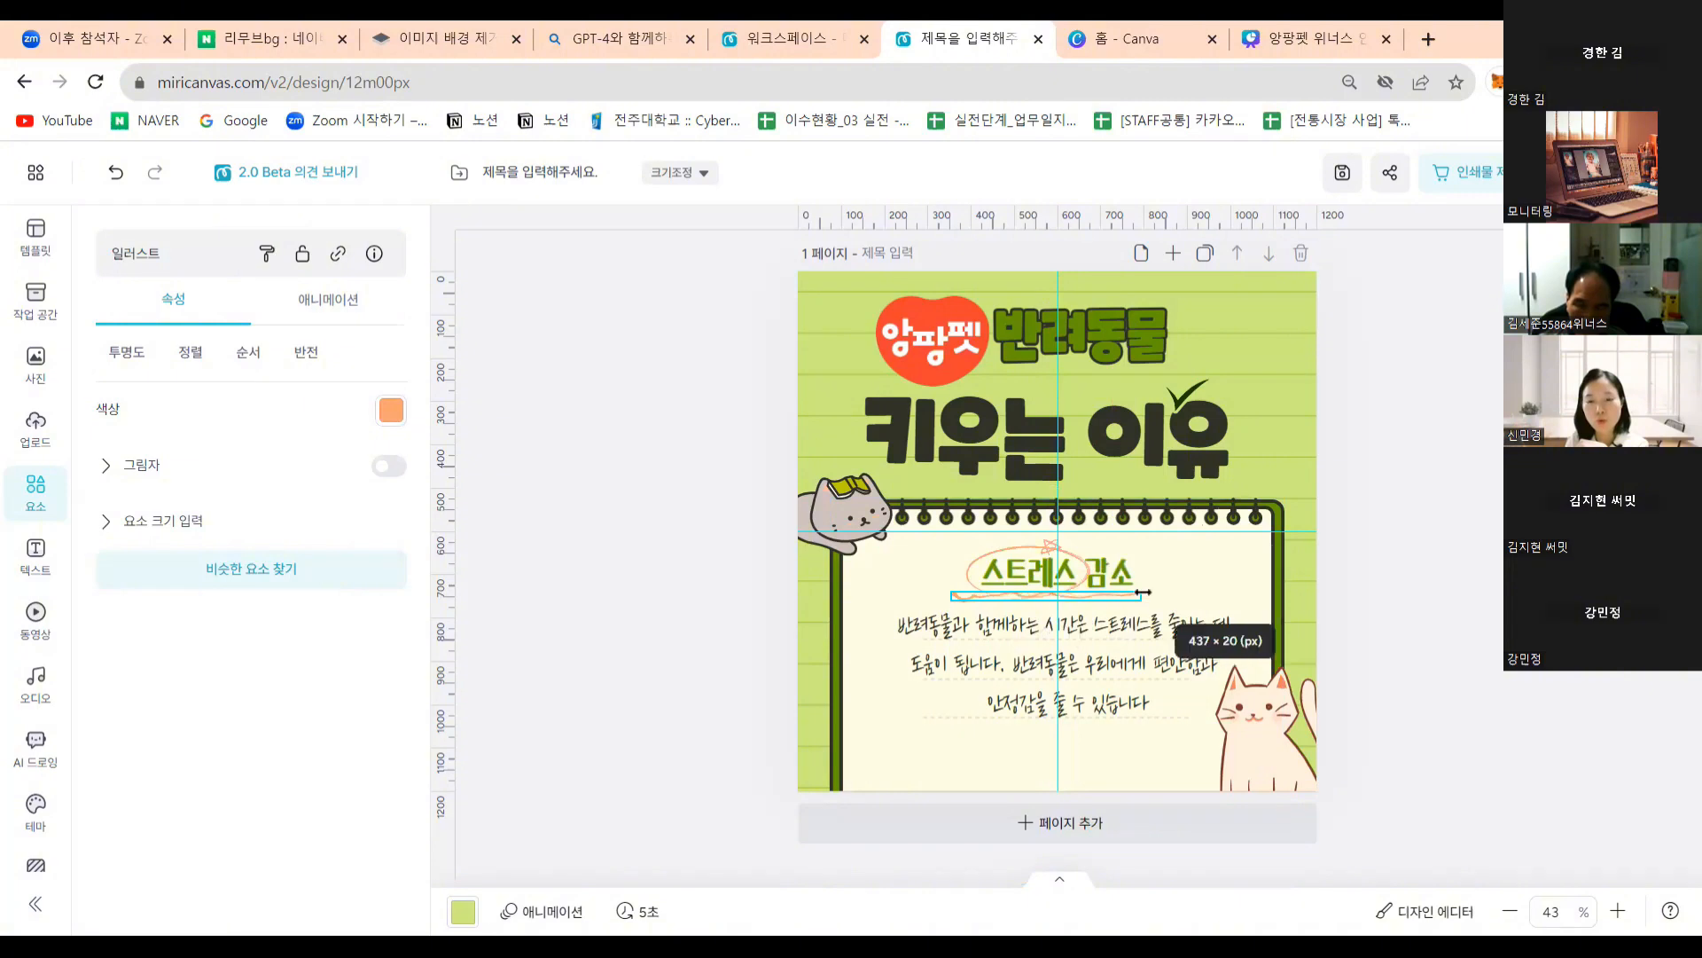
left_click(1417, 599)
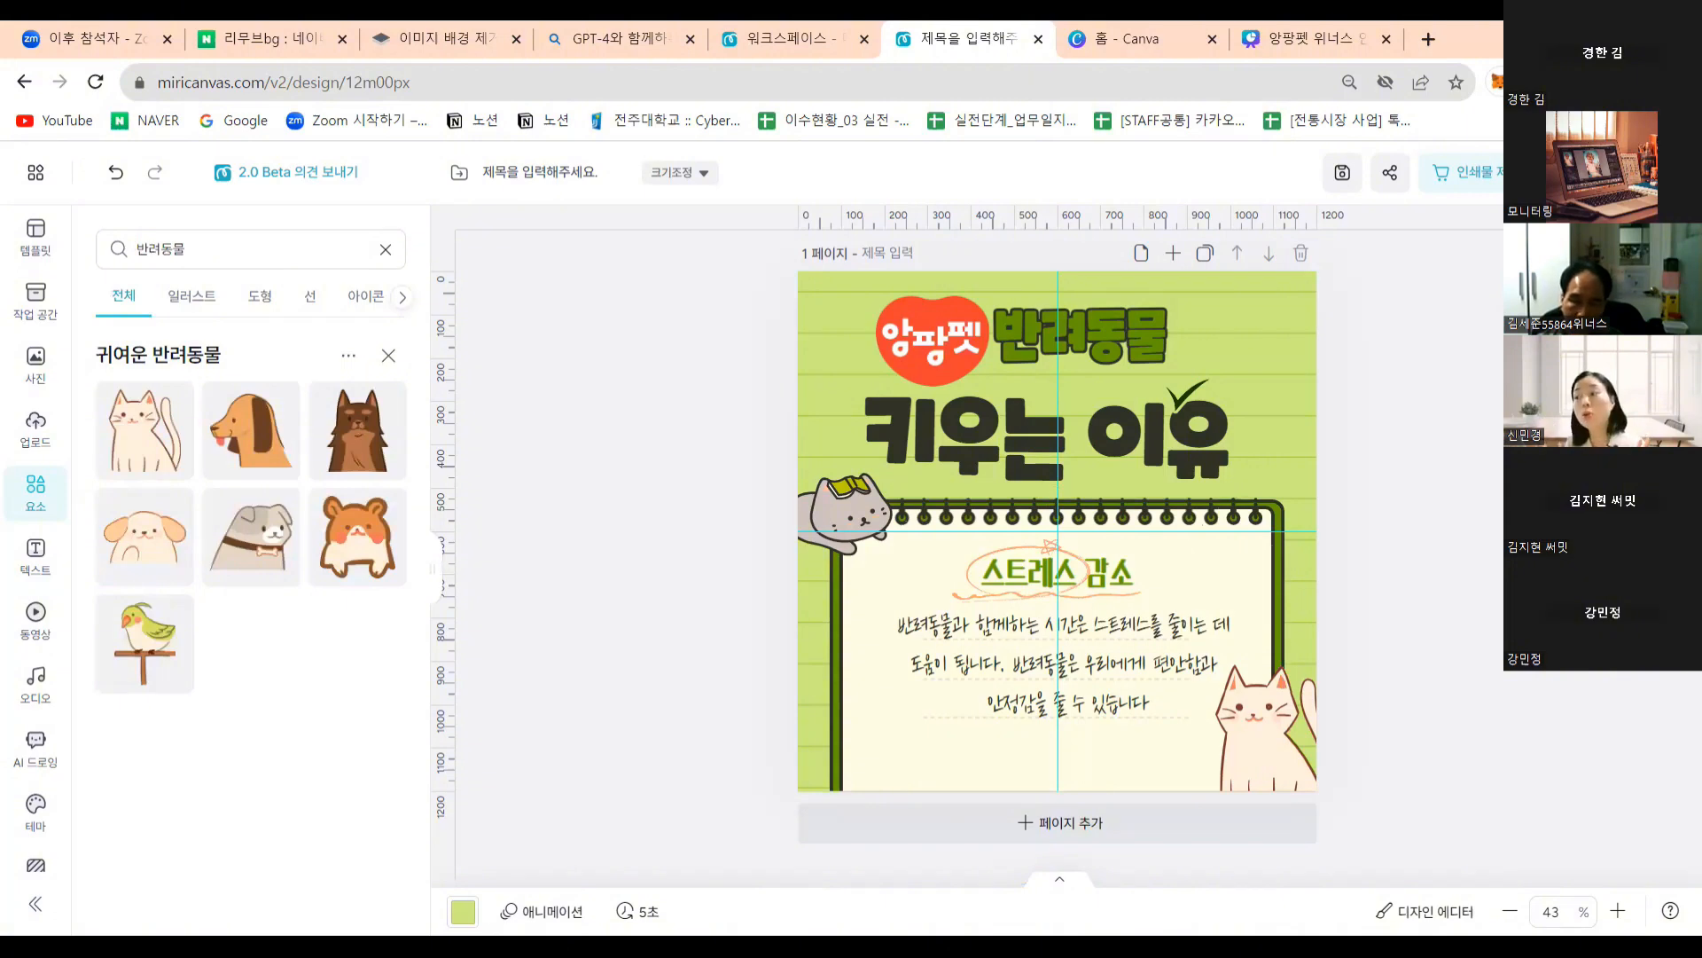
Duplicate the finished 스트레스 감소 page as page 2 and compare the two pages.
left_click(1206, 259)
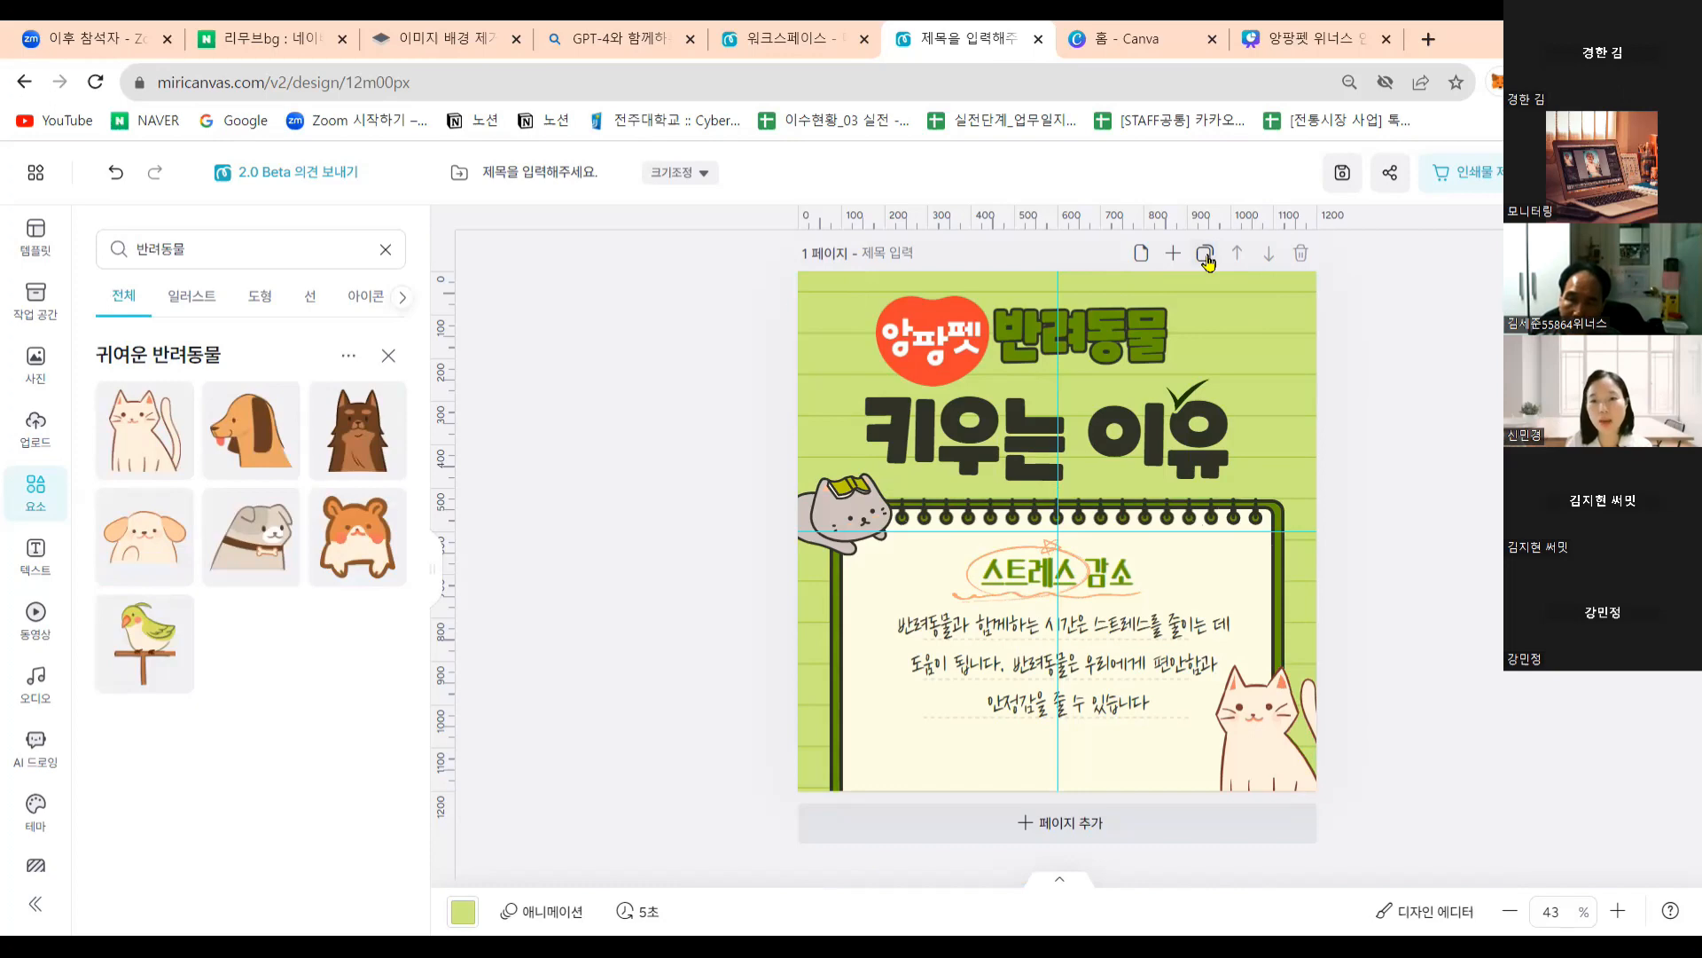
left_click(1207, 259)
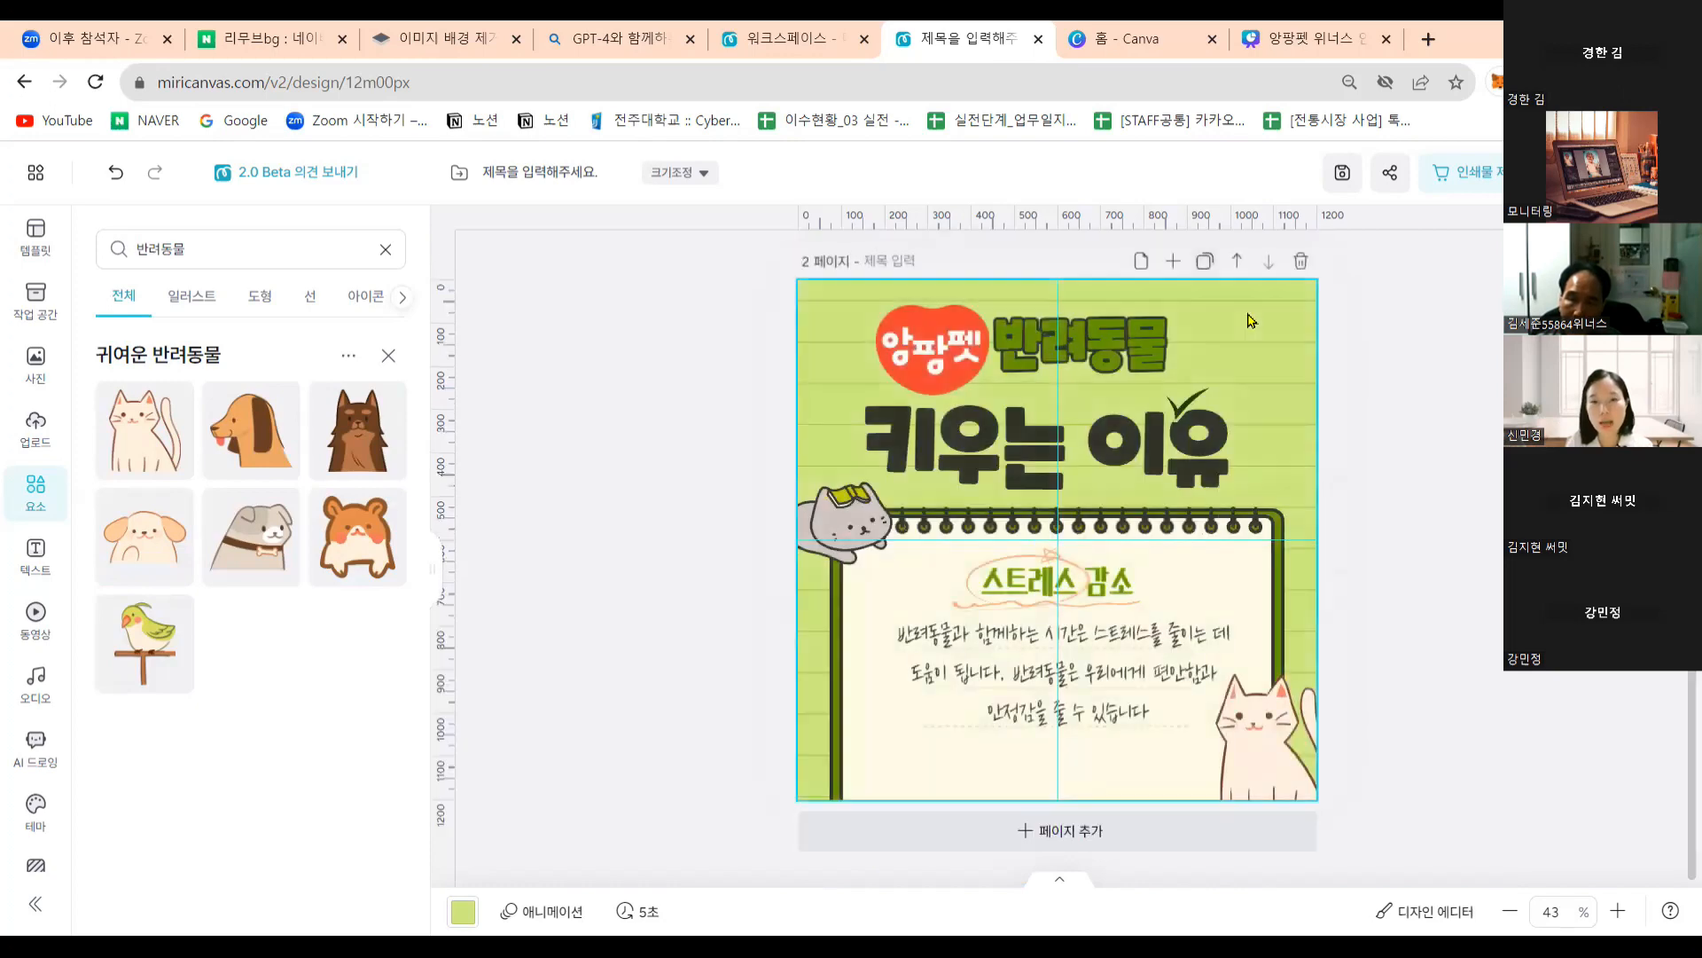
scroll(1251, 321, "up", 4)
scroll(1251, 321, "down", 3)
scroll(1251, 321, "down", 2)
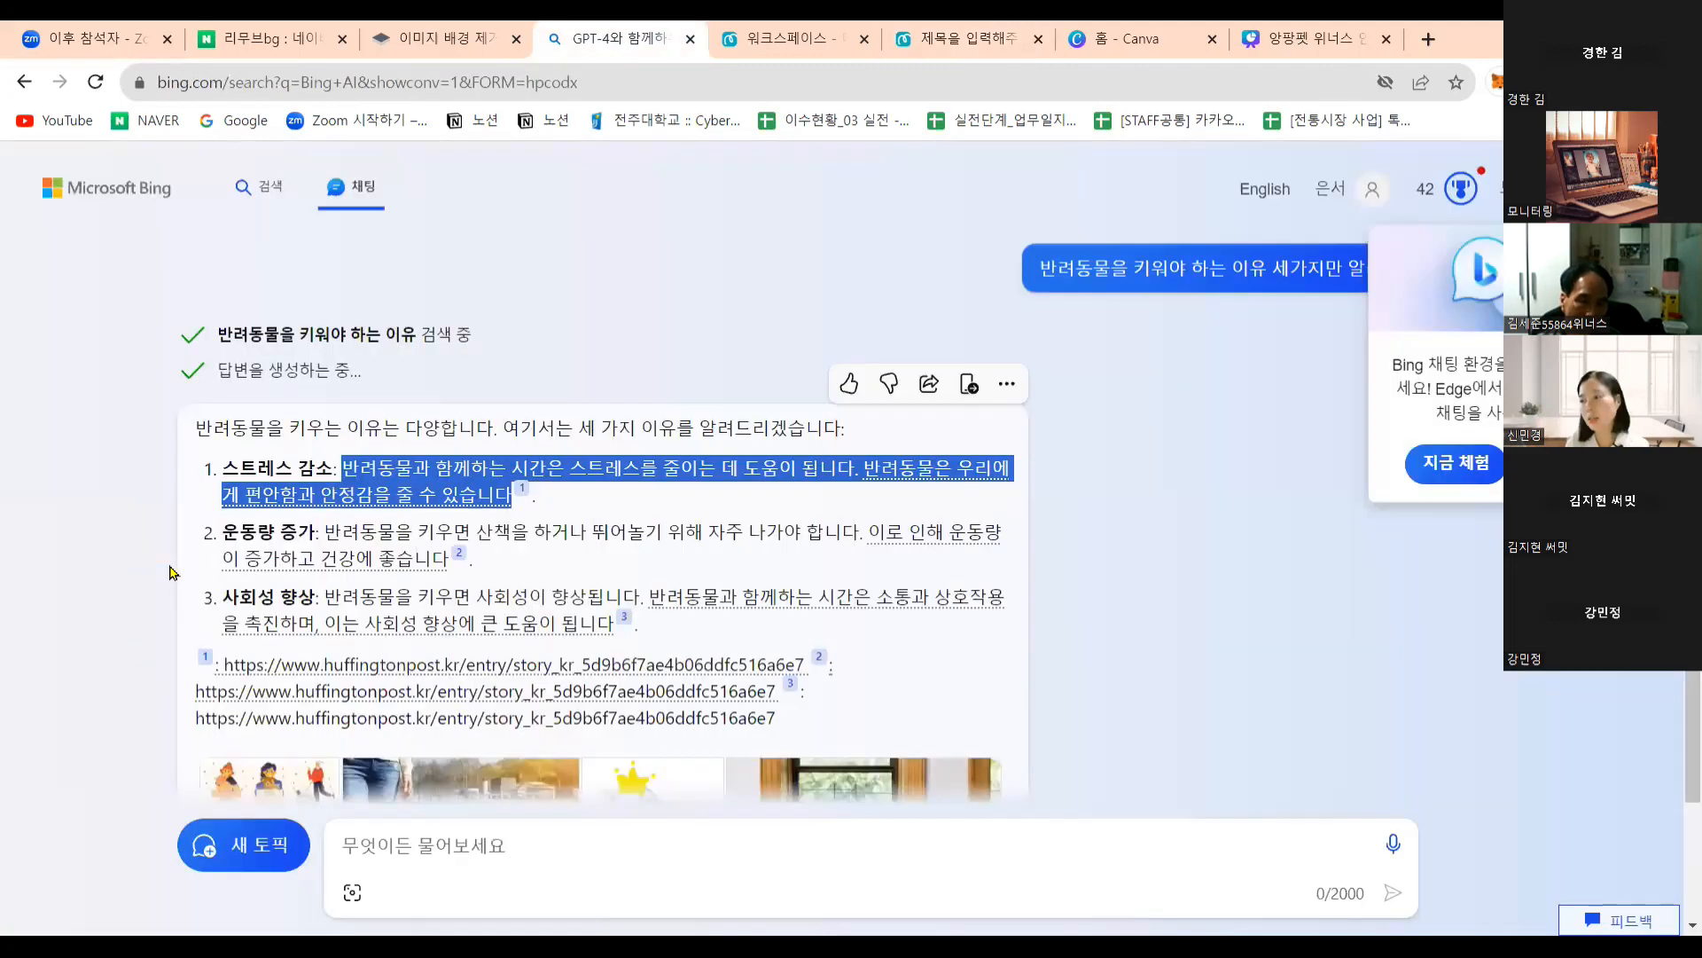
Replace the 스트레스 감소 heading on page 2 with 운동량 증가, copied from the second reason in the Bing answer.
left_click(235, 532)
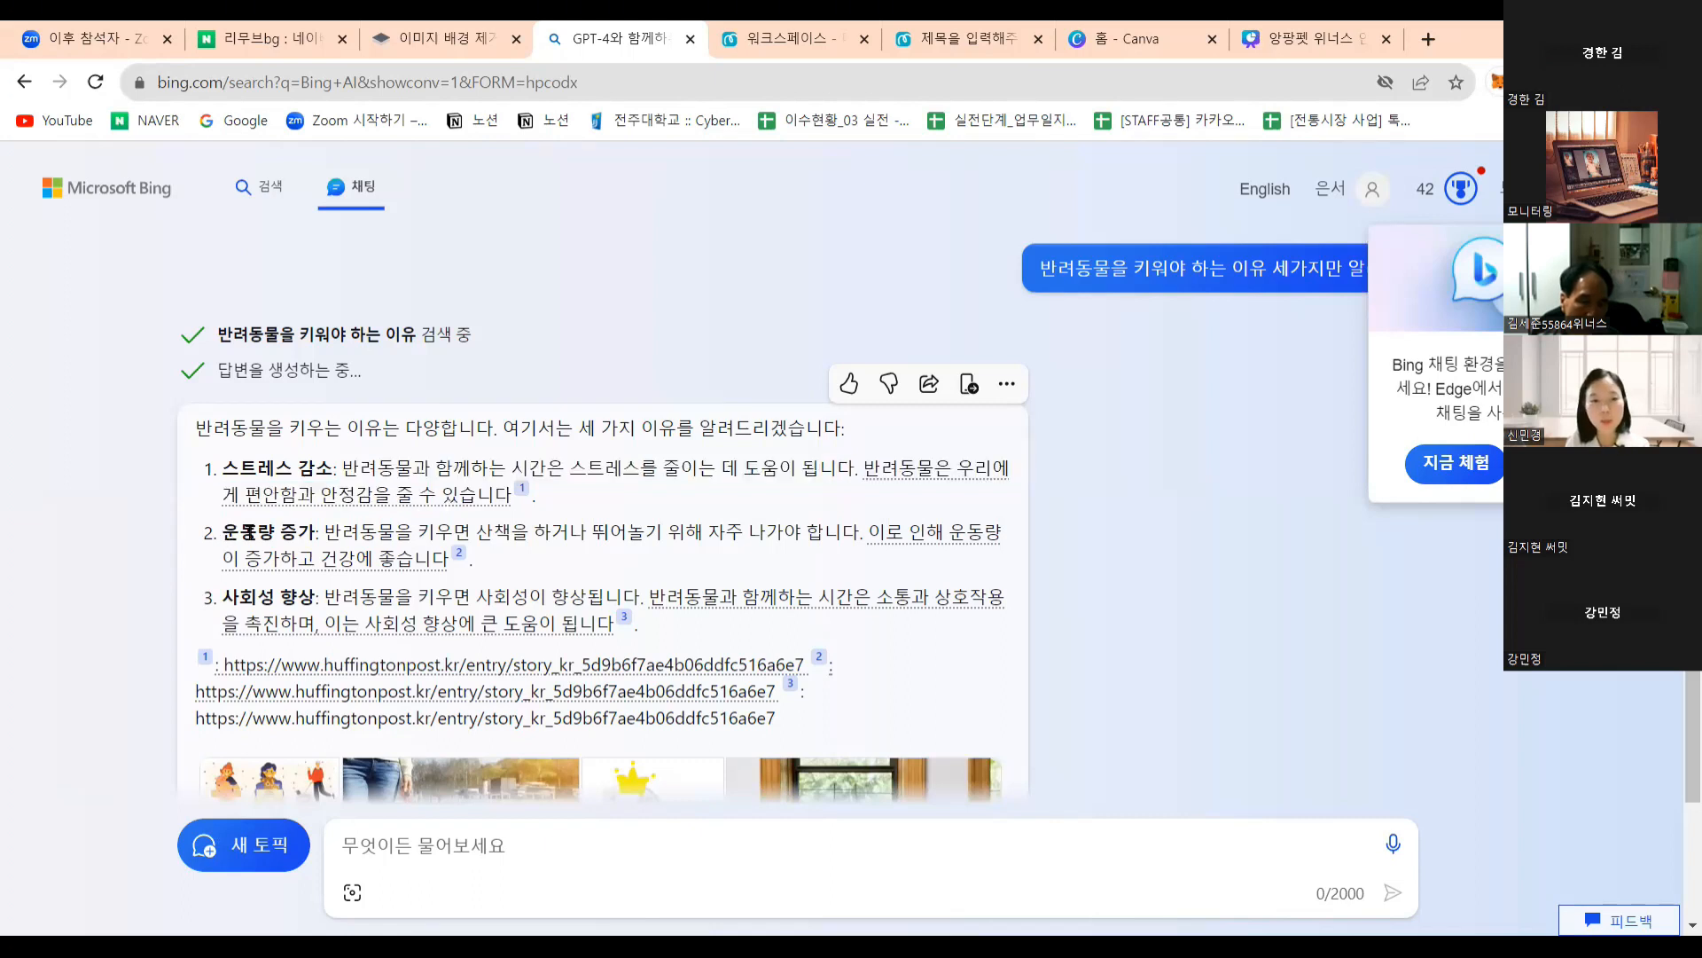
left_click_drag(229, 531, 300, 522)
key("ctrl+c")
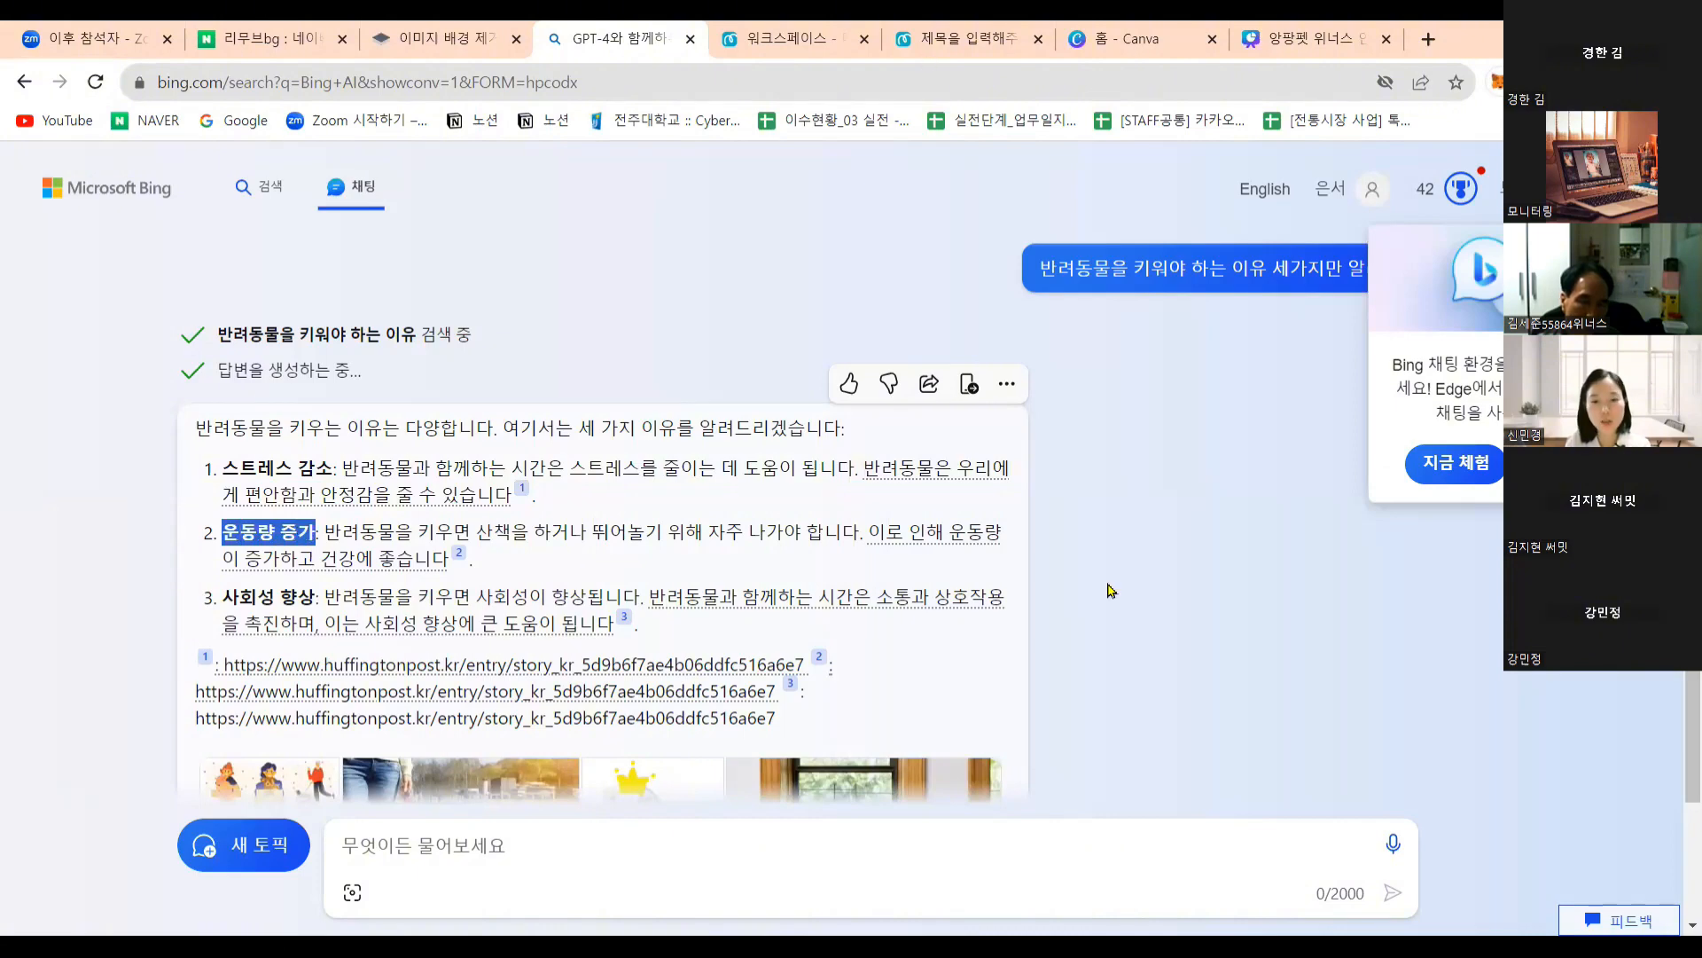
key("ctrl+6")
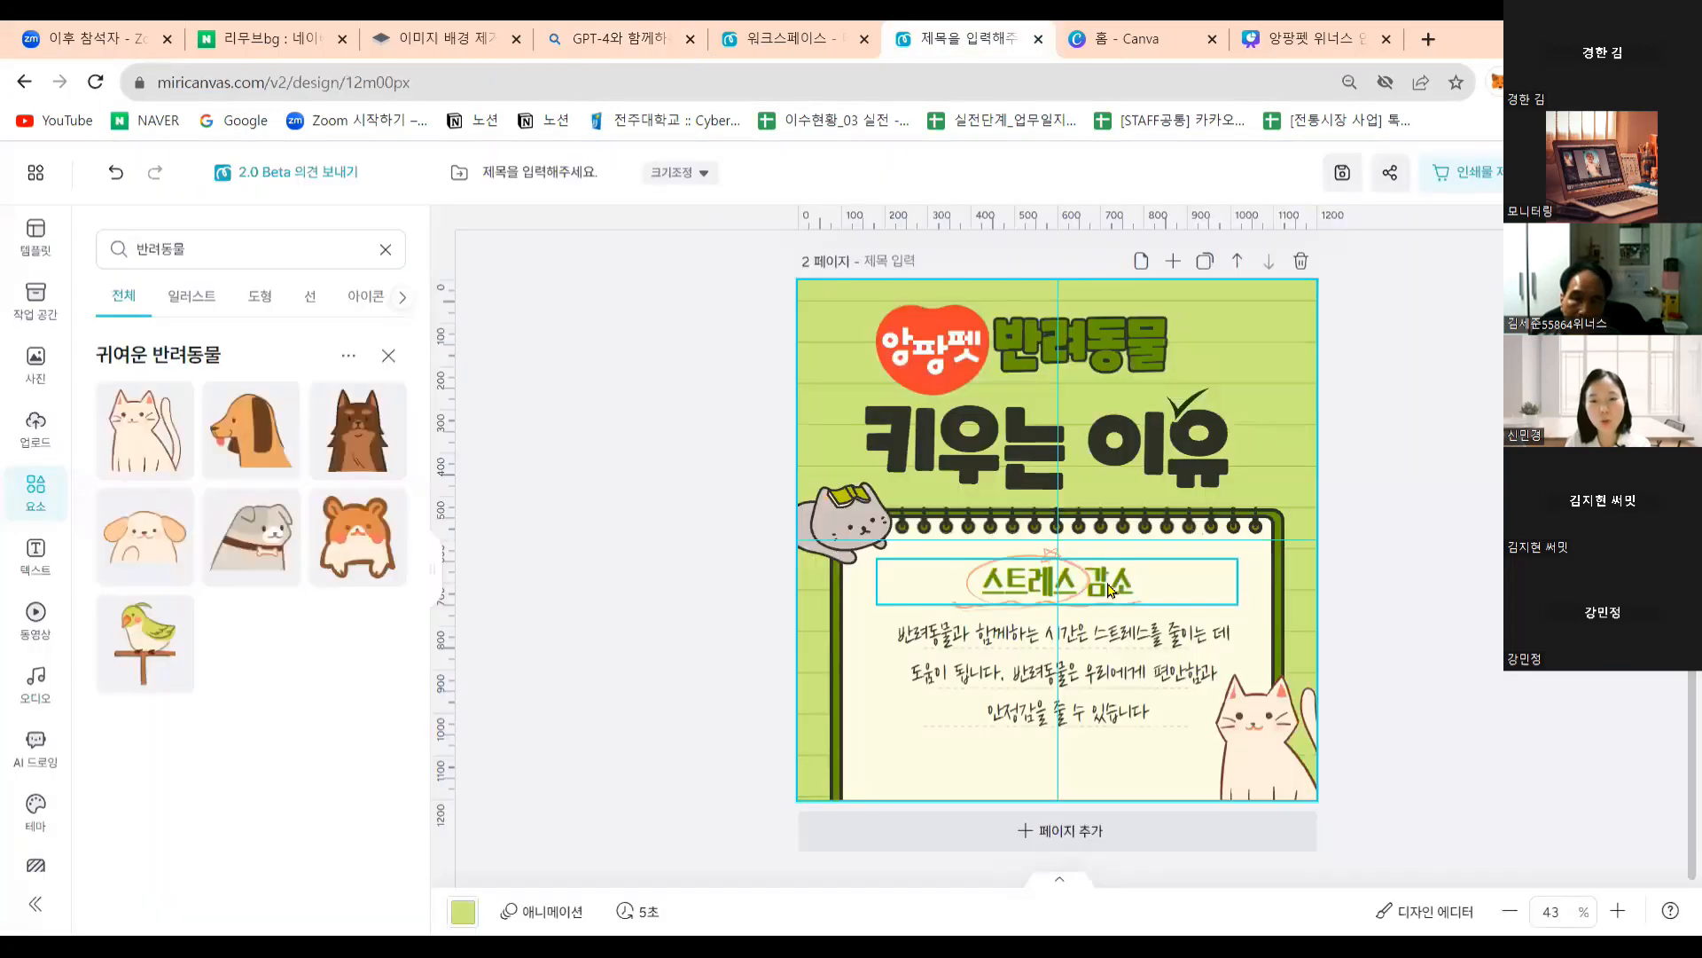
double_click(1106, 583)
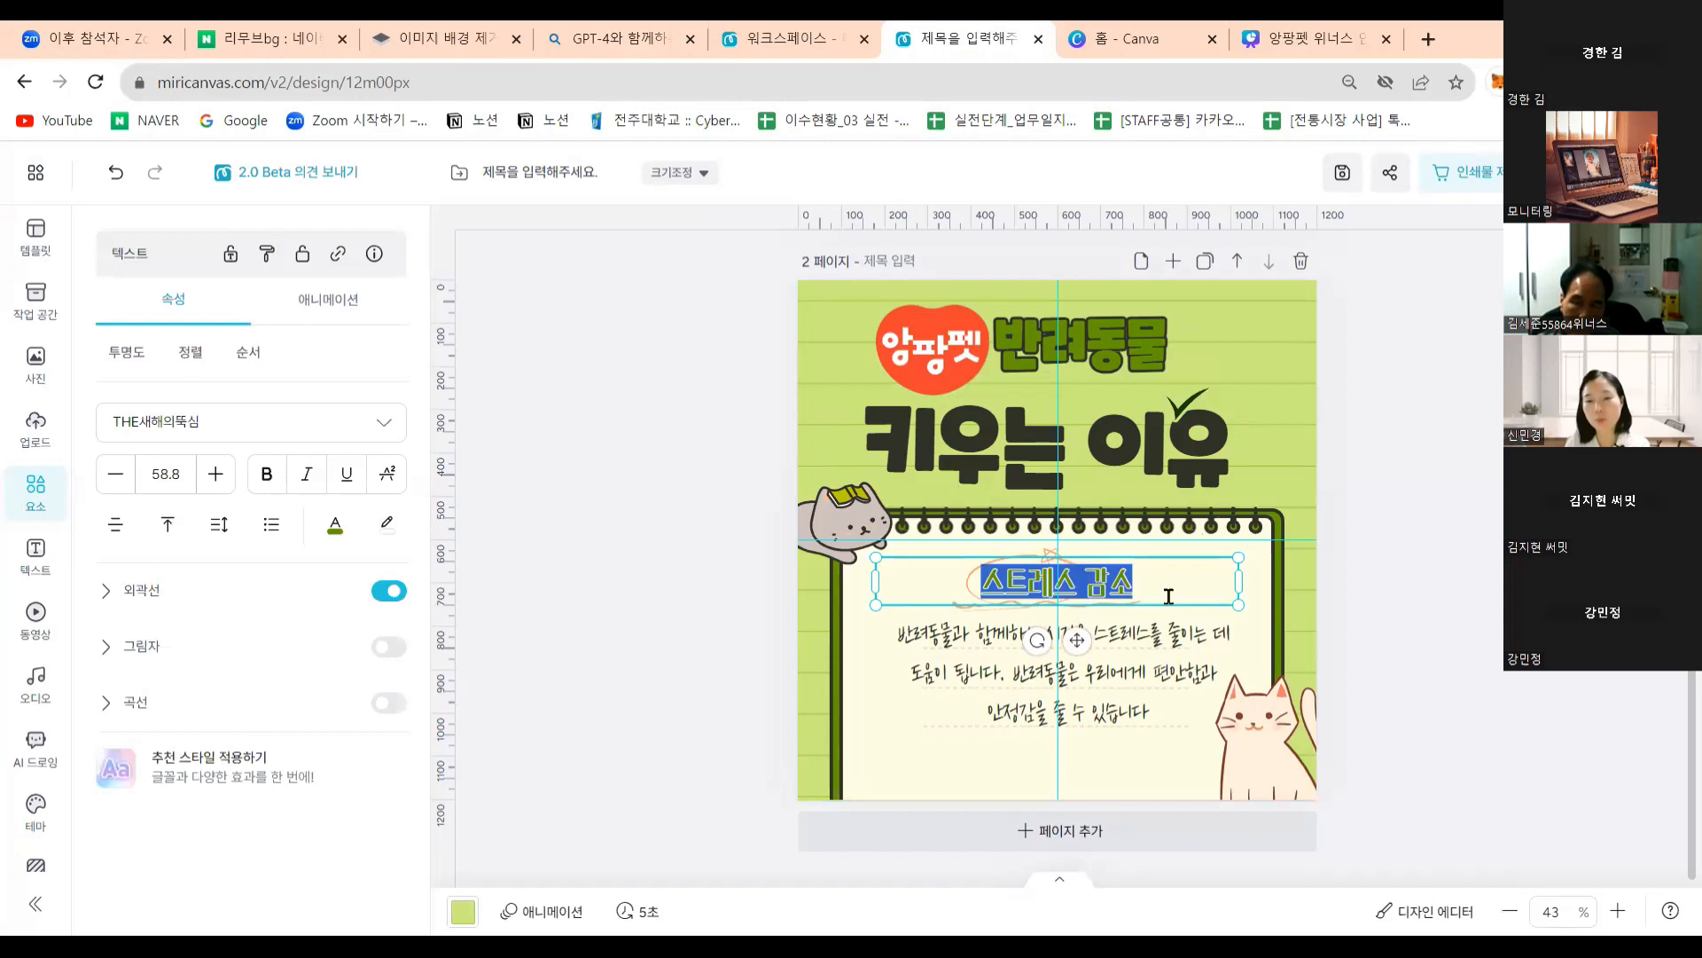
key("ctrl+v")
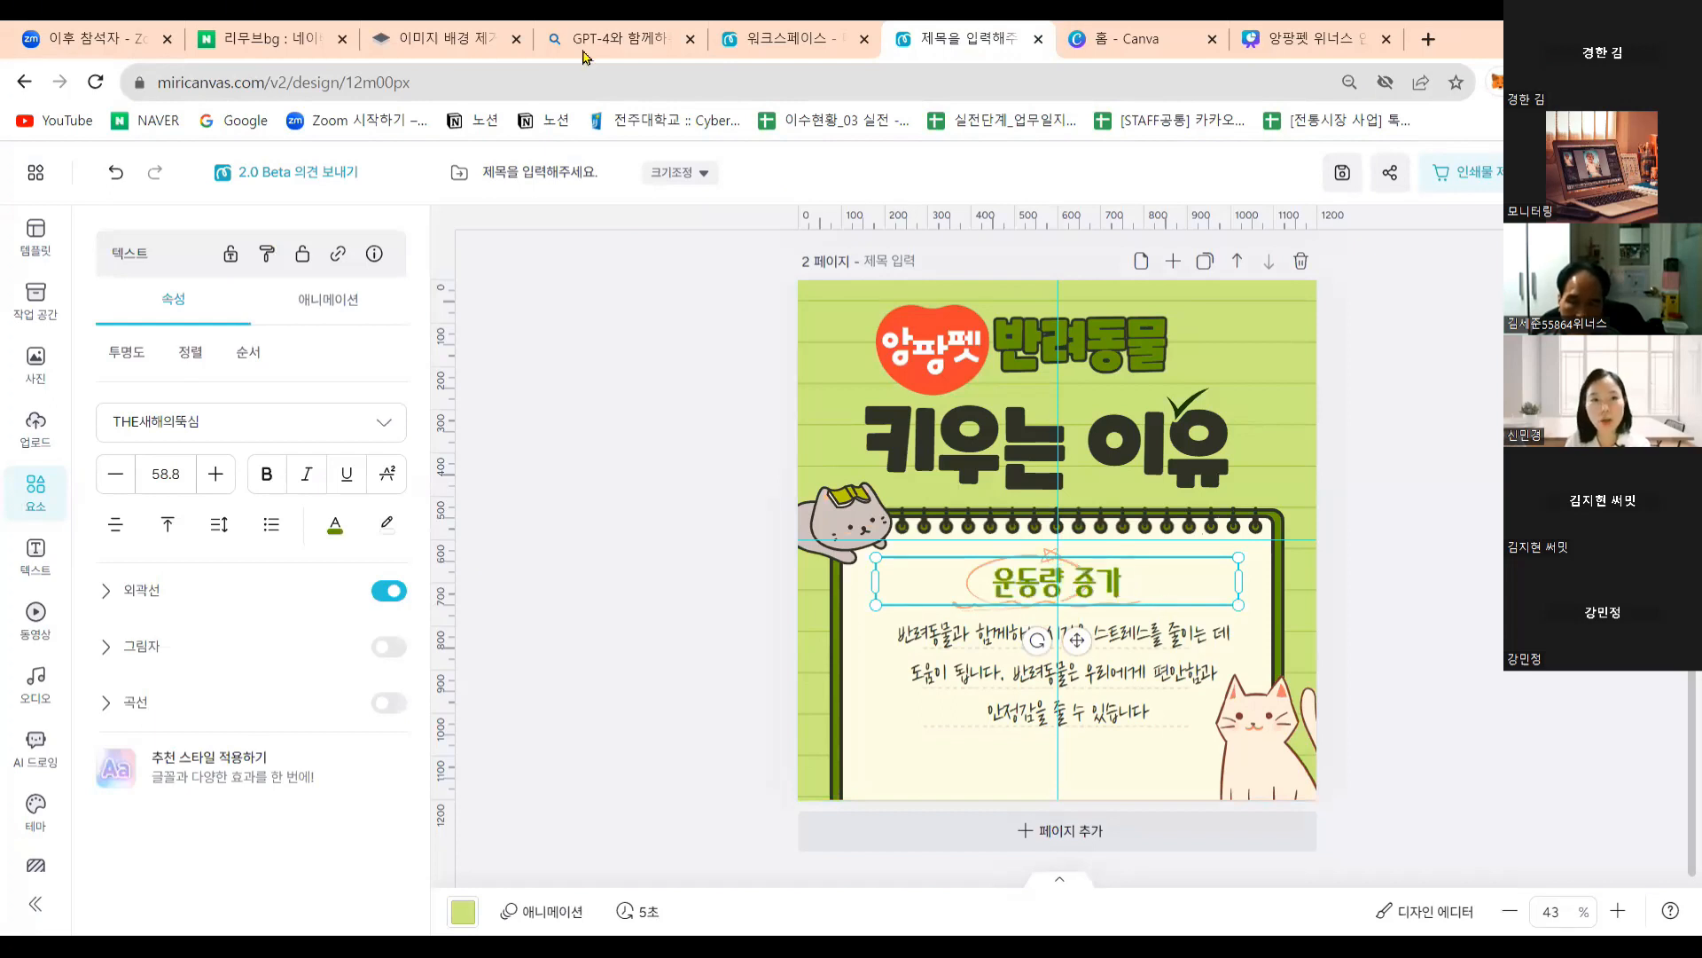
Replace the body text on page 2 with the 운동량 증가 explanation copied from the Bing answer.
left_click(620, 39)
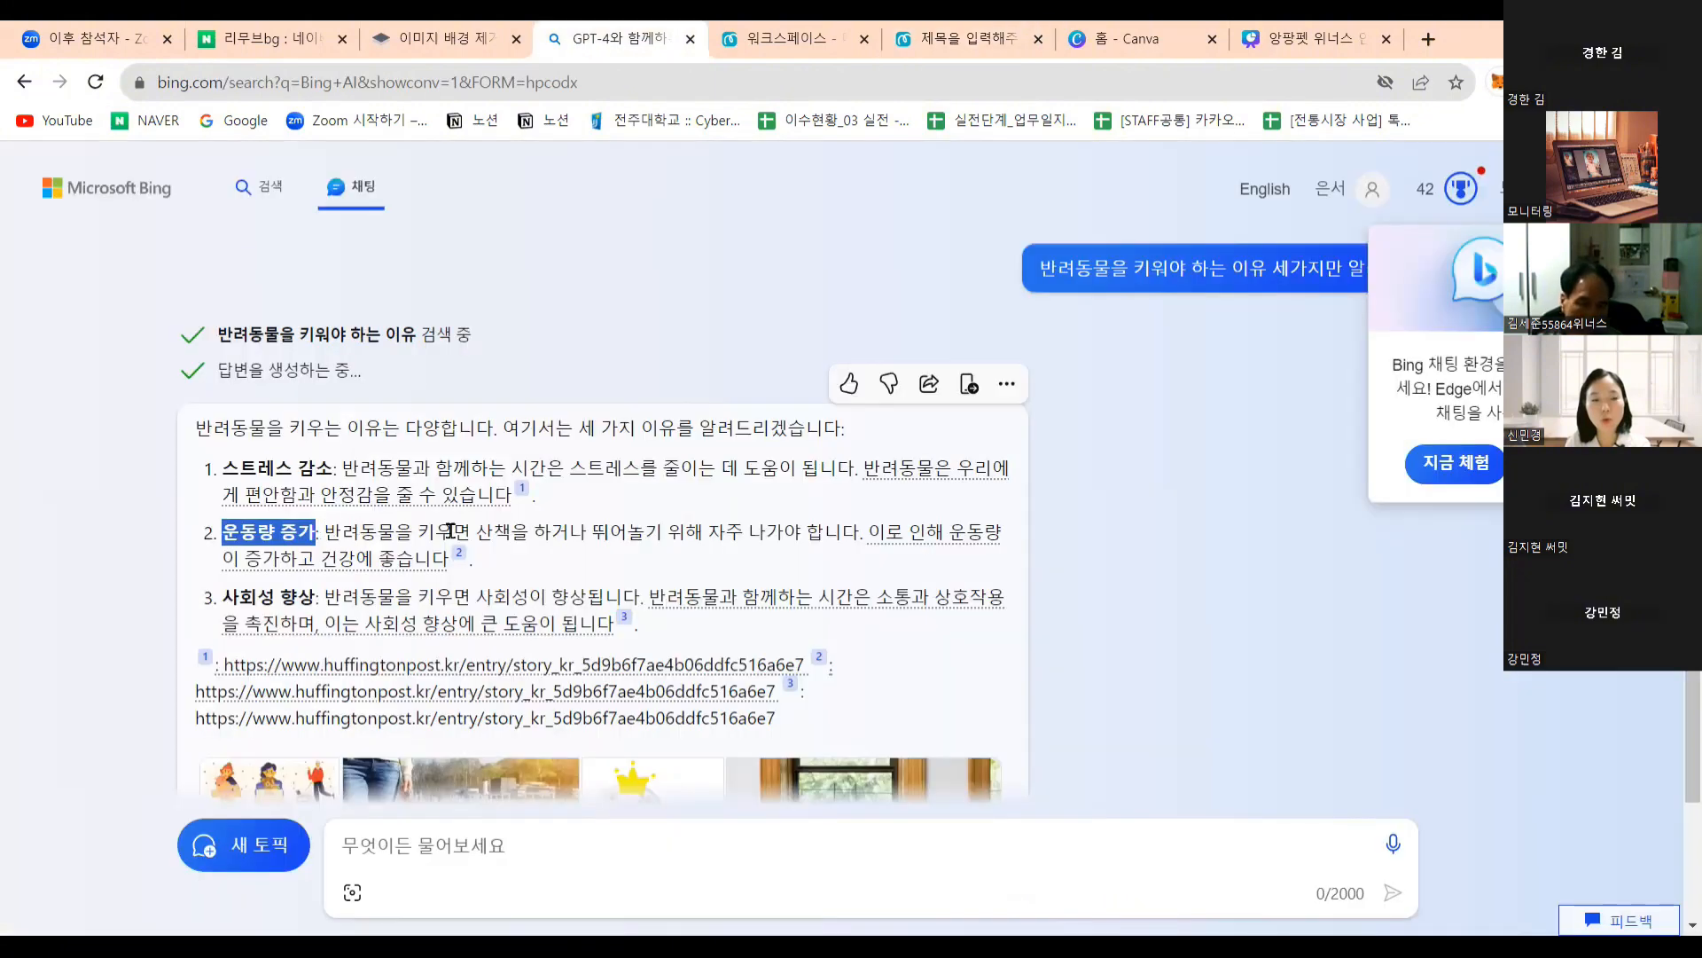
left_click_drag(324, 531, 717, 637)
key("ctrl+c")
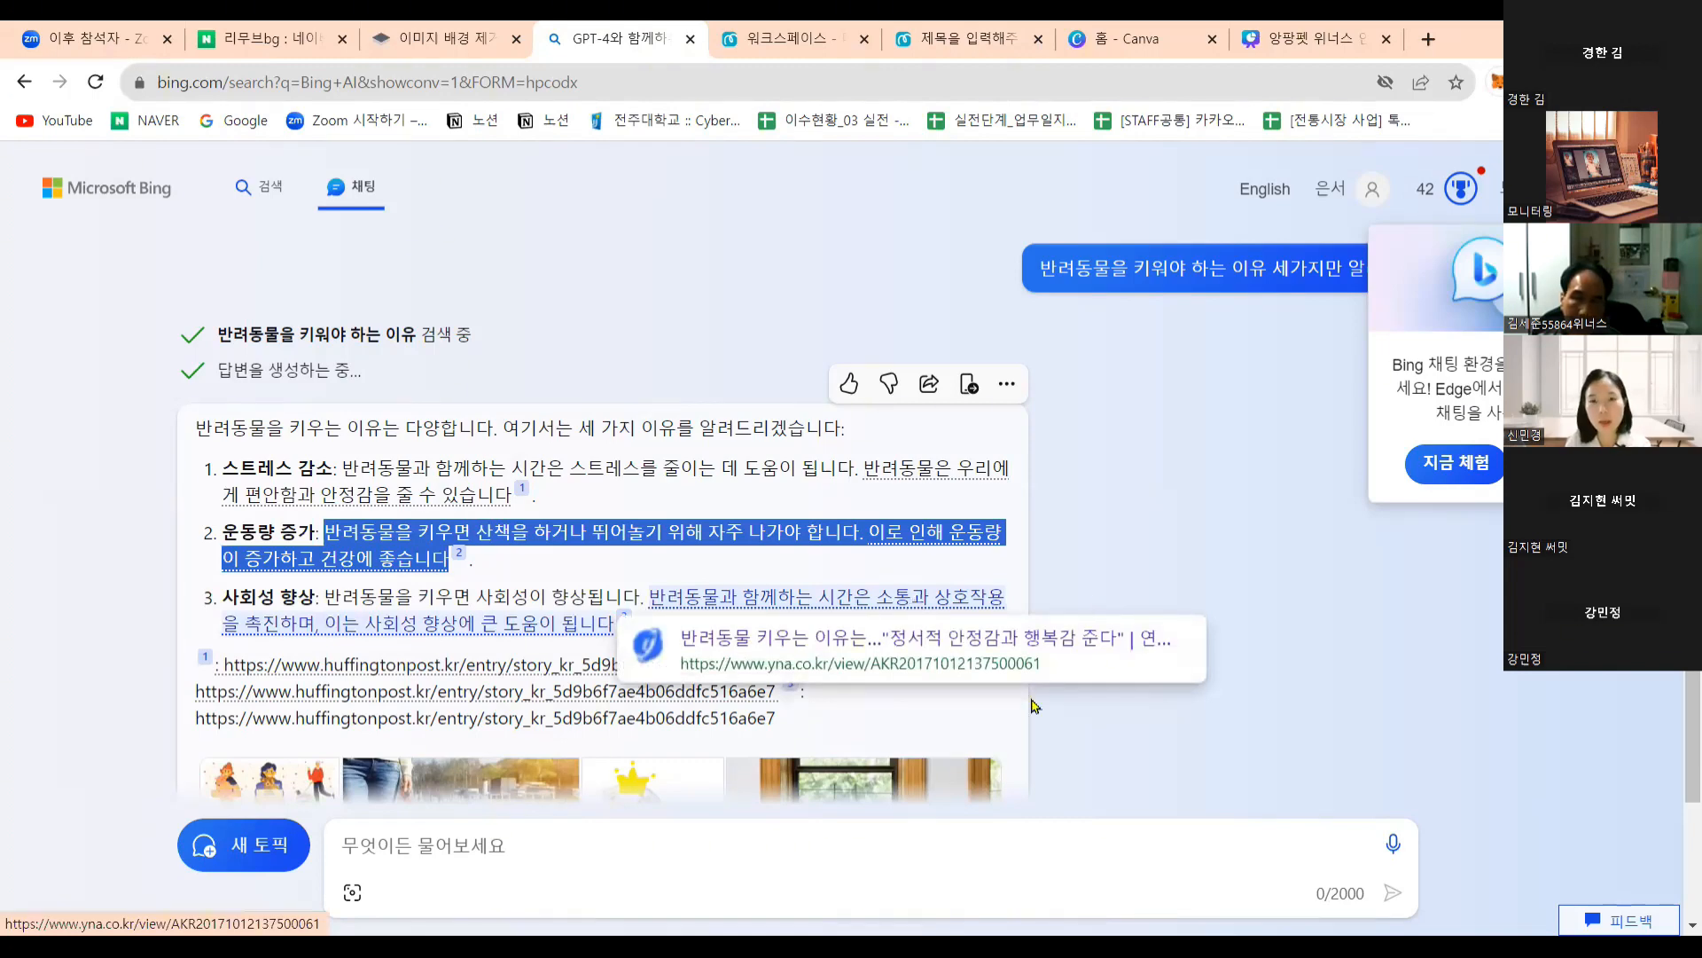
left_click(962, 38)
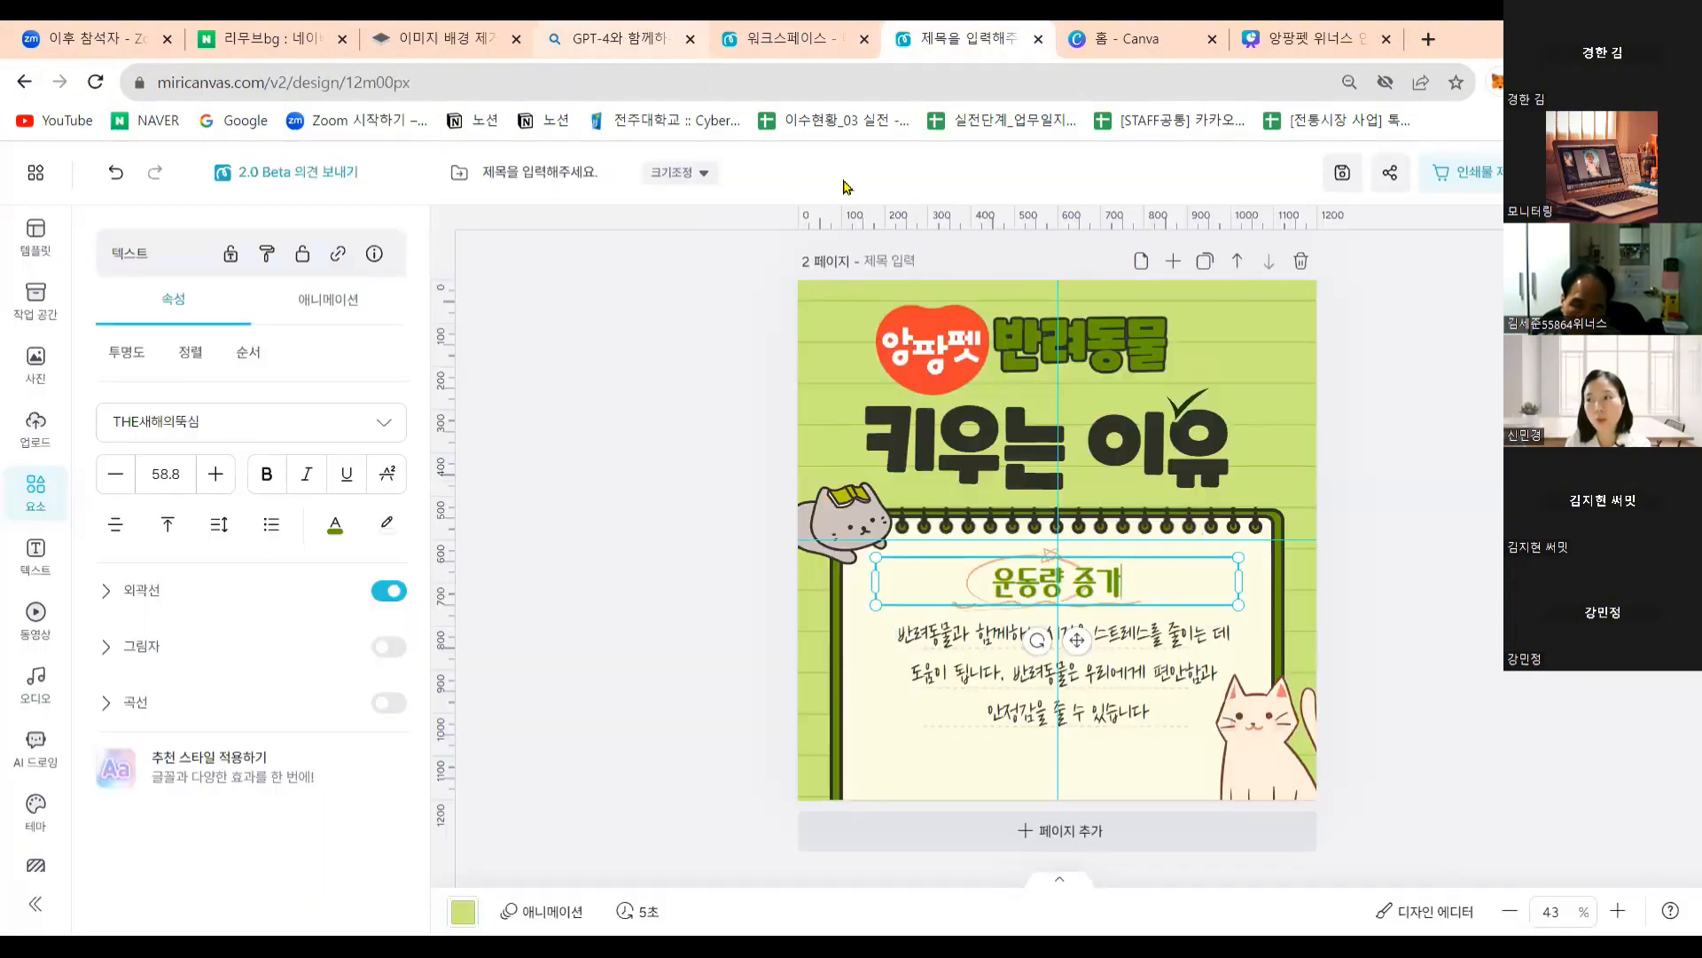
double_click(1007, 683)
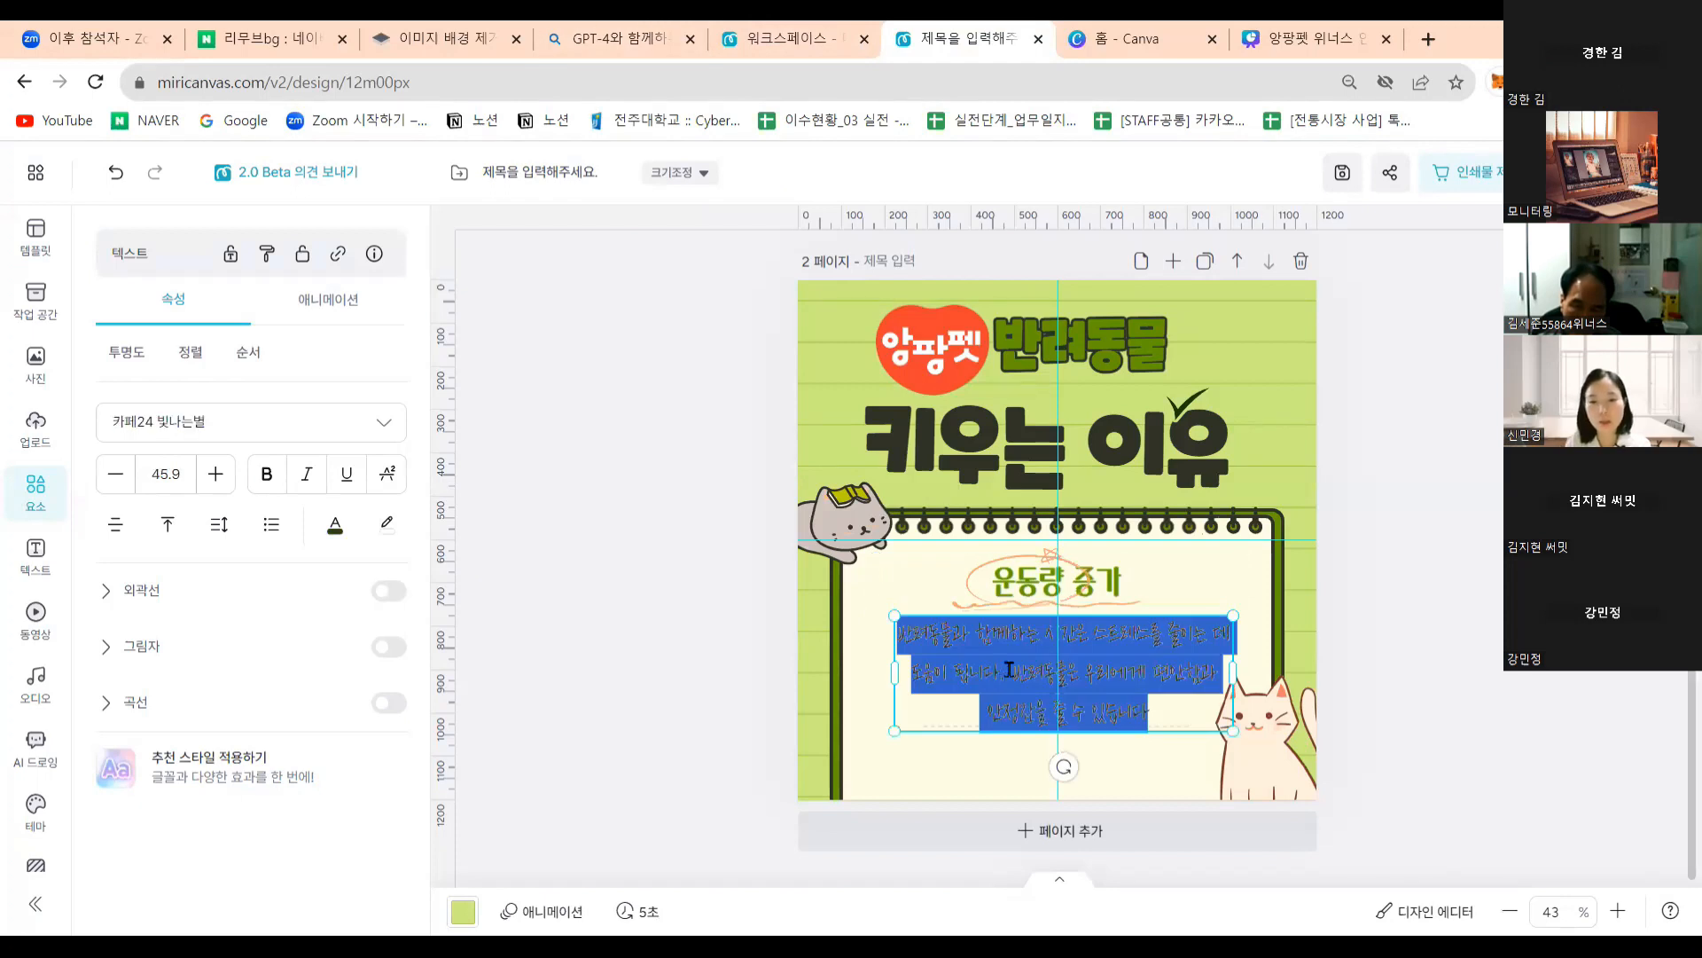
key("ctrl+v")
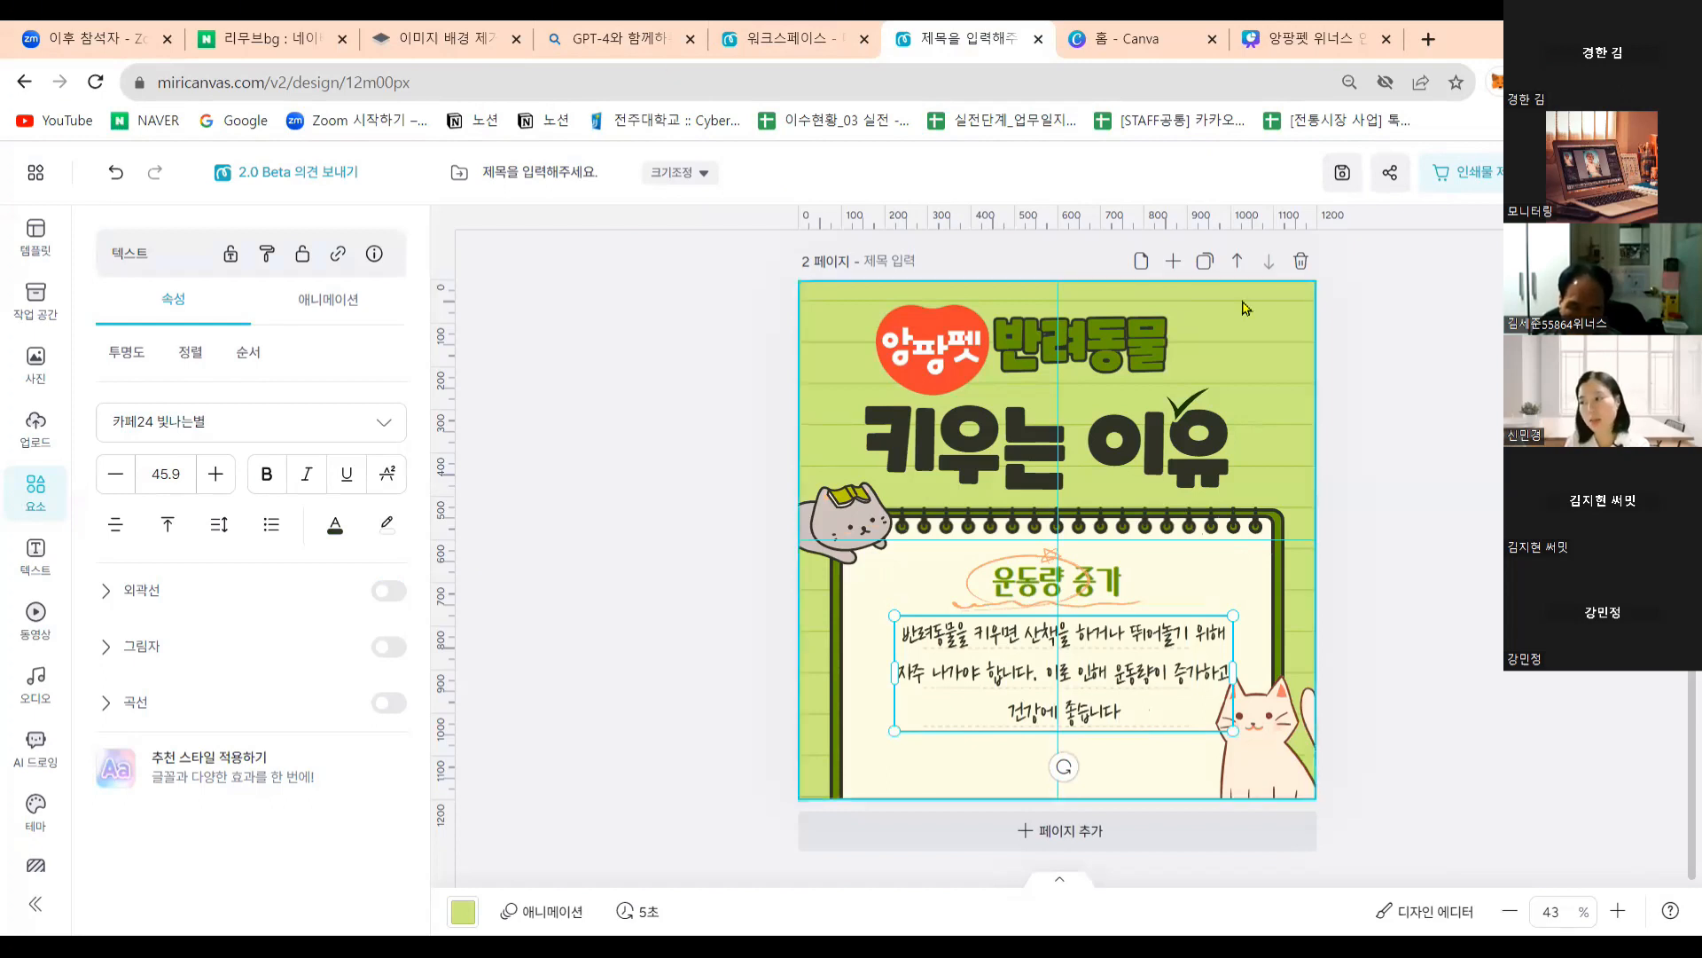
Duplicate page 2 as page 3 and replace its heading with 사회성 향상, taken from the third reason in the Bing answer.
left_click(1205, 261)
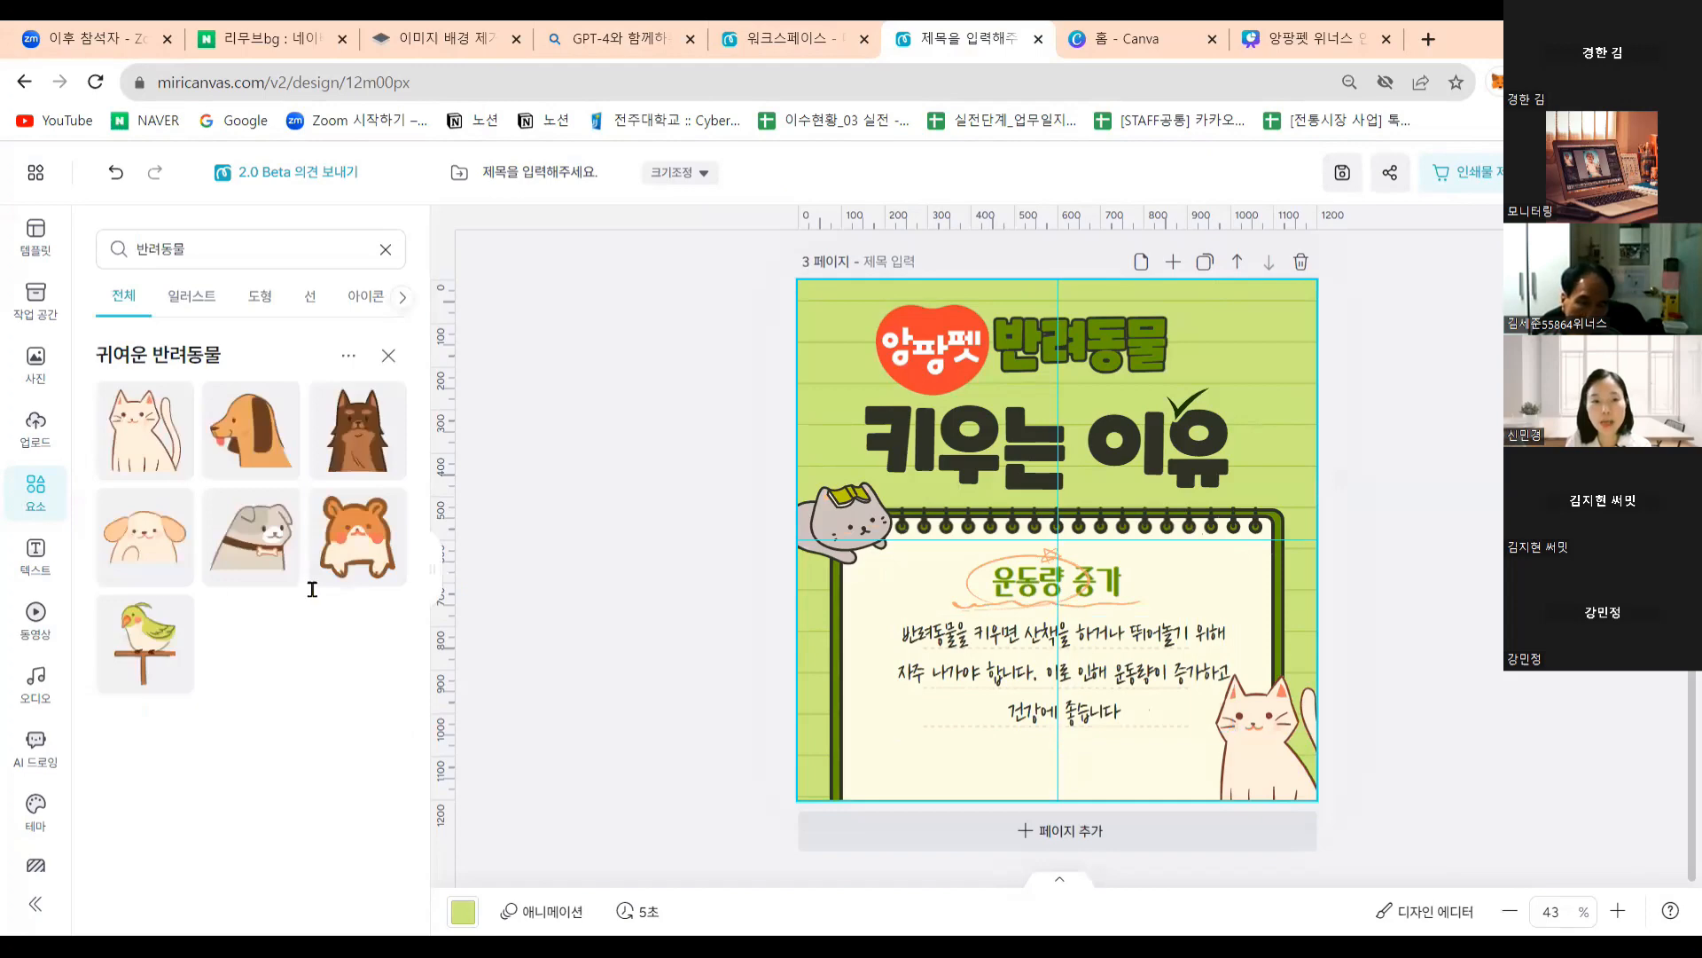
key("ctrl+4")
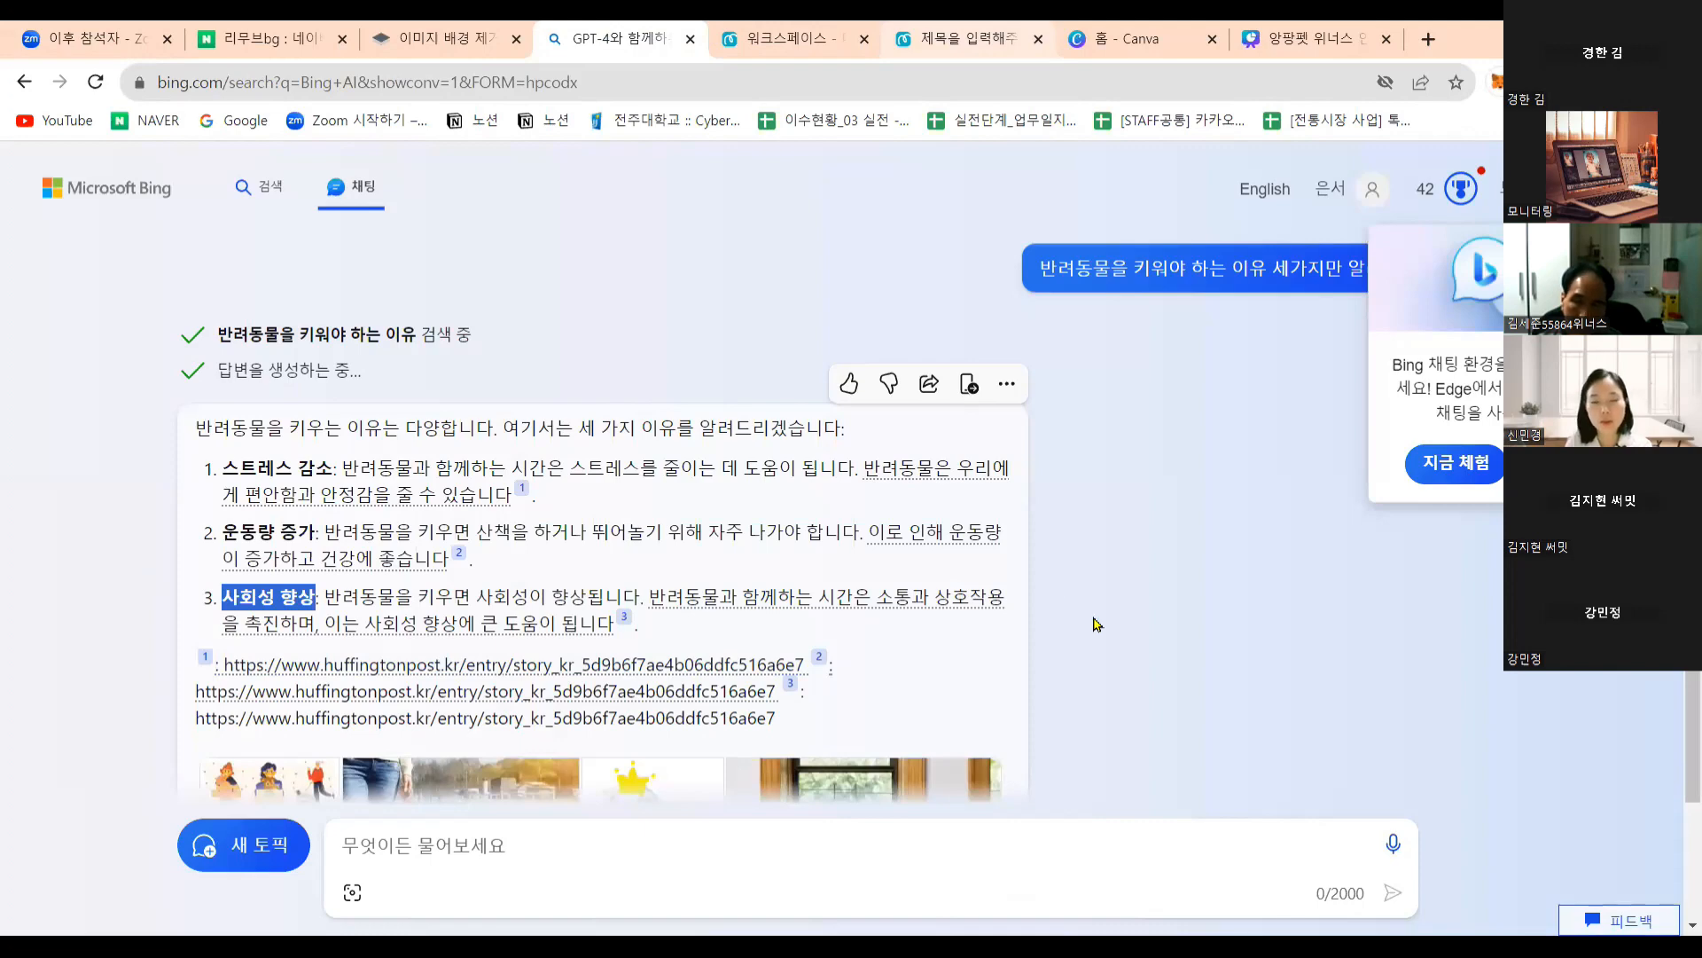
key("ctrl+6")
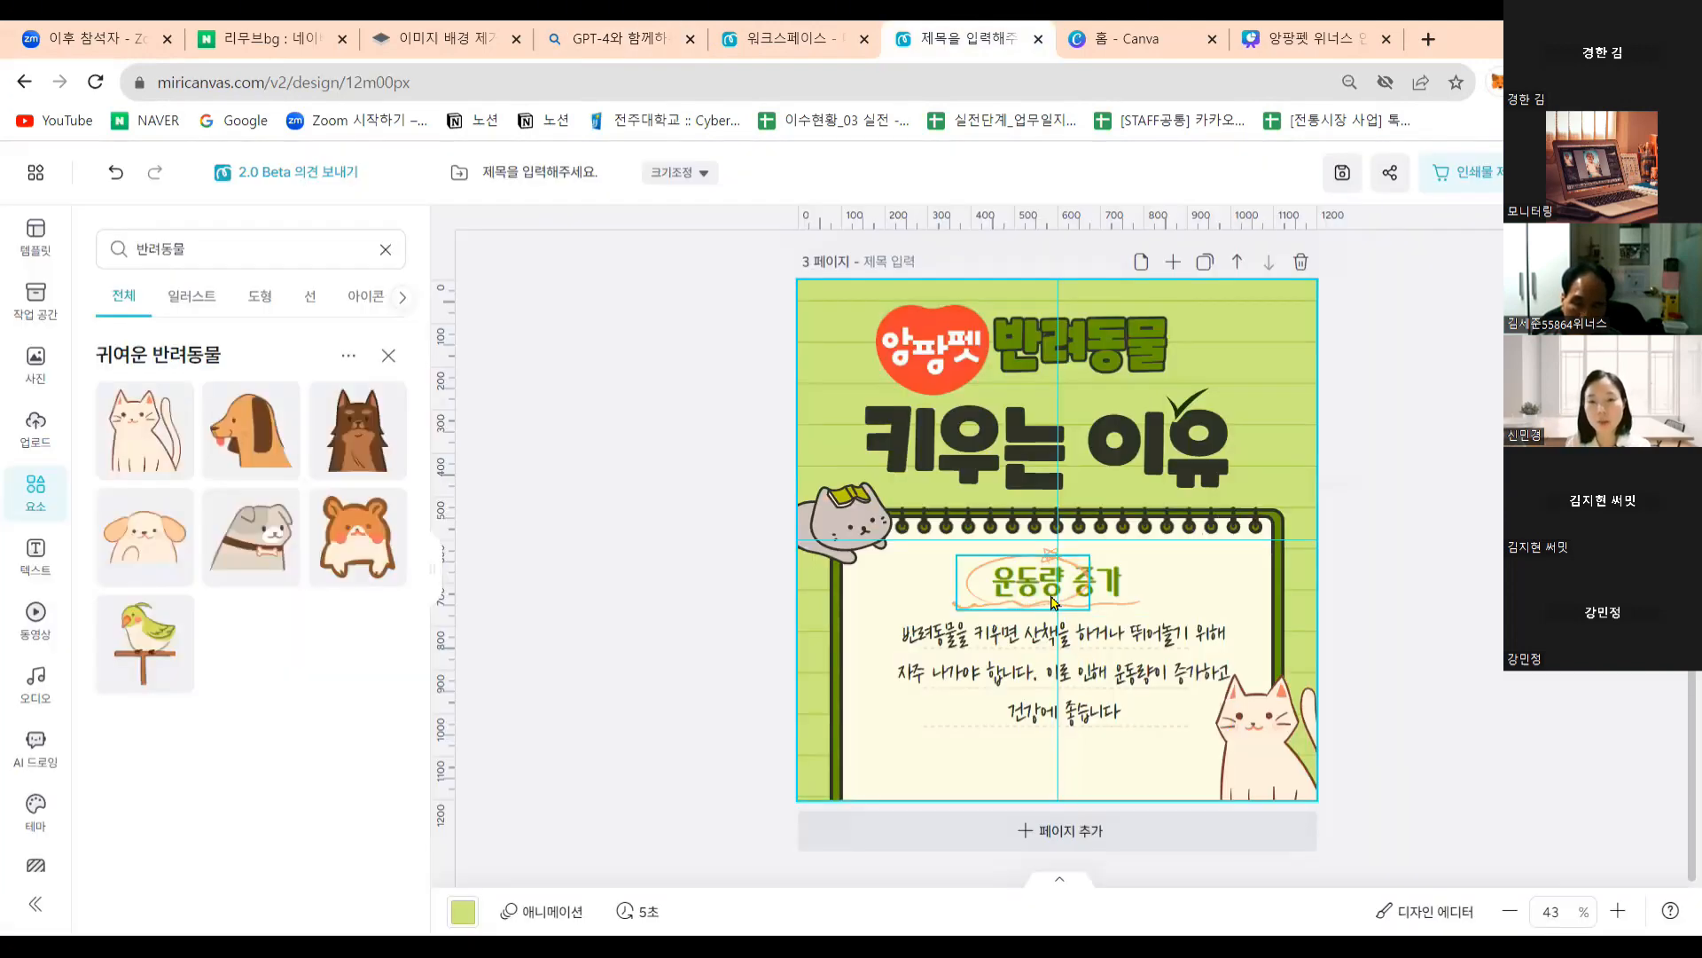
left_click(1053, 602)
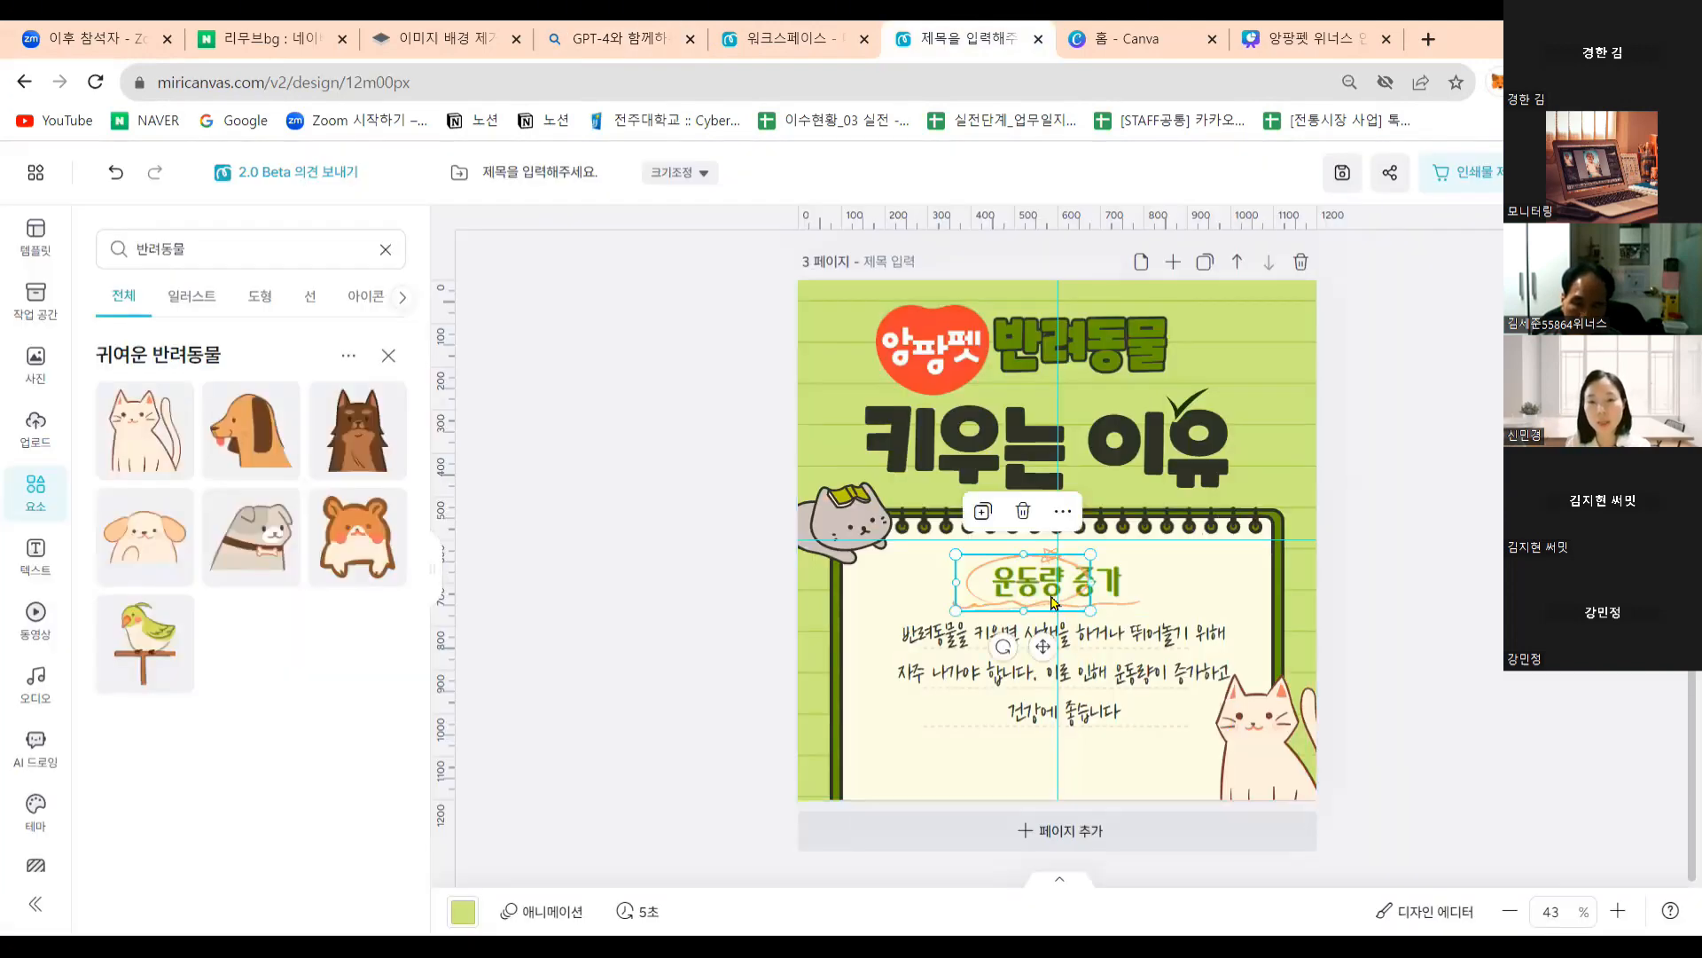
left_click(1139, 593)
double_click(1139, 590)
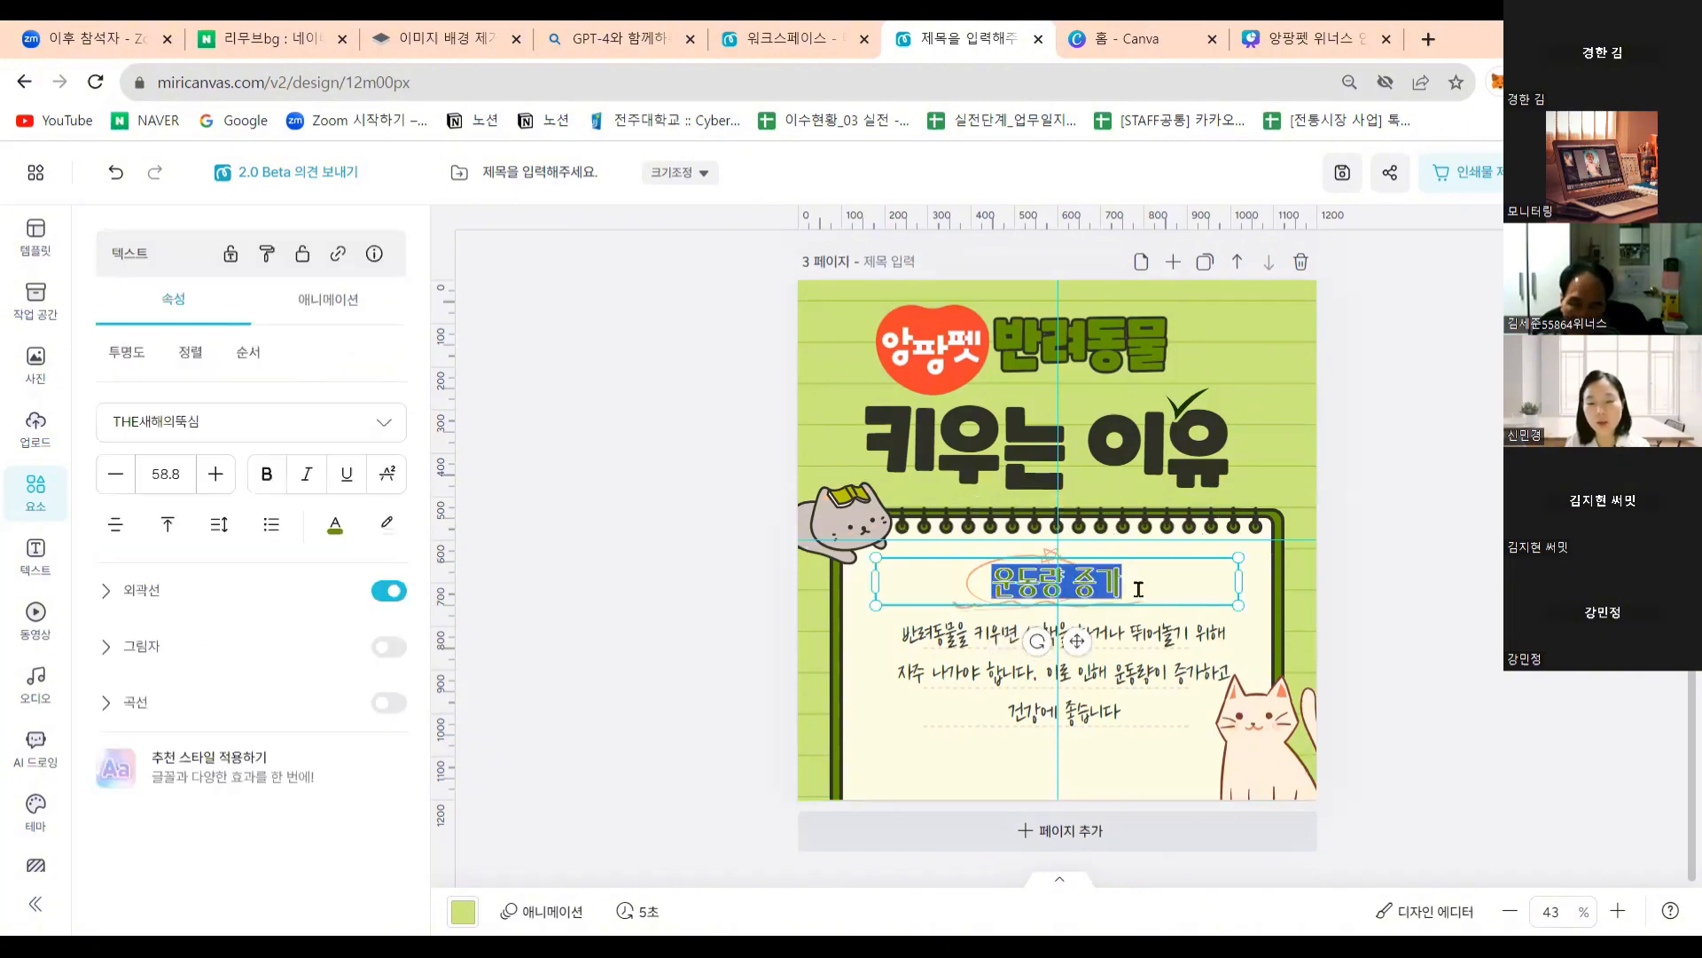
type("사회성 향상")
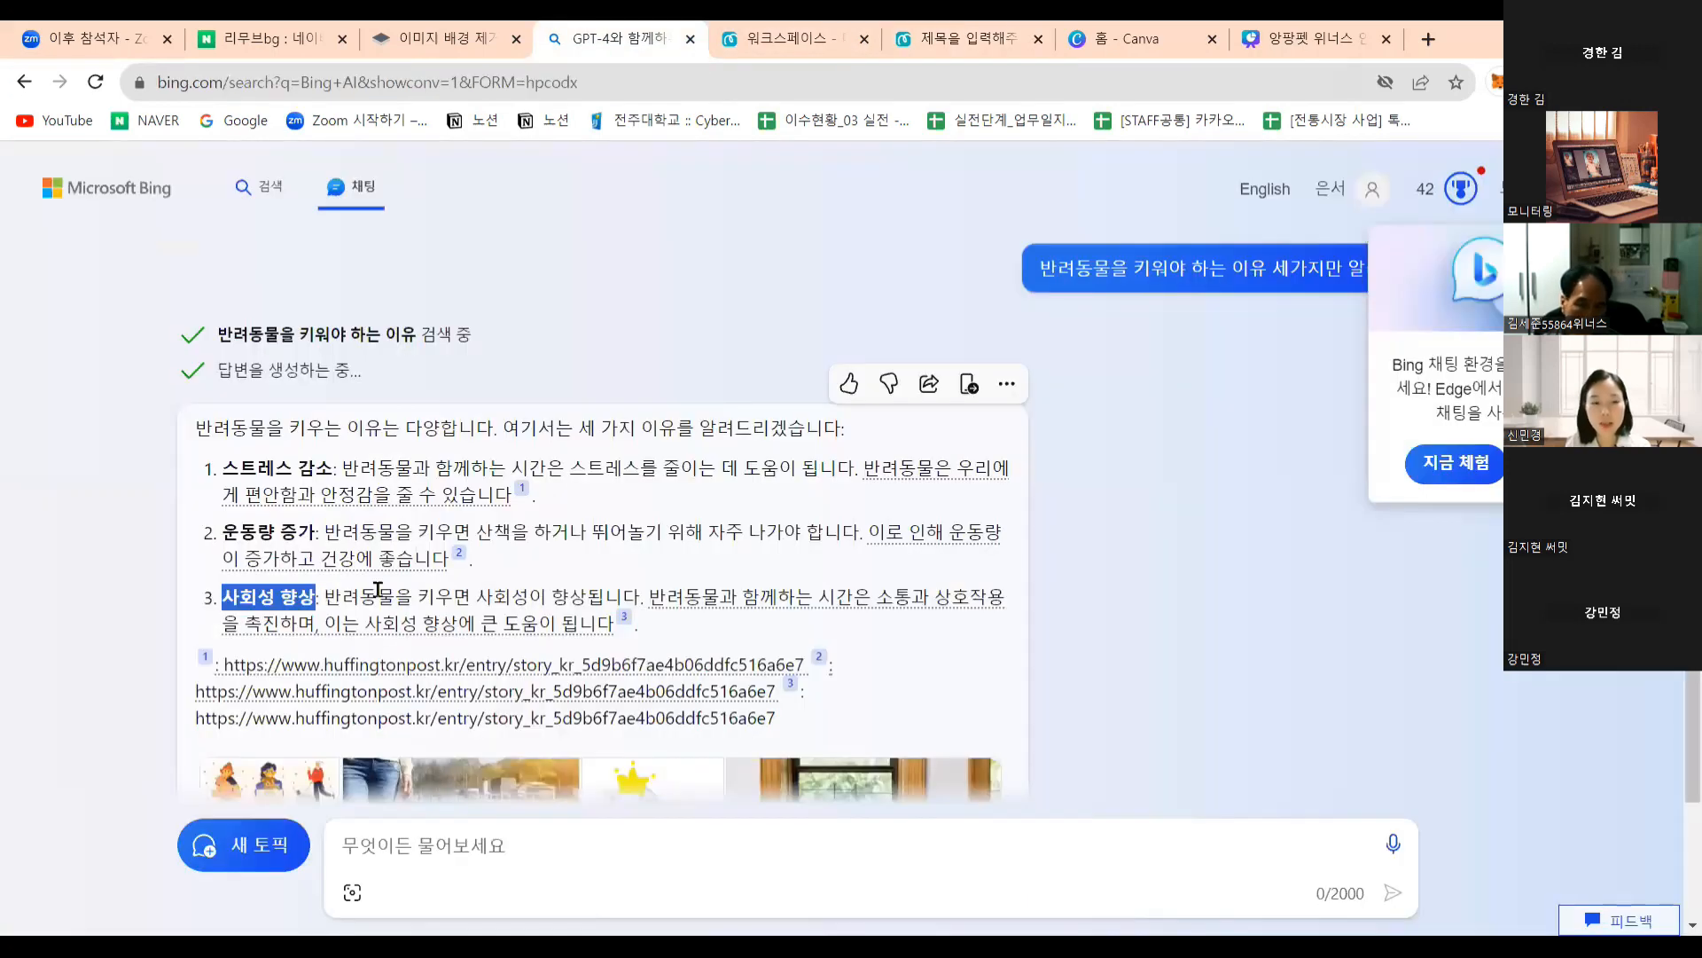
Replace the body text on page 3 with the 사회성 향상 explanation copied from the Bing answer, and review all three pages.
left_click_drag(323, 596, 613, 624)
key("ctrl+c")
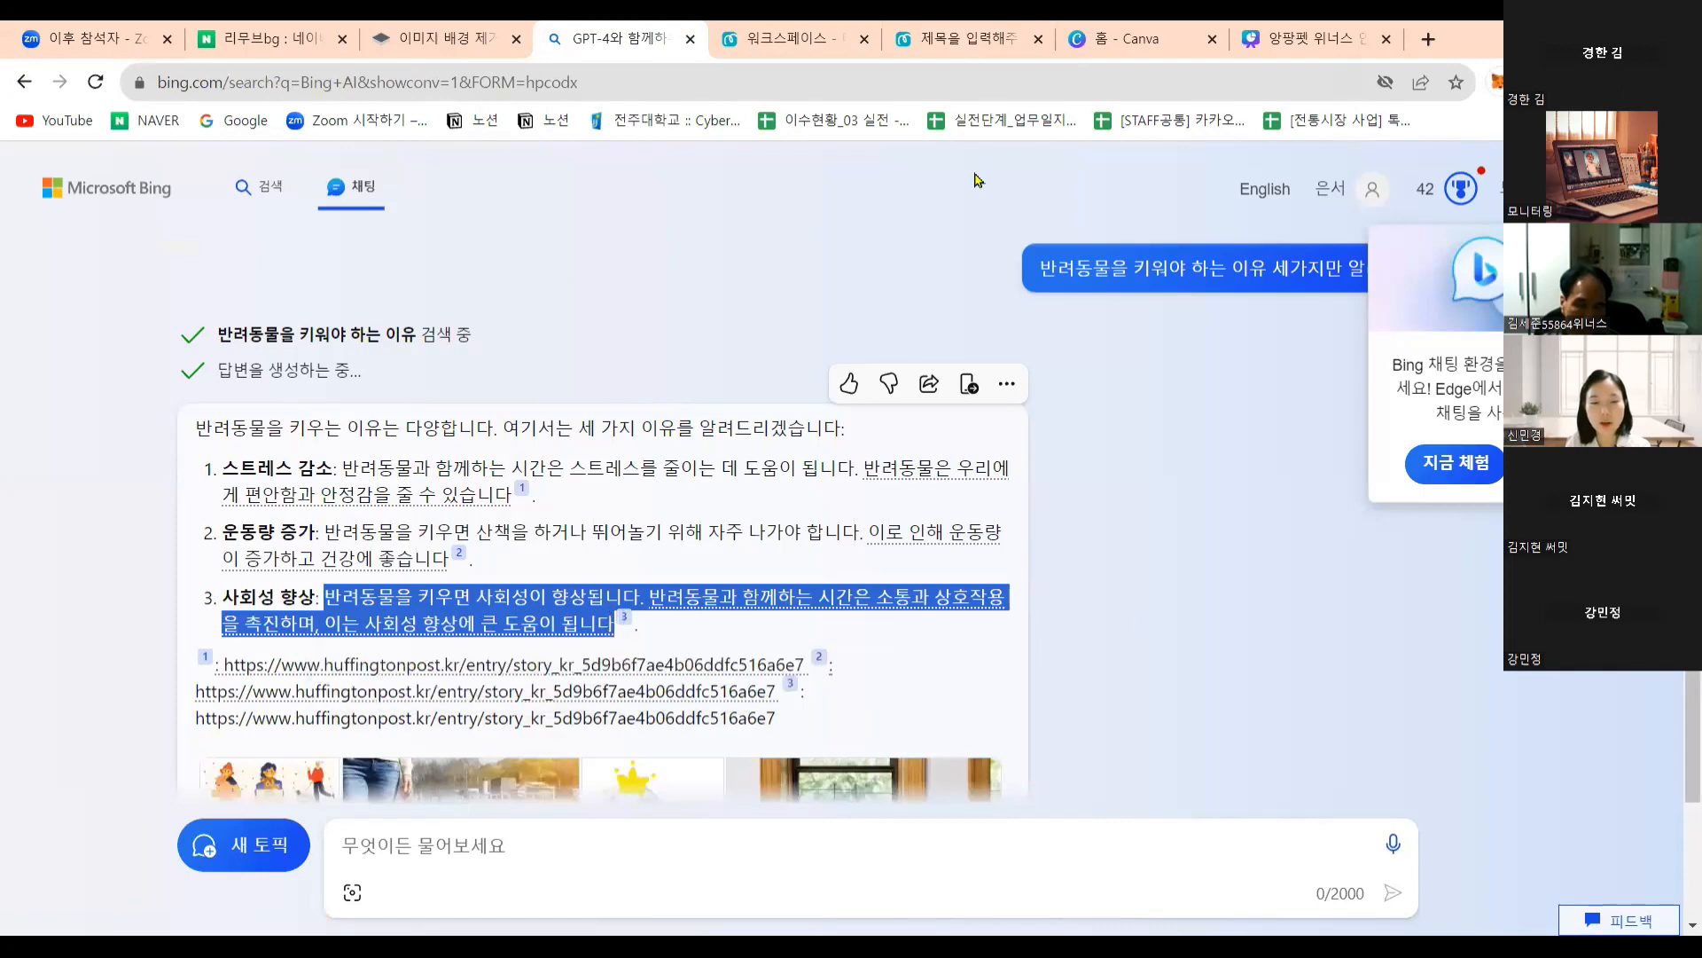
left_click(953, 40)
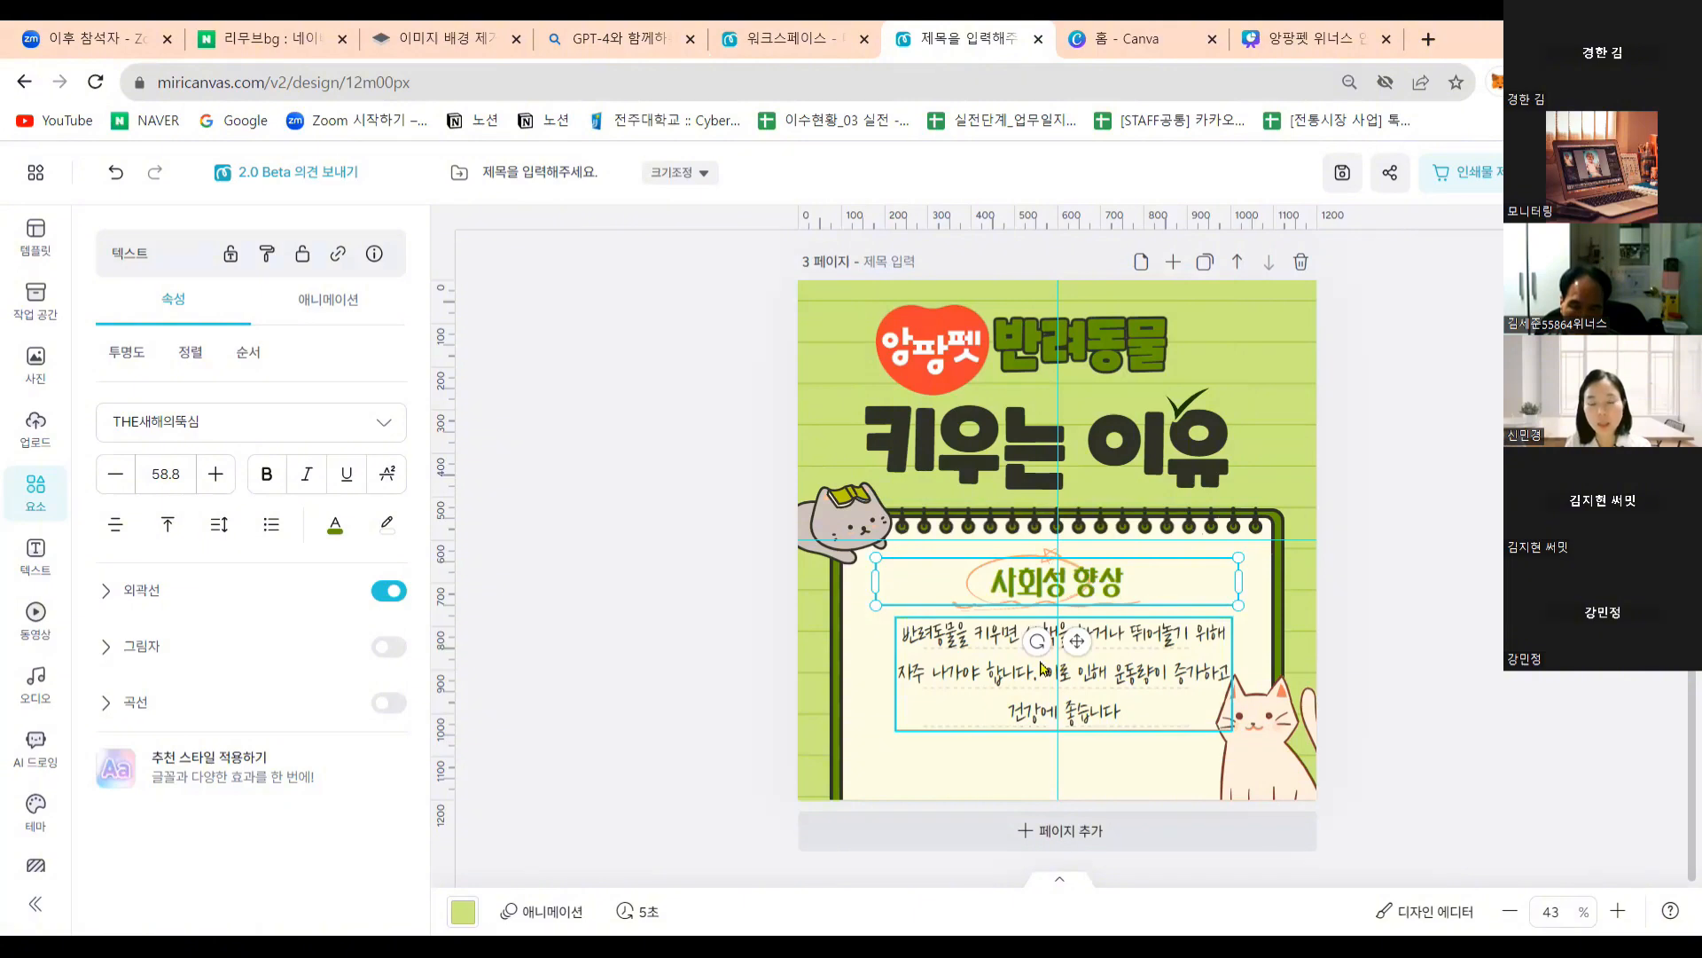
double_click(1076, 710)
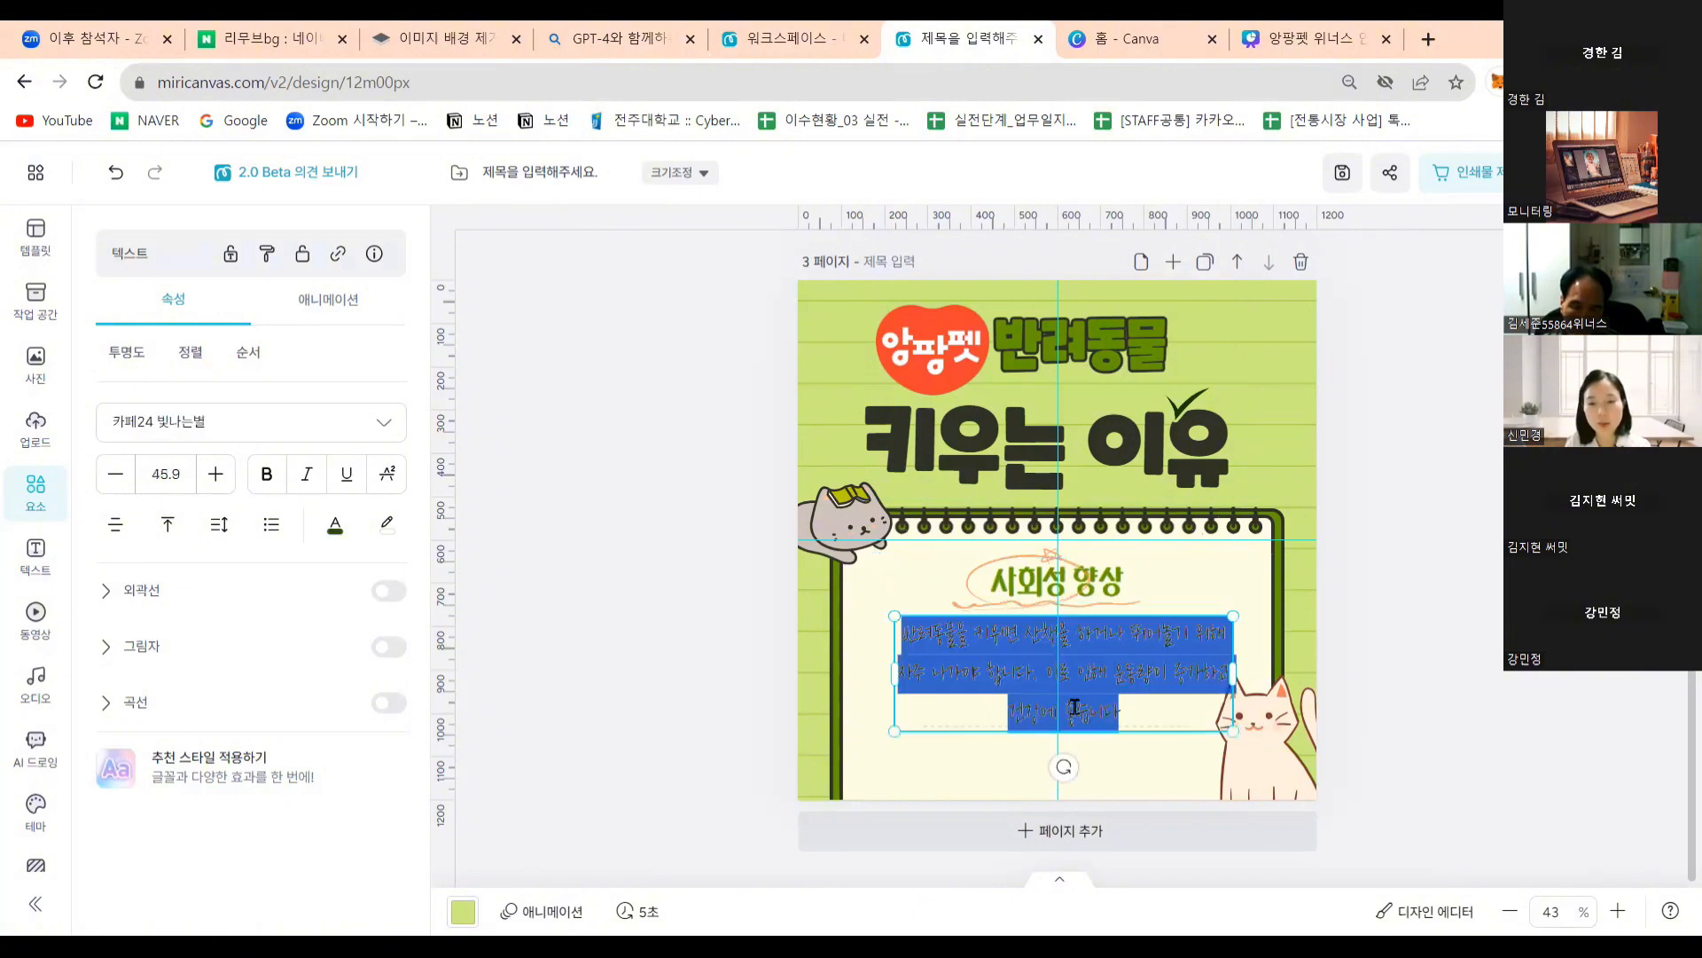
key("ctrl+v")
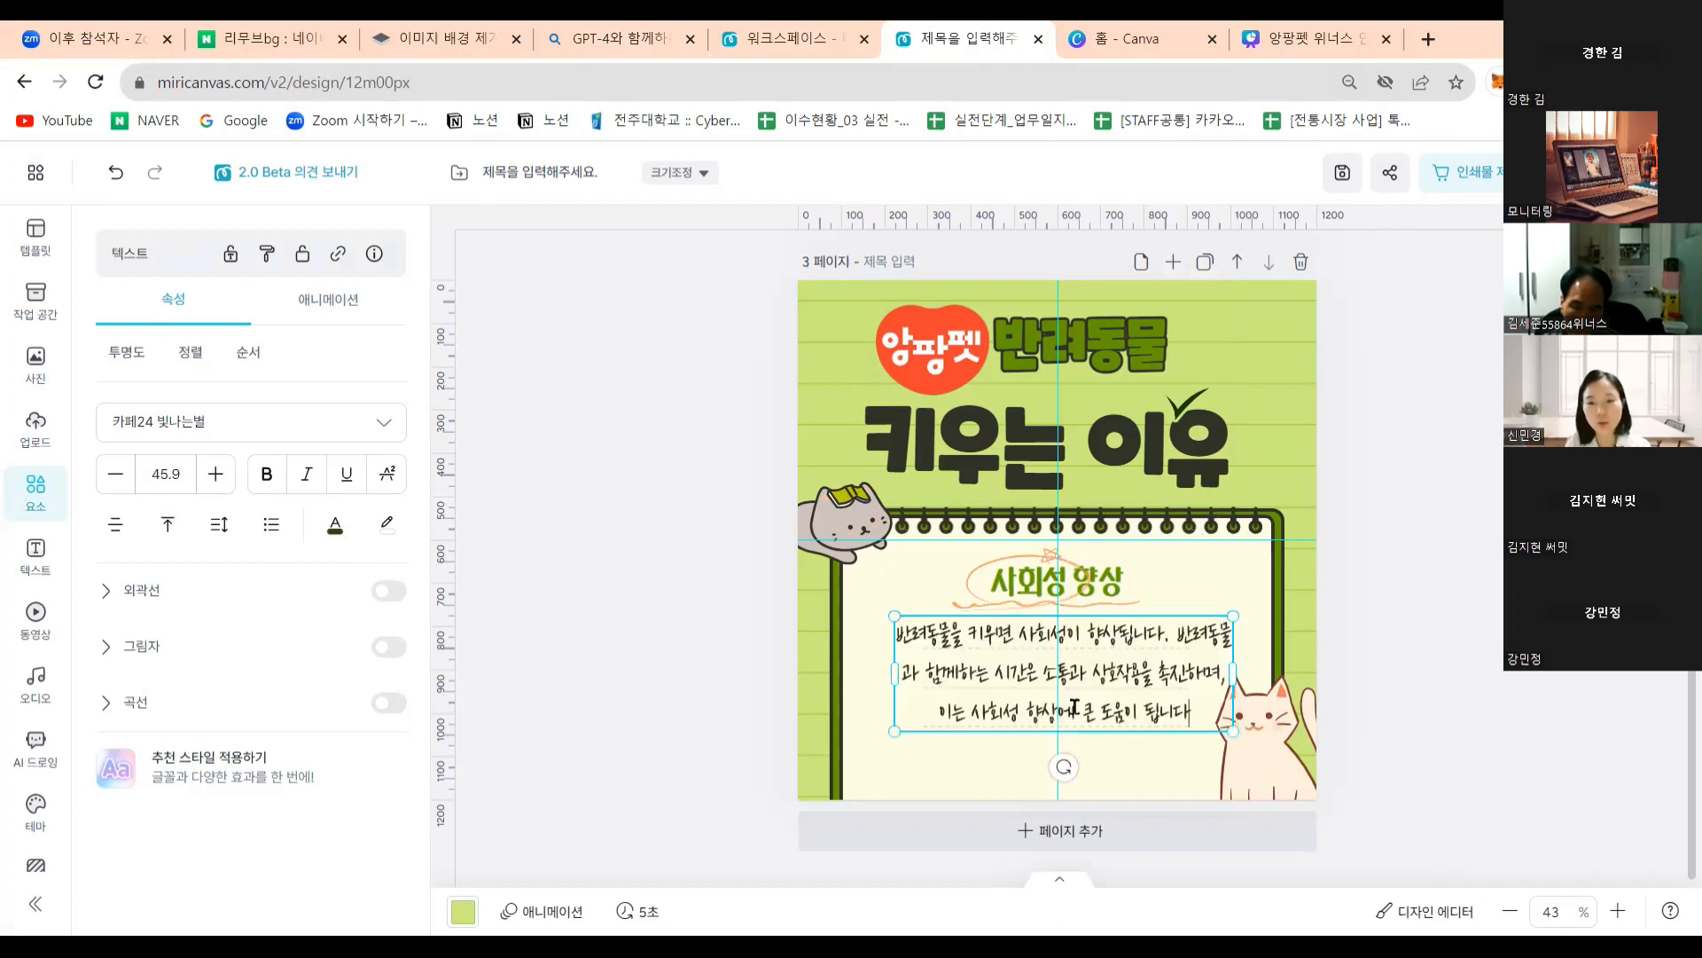
key("Escape")
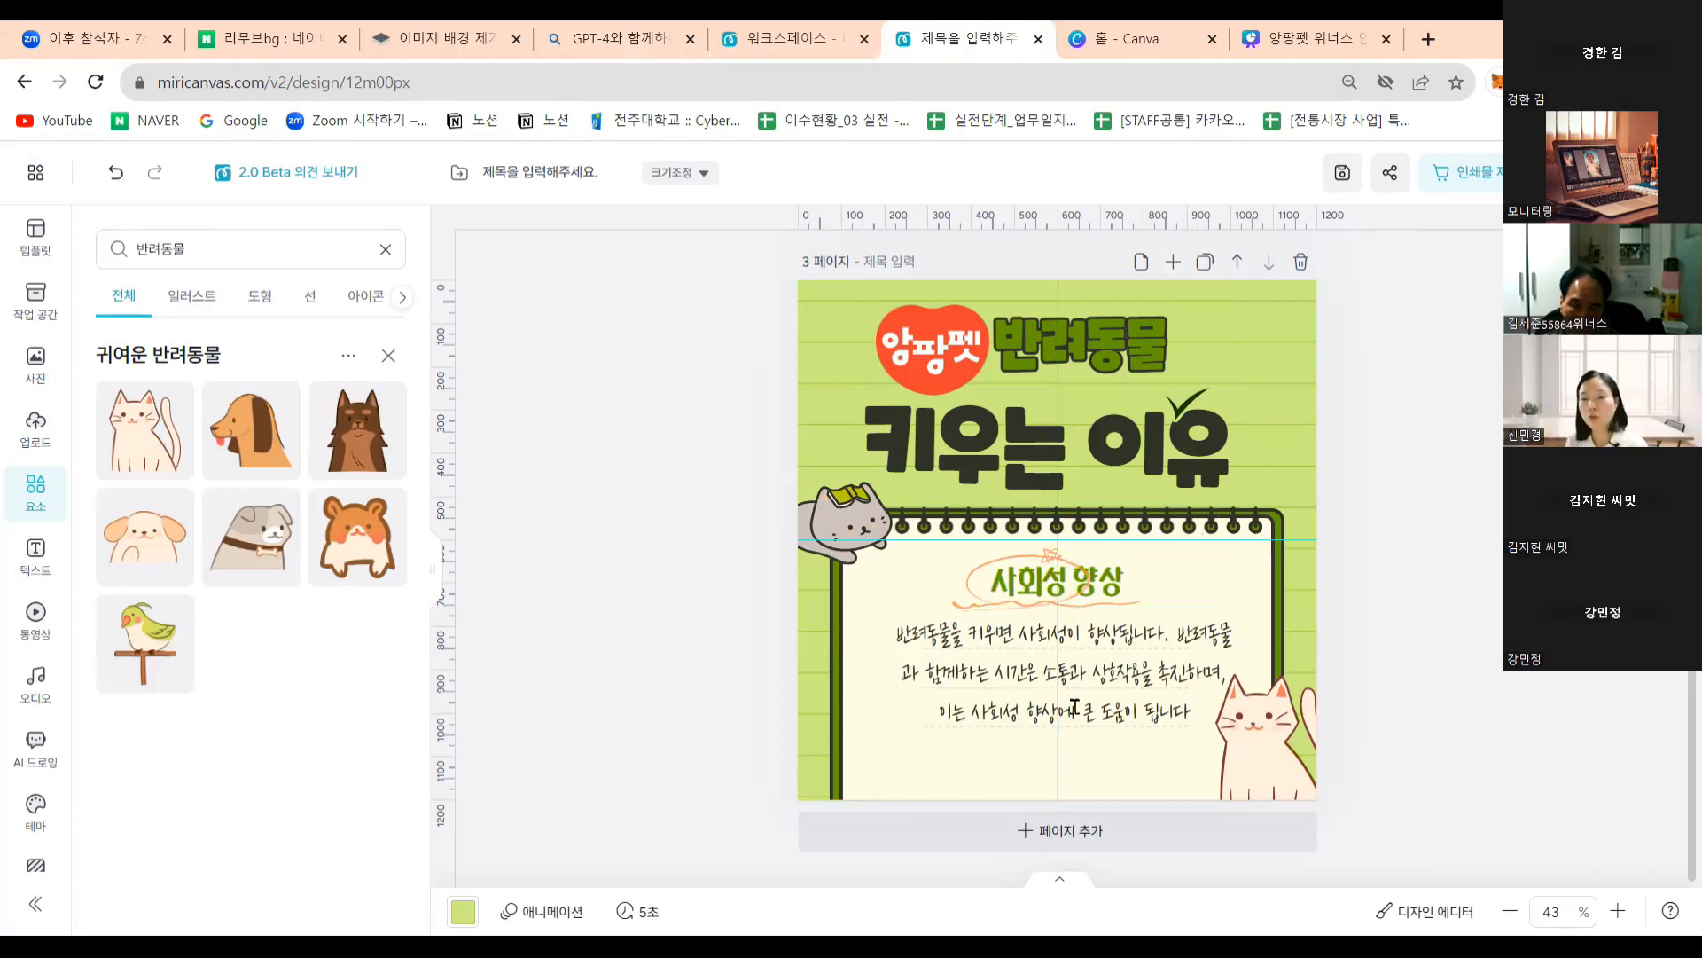
scroll(1075, 706, "up", 5)
scroll(1075, 706, "up", 3)
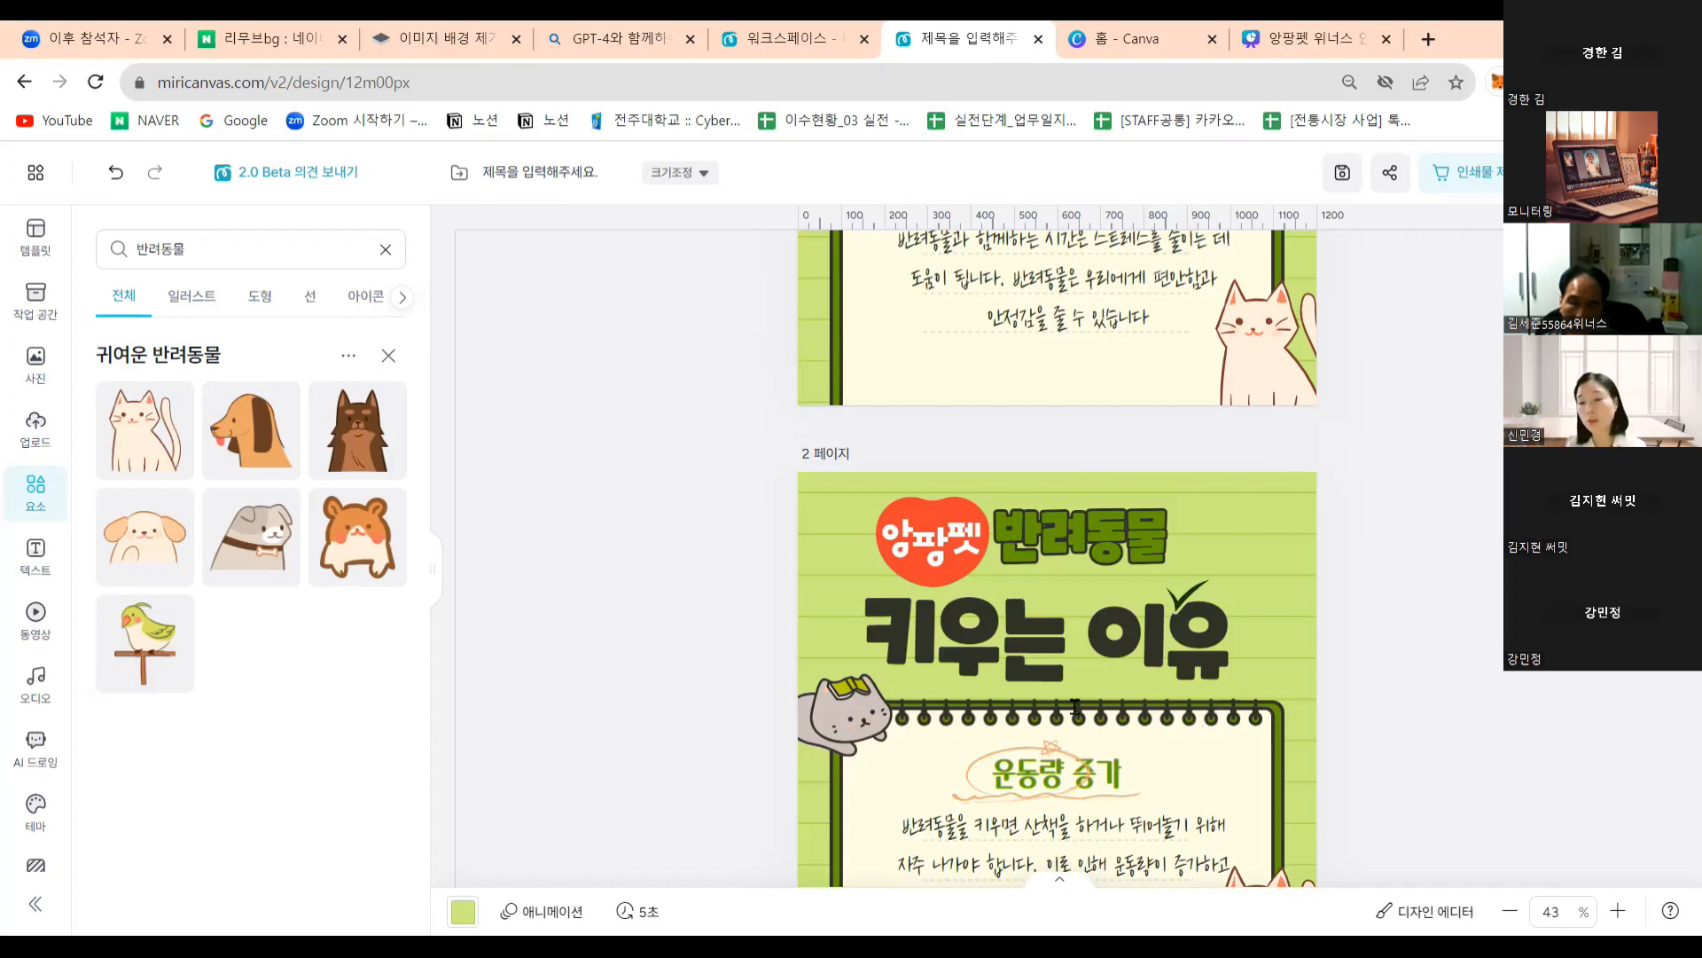
scroll(1074, 707, "up", 4)
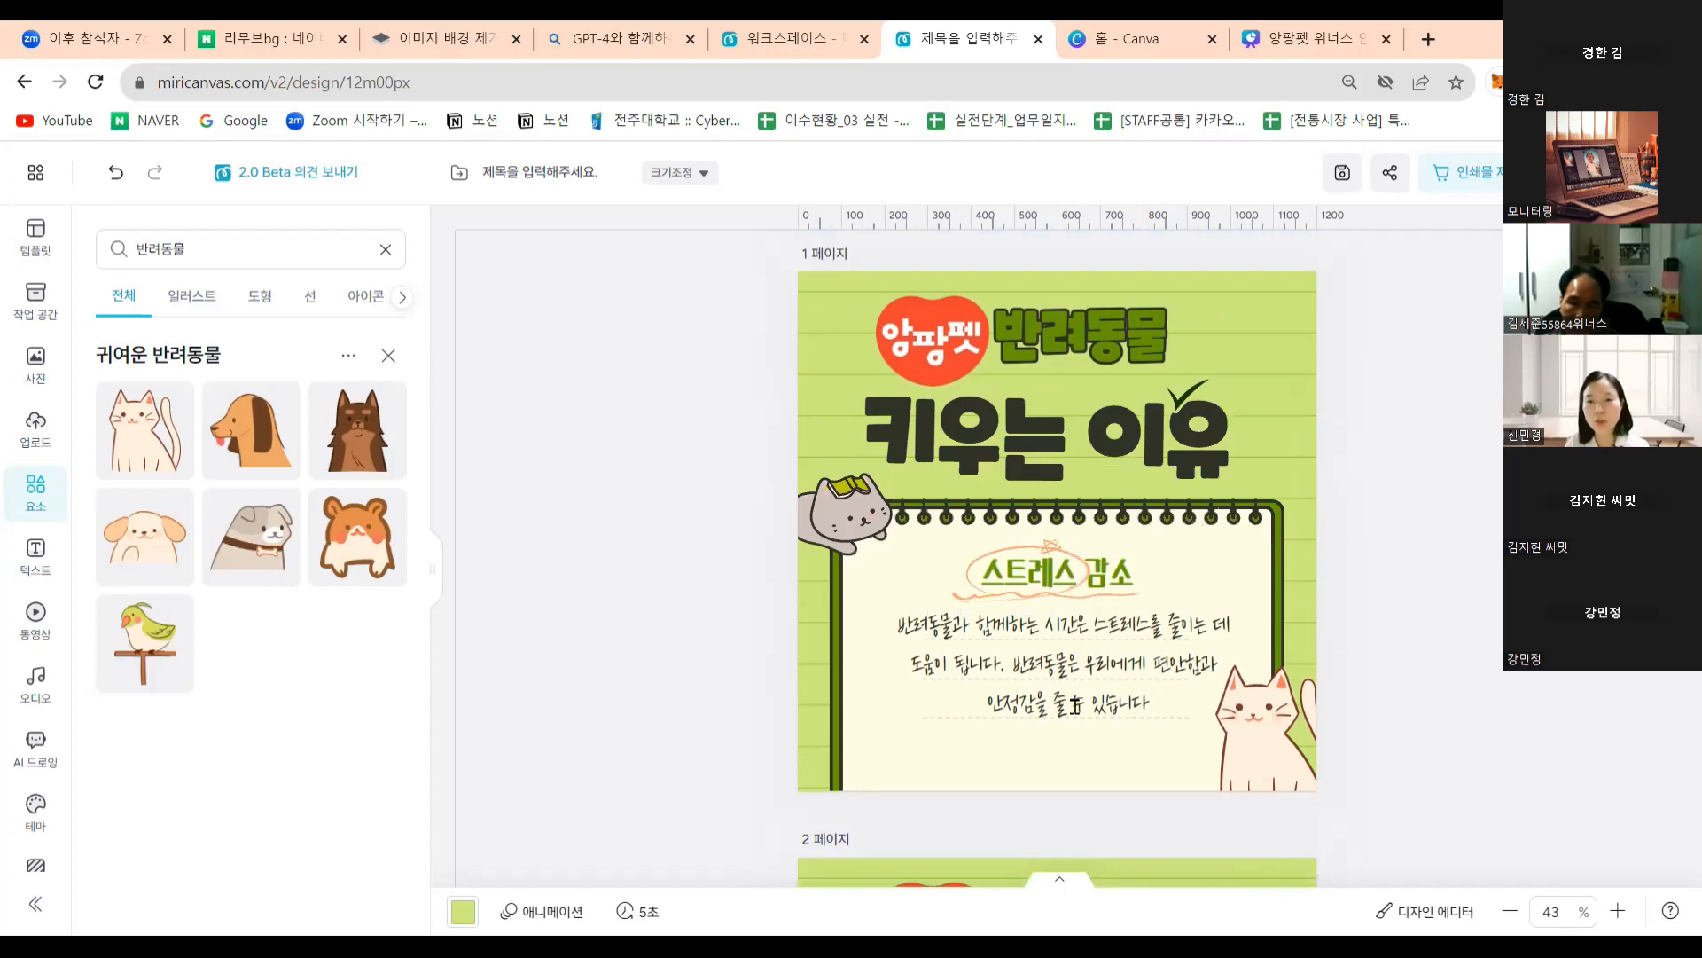
scroll(1074, 706, "down", 12)
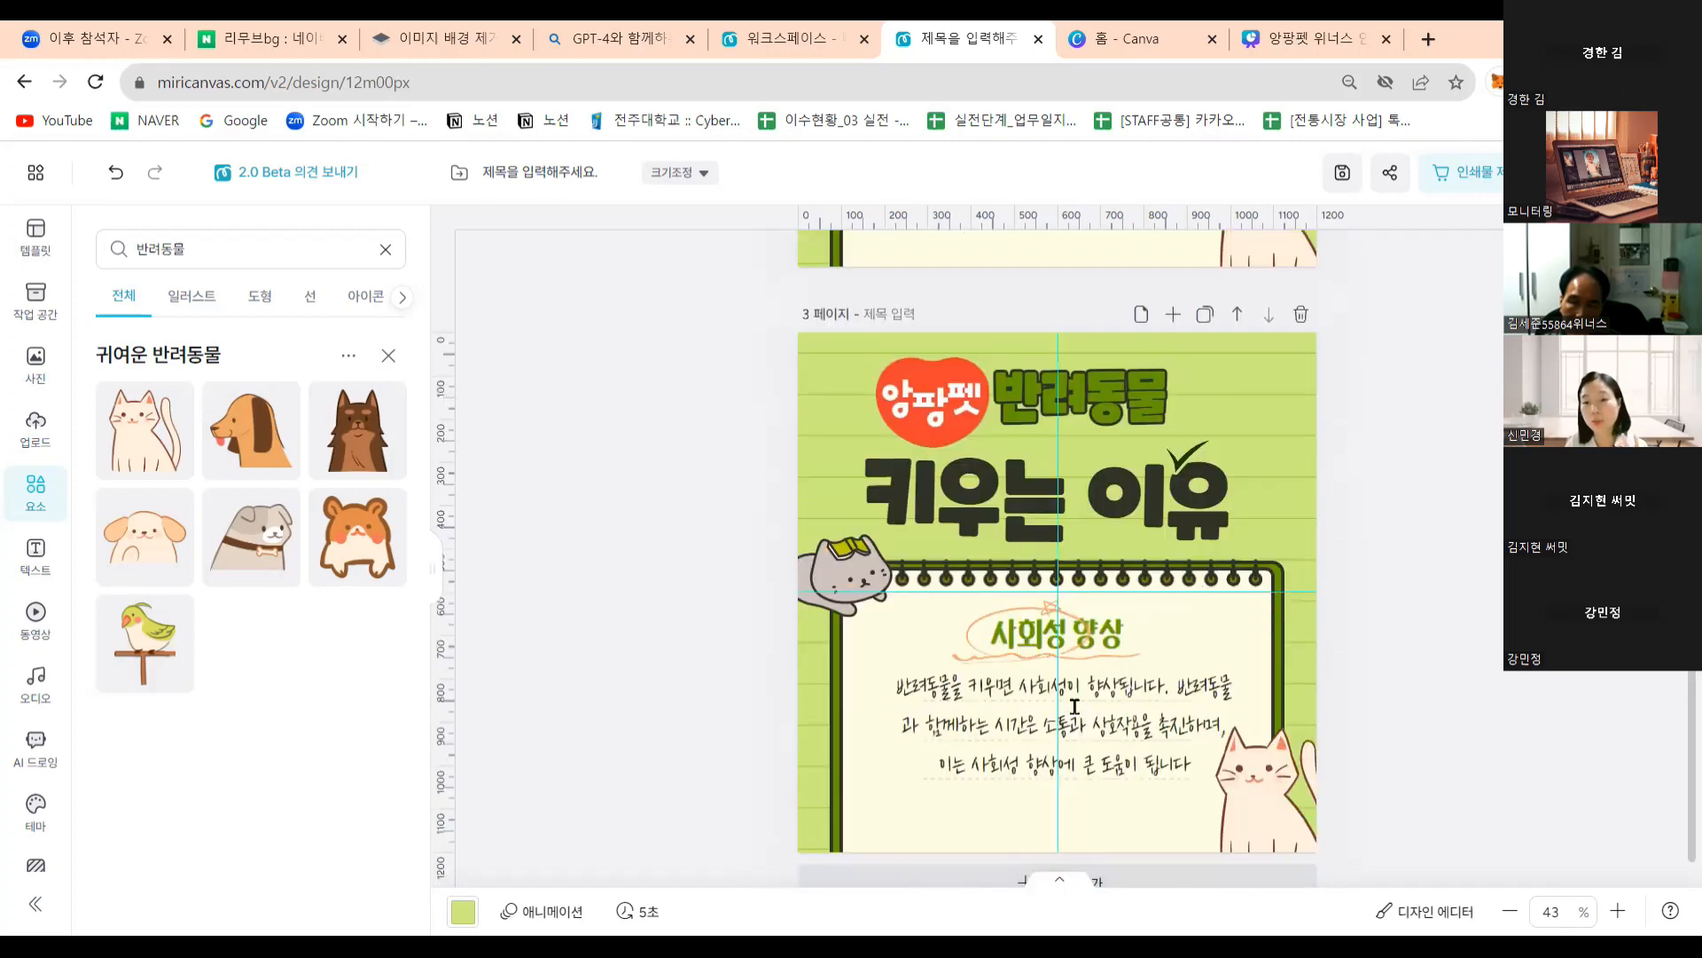
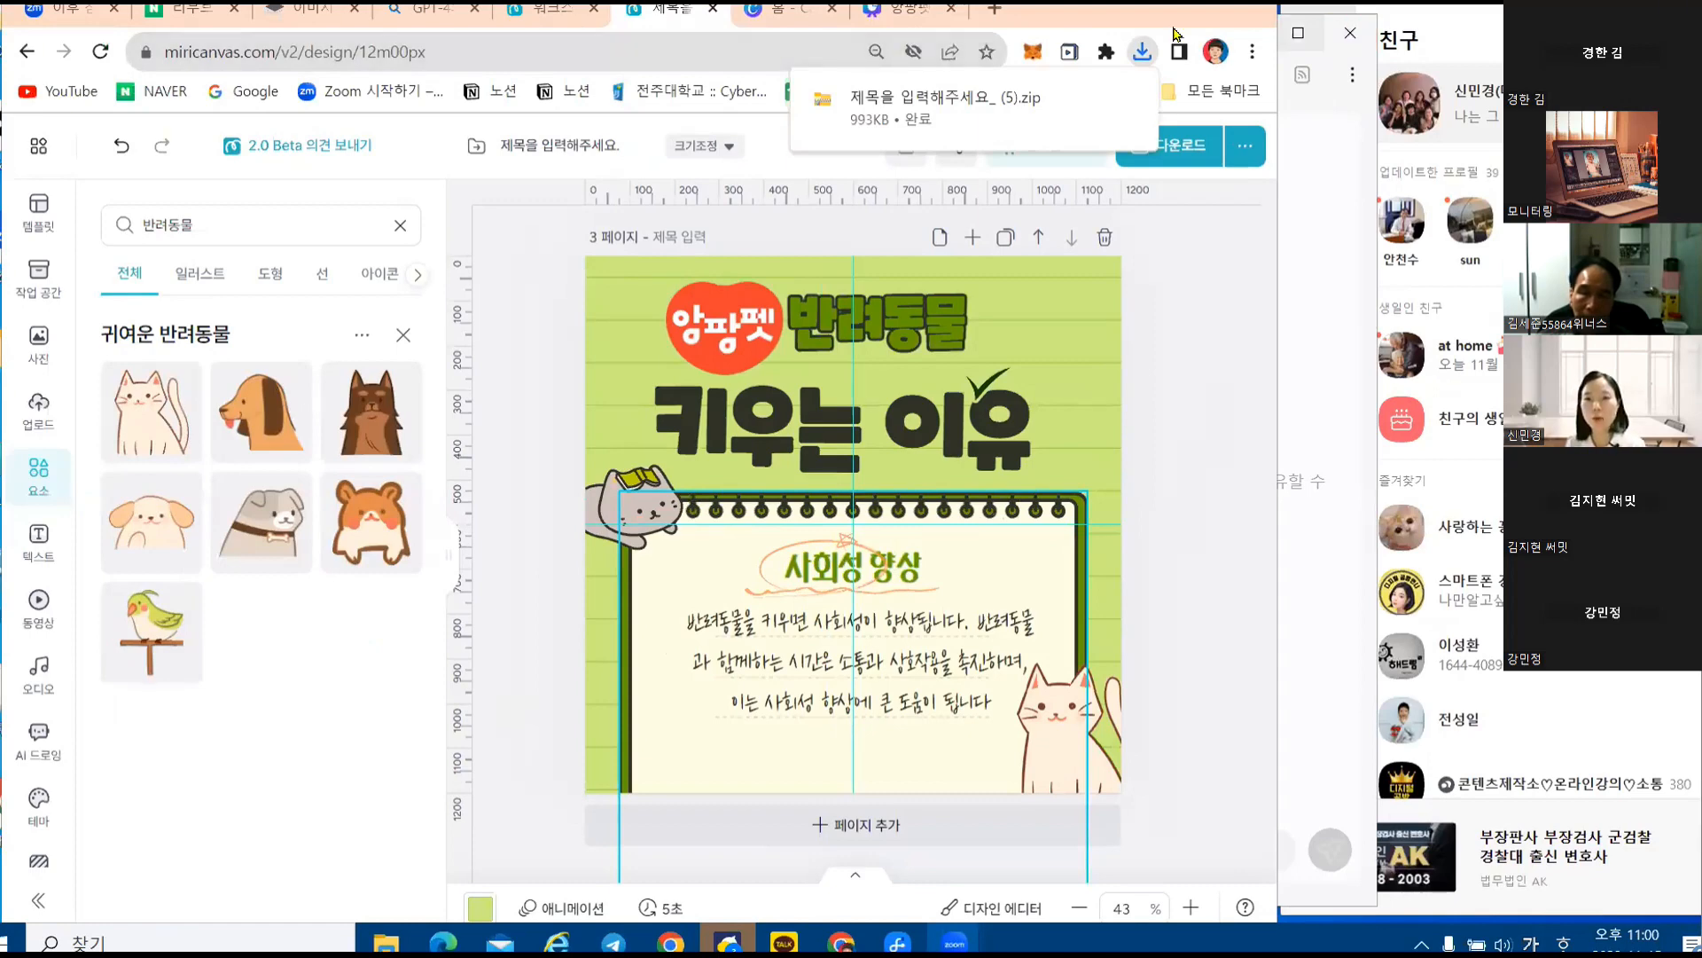
Switch to KakaoTalk on the PC and send 제목을 입력해주세요_ (5).zip from the 다운로드 folder to the self-chat.
left_click(1298, 34)
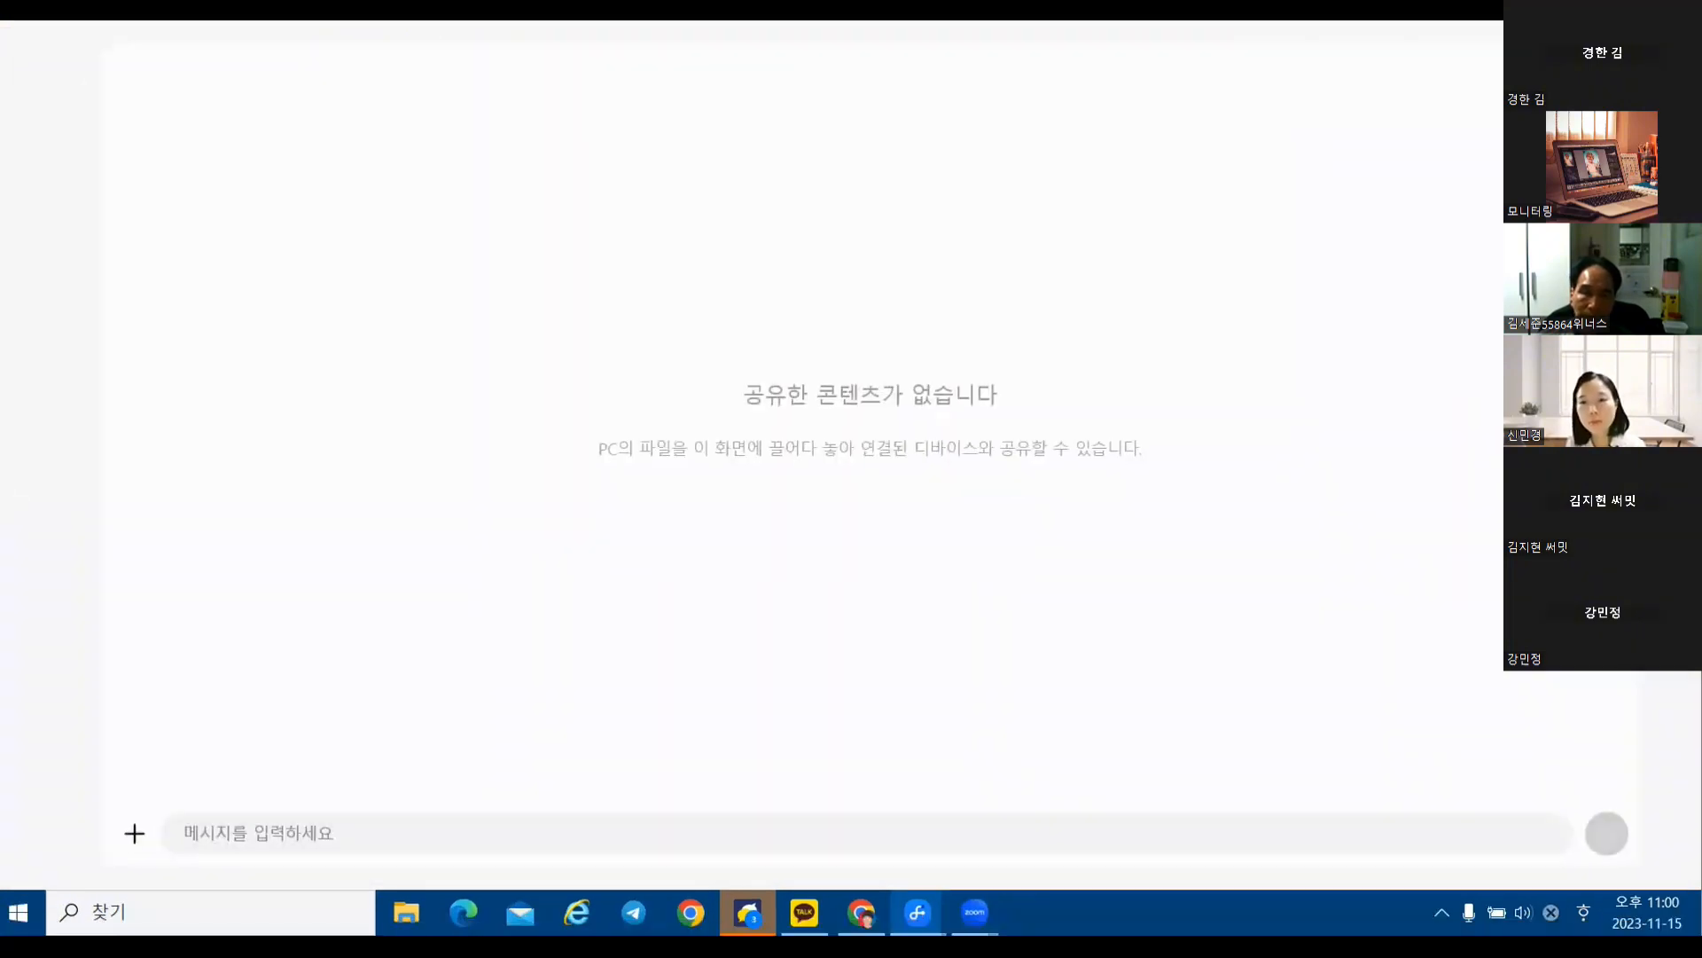
key("super+Down")
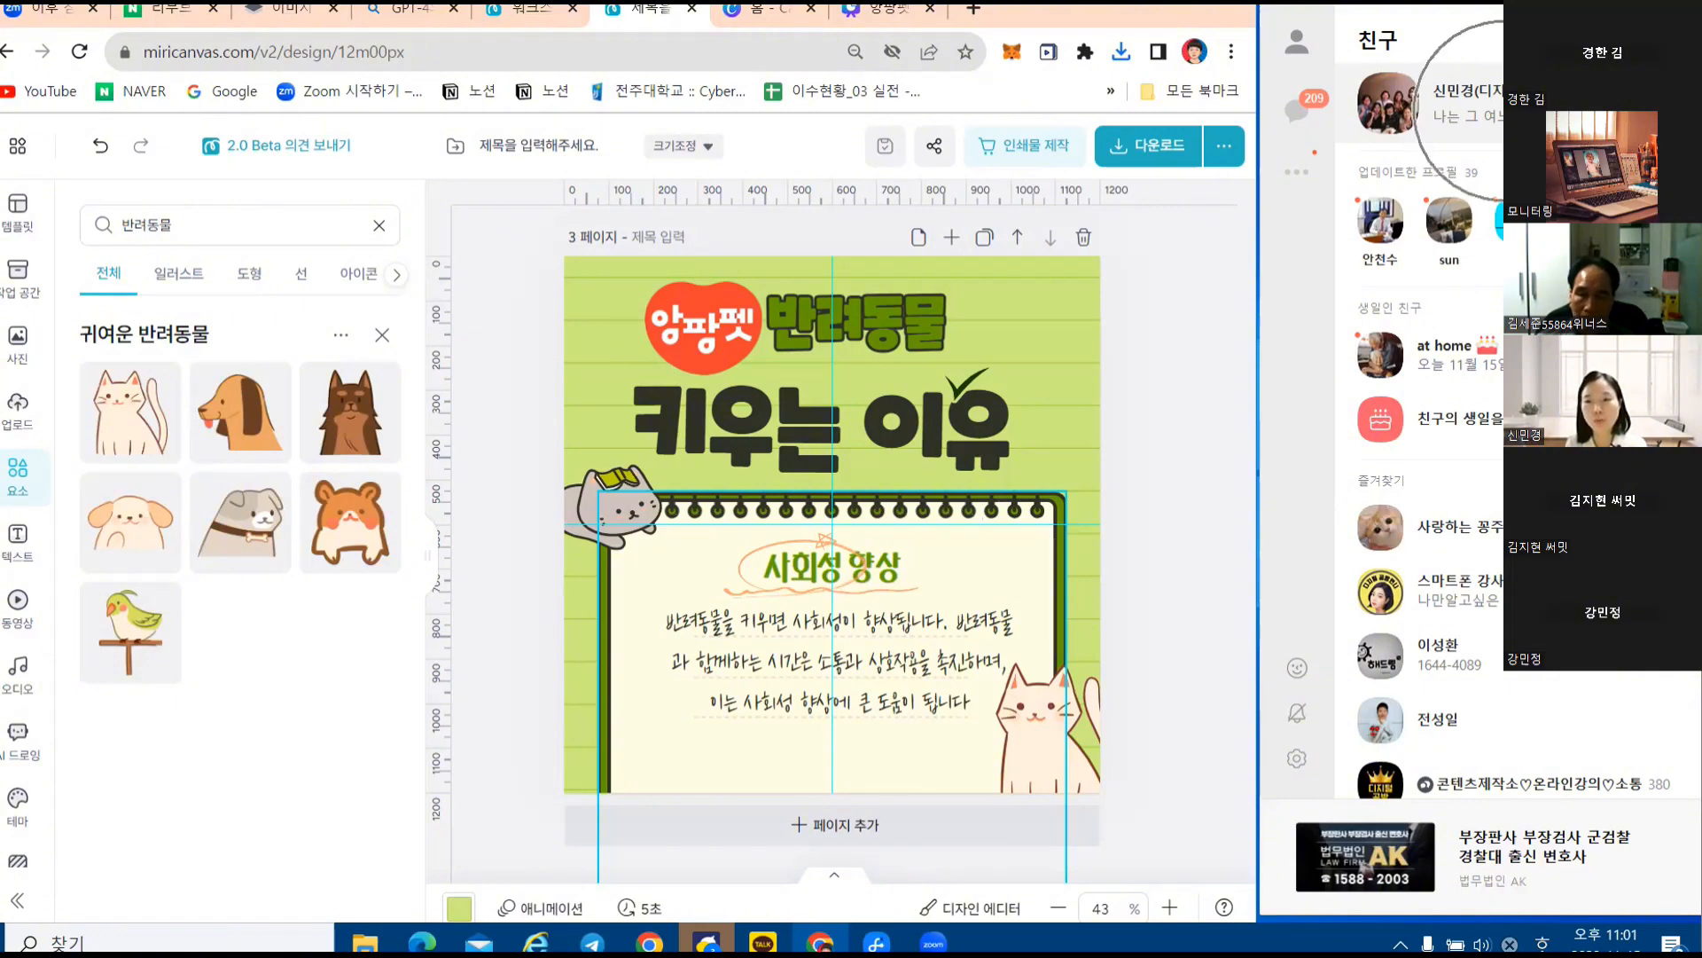
double_click(1458, 104)
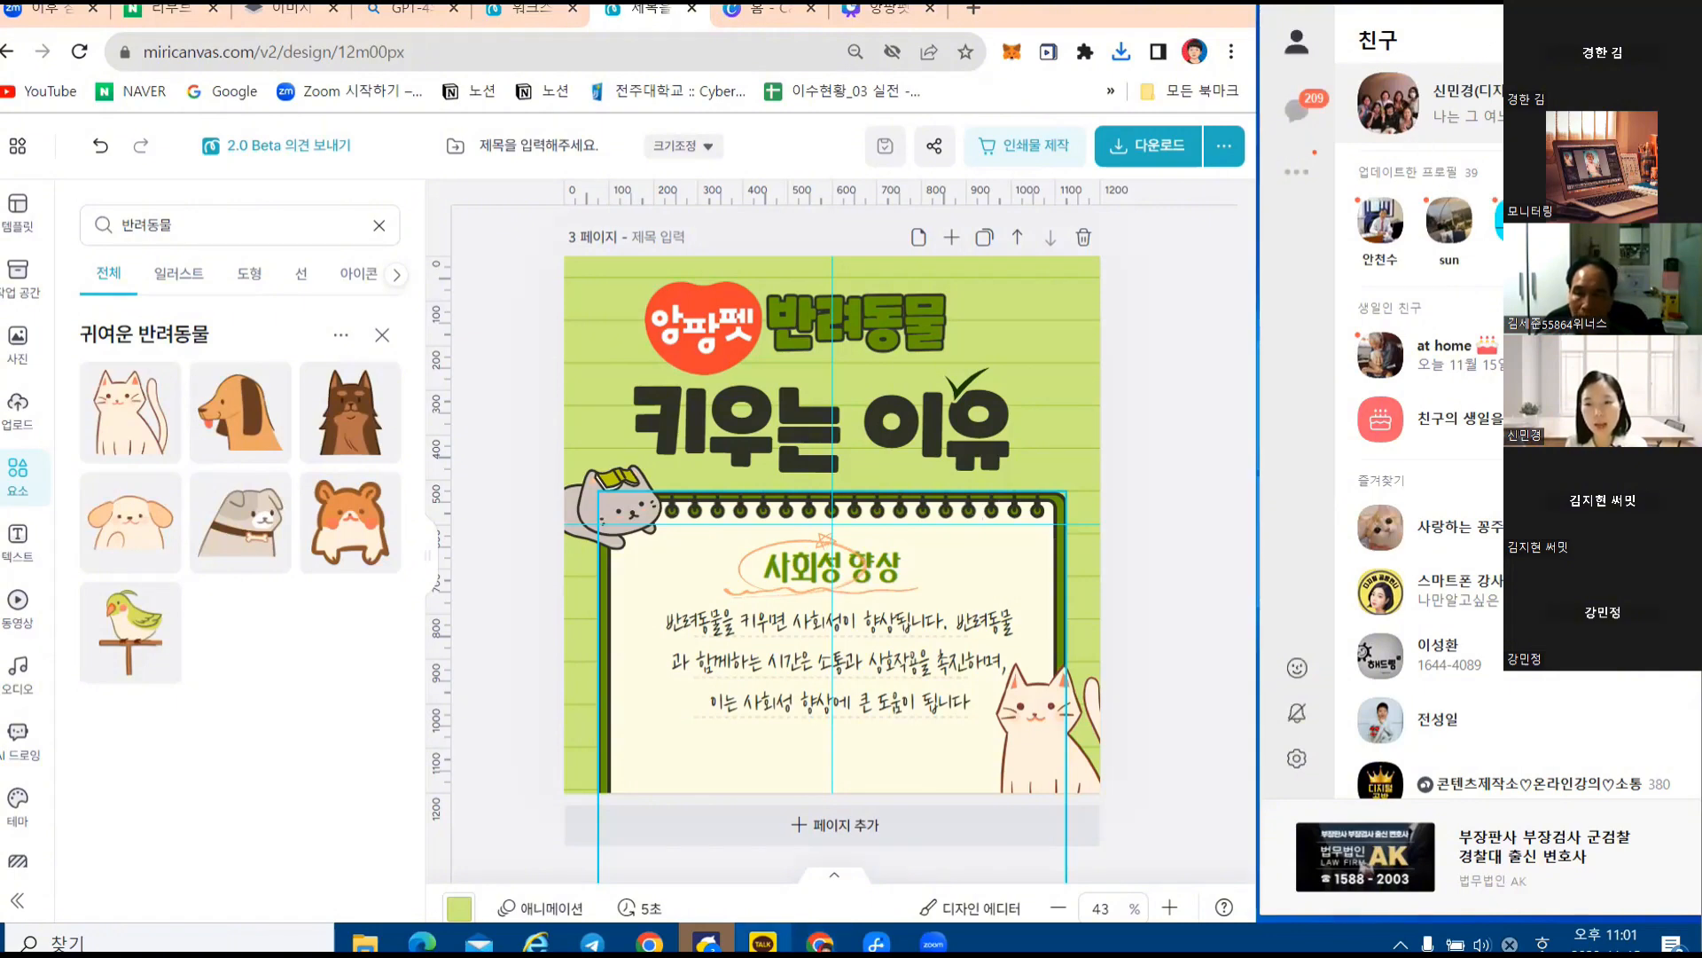
scroll(1454, 239, "up", 1)
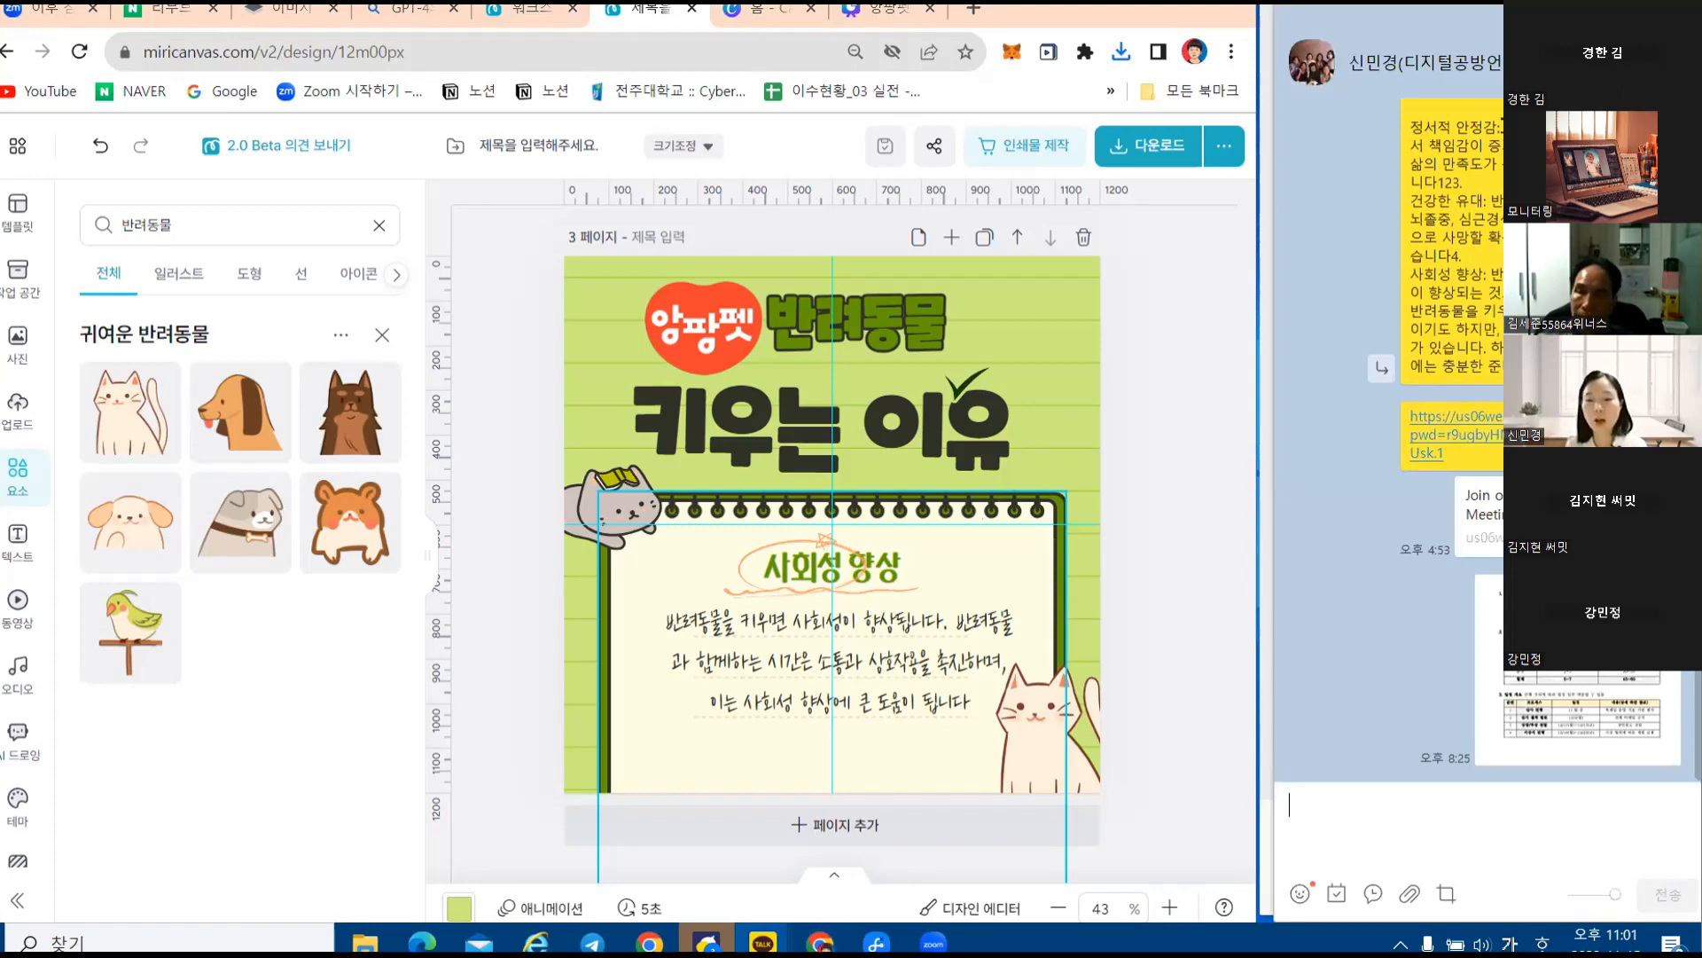
left_click(1409, 898)
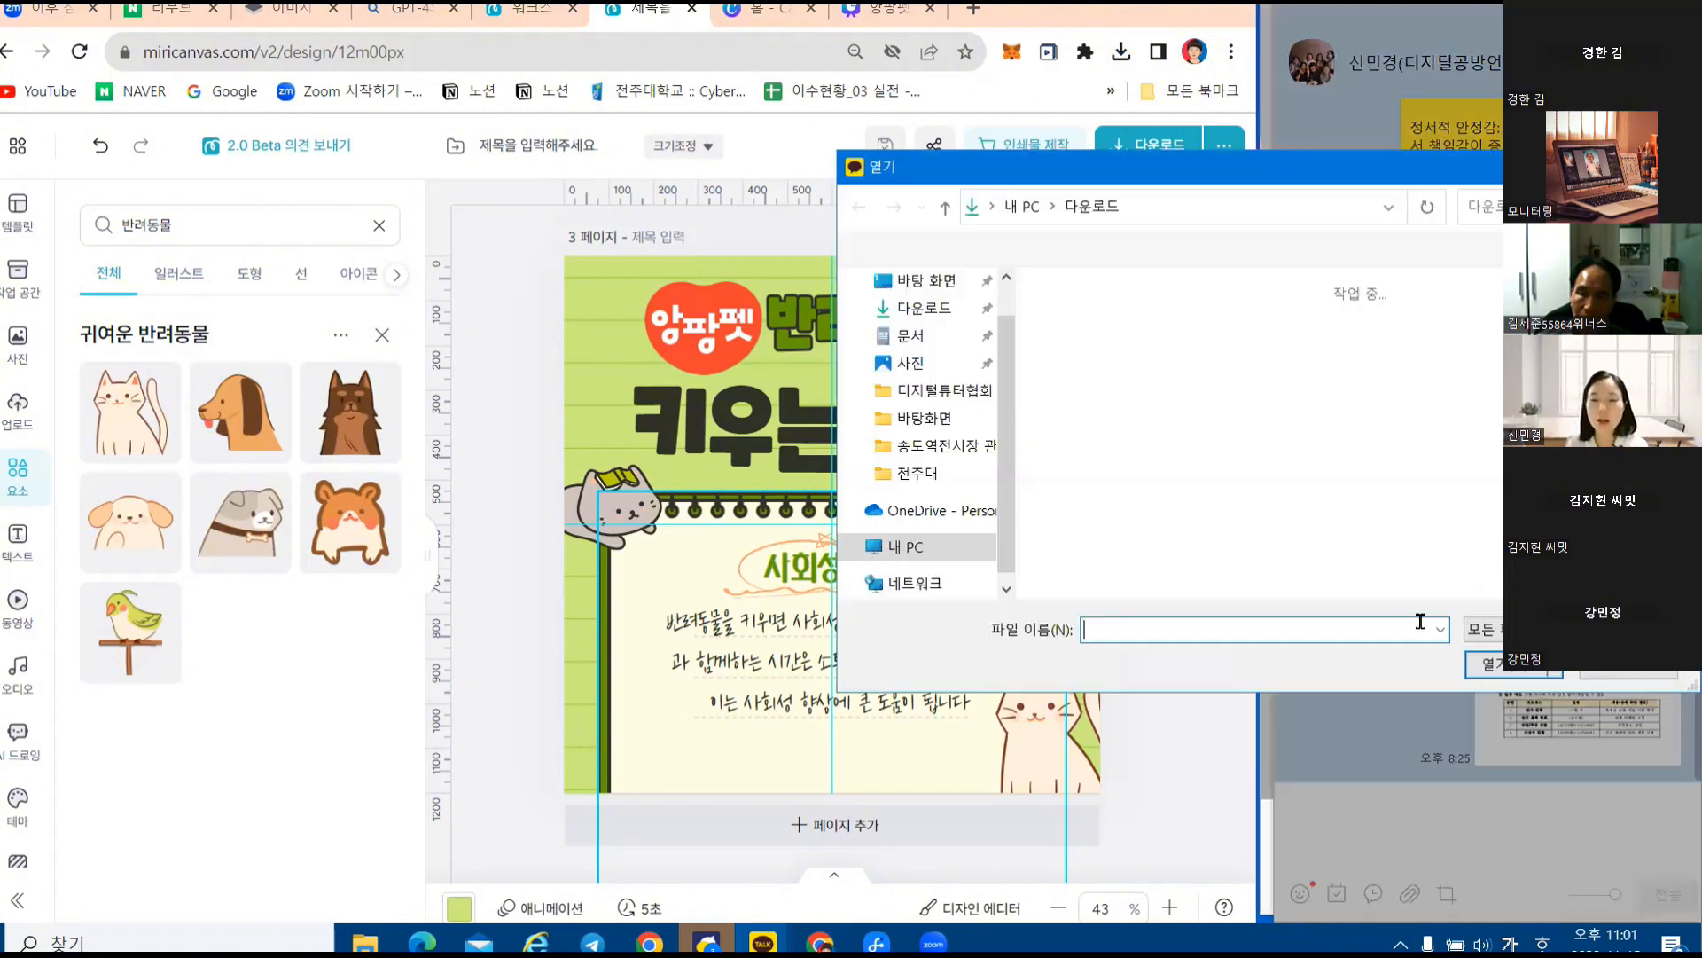
left_click(947, 313)
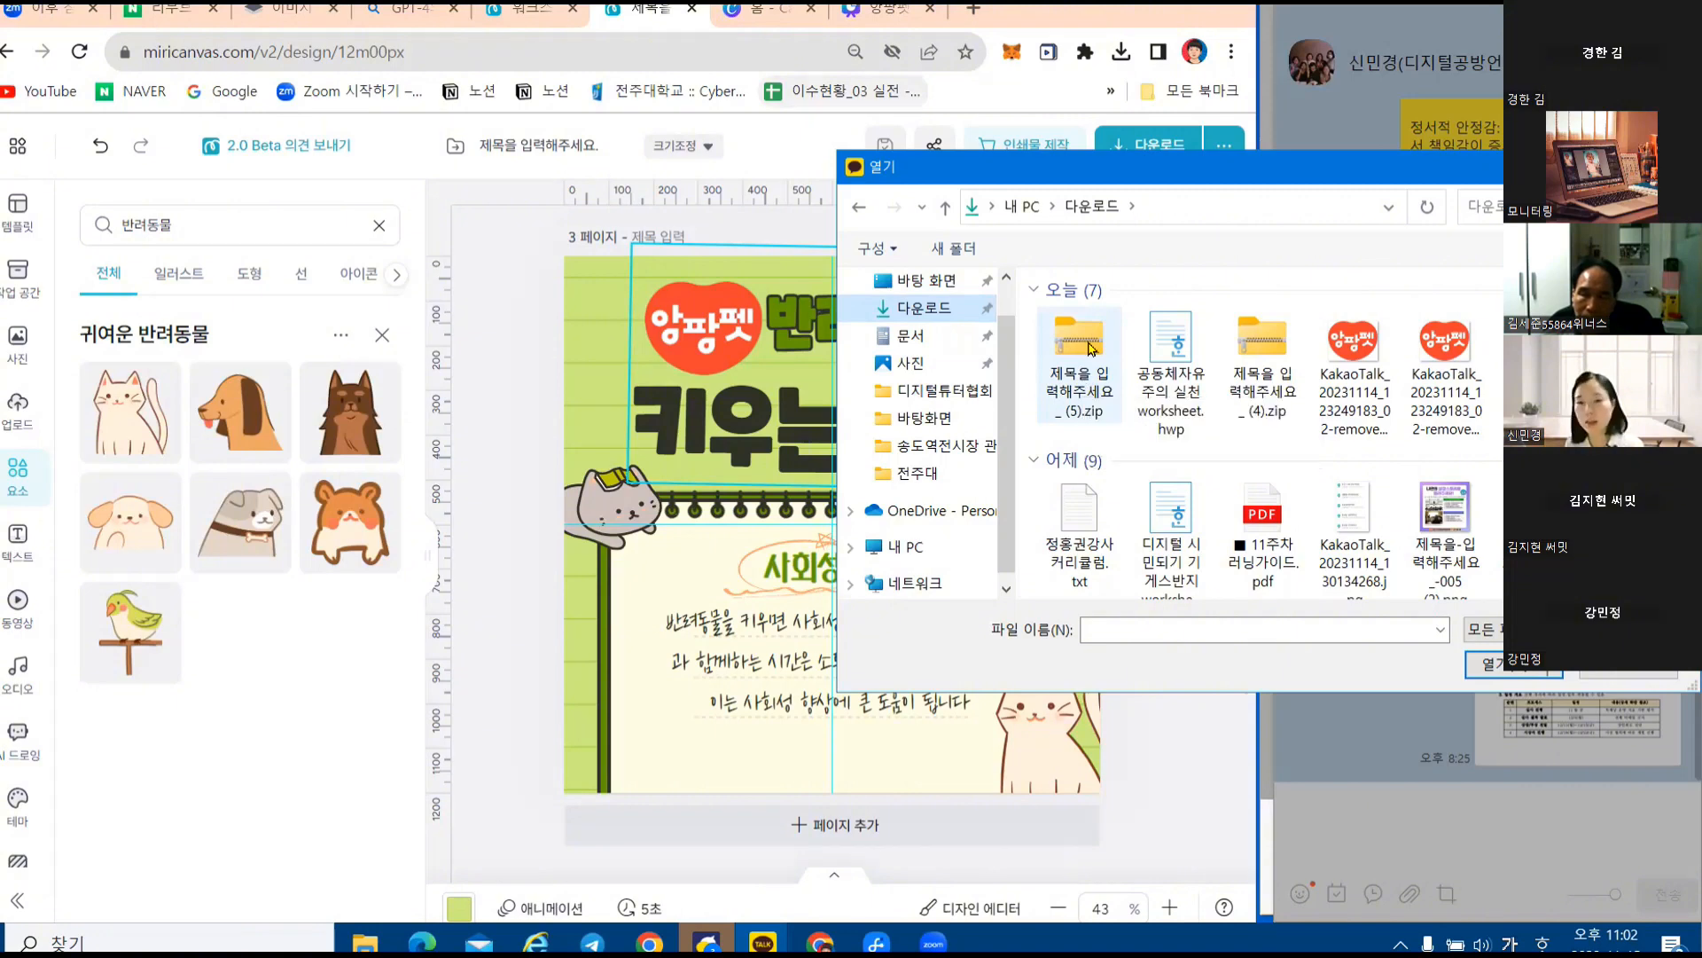
double_click(1091, 347)
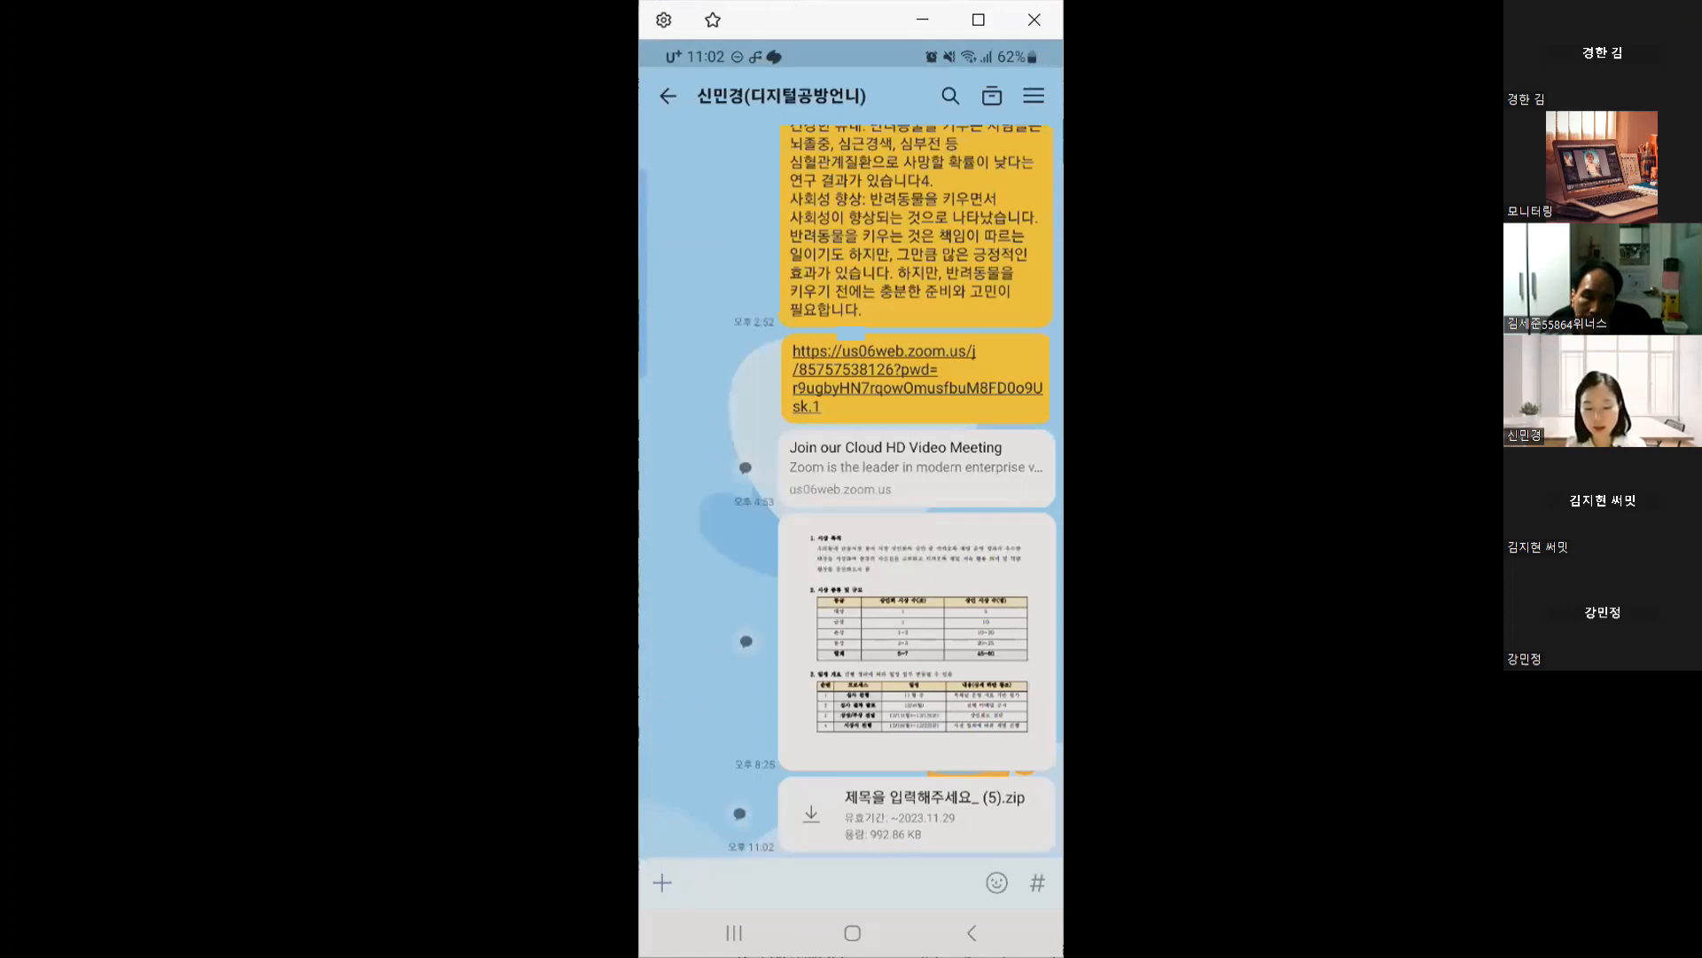
On the mirrored phone, download 제목을 입력해주세요_ (5).zip from the KakaoTalk chat and open it with 내 파일 for this time only.
left_click(917, 814)
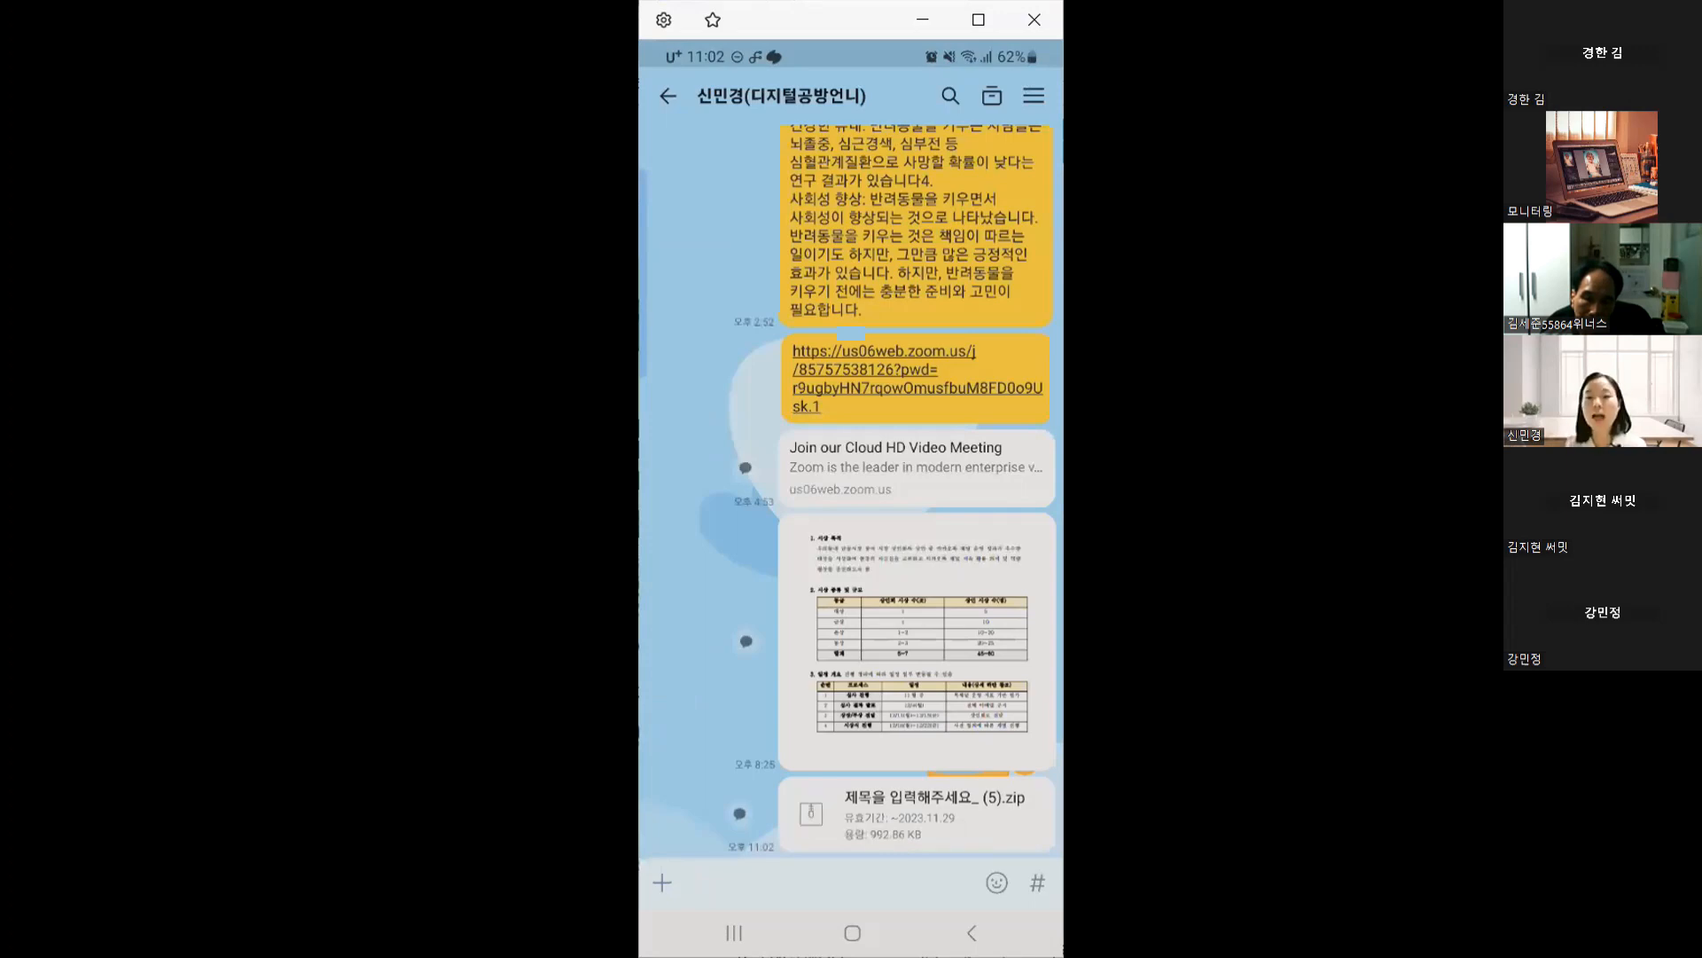
left_click(917, 814)
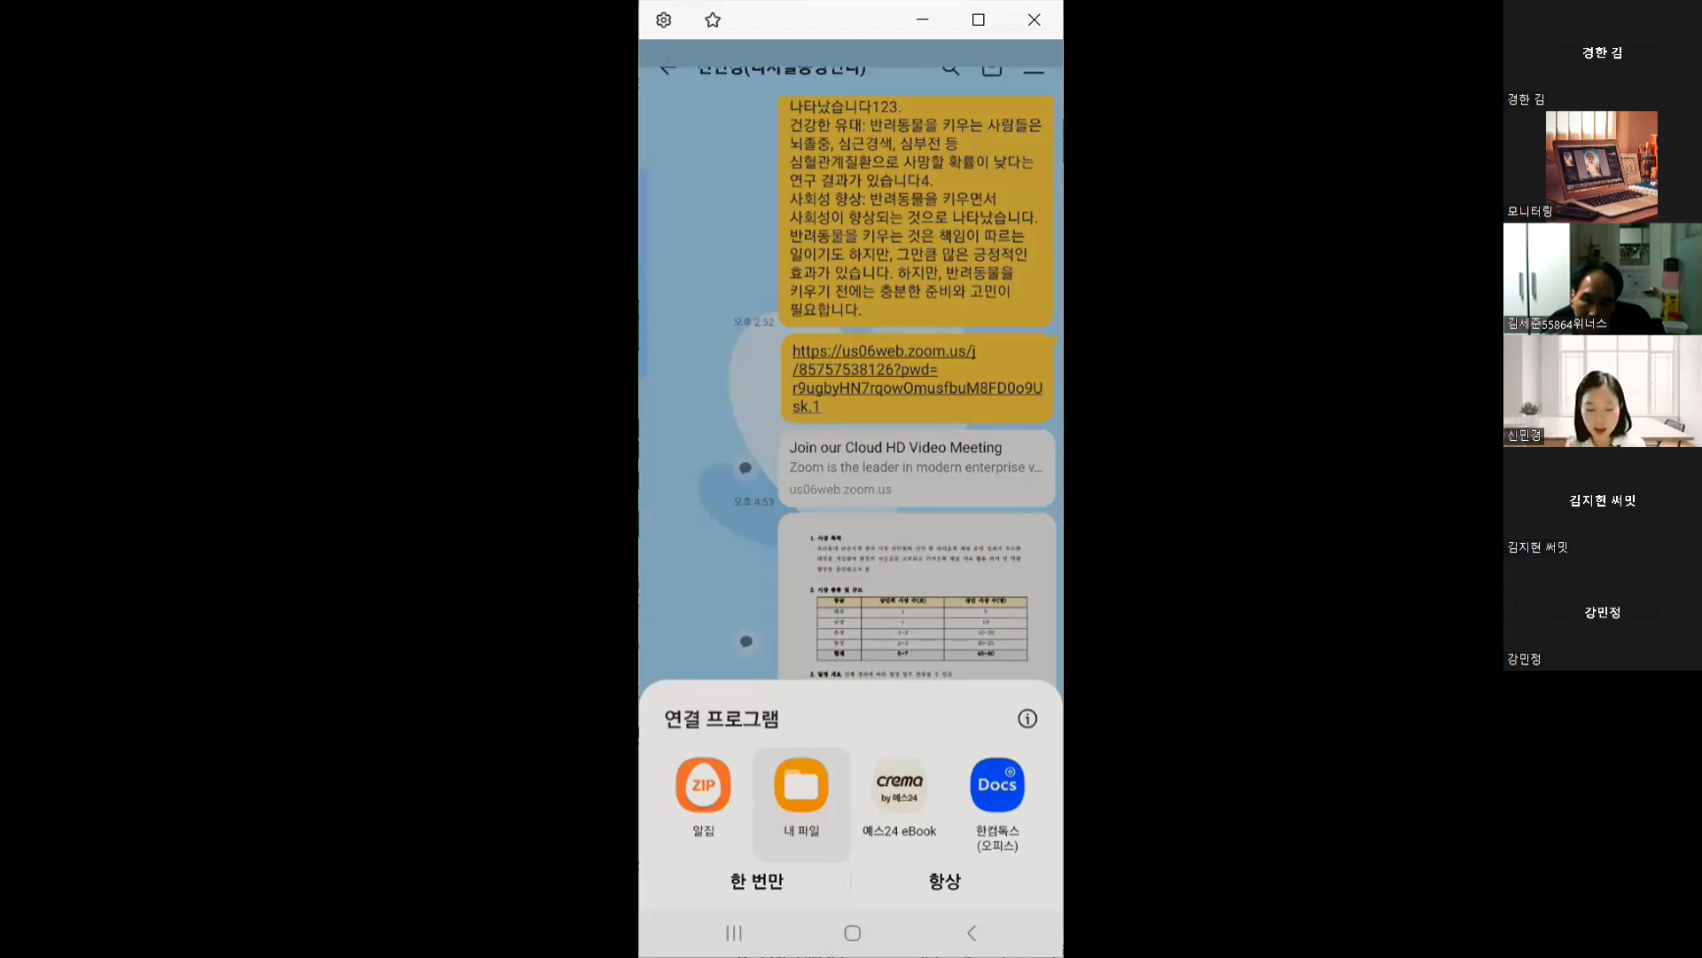
left_click(756, 880)
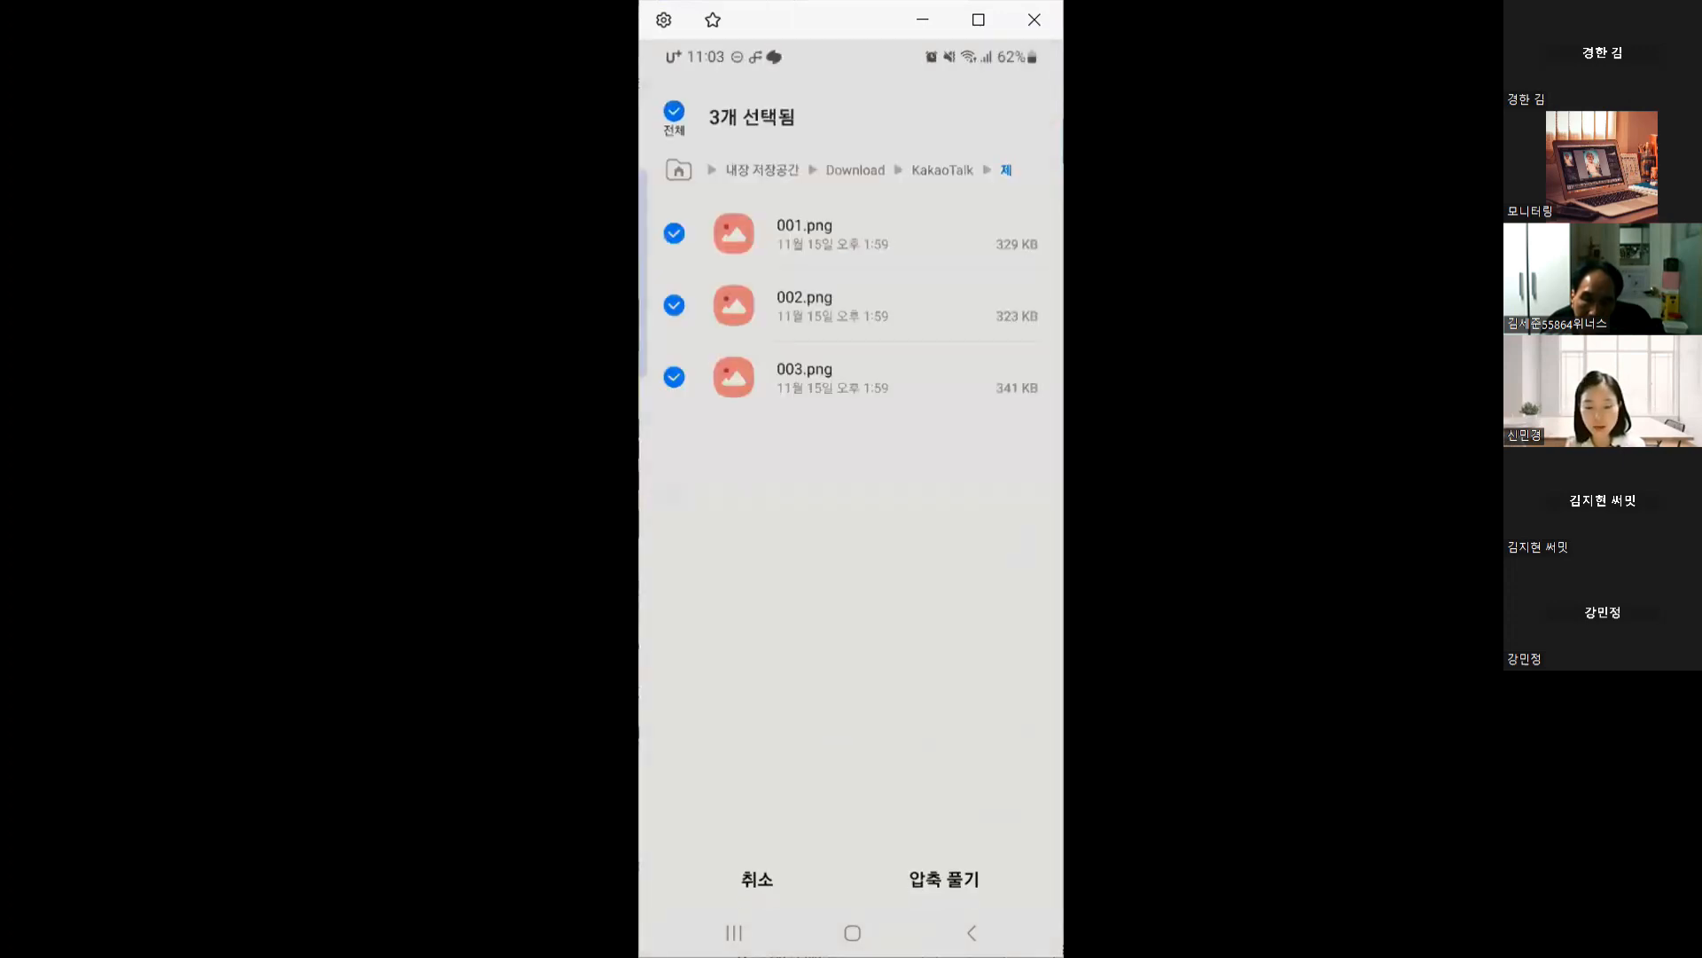
Extract 001.png, 002.png and 003.png from the archive on the phone, then switch to 갤러리 and check the saved images.
left_click(944, 875)
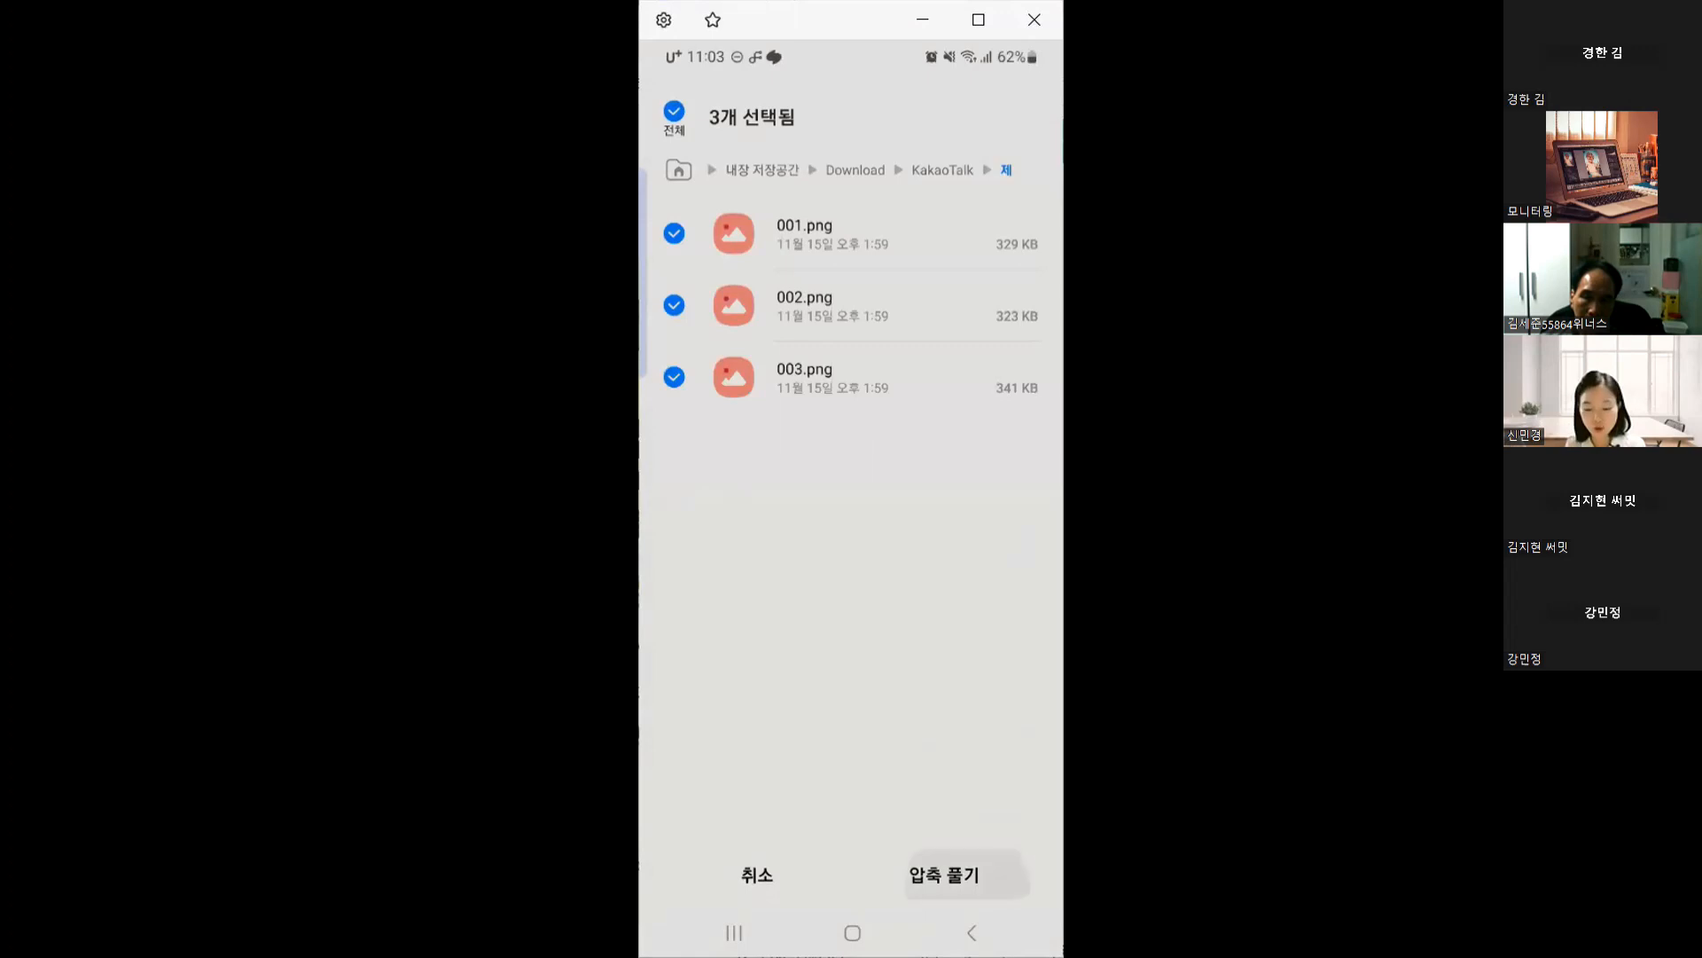
left_click(942, 509)
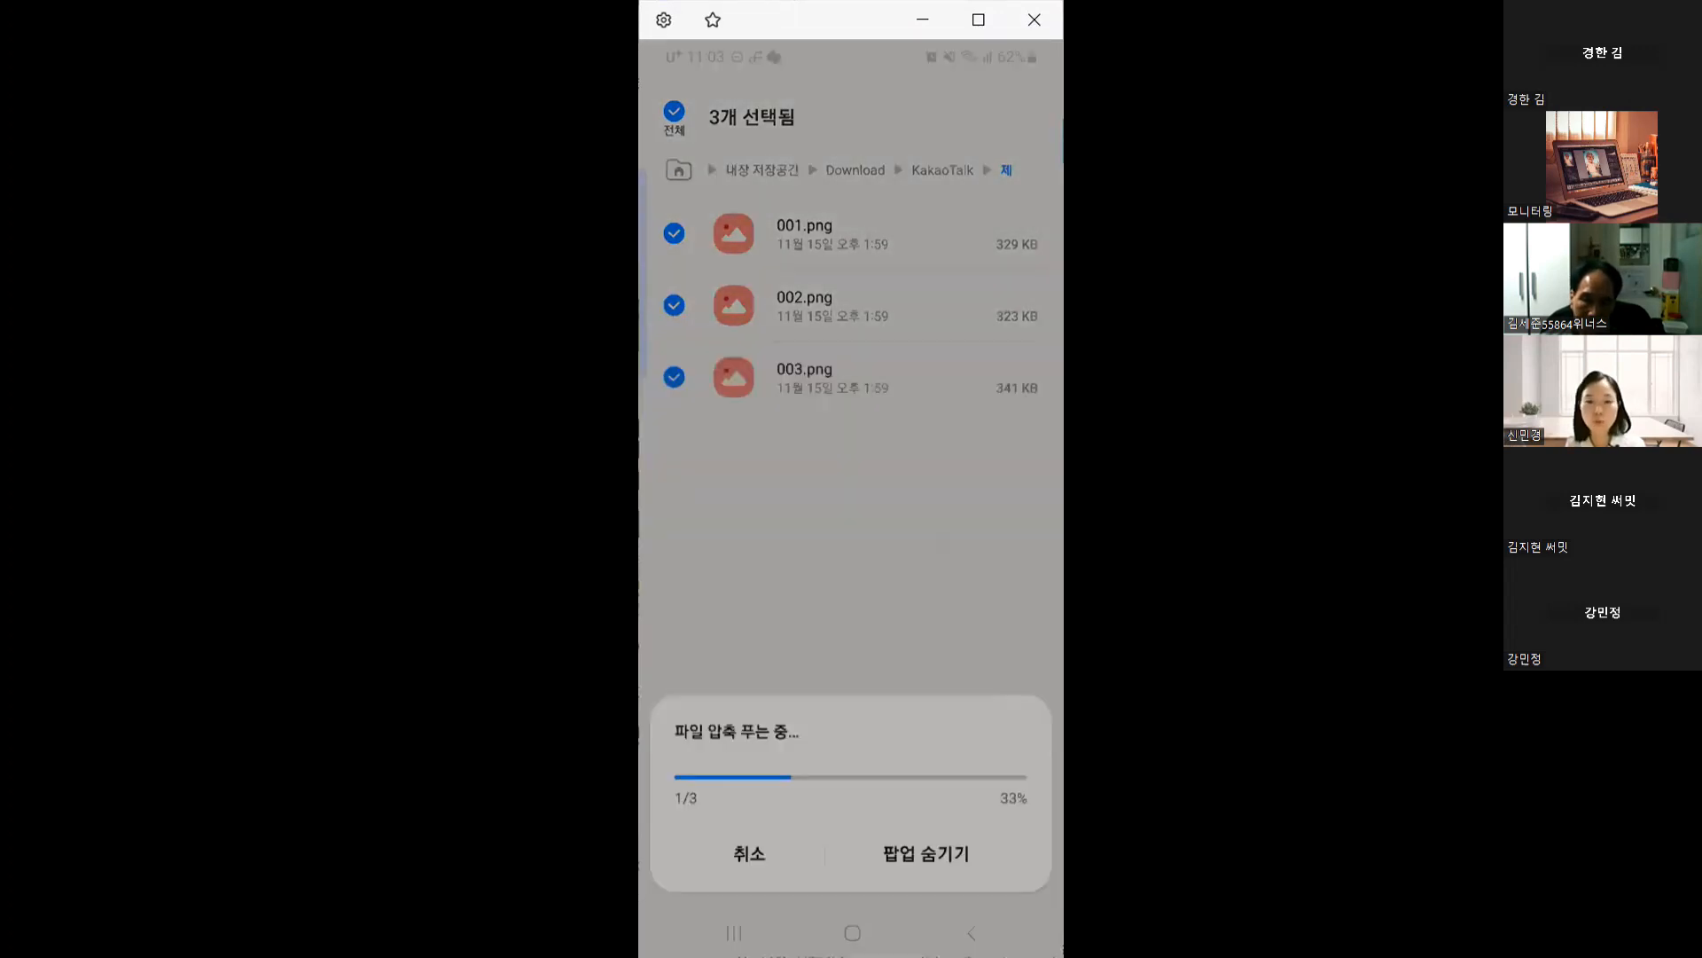
left_click(852, 931)
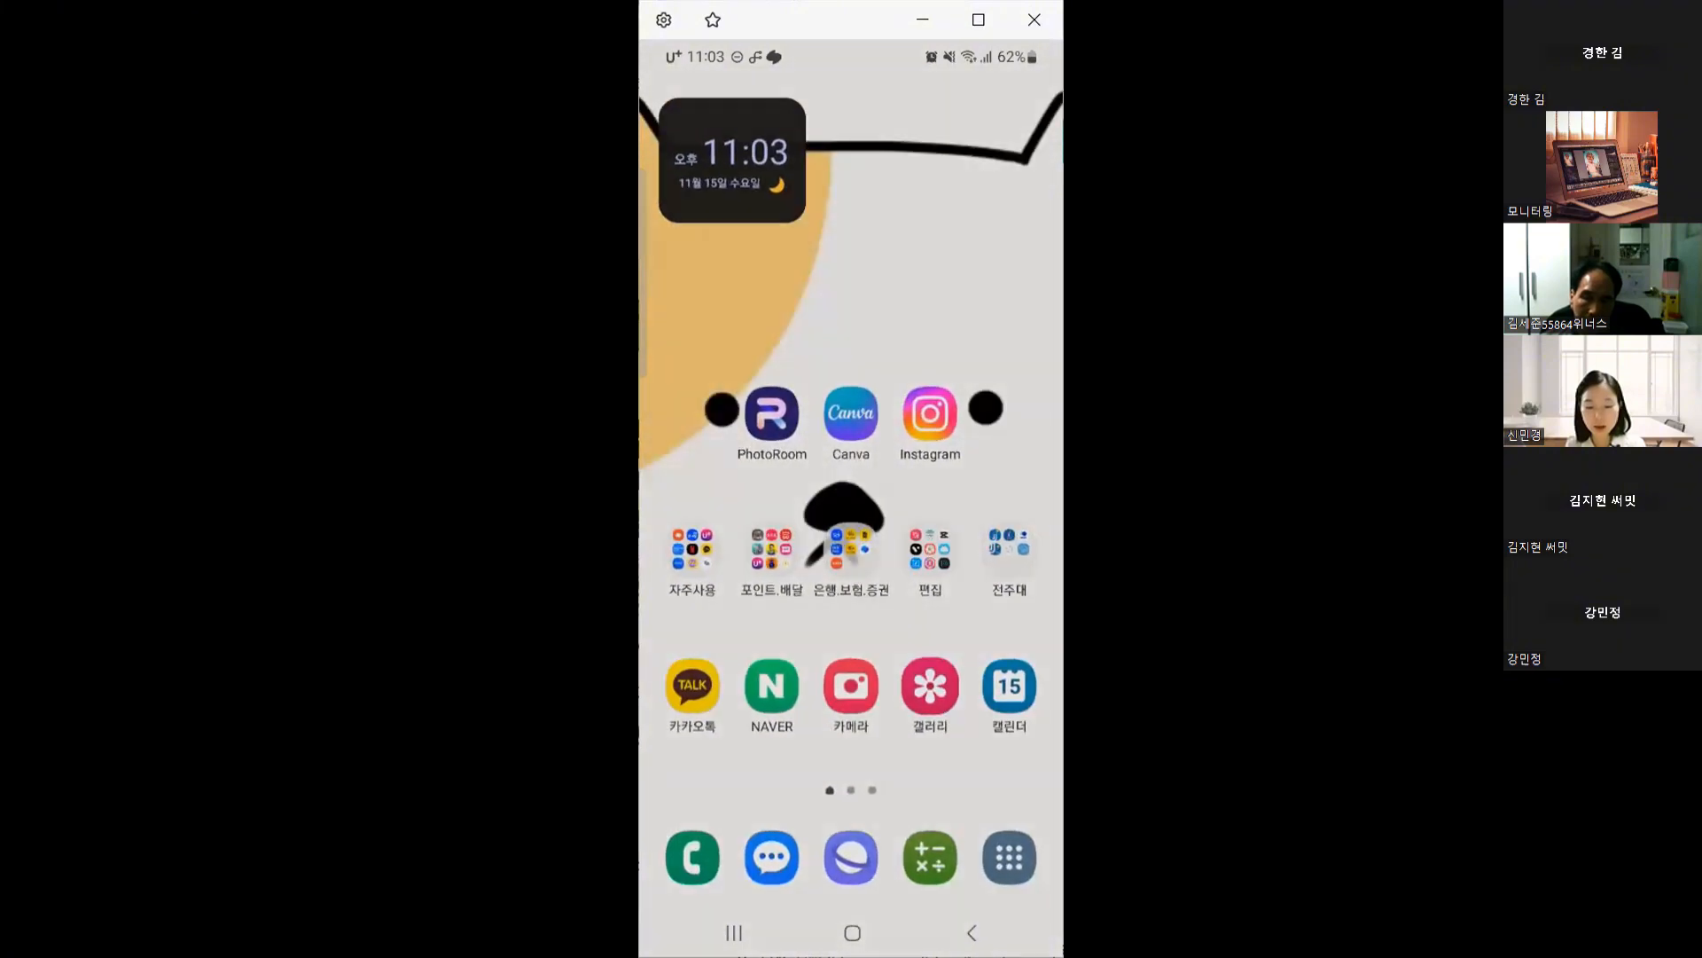
left_click(929, 683)
left_click(972, 932)
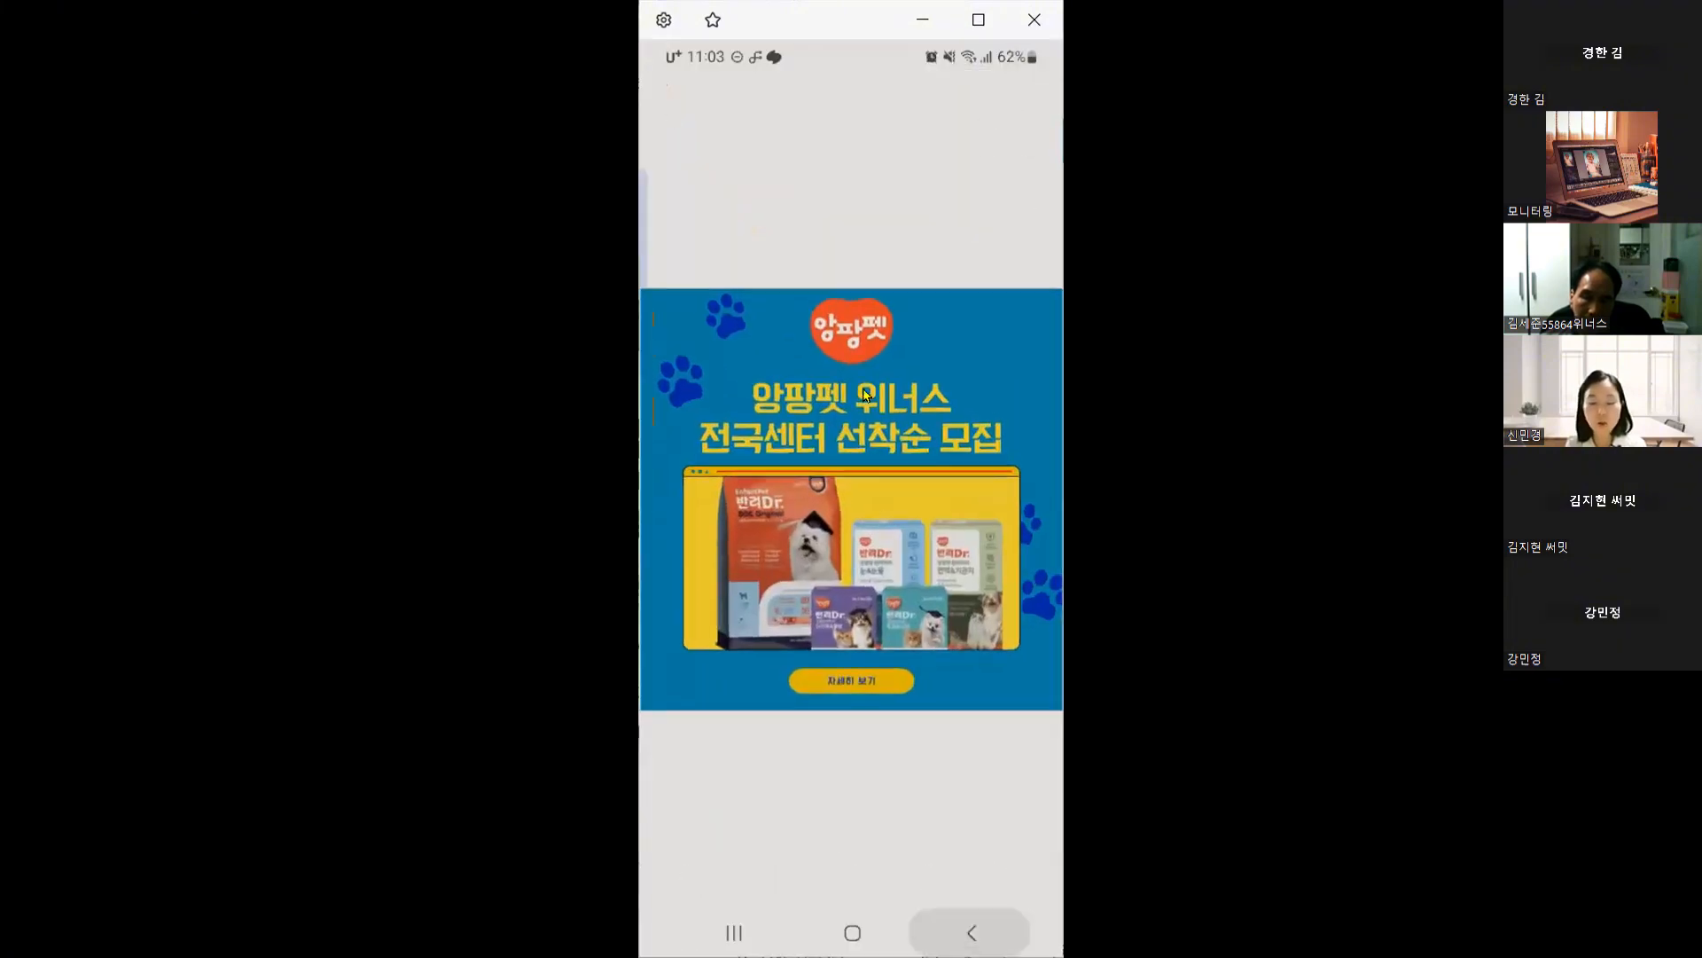
left_click(972, 932)
left_click(718, 572)
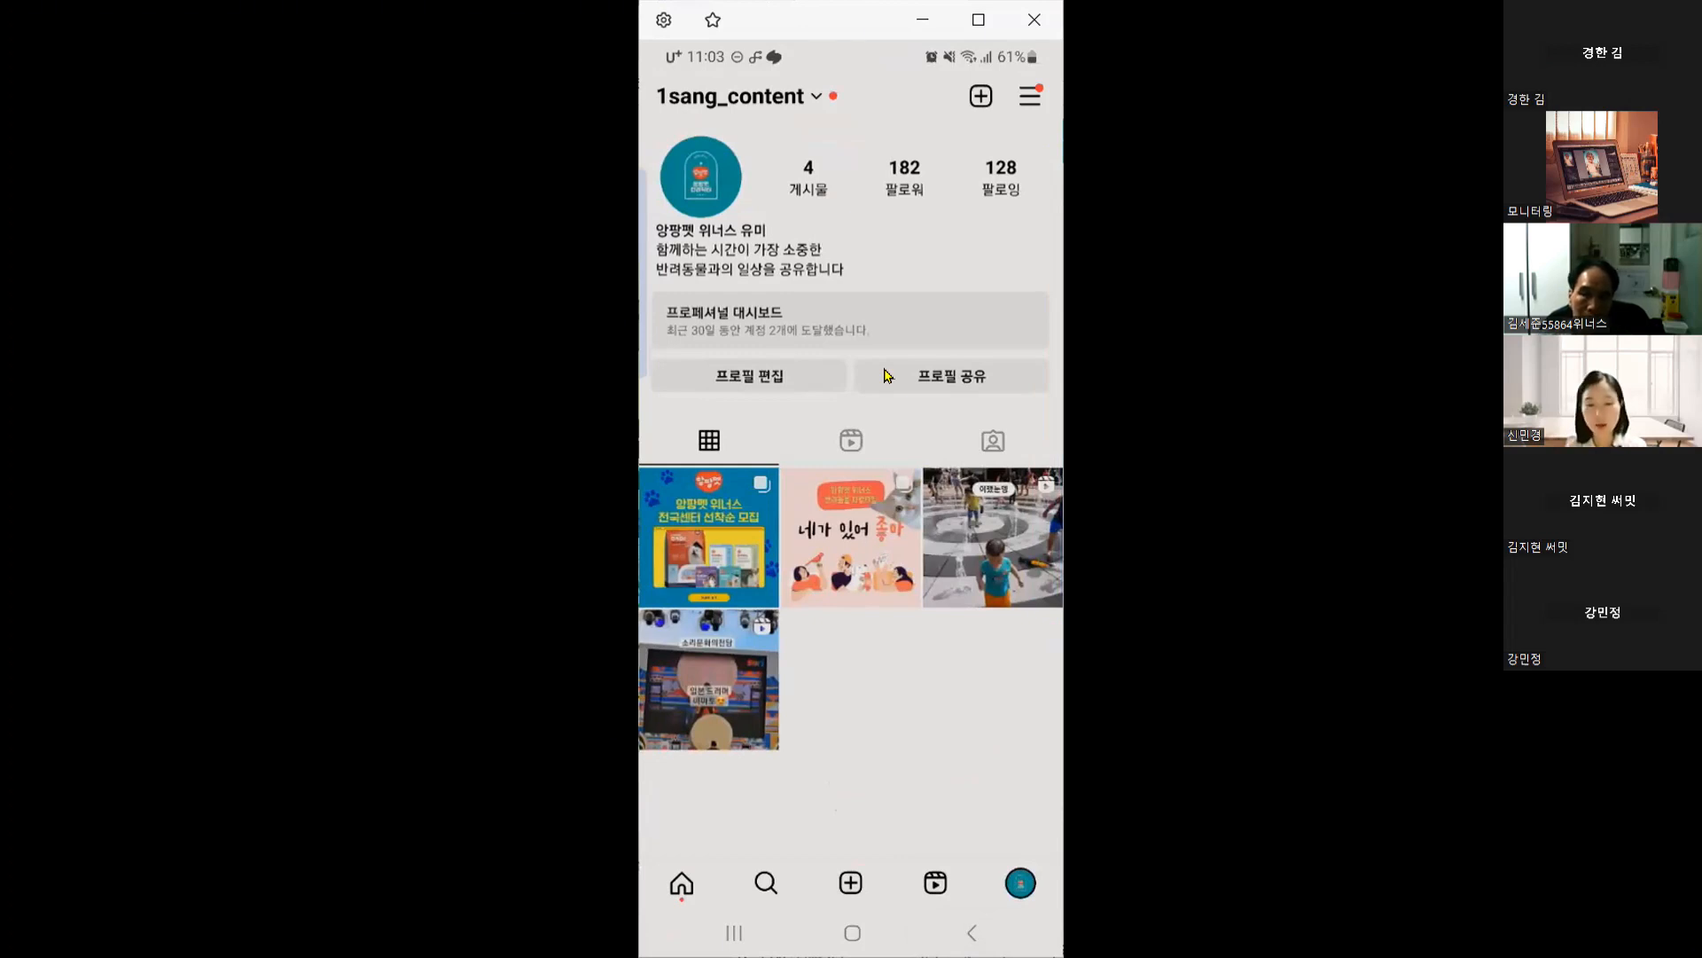
In Instagram, publish the 반려동물 키우는 이유 images as a new multi-image feed post.
left_click(851, 883)
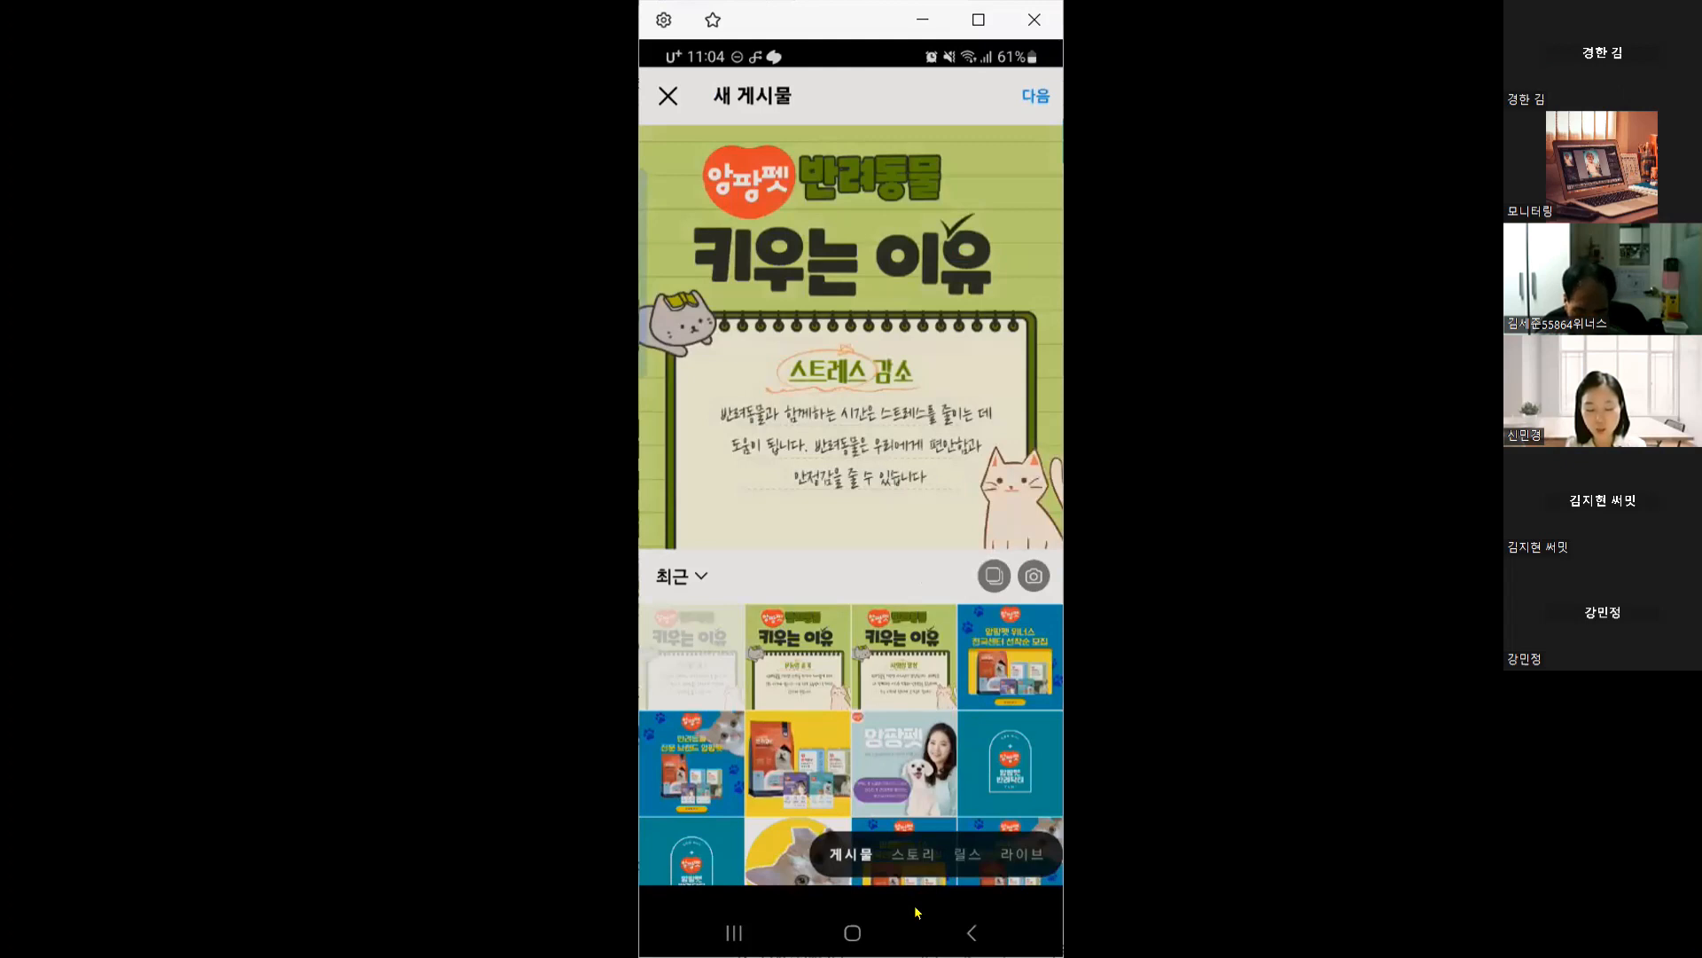
left_click(992, 577)
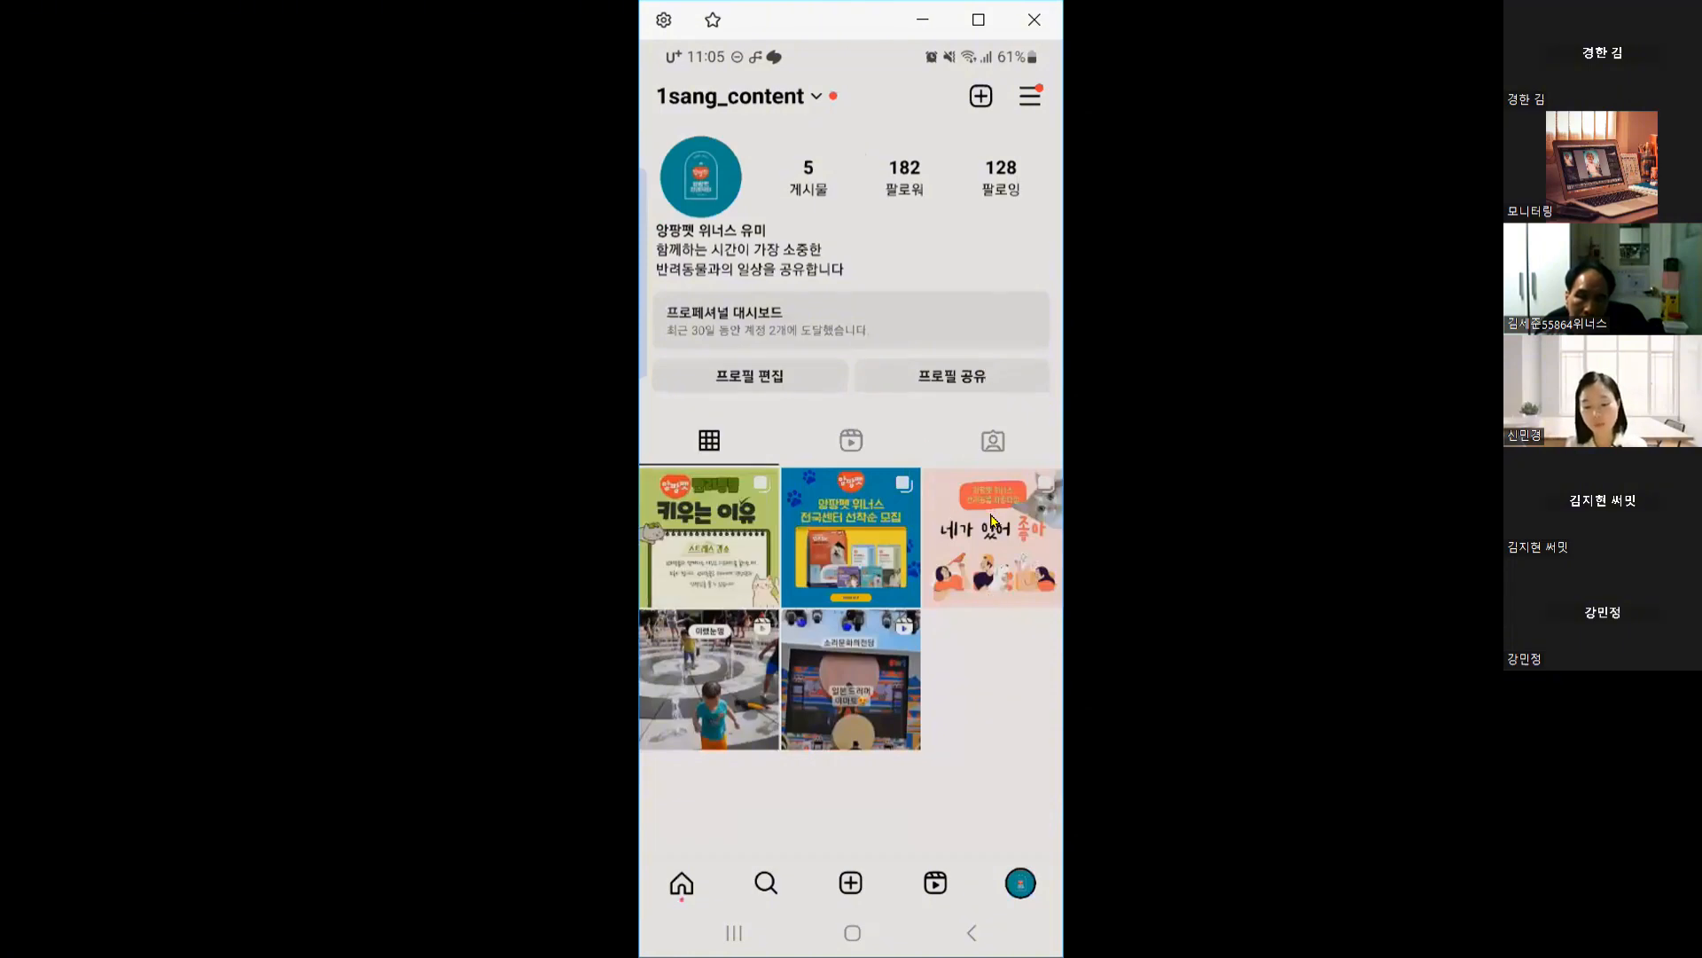
Look through the posts in the Instagram home feed.
left_click(991, 521)
scroll(992, 520, "down", 5)
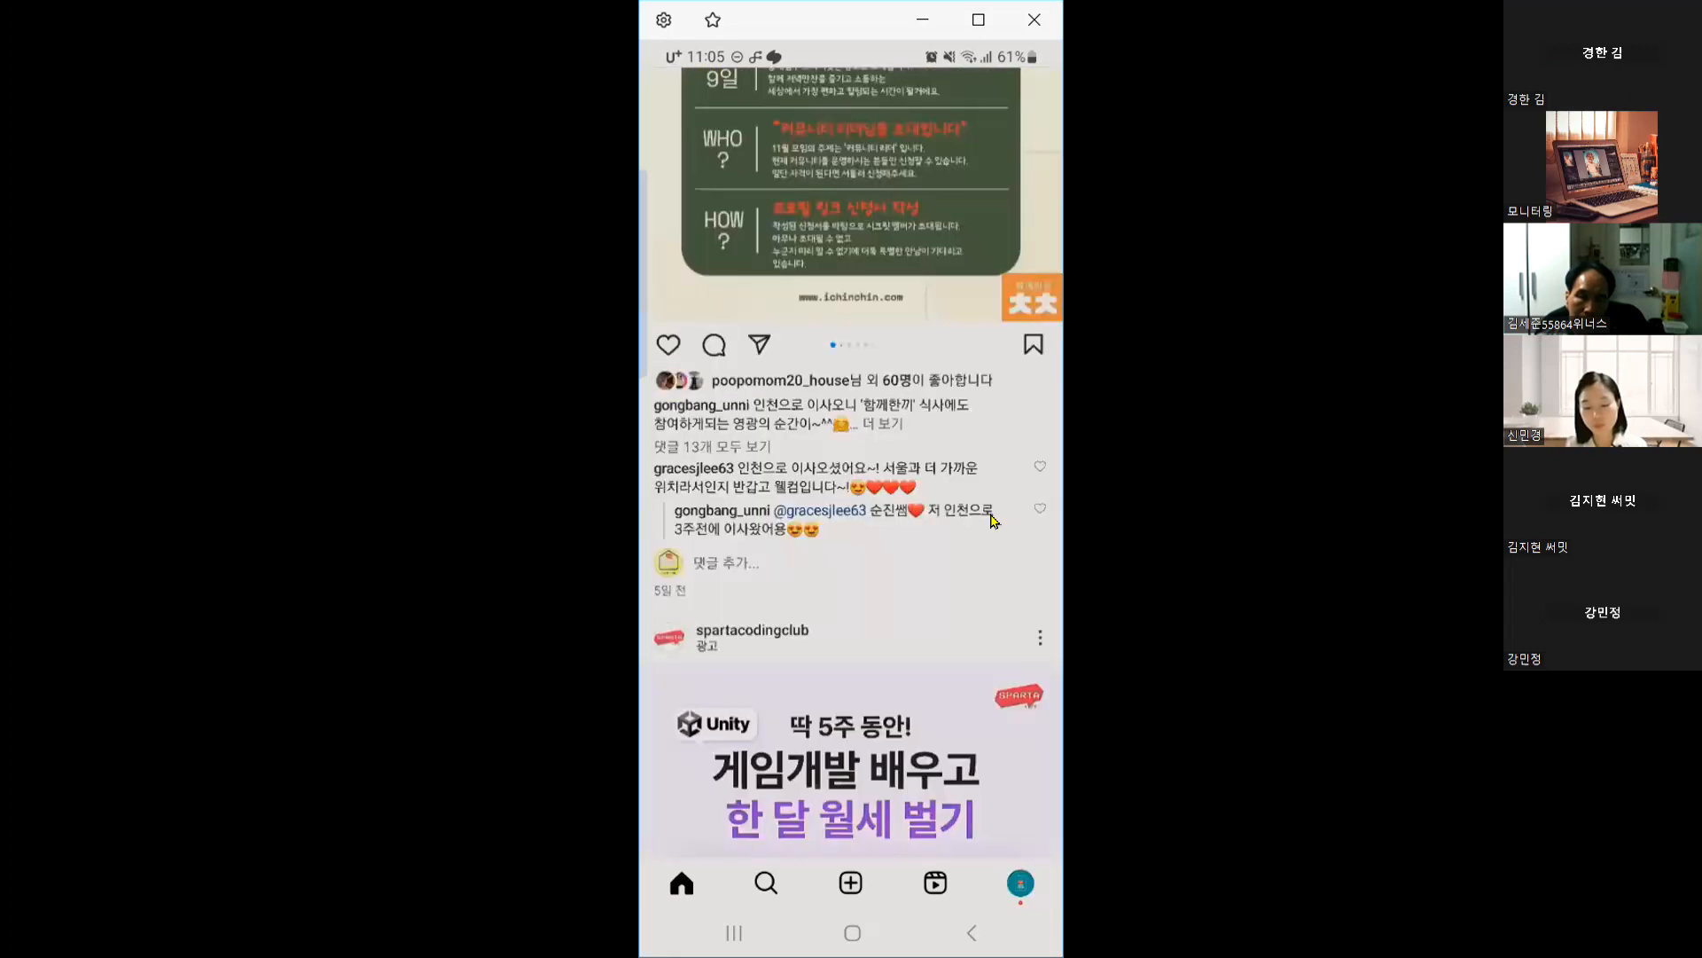
scroll(992, 521, "down", 5)
scroll(897, 425, "down", 6)
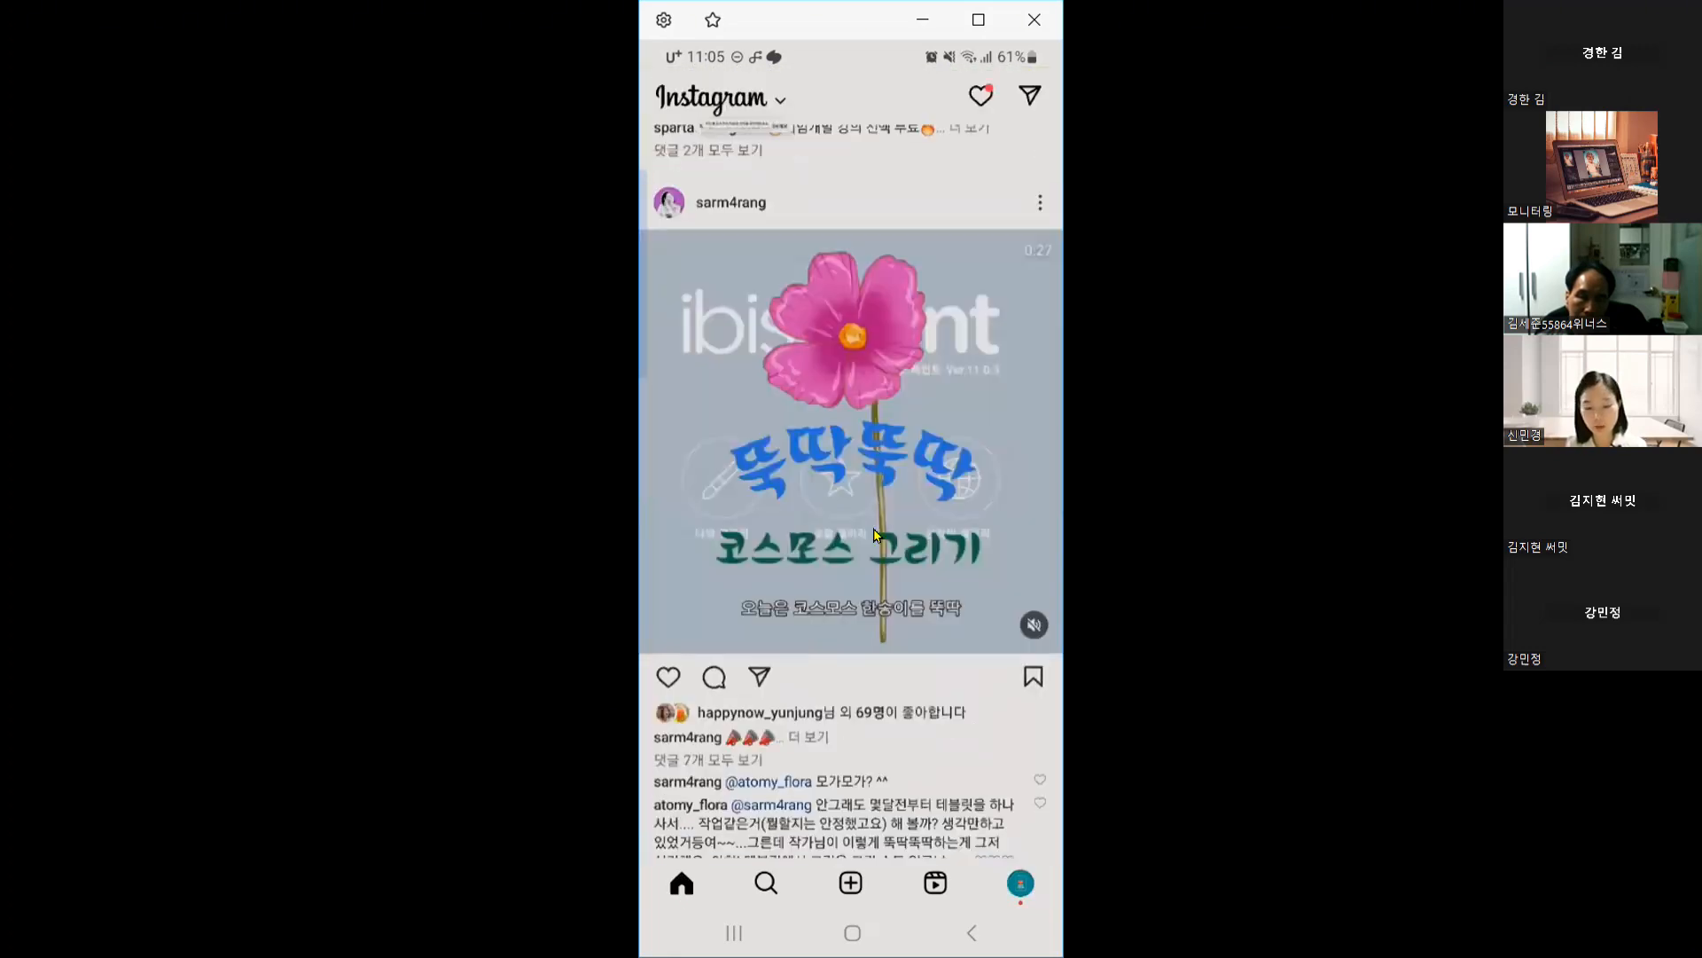
scroll(875, 535, "down", 4)
scroll(874, 534, "down", 5)
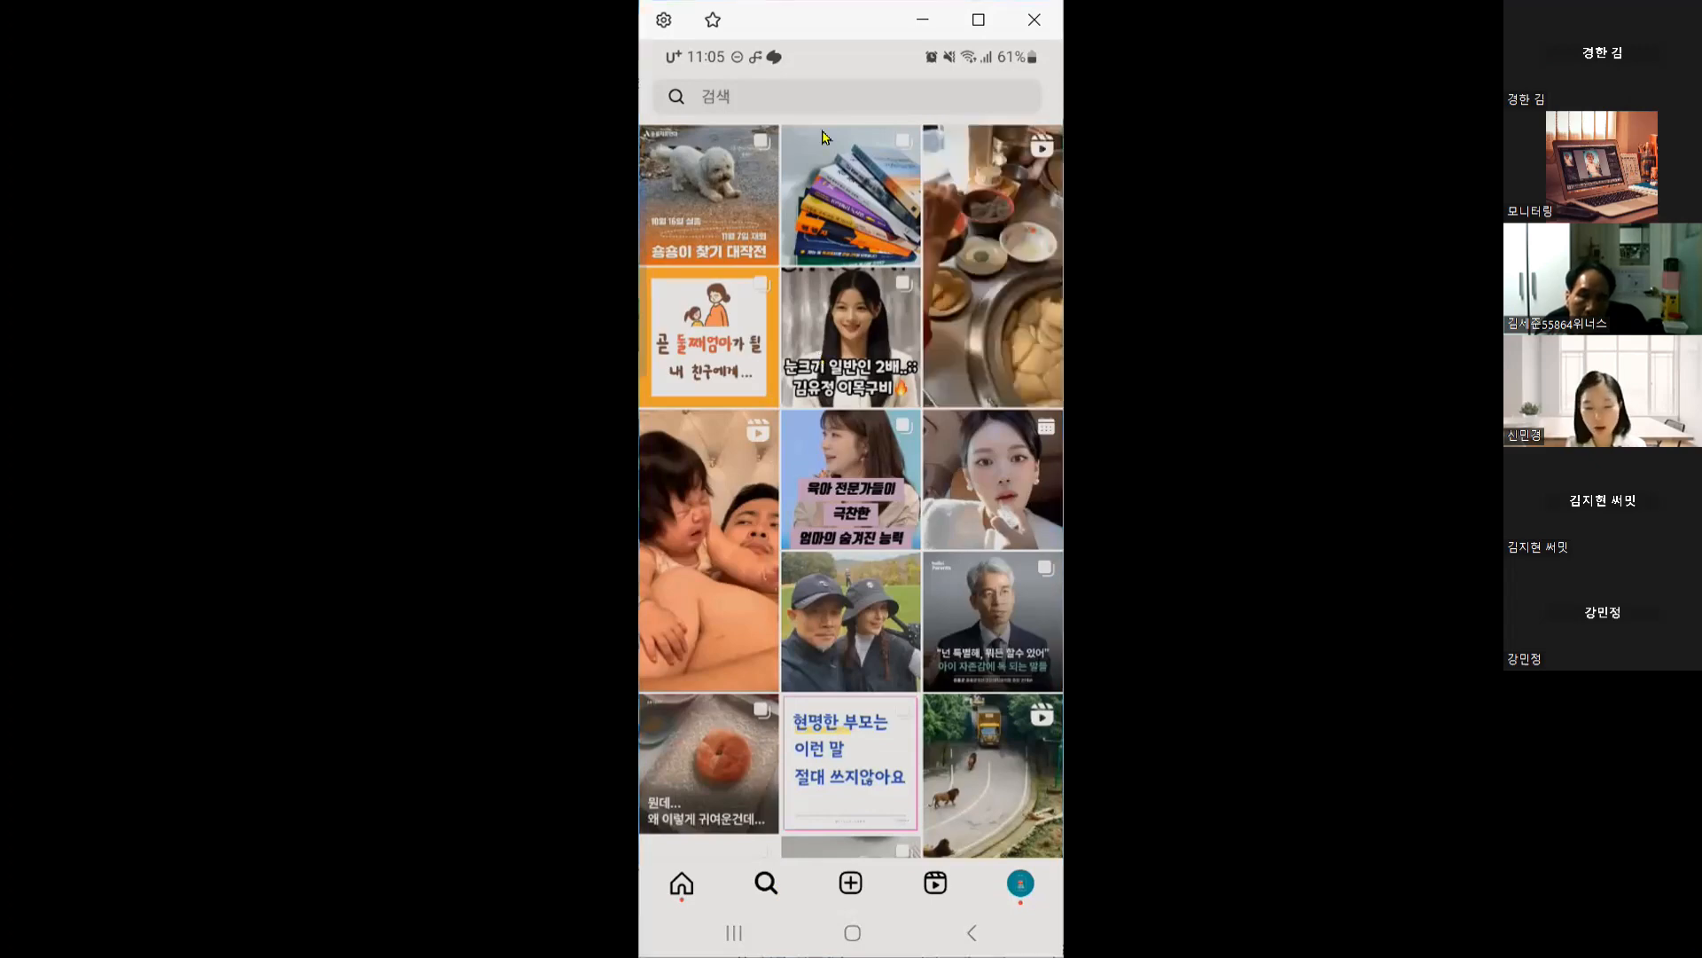
Search Instagram for 앙팡펫위너스, check the matching accounts and tags, and open the #앙팡펫위너스 hashtag.
left_click(826, 99)
type("앙")
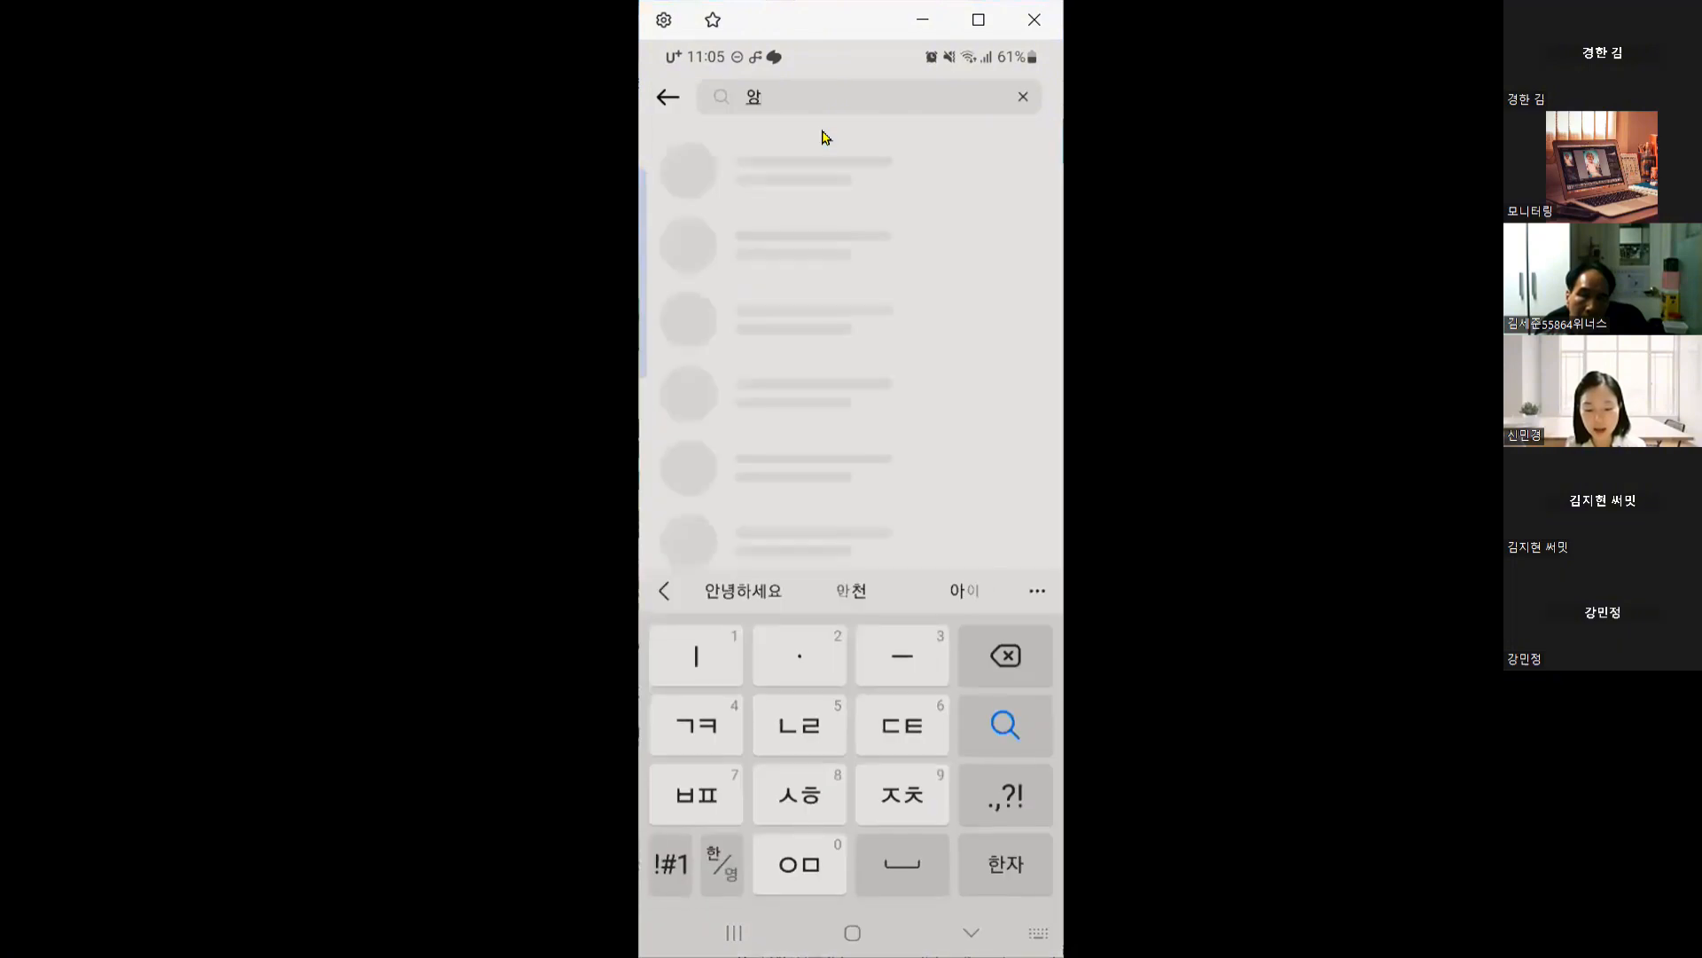
type("팡페")
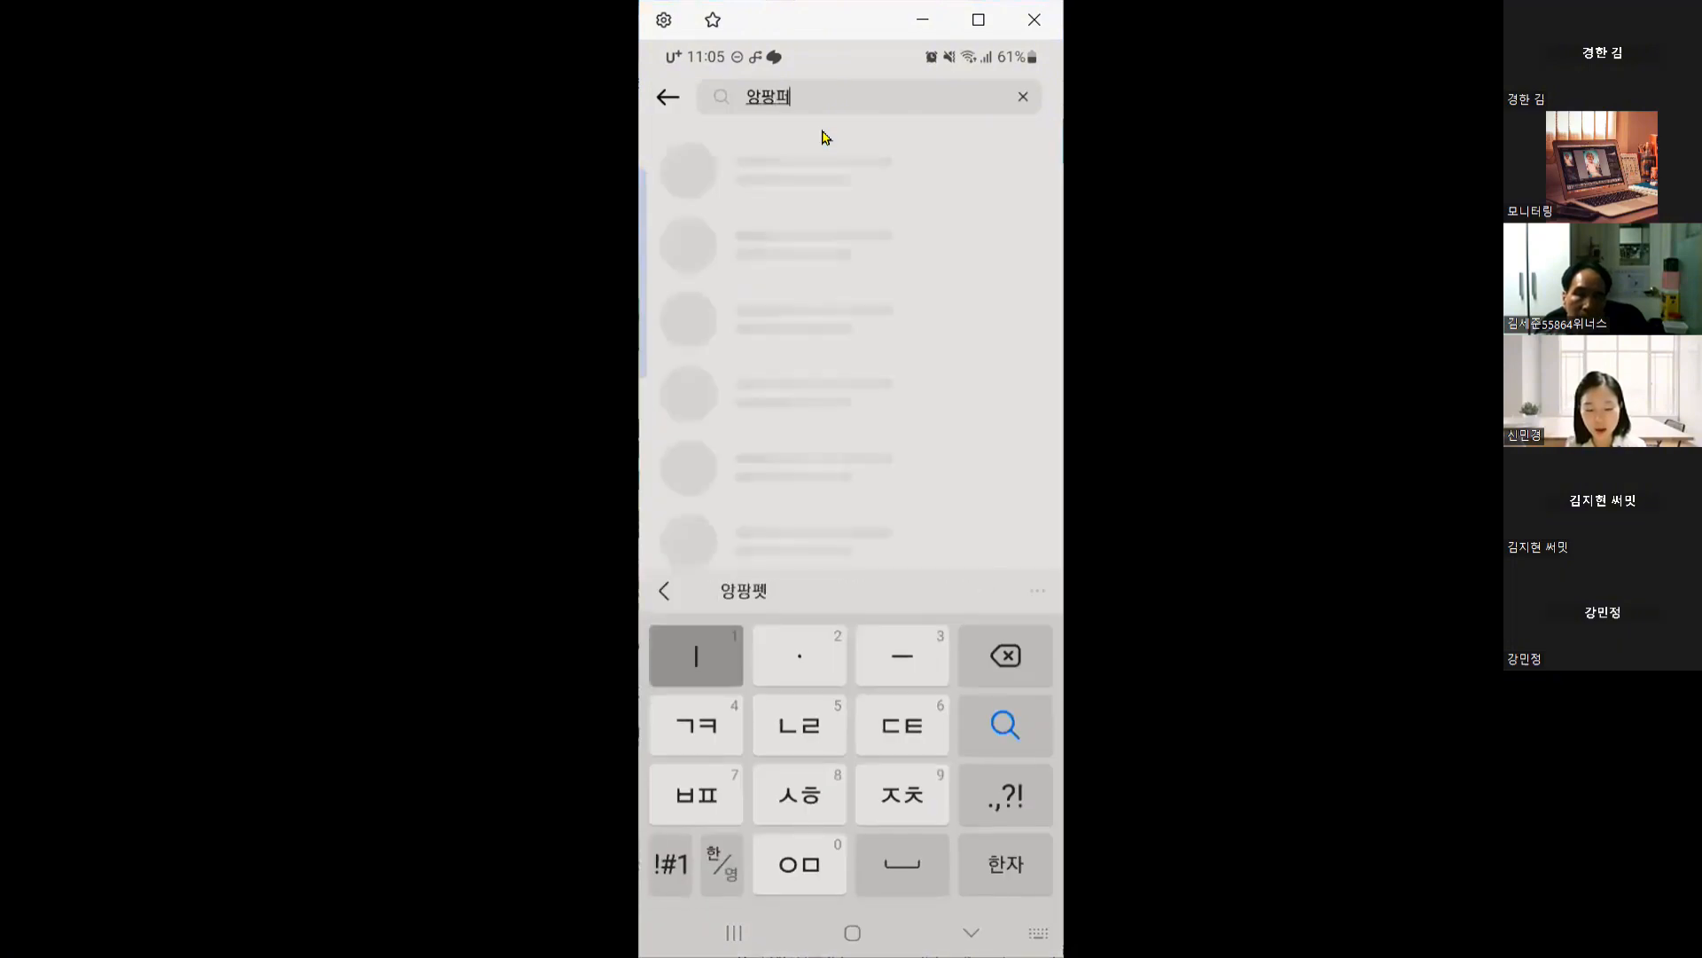
type("ㅅ위넛")
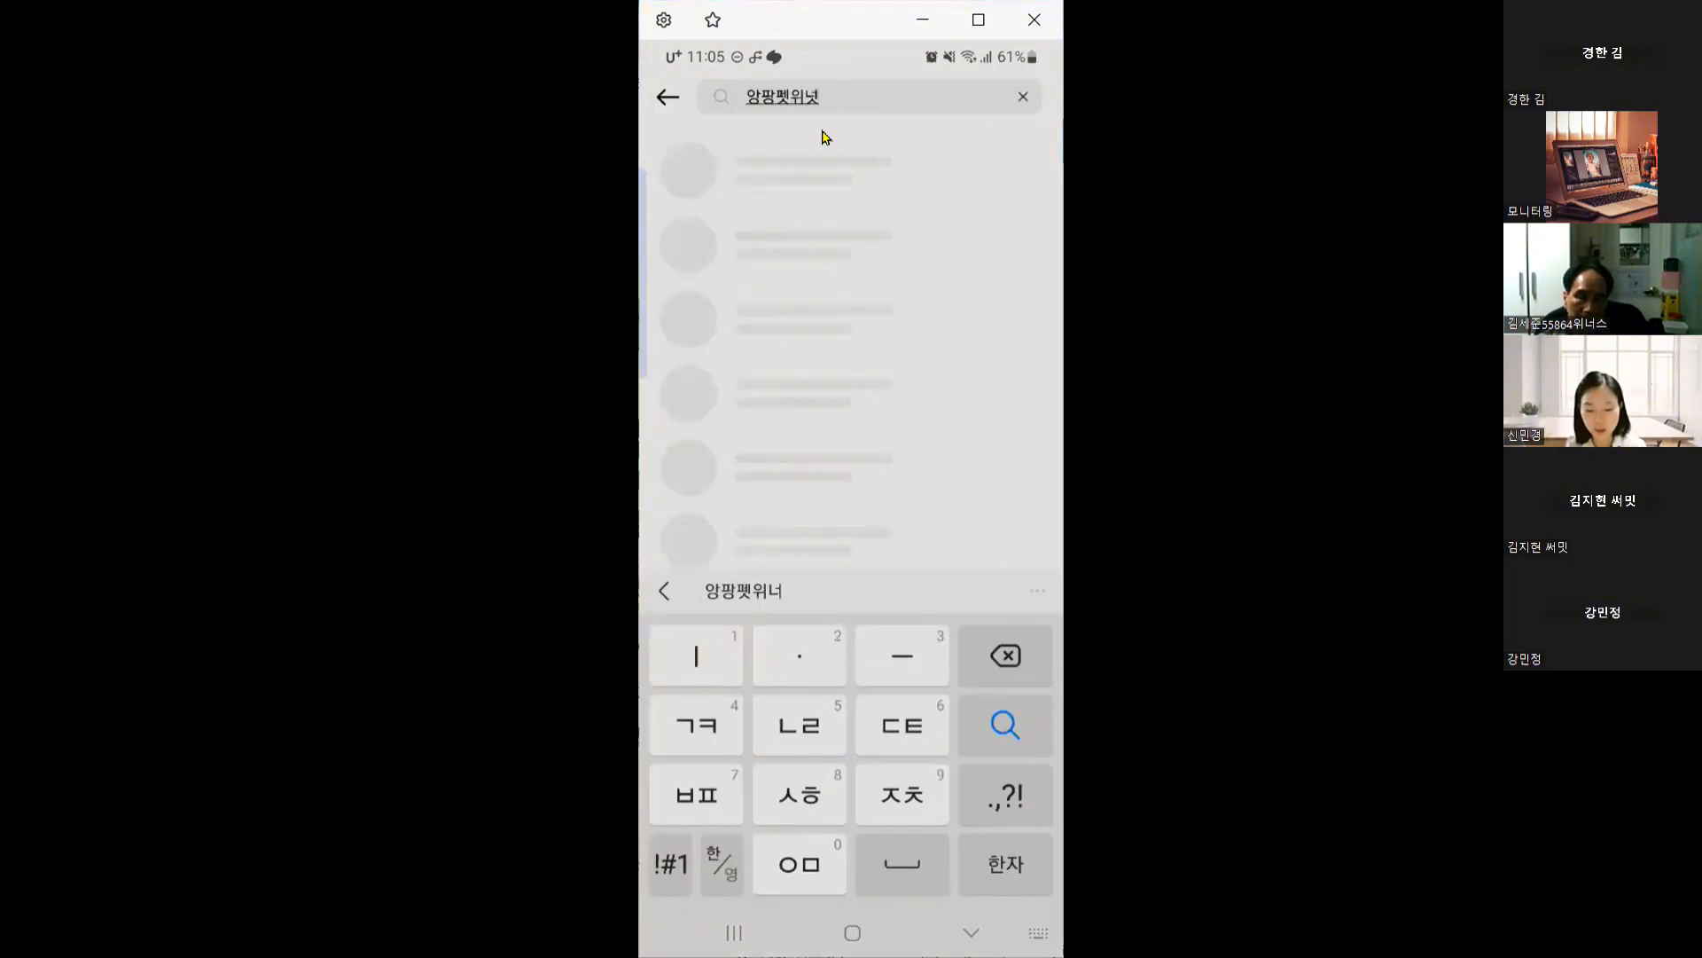
type("ㅡ")
key("Return")
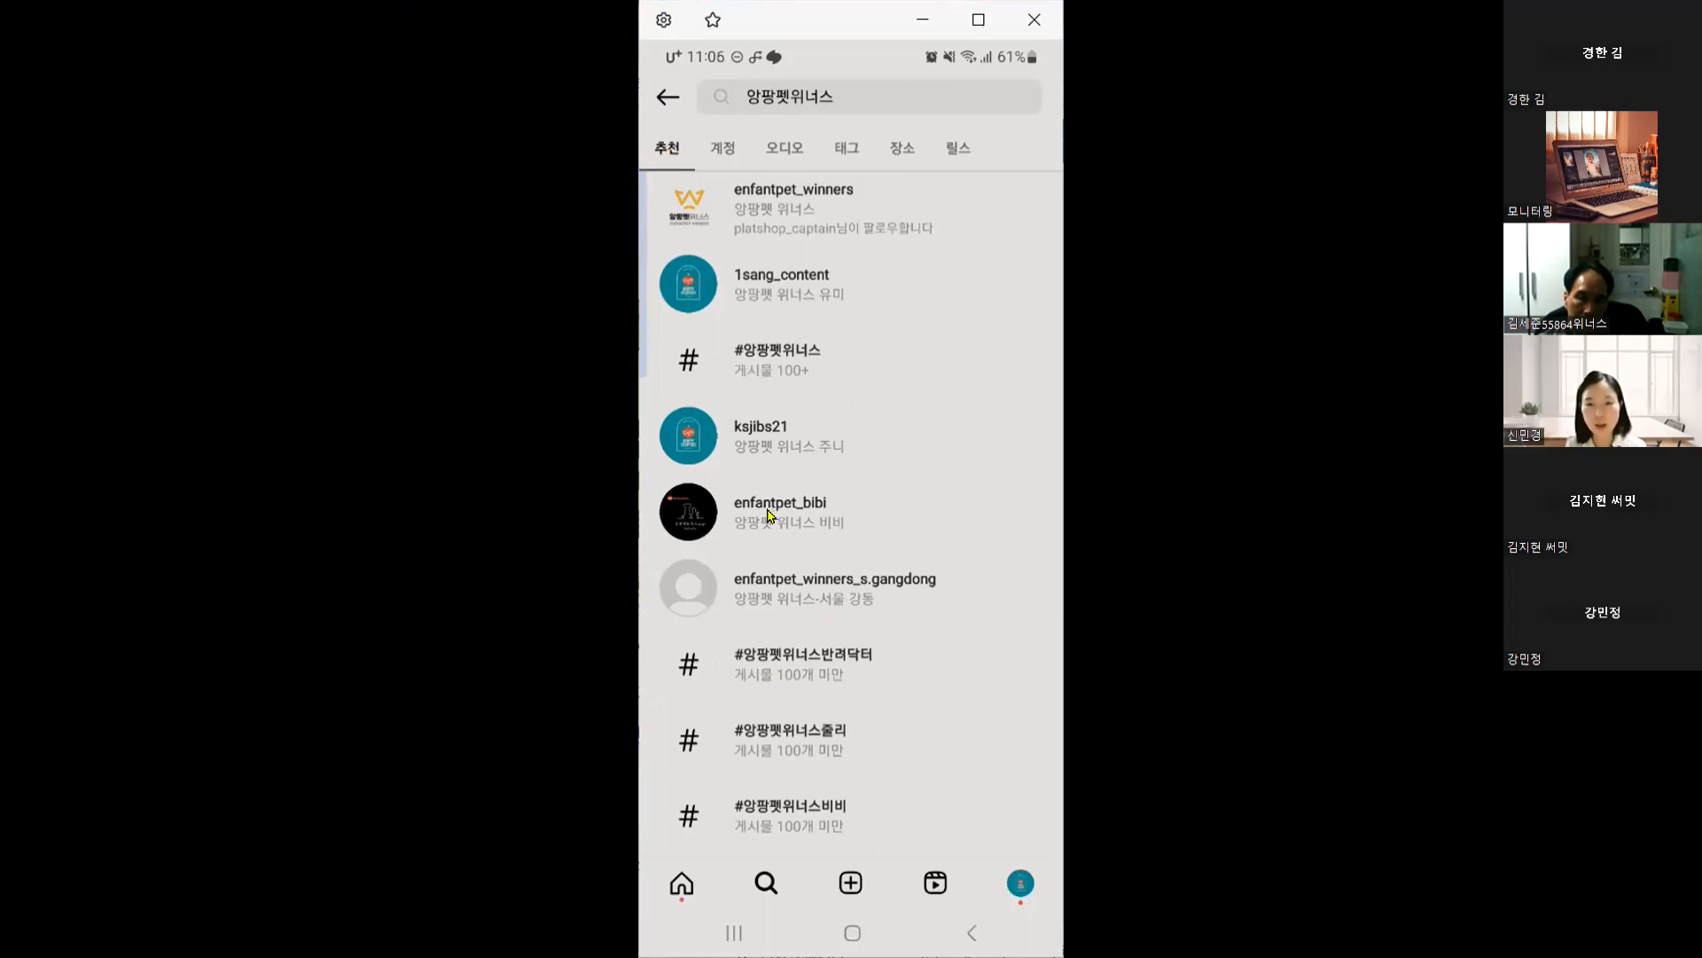
left_click(726, 151)
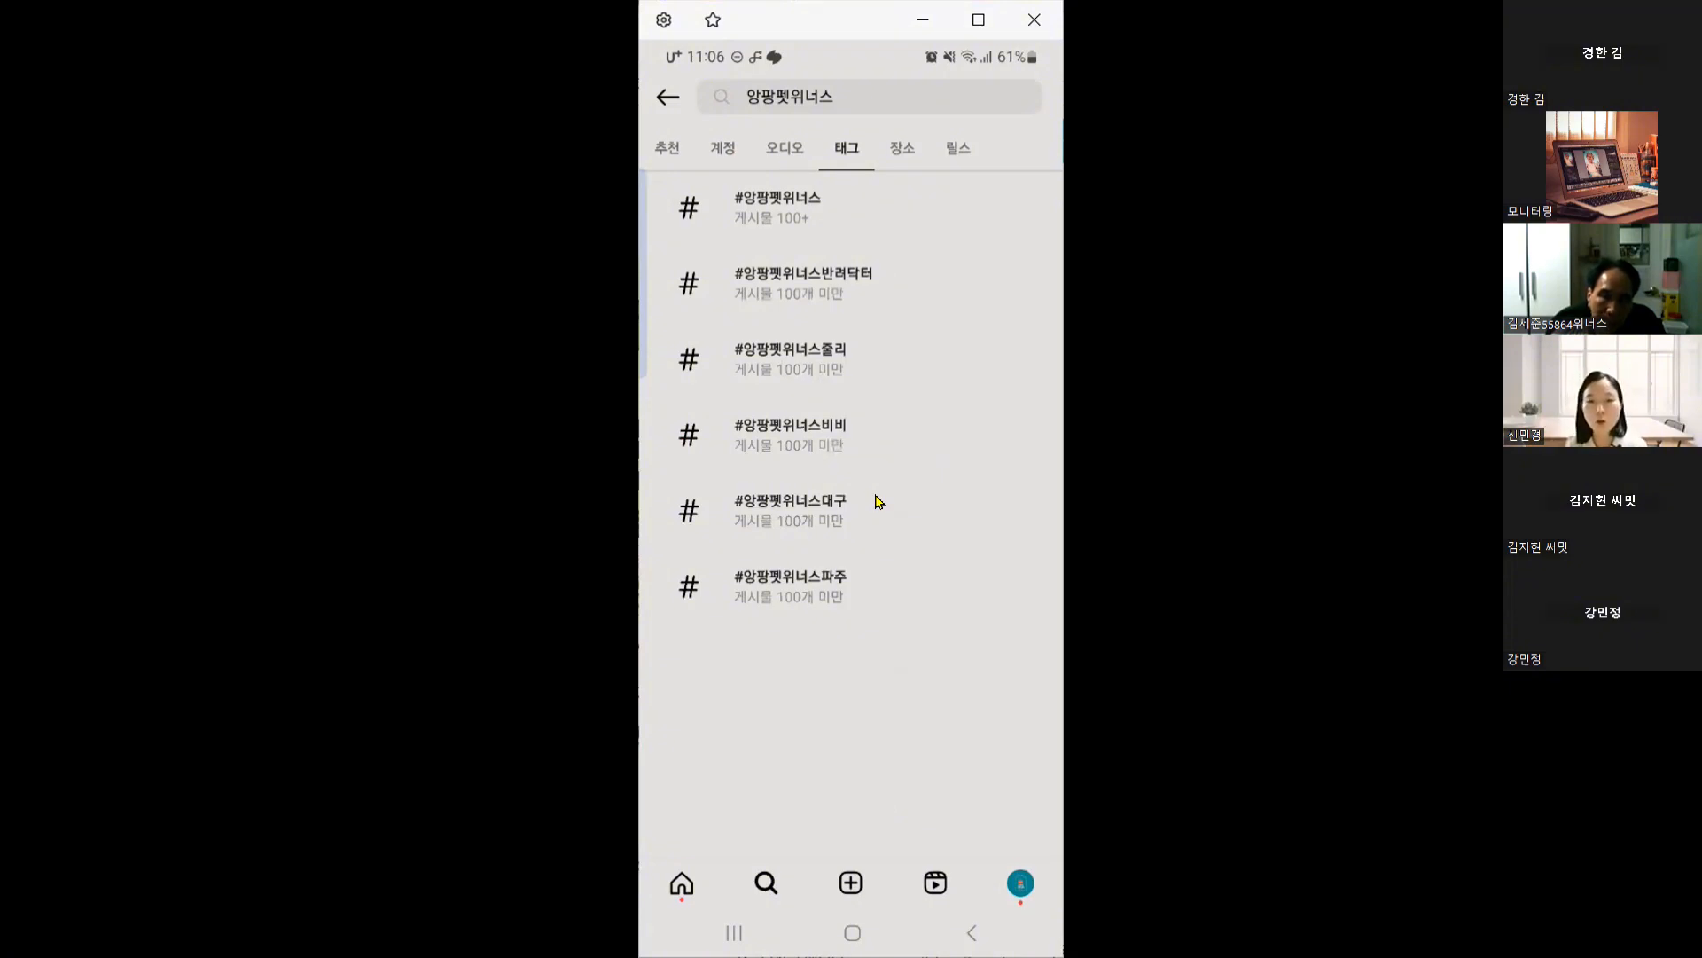
left_click(847, 242)
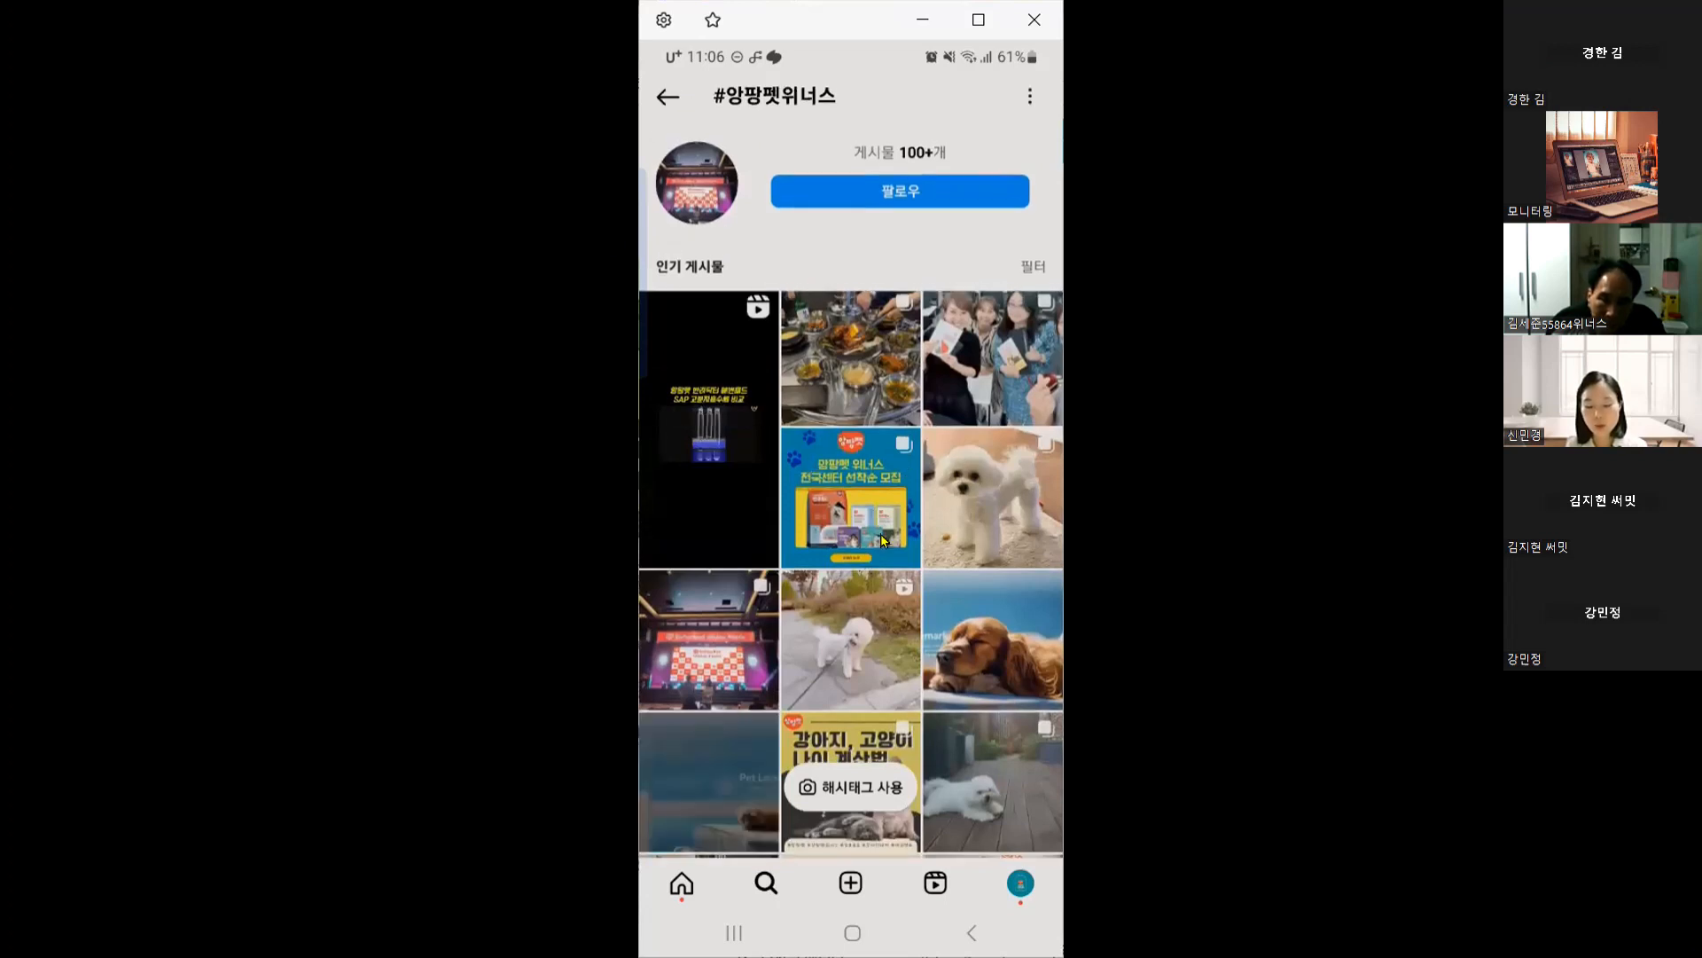
Examine the popular posts under the #앙팡펫위너스 hashtag for examples of pet-related content.
scroll(880, 534, "down", 2)
scroll(880, 534, "down", 5)
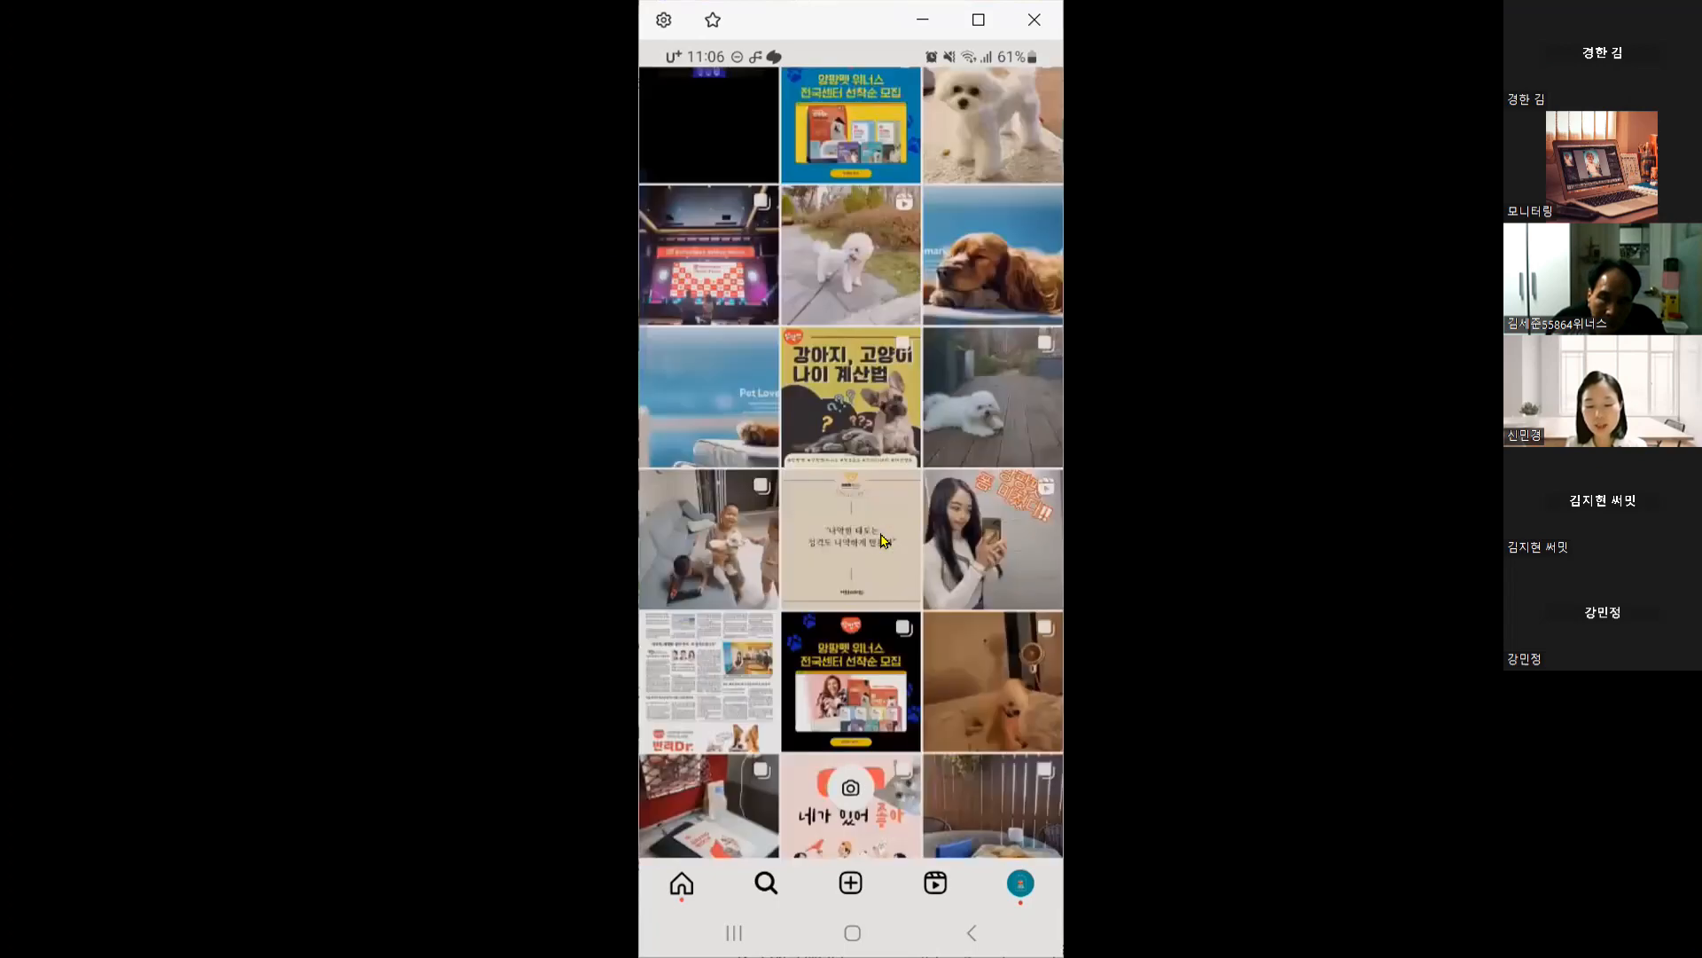
scroll(883, 539, "down", 2)
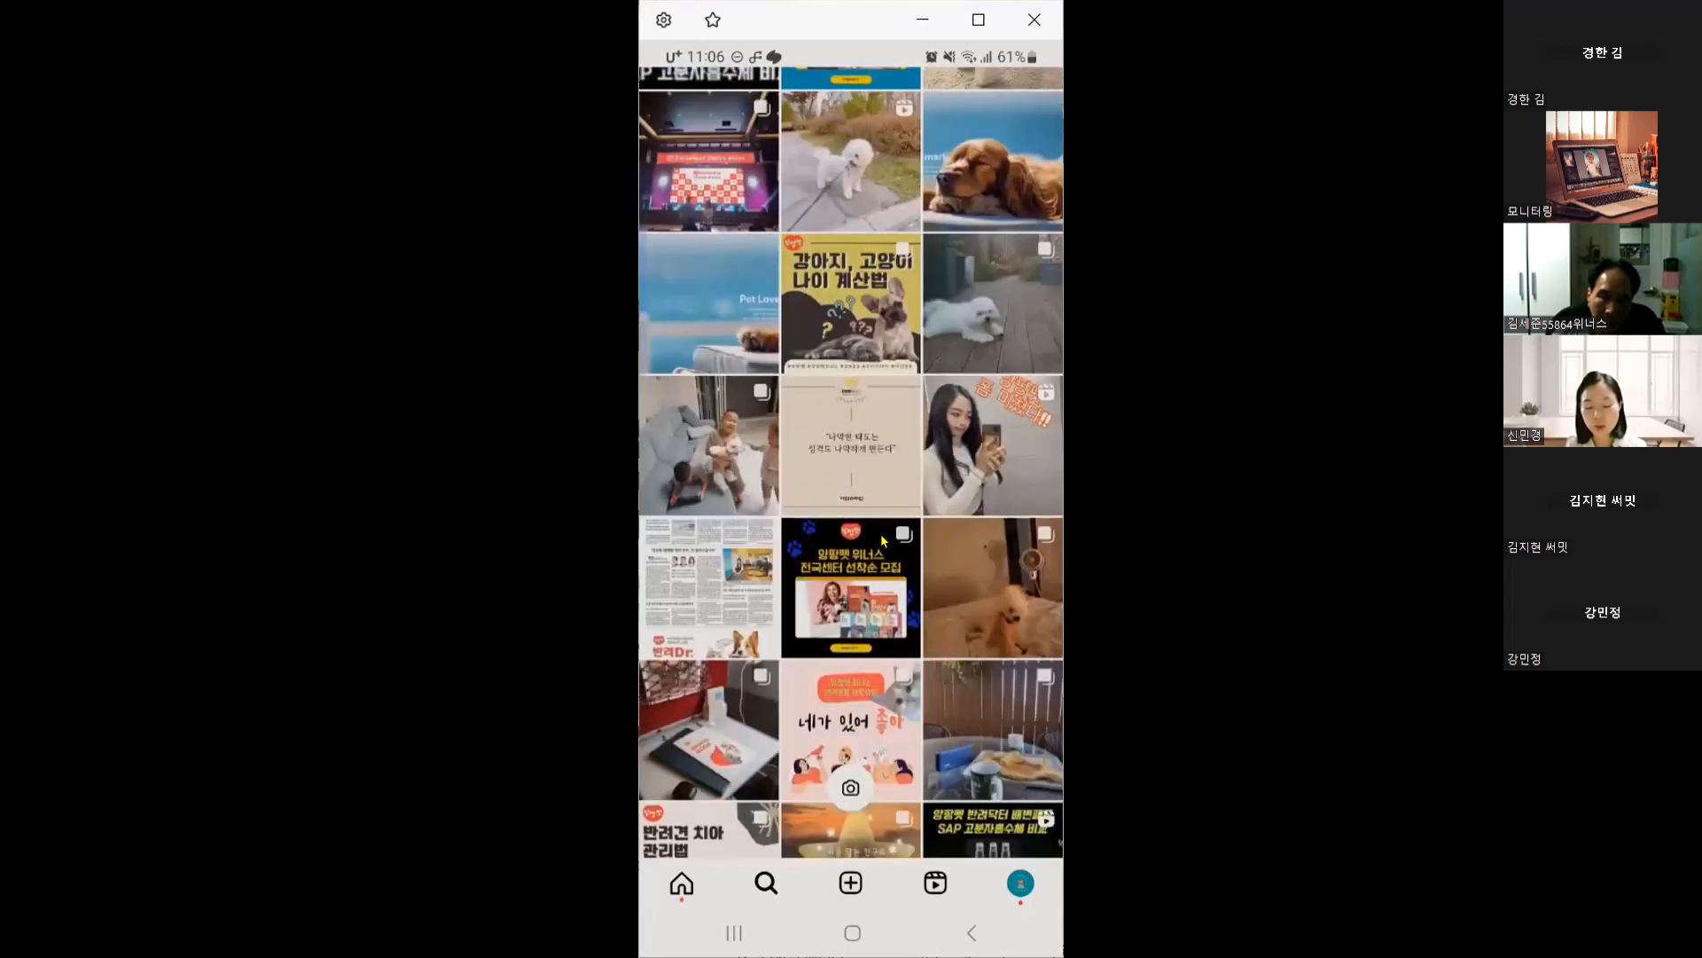
scroll(883, 539, "down", 1)
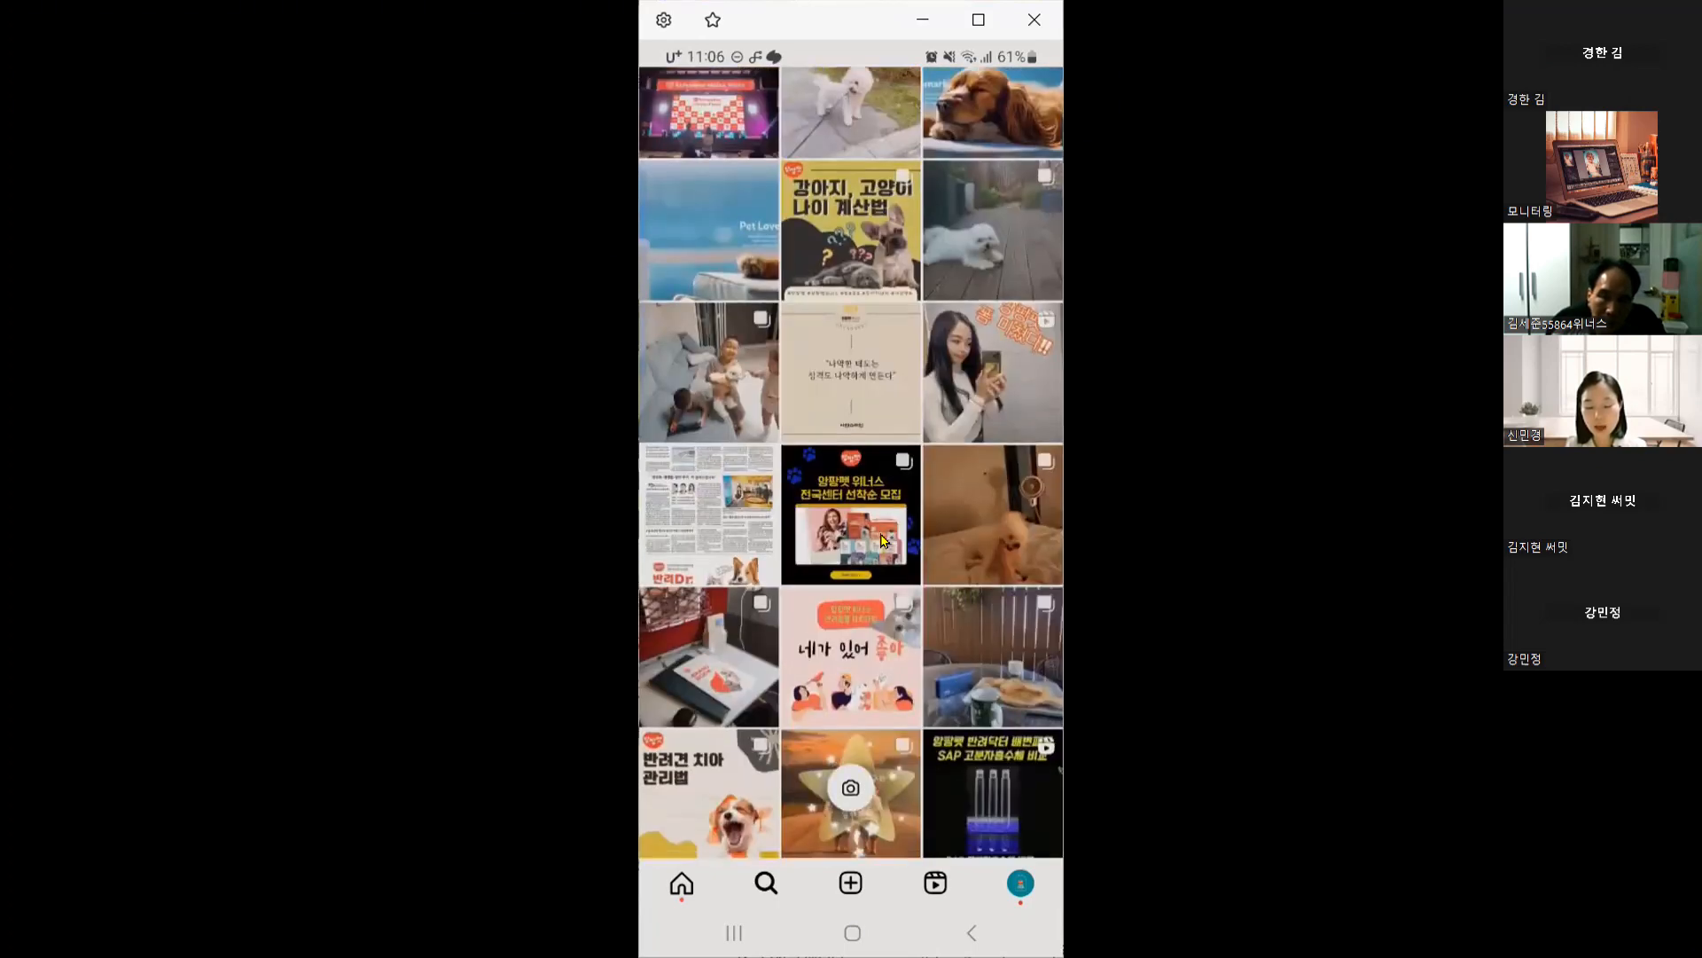
scroll(883, 539, "down", 1)
scroll(883, 539, "down", 2)
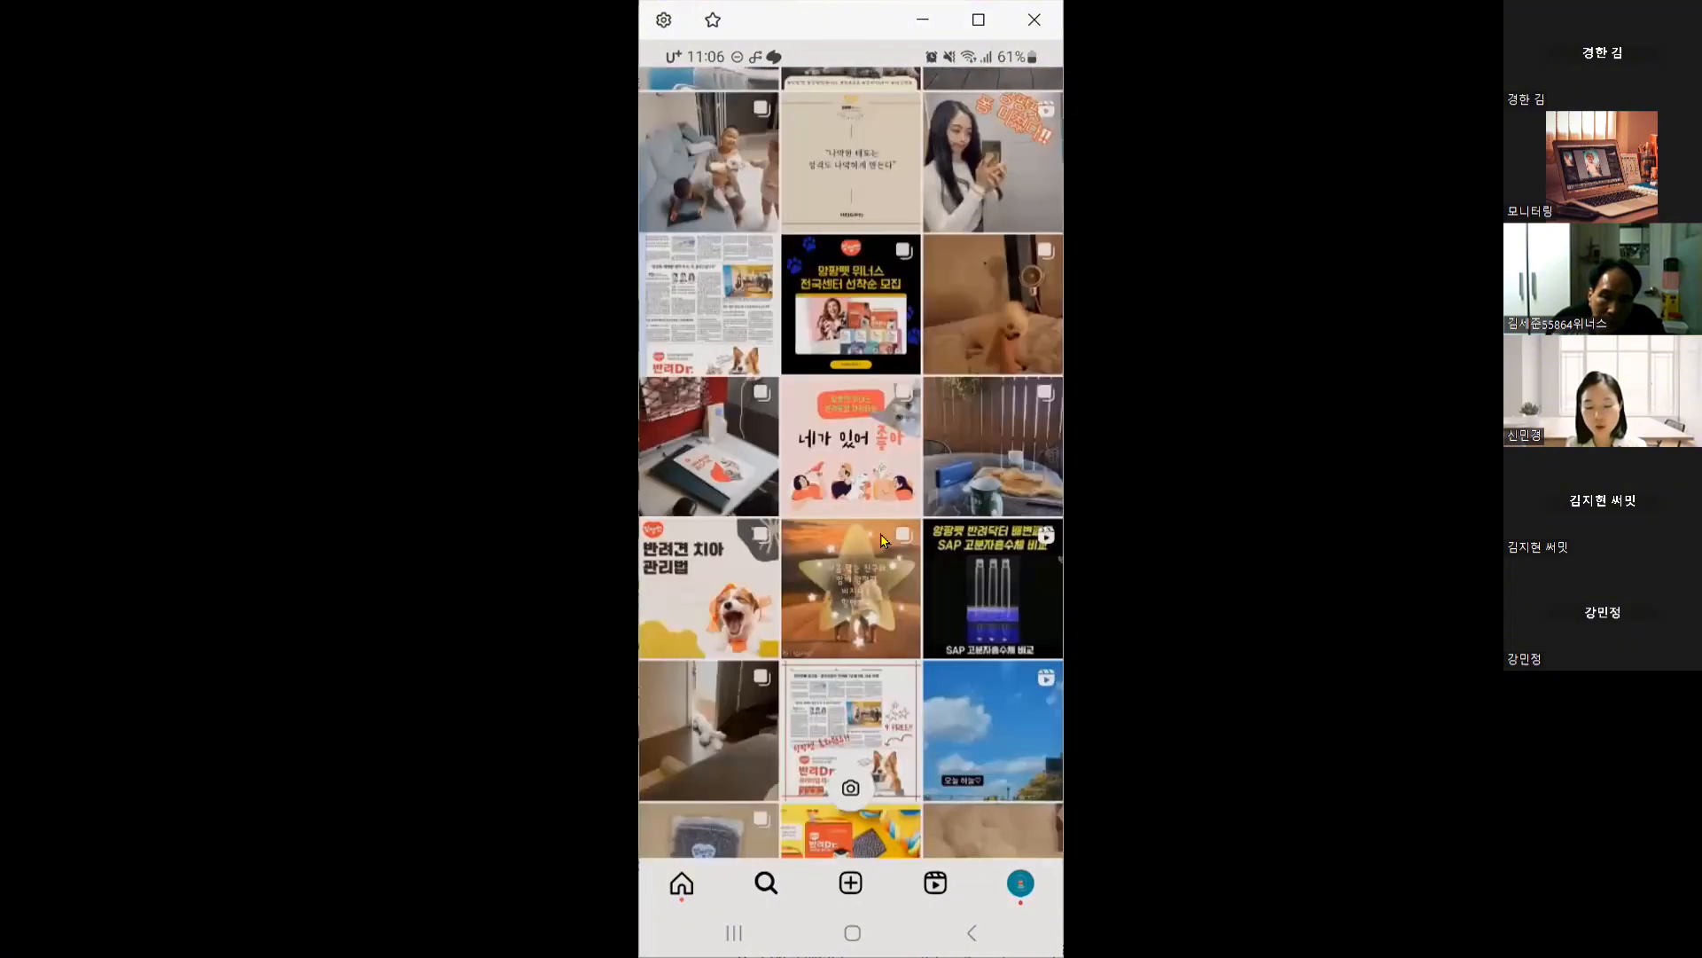
scroll(883, 539, "down", 5)
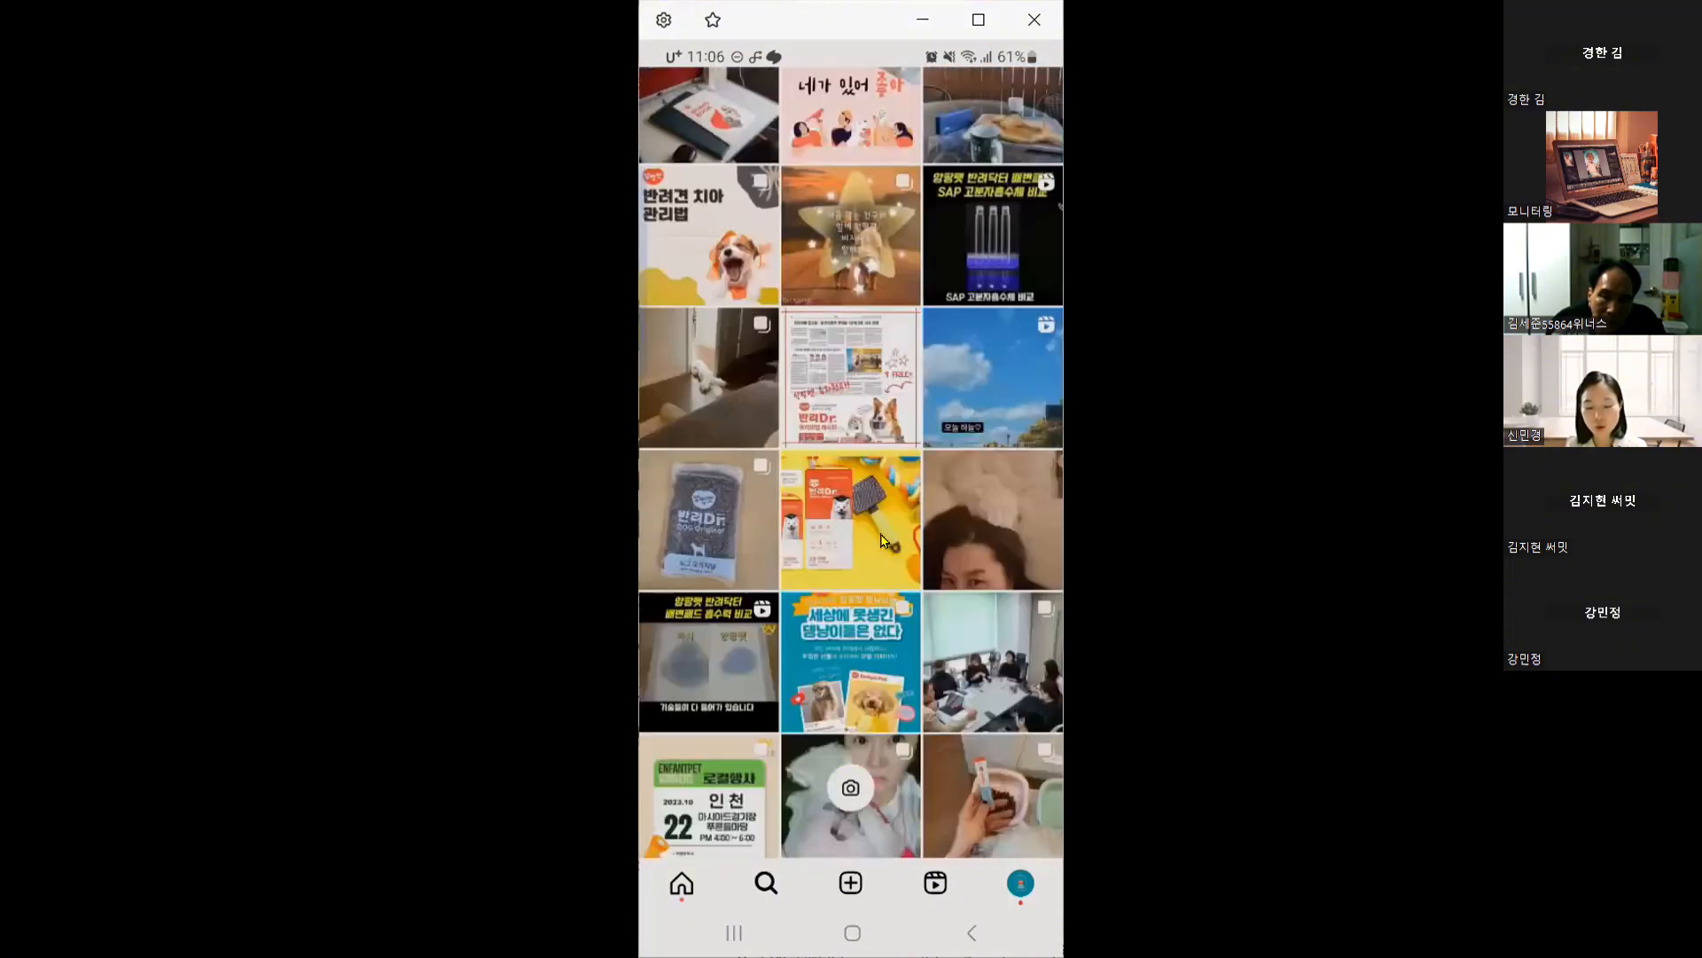
scroll(883, 539, "down", 2)
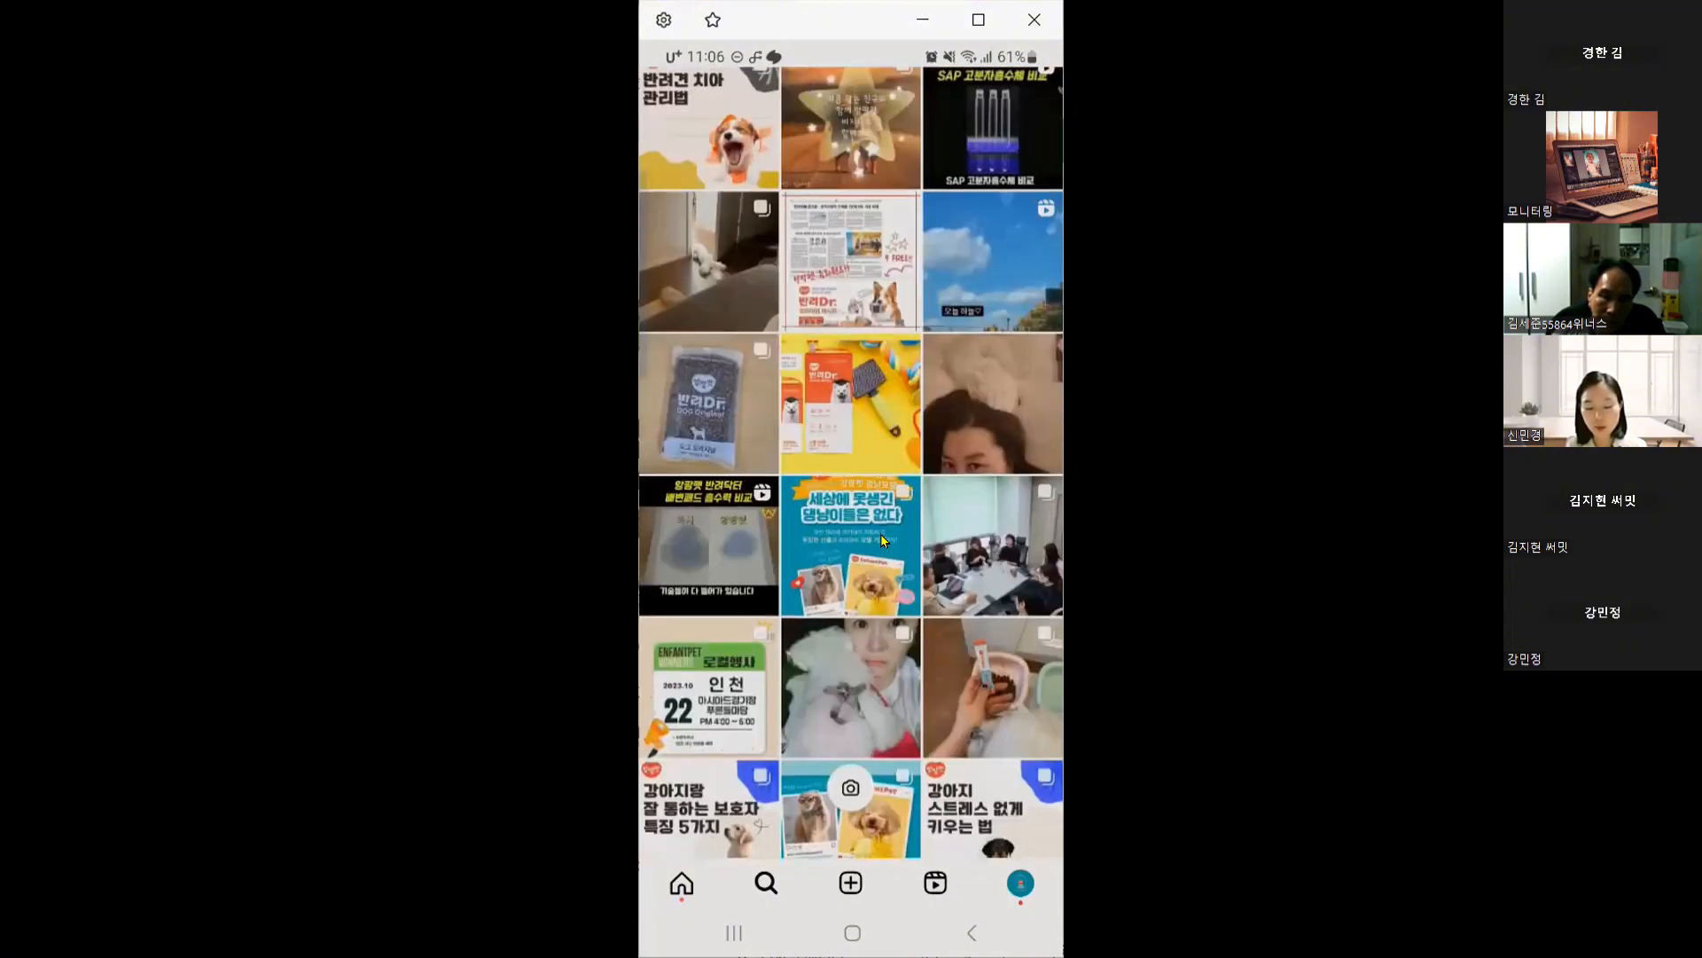
Open the 앙팡펫 멍냥모델 post and look through the posts that follow it as far as the 인천 로컬행사 notice.
left_click(883, 539)
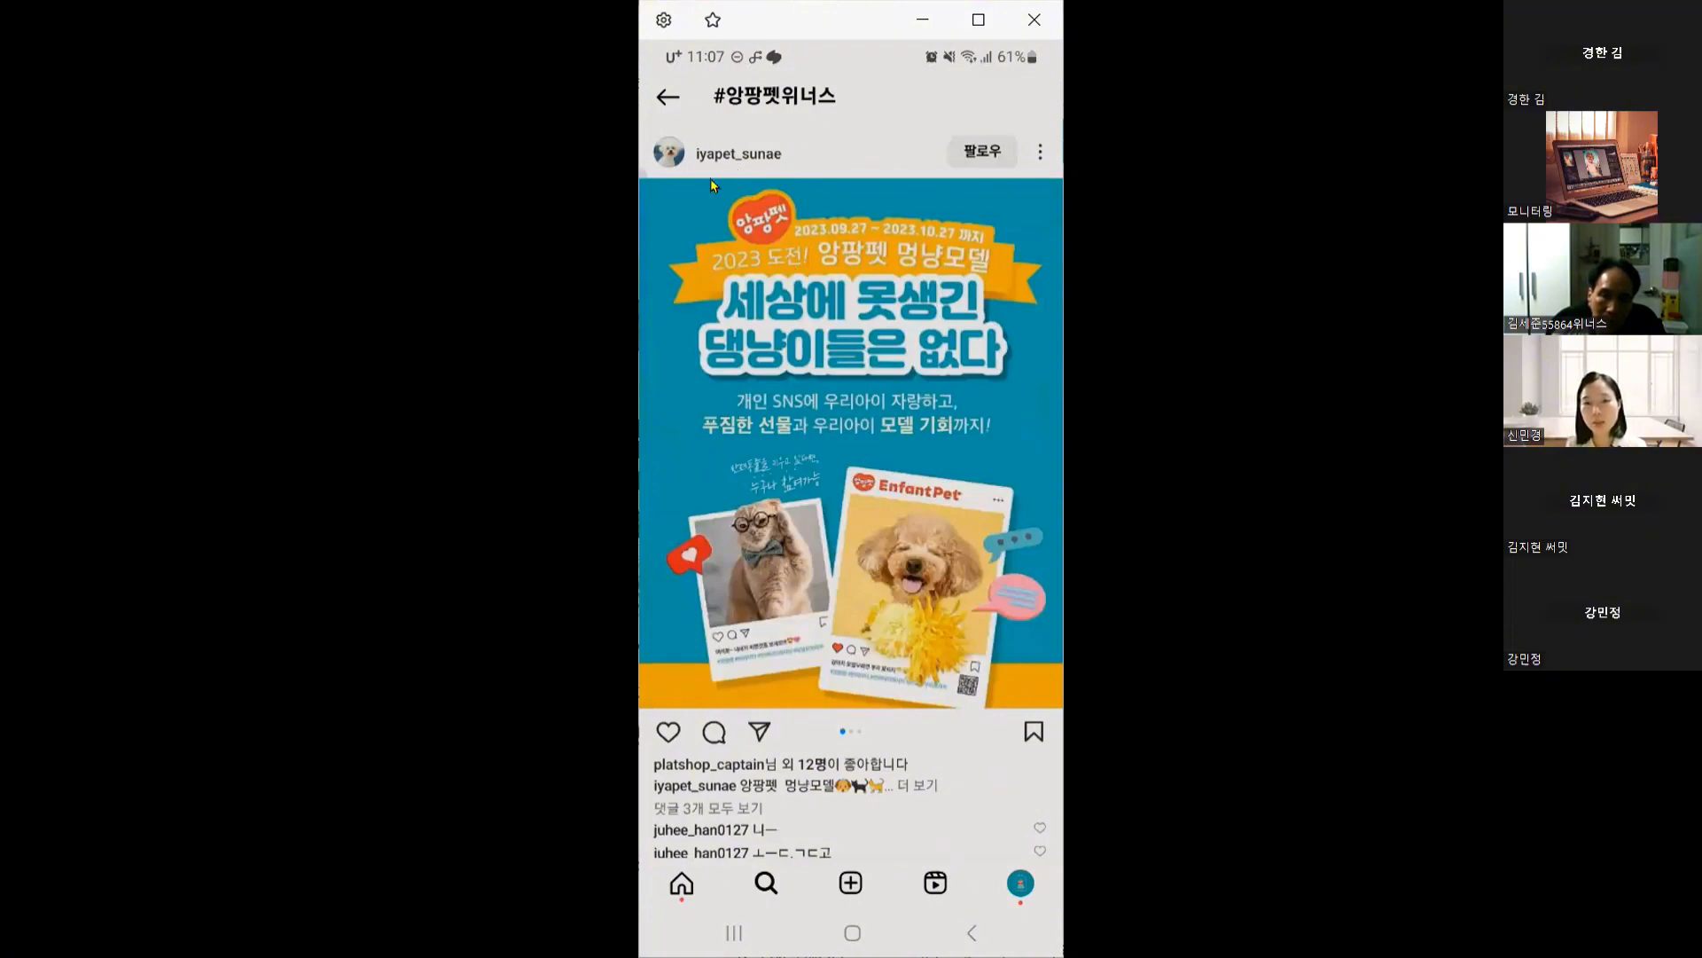
scroll(742, 249, "down", 3)
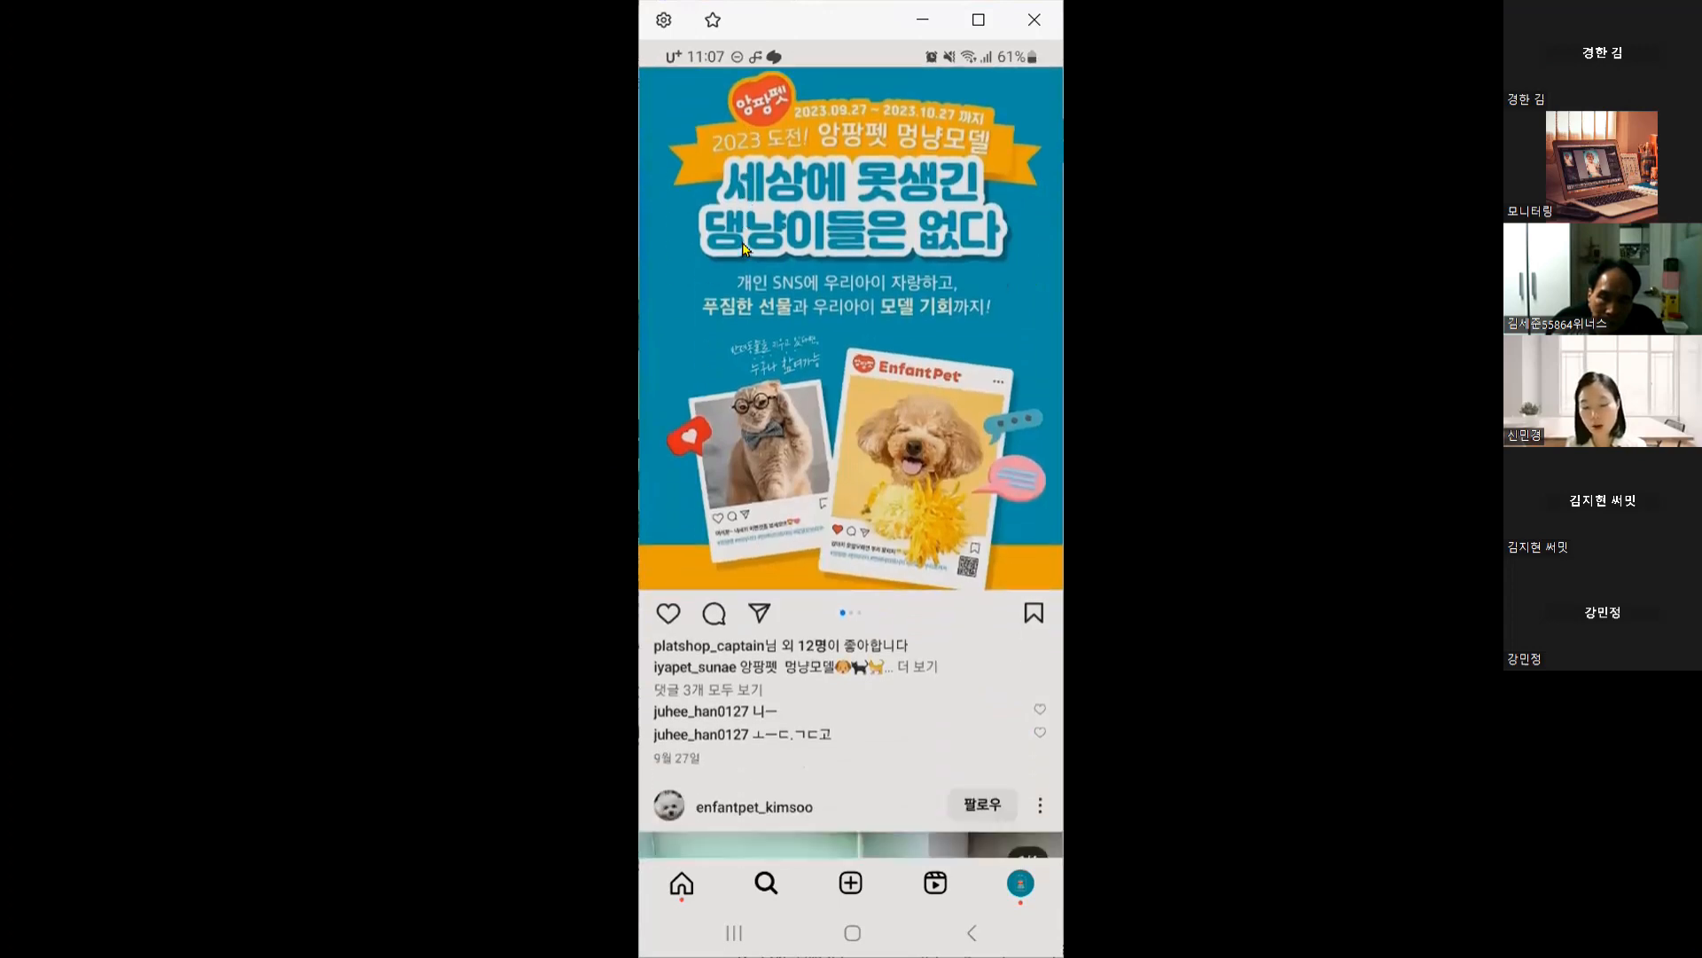
scroll(742, 248, "down", 10)
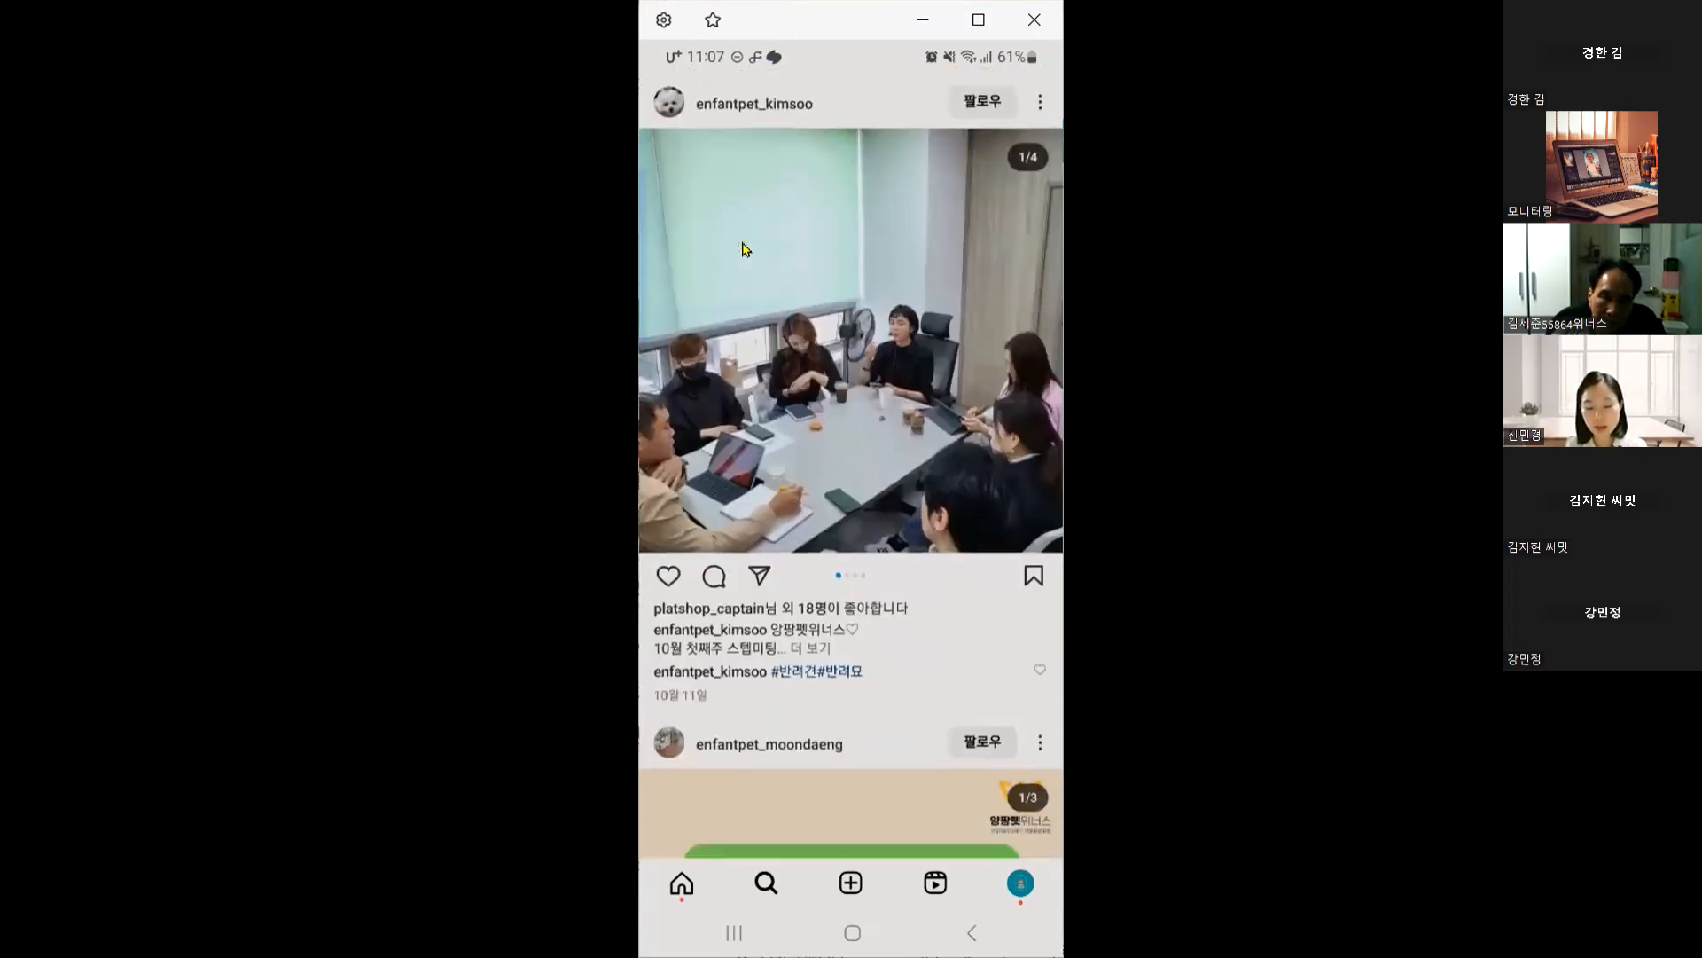
scroll(743, 248, "down", 1)
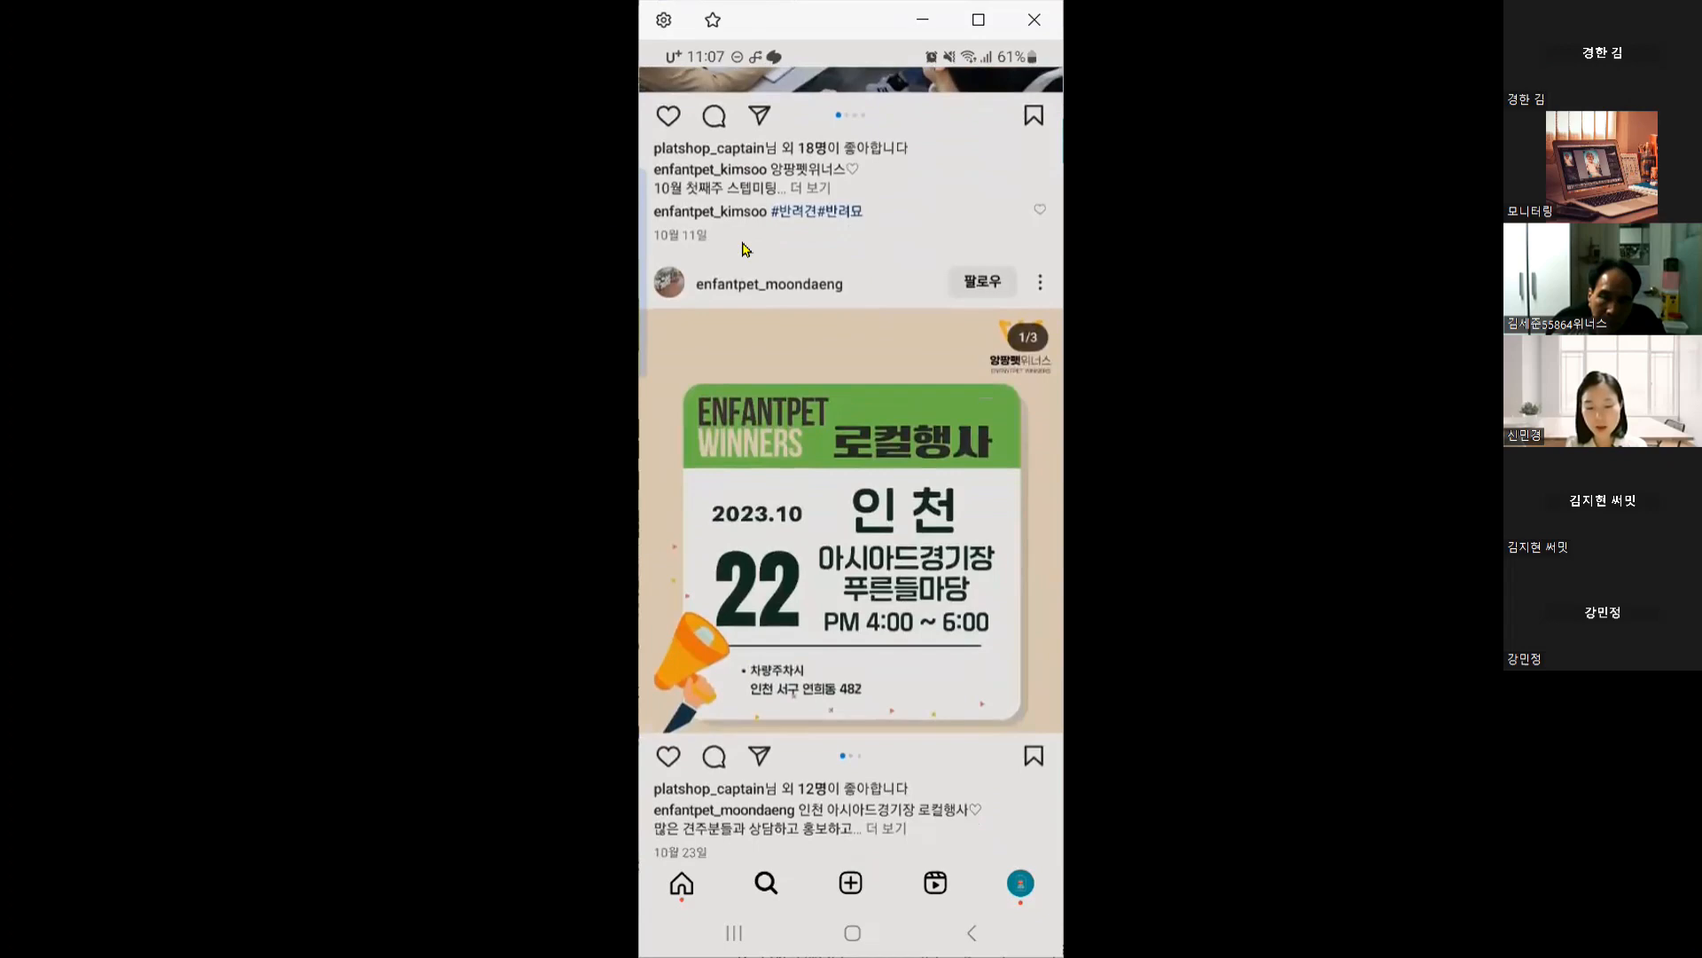
Open the profile of the account that posted the 인천 로컬행사 notice, review its posts, and follow the account.
left_click(742, 248)
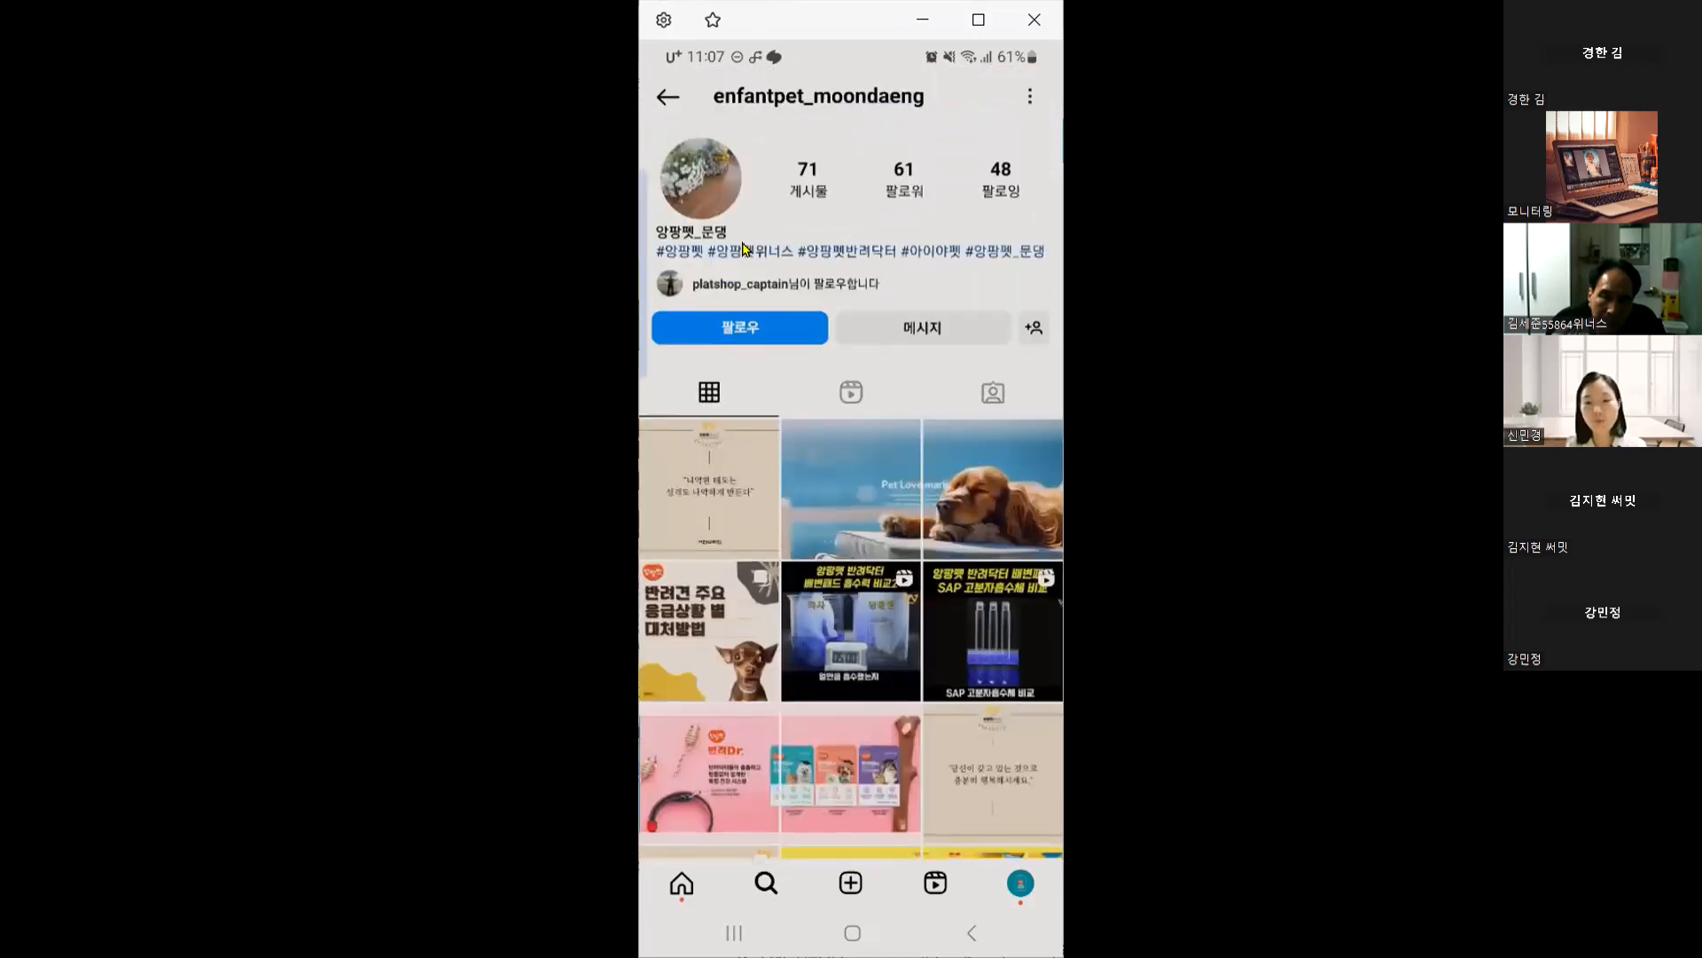
scroll(891, 592, "down", 3)
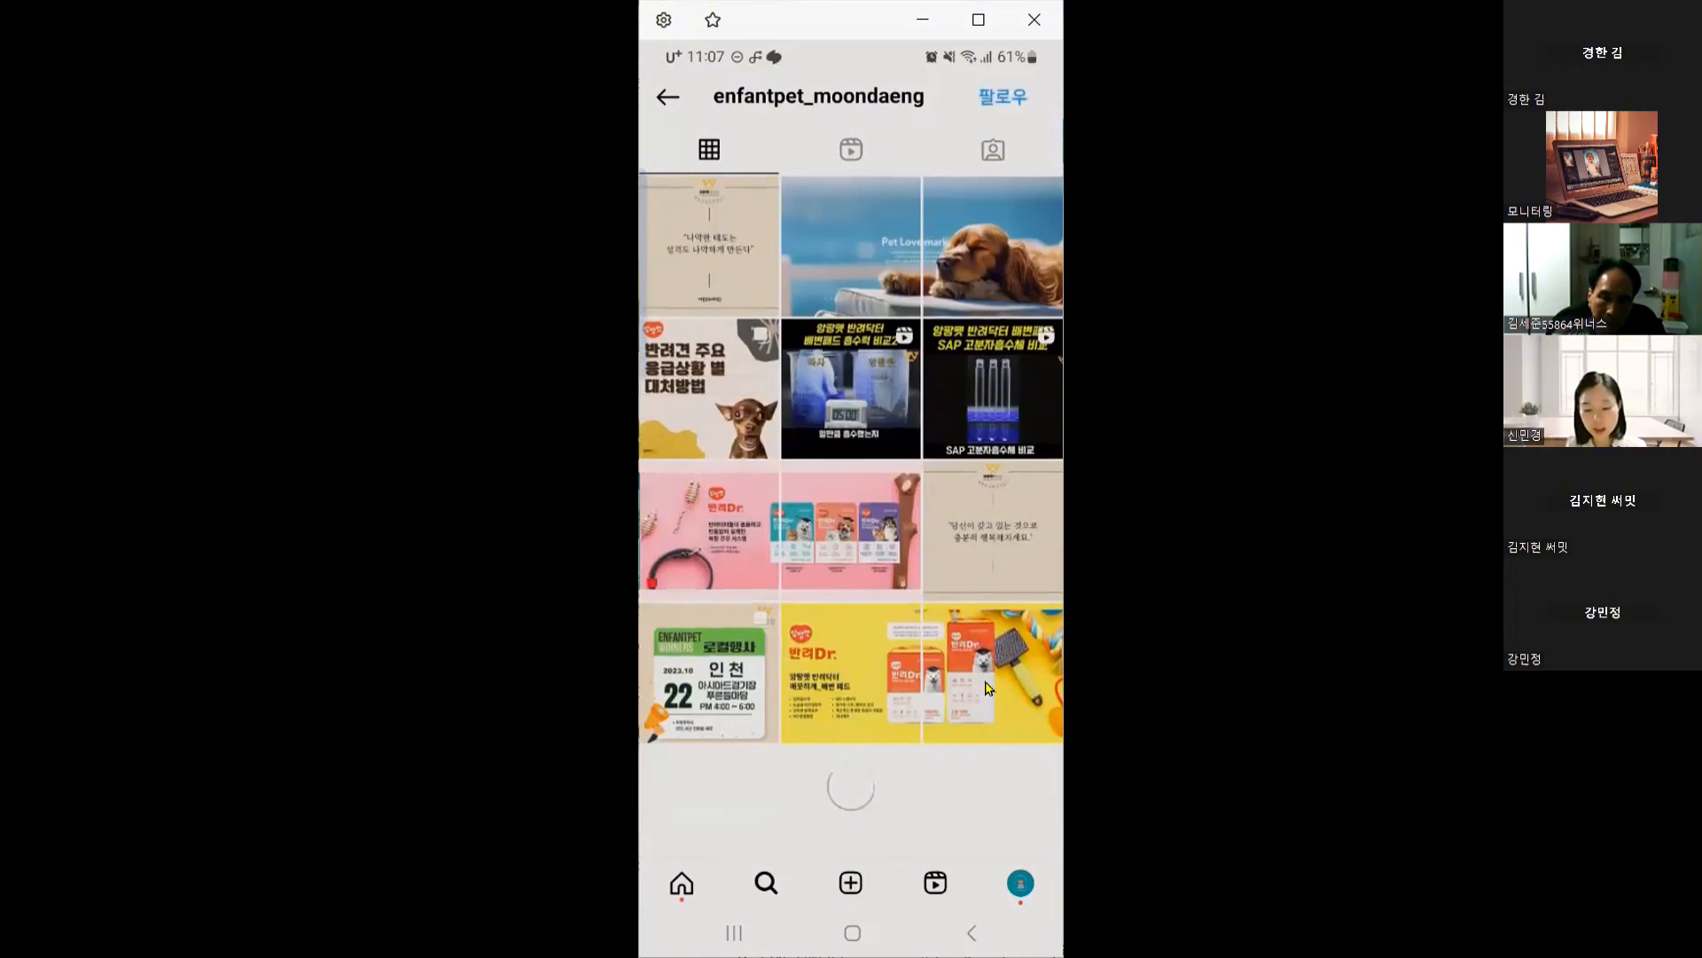
scroll(986, 687, "down", 4)
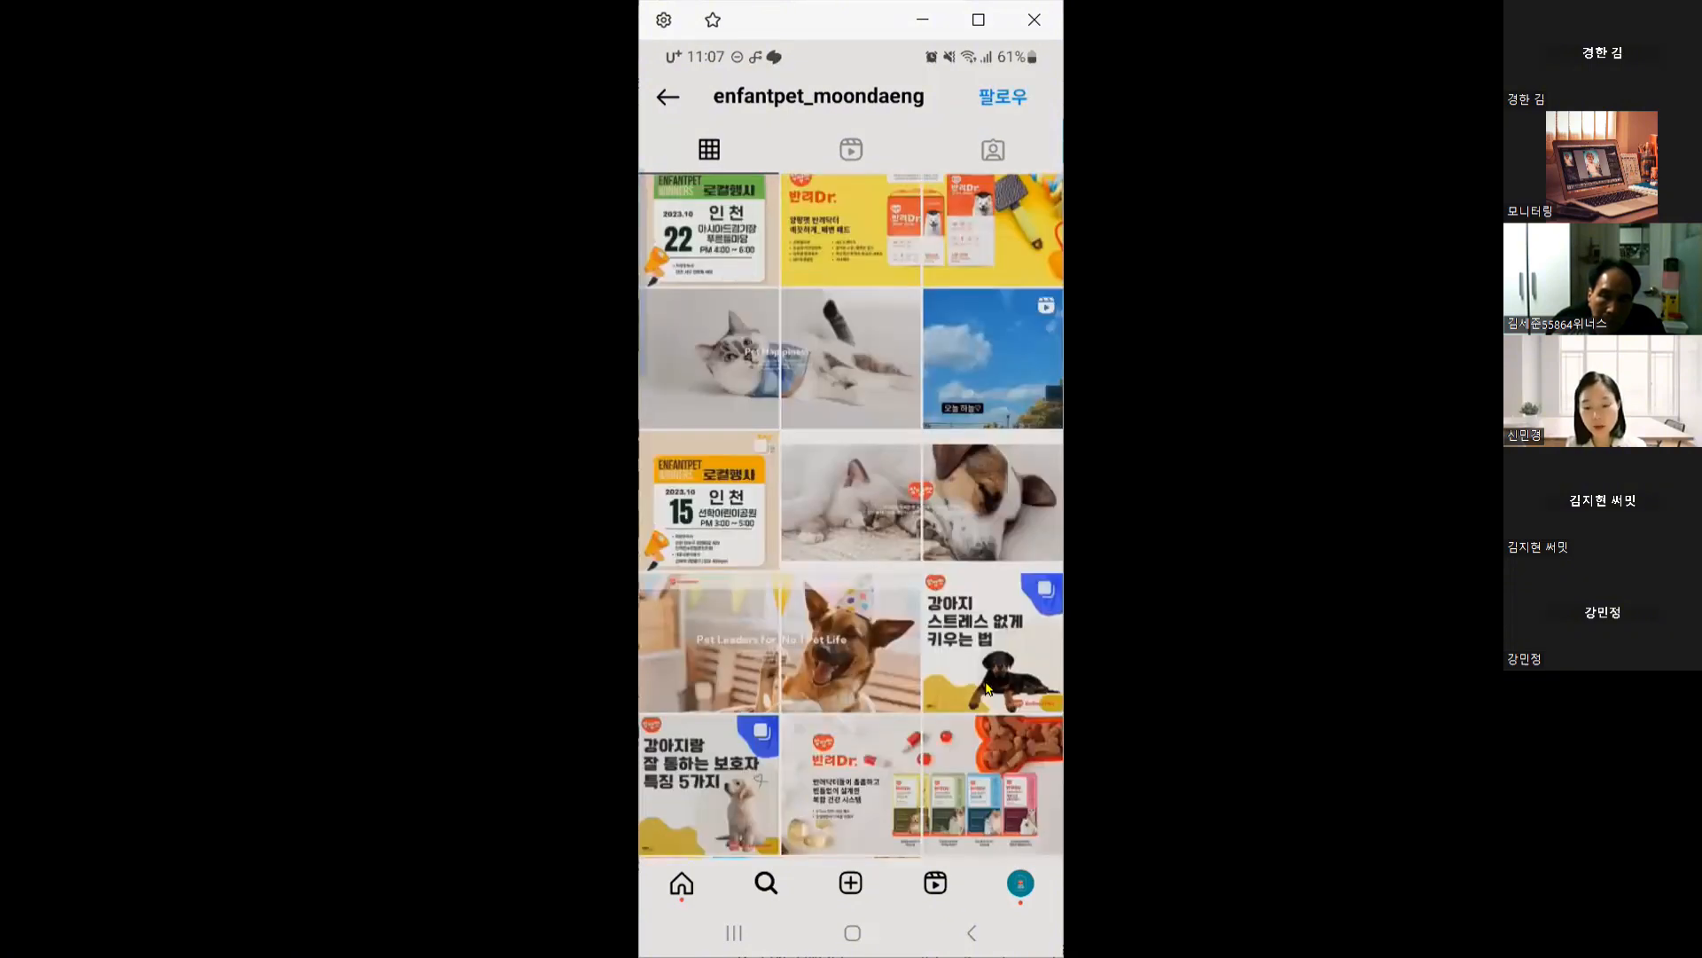
scroll(986, 685, "up", 10)
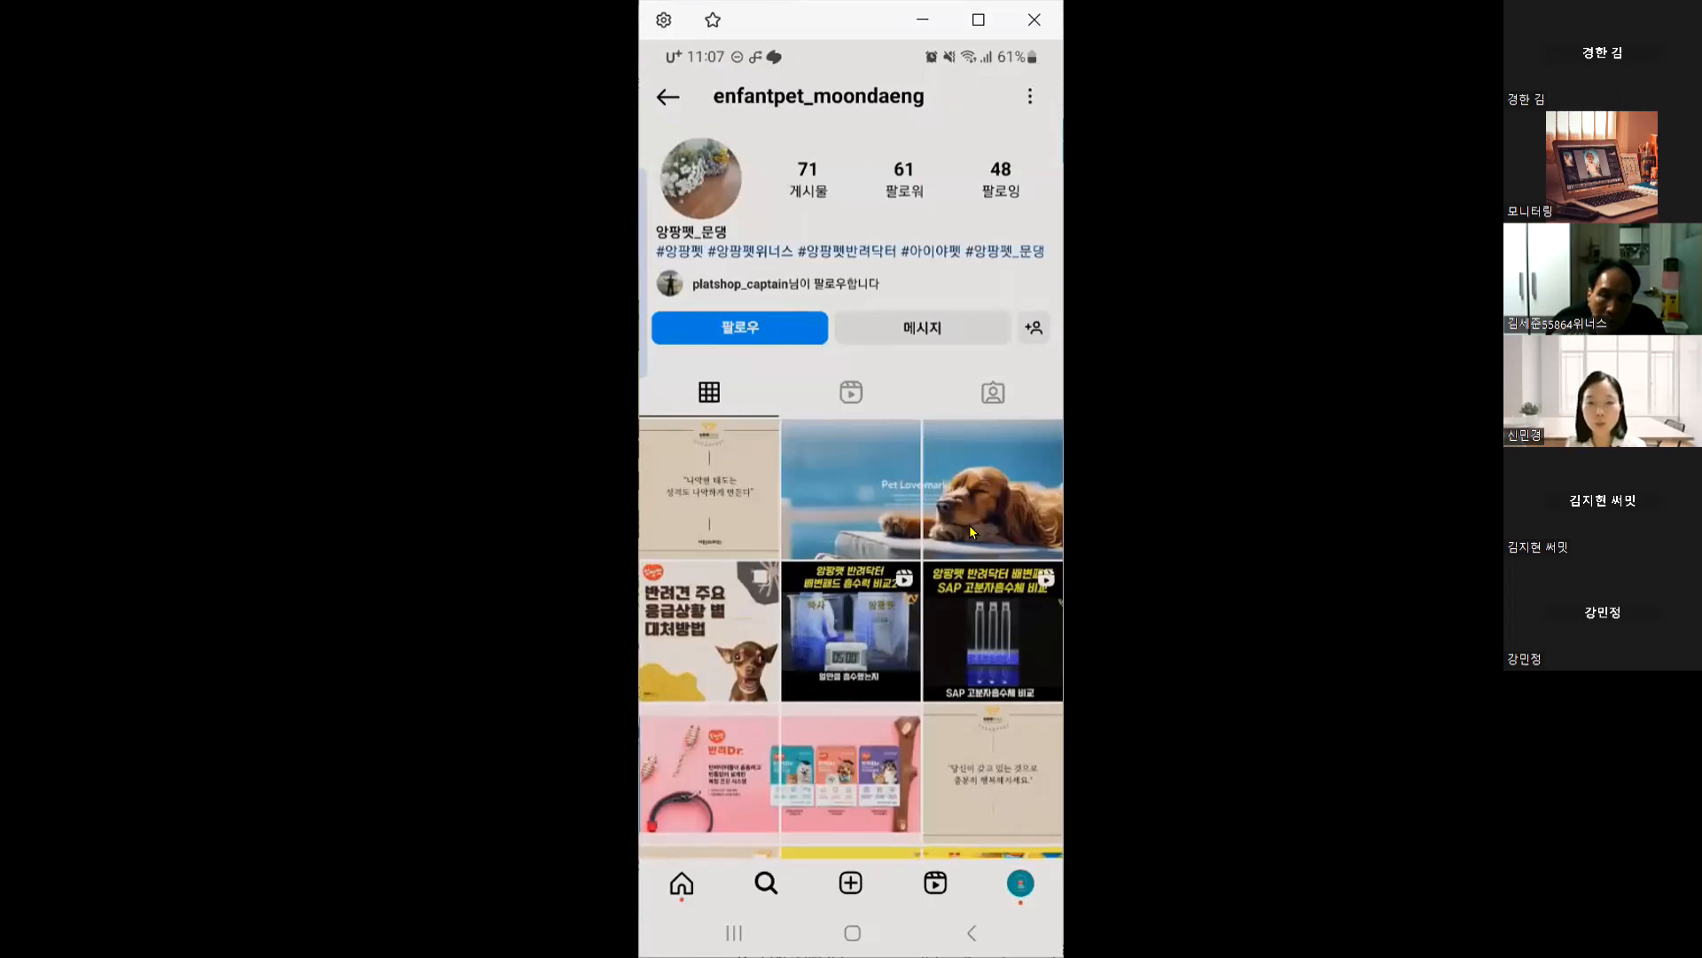
left_click(769, 330)
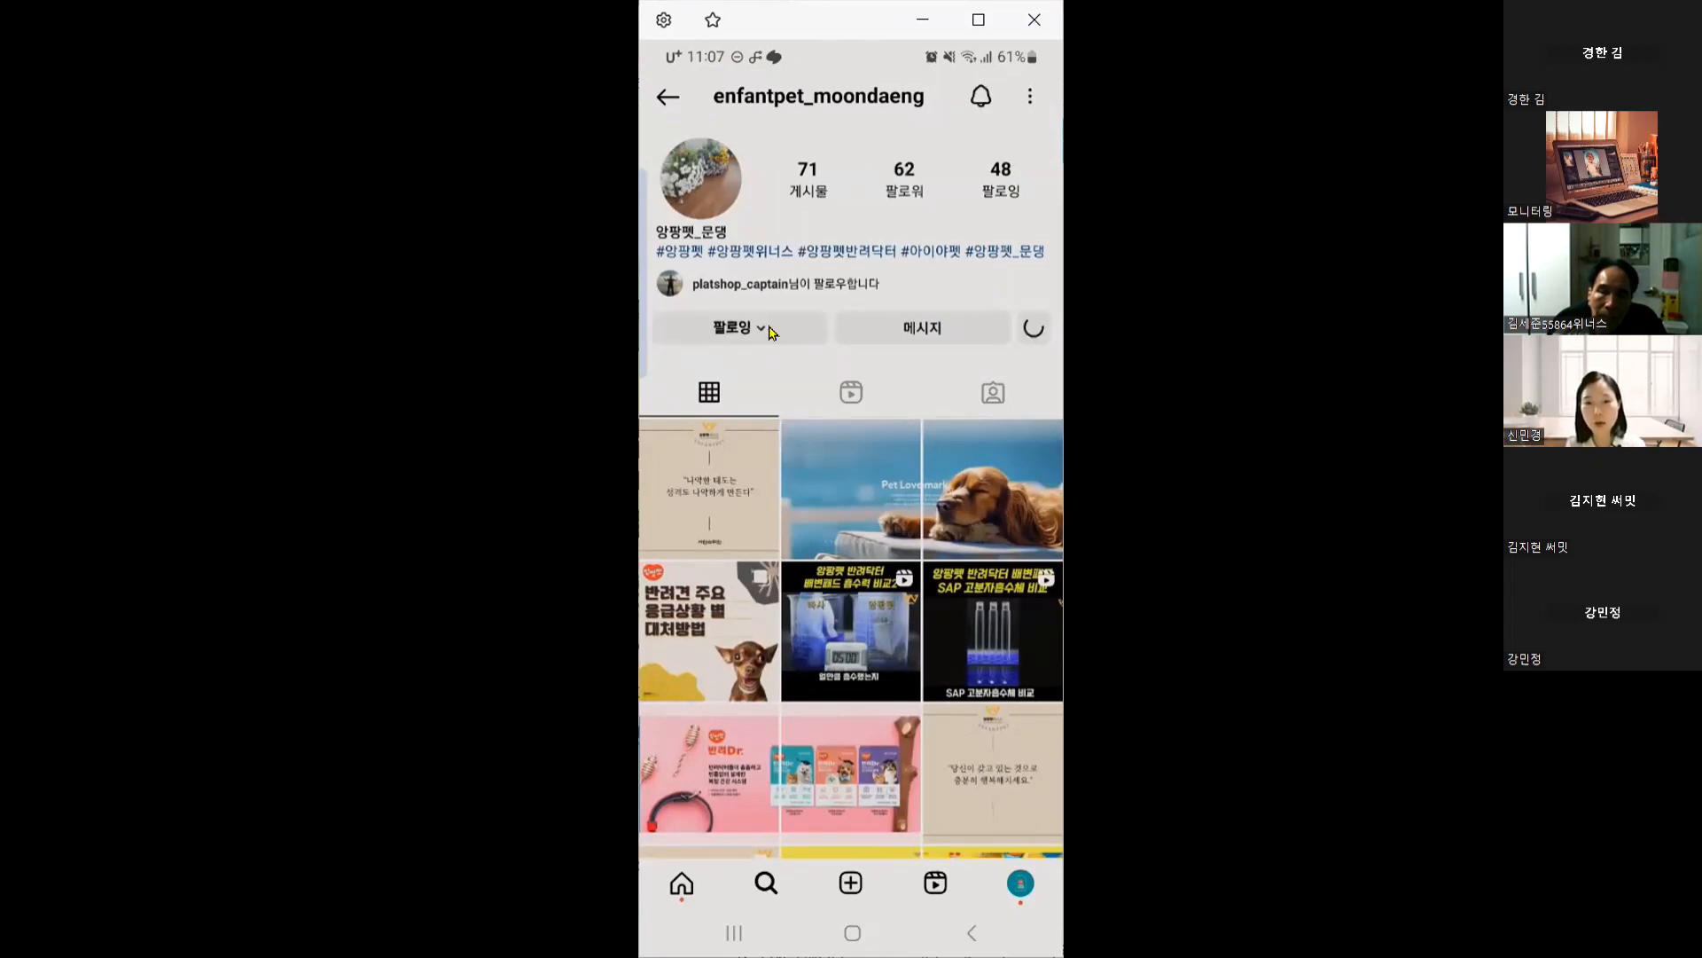